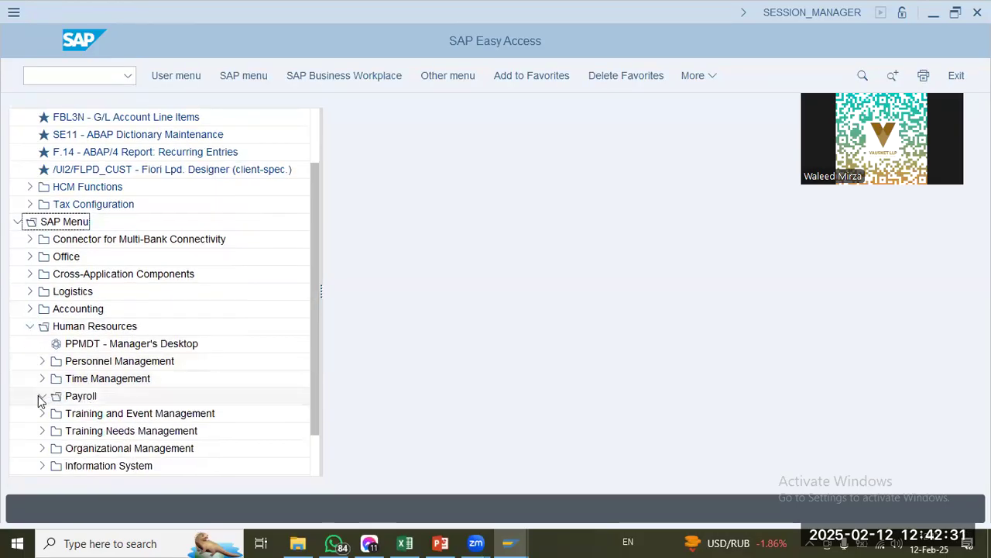
# Step: Expand the Payroll folder under Human Resources, and copy the transaction code PC00_M10_CALC_SIMU from slide 2 of the PowerPoint lecture
pyautogui.click(41, 397)
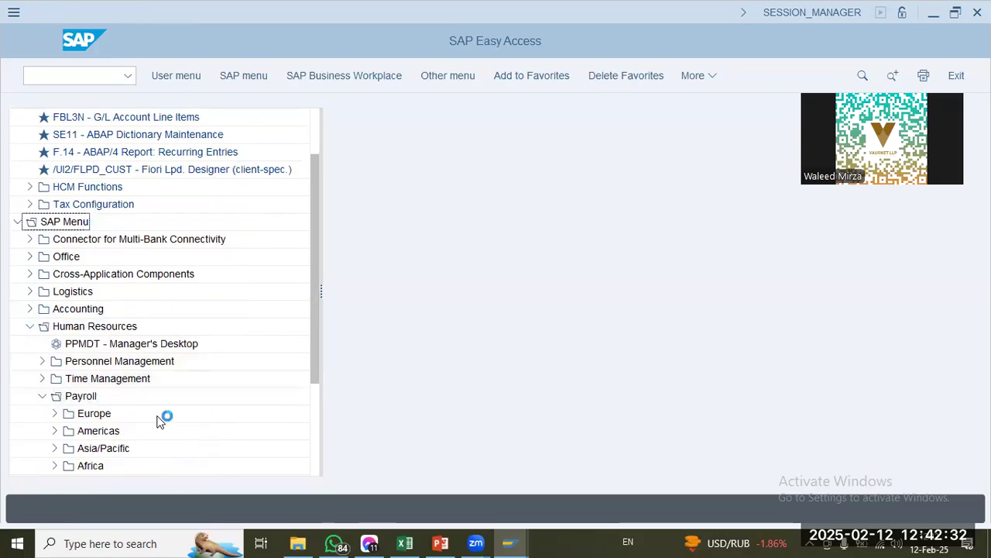
pyautogui.click(440, 543)
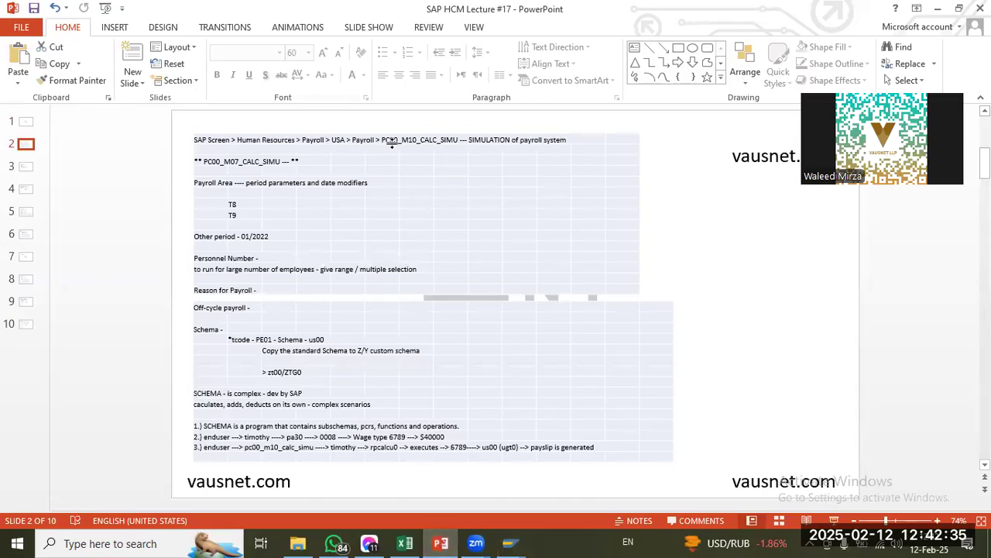
pyautogui.moveTo(381, 140); pyautogui.dragTo(459, 140)
pyautogui.hotkey('ctrl', 'c')
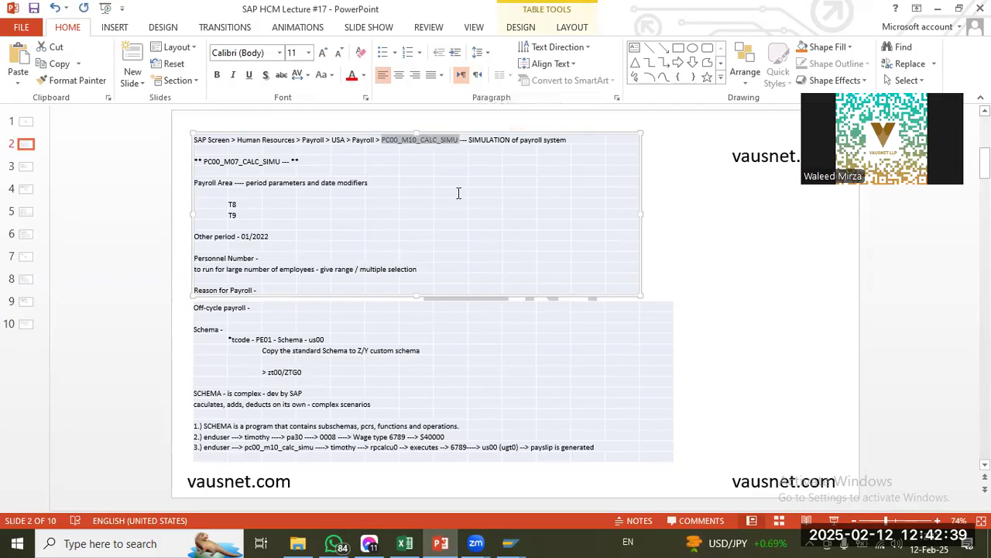
# Step: Switch to SAP and run the copied transaction code PC00_M10_CALC_SIMU
pyautogui.click(521, 541)
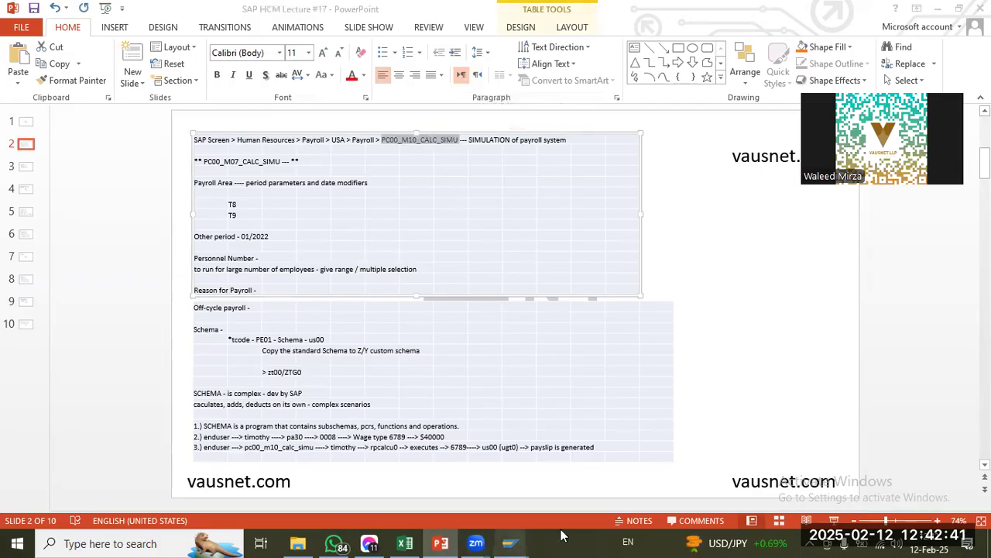
pyautogui.click(565, 474)
pyautogui.click(100, 77)
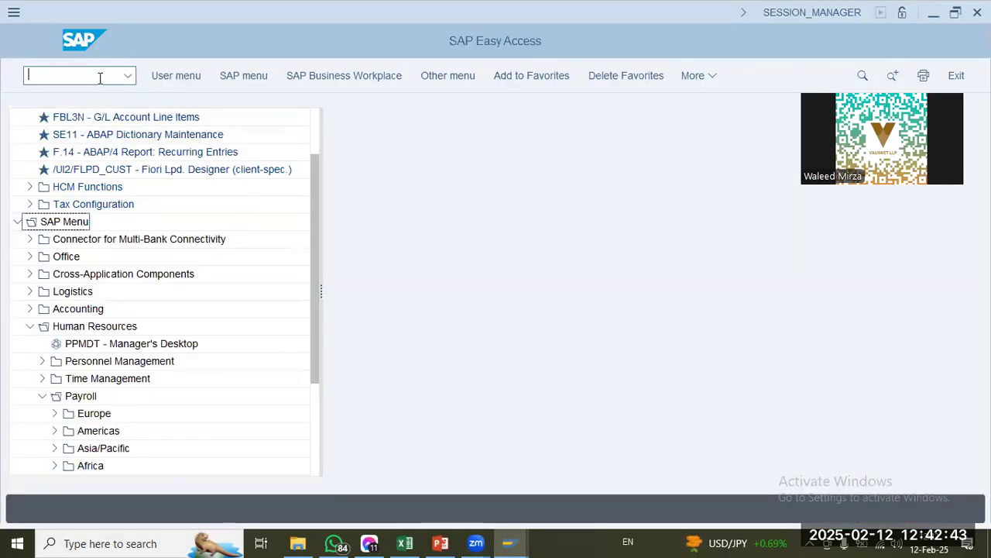
pyautogui.hotkey('ctrl', 'v')
pyautogui.press('Home')
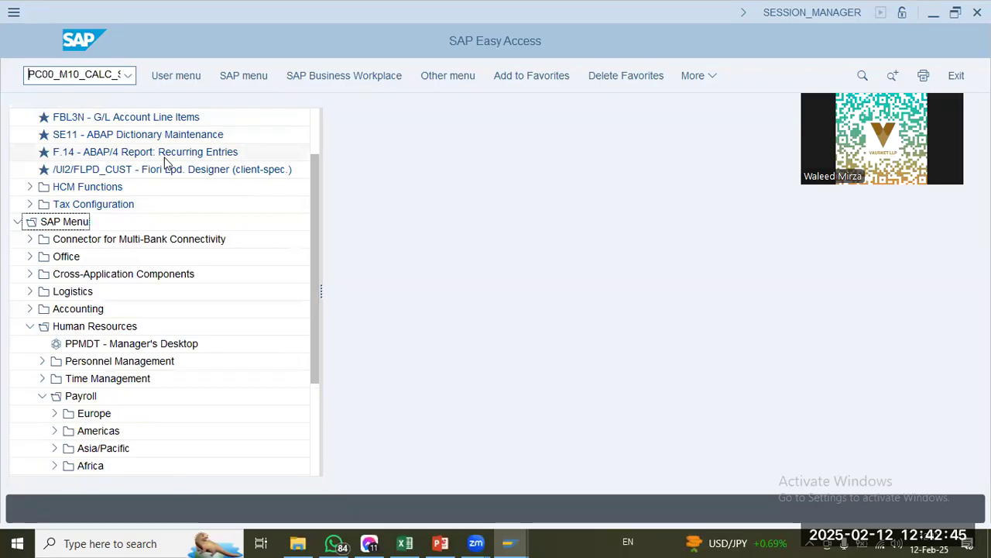
pyautogui.press('Return')
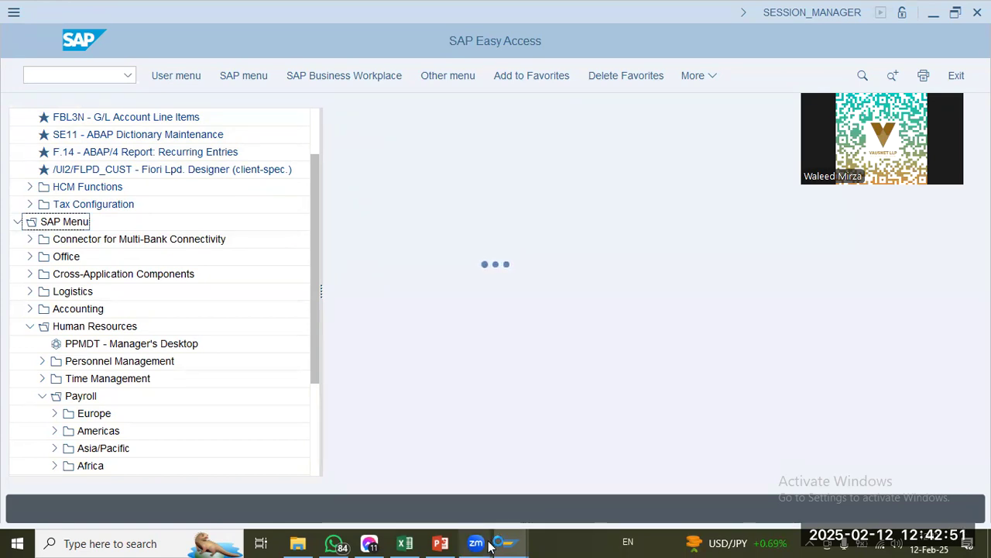
# Step: Check the payroll area notes in PowerPoint, and set the payroll period's payroll area to CM in SAP
pyautogui.click(440, 543)
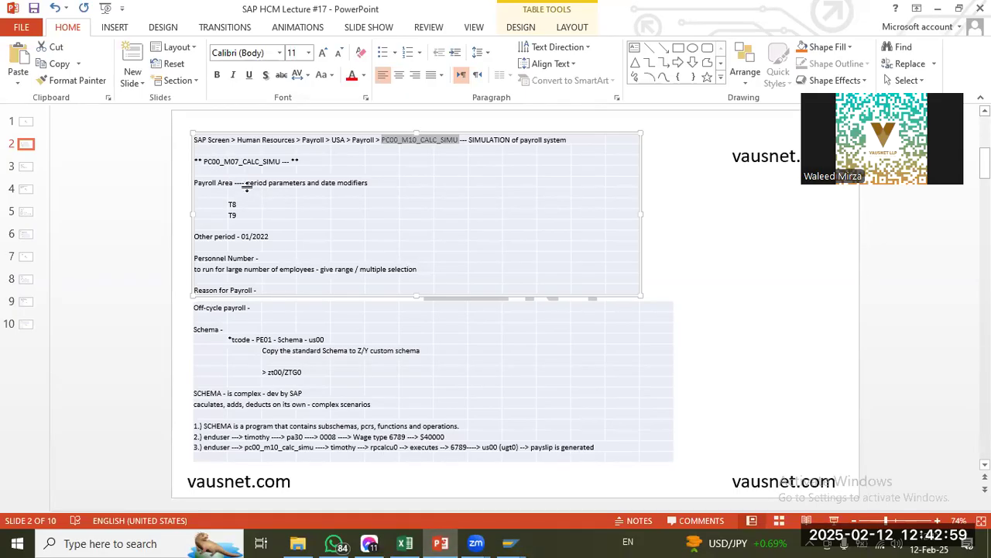
pyautogui.hotkey('alt', 'Tab')
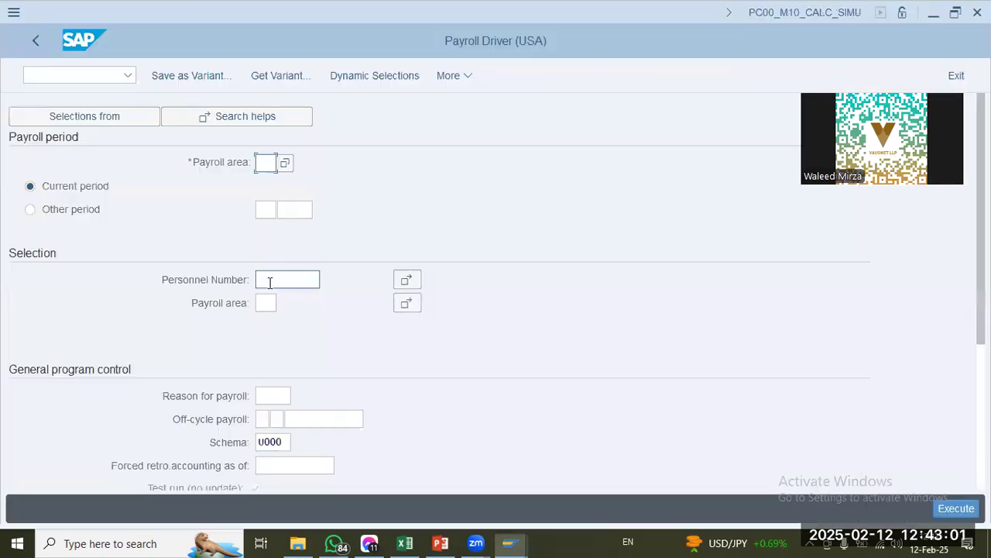
pyautogui.click(267, 163)
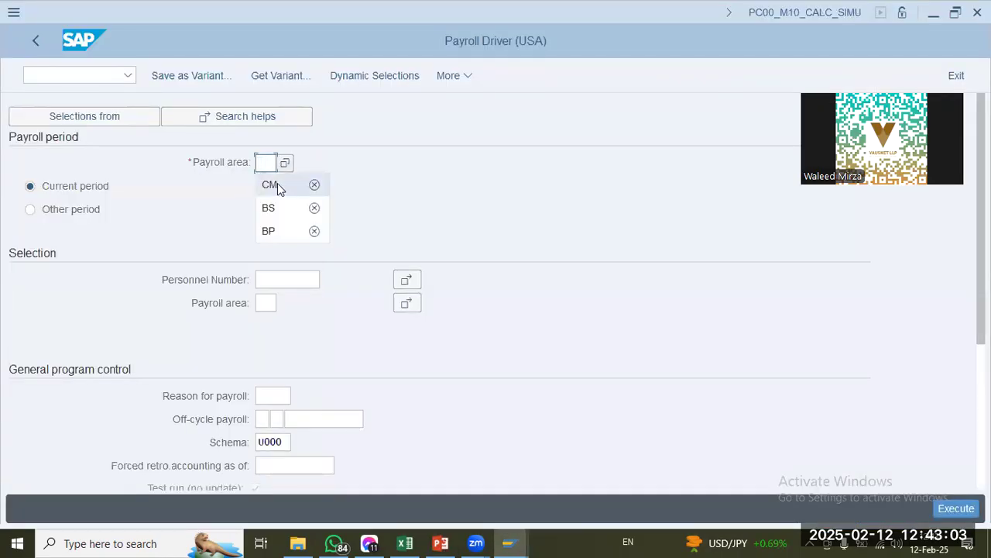
pyautogui.click(271, 185)
# Step: Find "cal" in the list of possible payroll areas and select CM, Caltex Monthly, for the payroll period
pyautogui.click(287, 163)
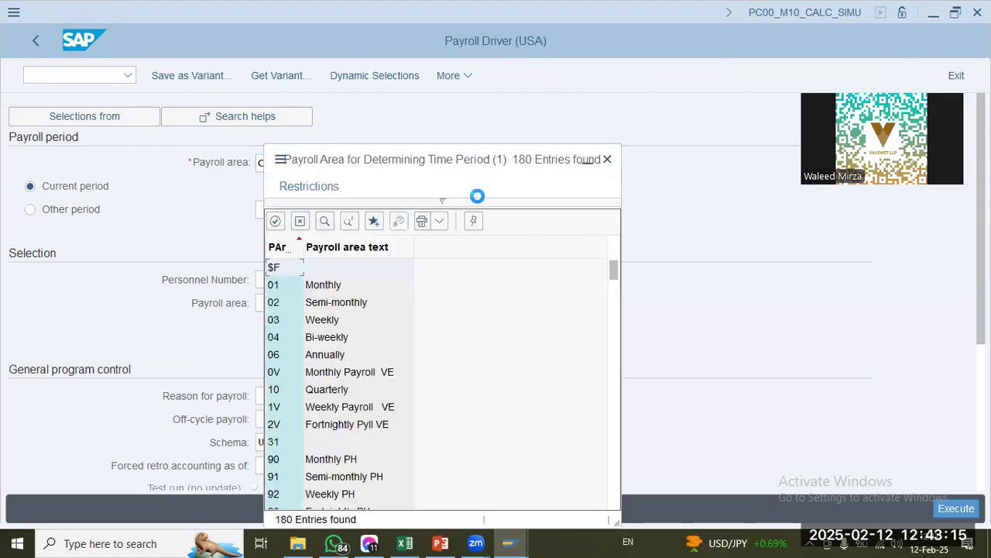
pyautogui.click(326, 222)
pyautogui.write('cal')
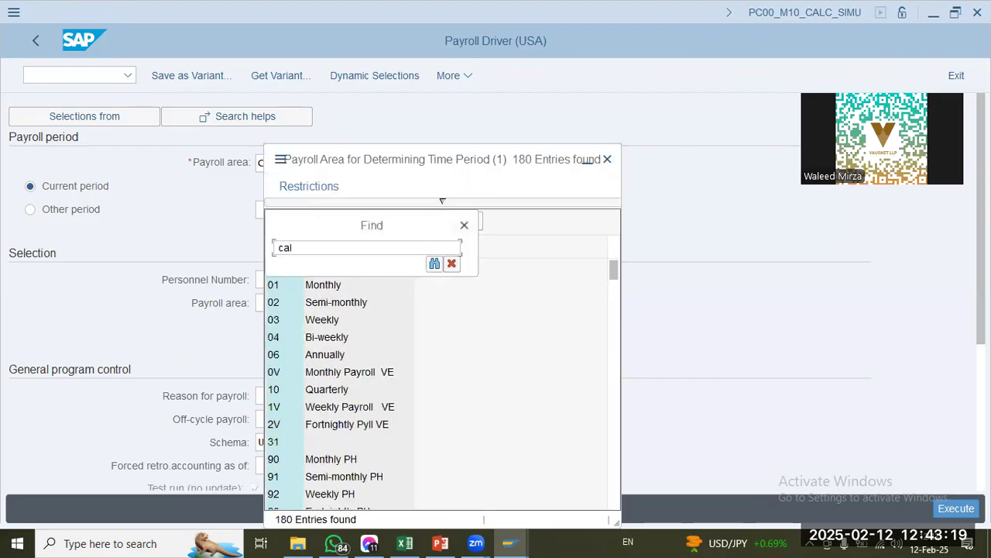
pyautogui.press('Return')
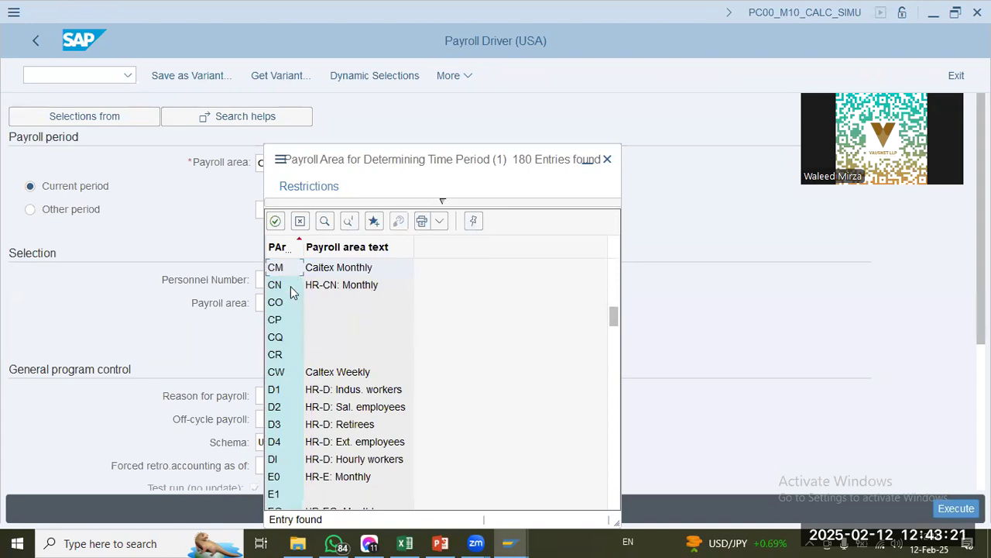
pyautogui.click(336, 287)
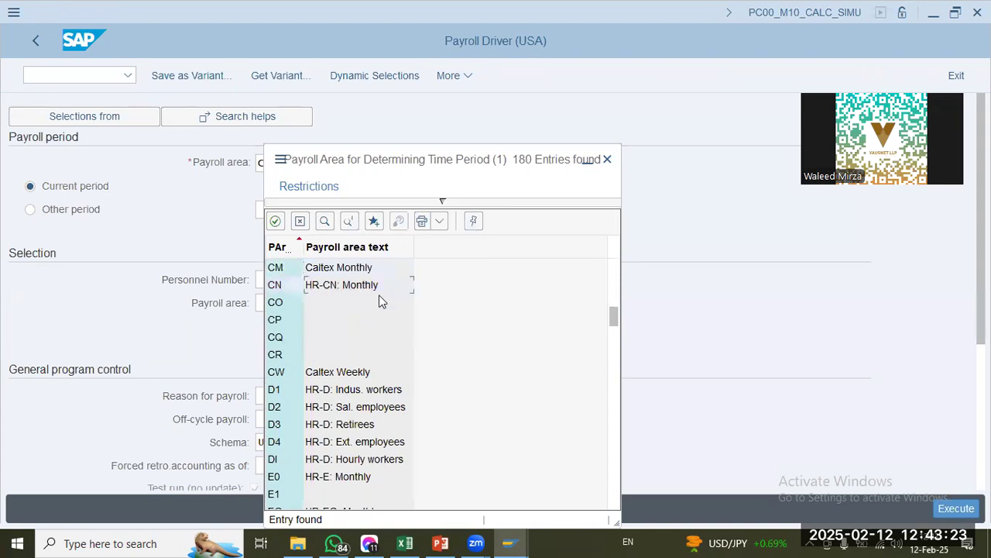
pyautogui.click(345, 378)
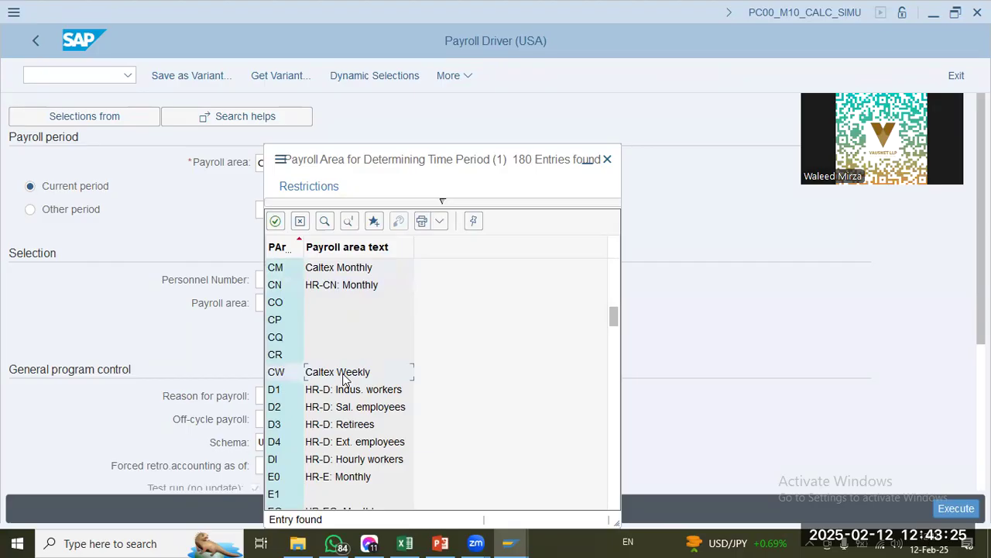
pyautogui.click(325, 271)
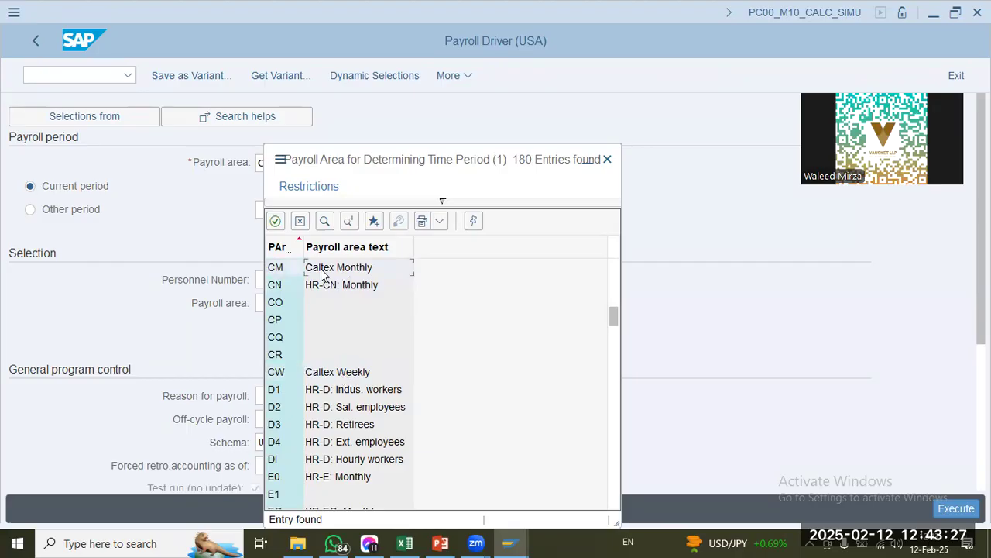
pyautogui.doubleClick(324, 268)
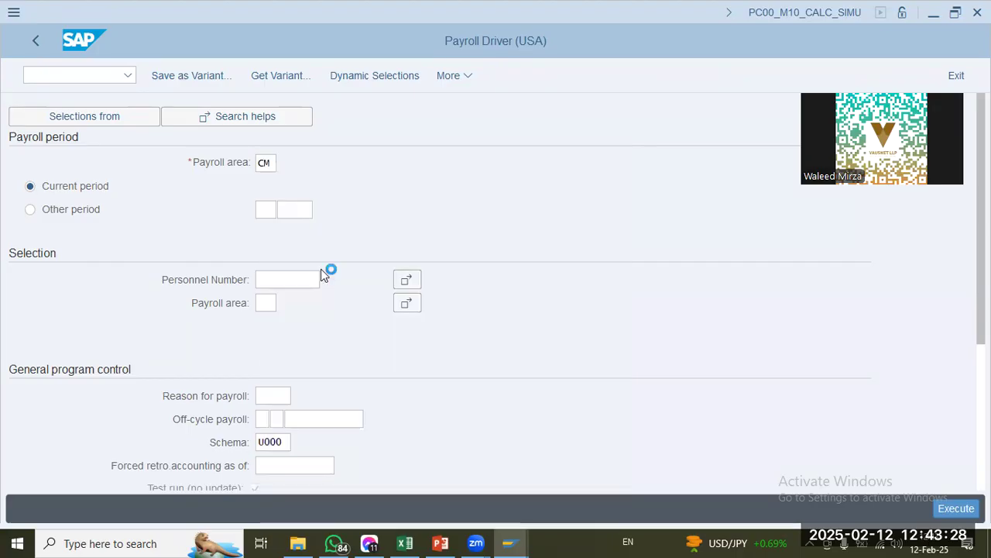
# Step: Examine the selection, general program control, log and remuneration statement fields of the Payroll Driver (USA) screen
pyautogui.click(268, 302)
pyautogui.scroll(-2, 284, 317)
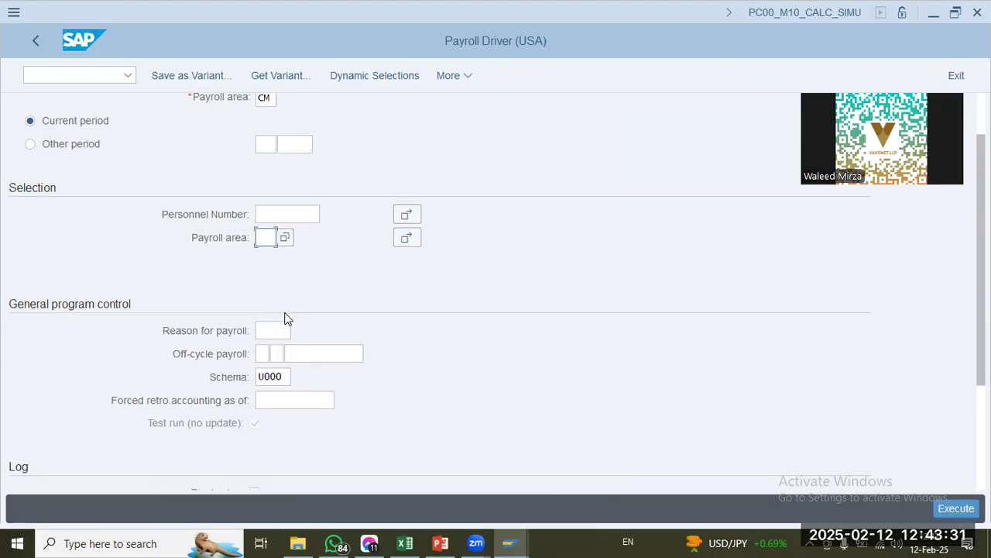
pyautogui.scroll(-2, 284, 318)
pyautogui.click(278, 279)
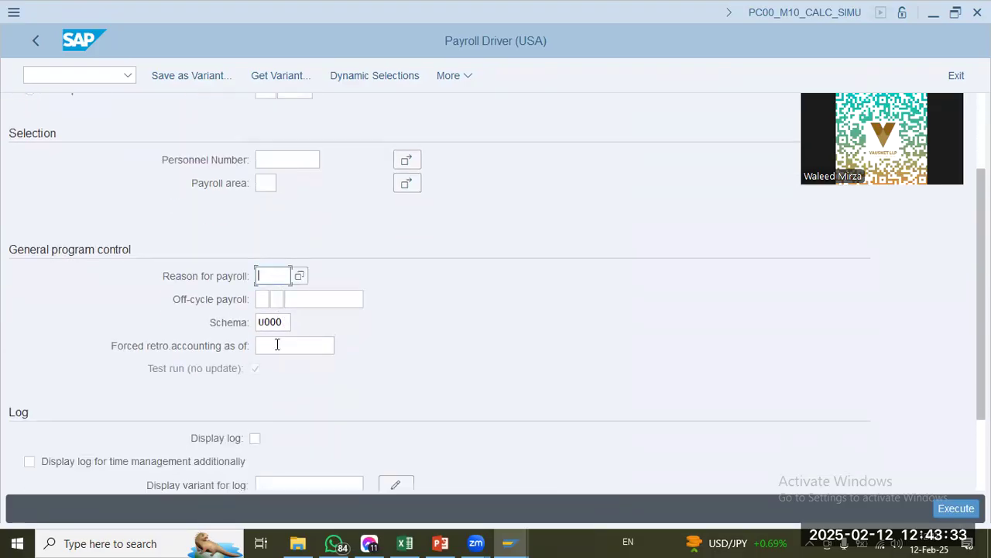
pyautogui.scroll(-4, 280, 345)
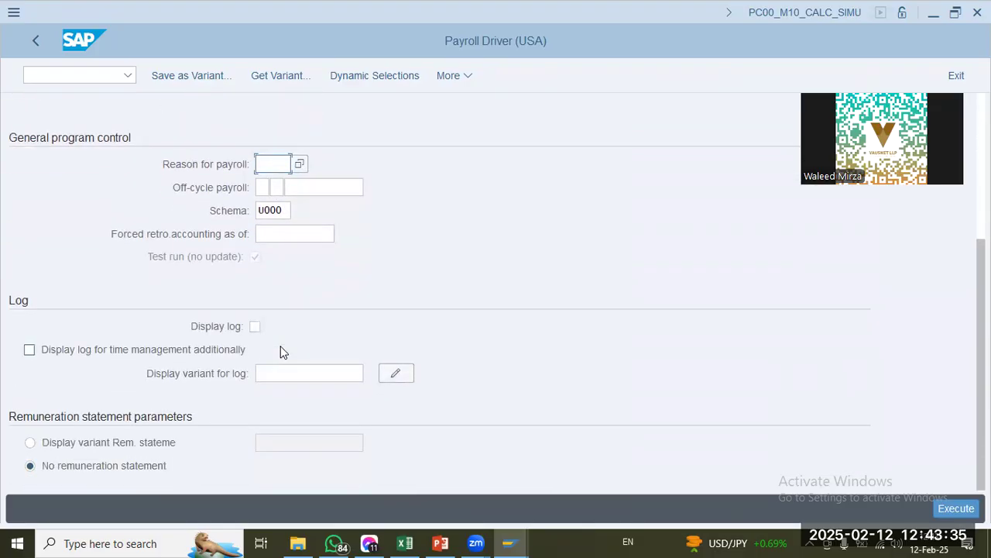
pyautogui.scroll(8, 280, 349)
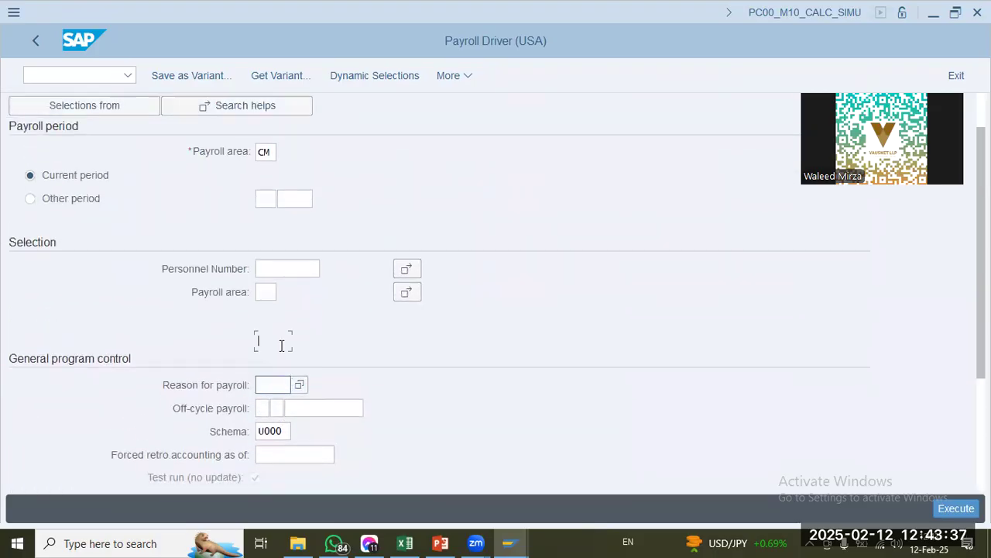
pyautogui.scroll(-8, 282, 346)
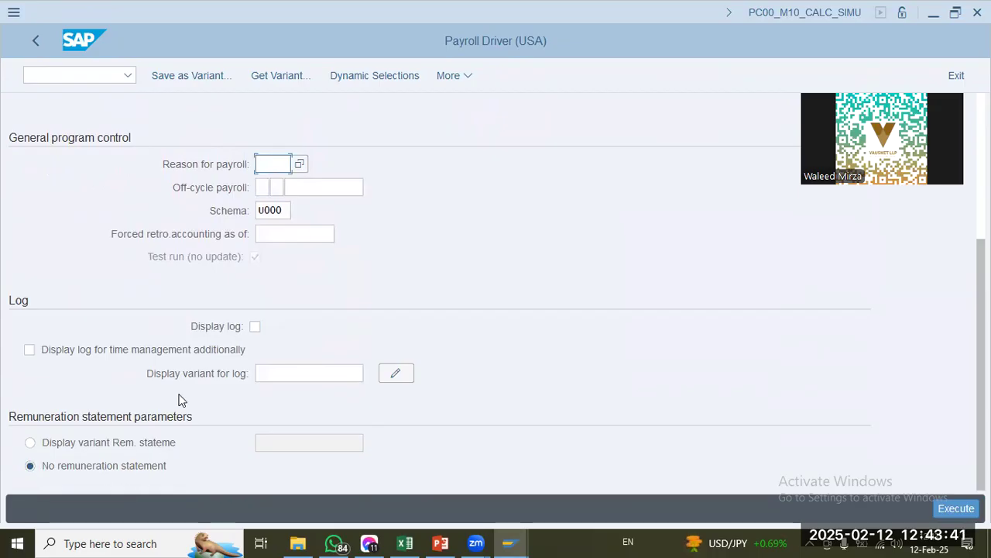
pyautogui.scroll(7, 179, 400)
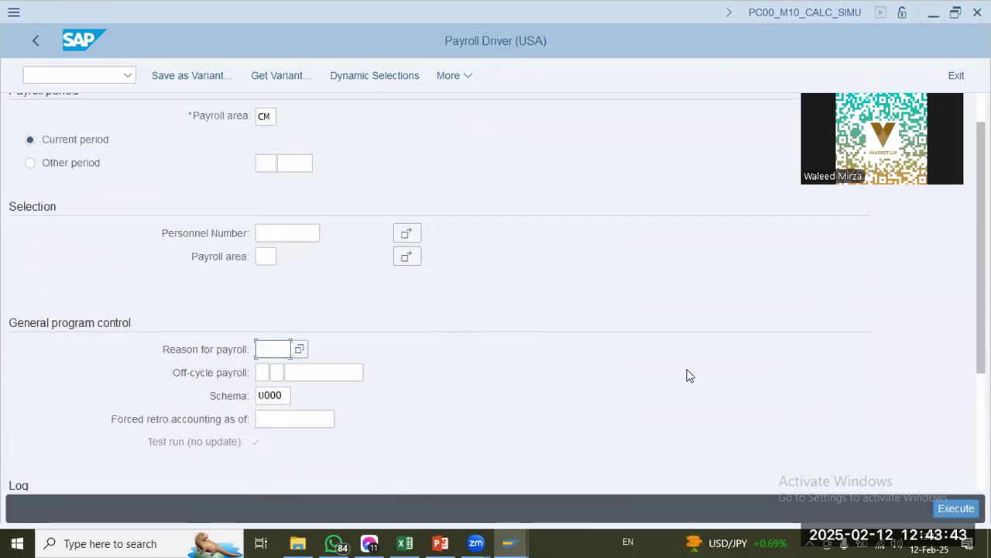
# Step: Execute the payroll simulation for payroll area CM and consult the Reason for Payroll notes in PowerPoint
pyautogui.click(954, 511)
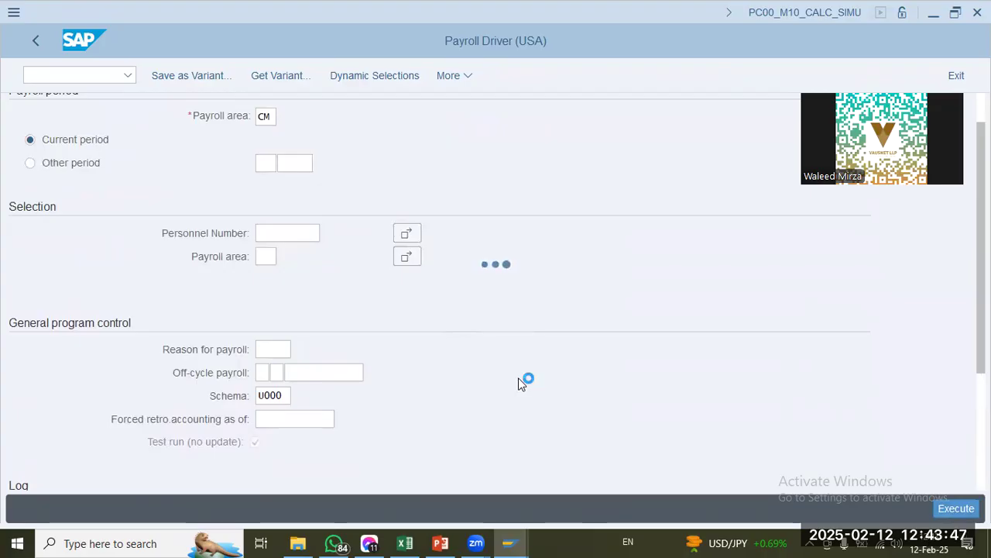
pyautogui.click(439, 541)
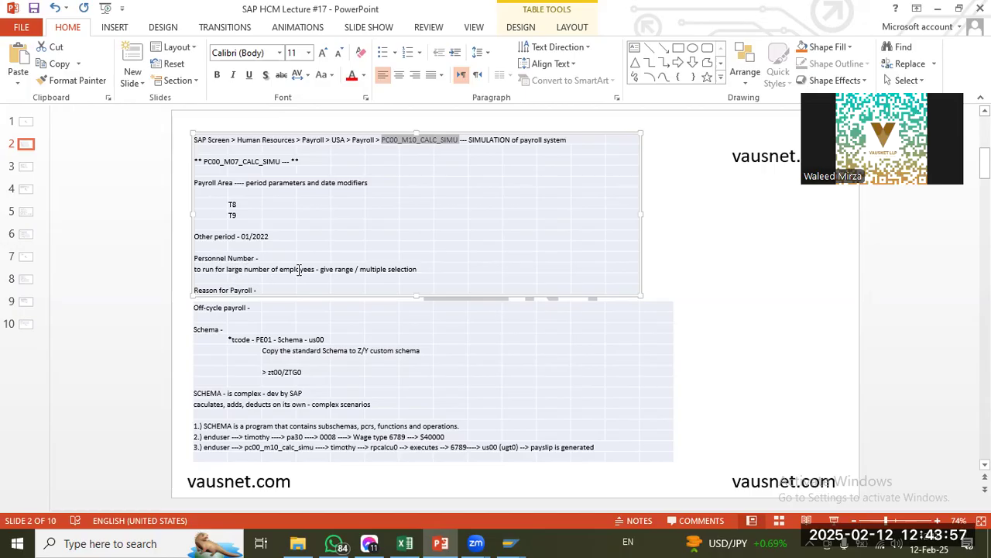
pyautogui.click(264, 290)
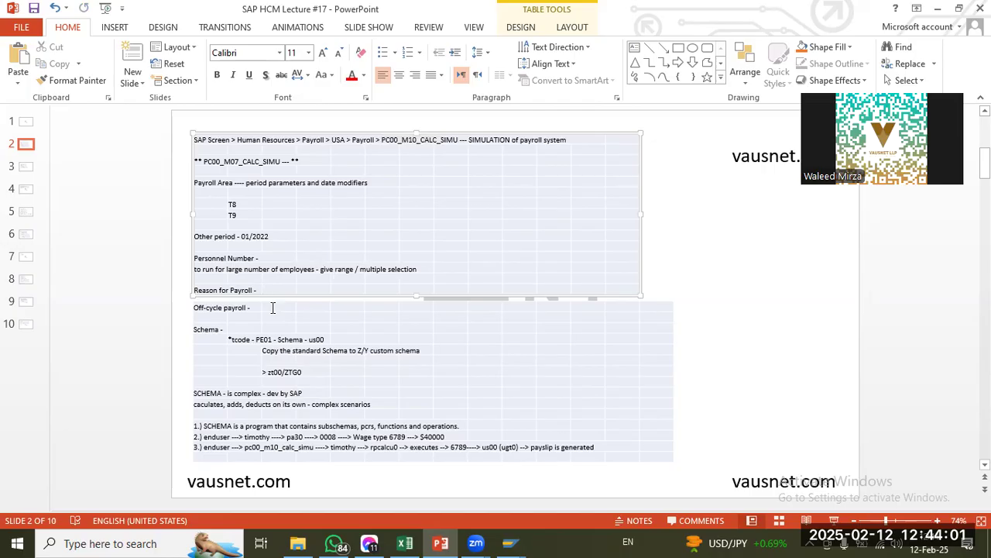
pyautogui.click(439, 542)
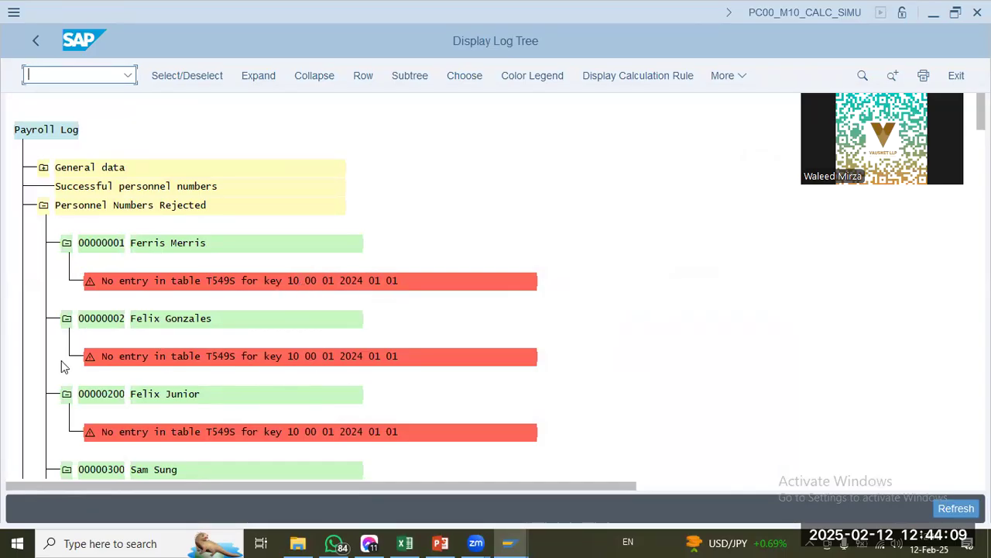
# Step: Examine the payroll log in SAP, expanding General data, Payroll period, Selection and its list of payroll areas
pyautogui.scroll(-3, 62, 361)
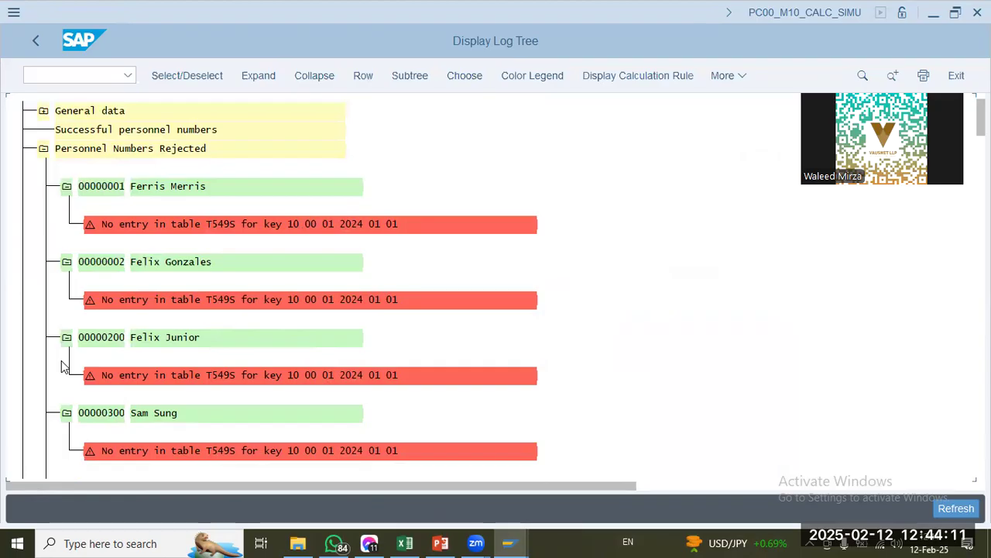
pyautogui.click(44, 111)
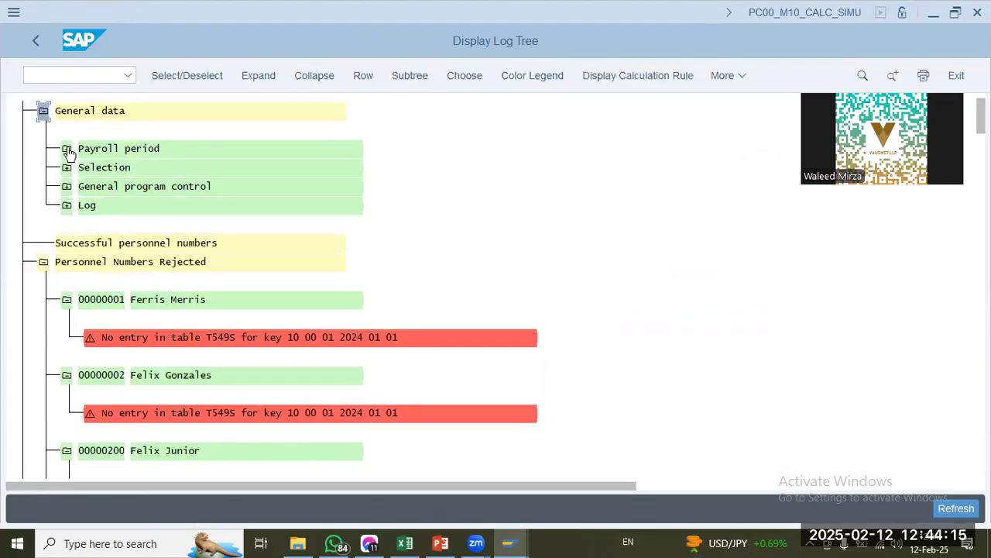
pyautogui.click(67, 148)
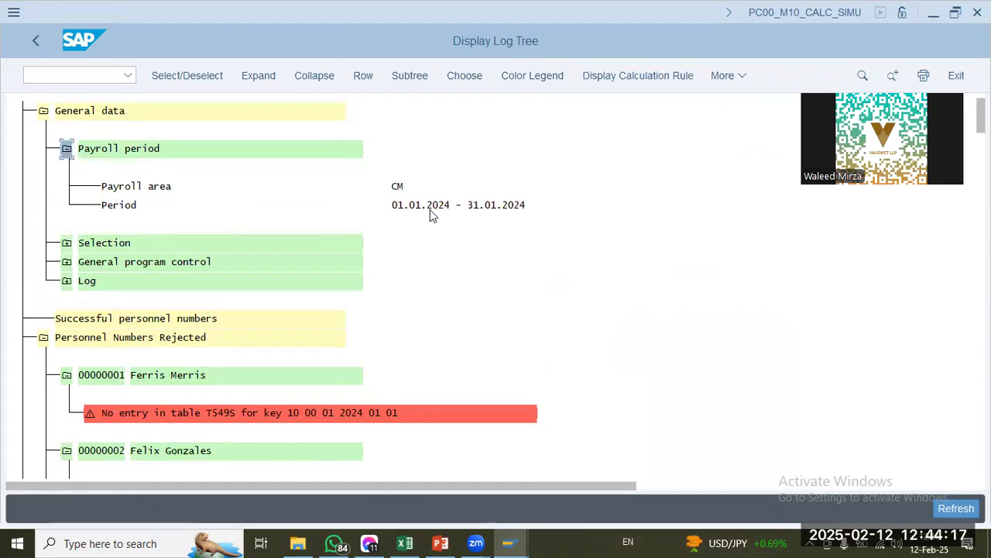
pyautogui.click(68, 243)
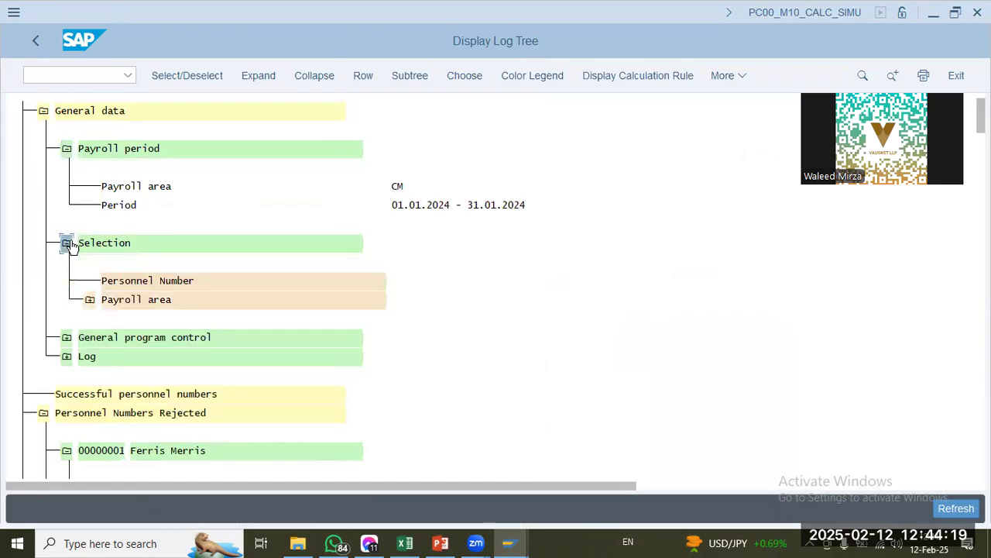
pyautogui.click(90, 301)
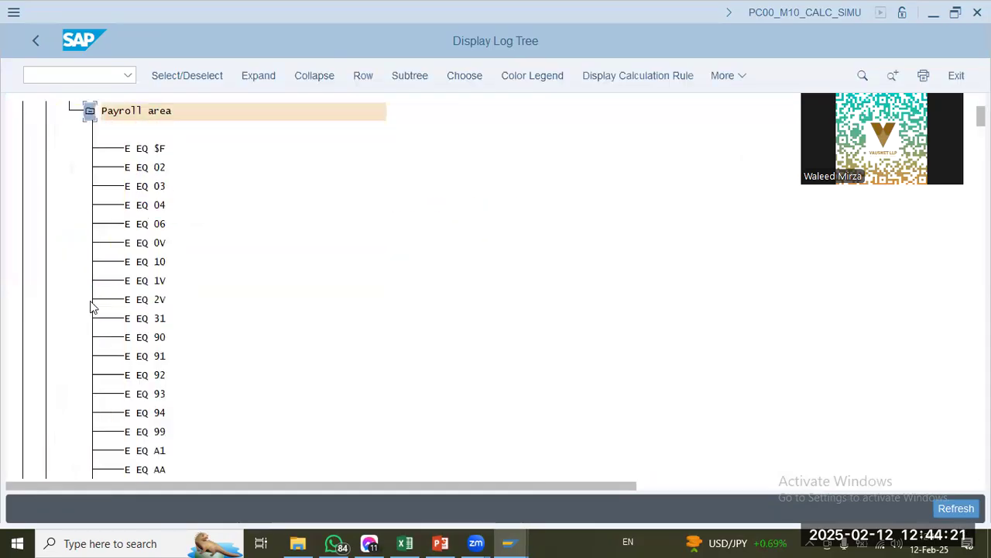
pyautogui.click(157, 167)
pyautogui.scroll(-1, 143, 298)
pyautogui.scroll(-4, 143, 298)
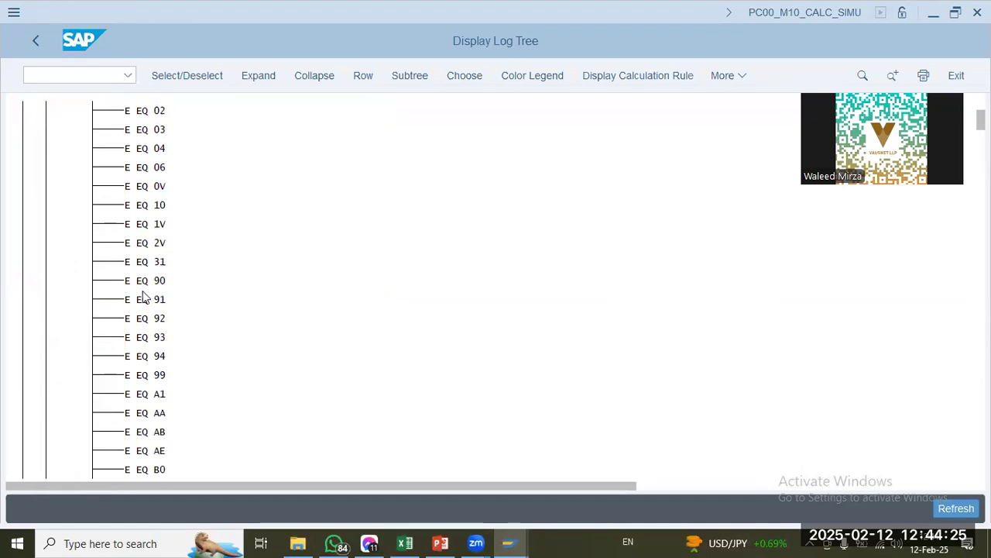
pyautogui.scroll(-1, 143, 298)
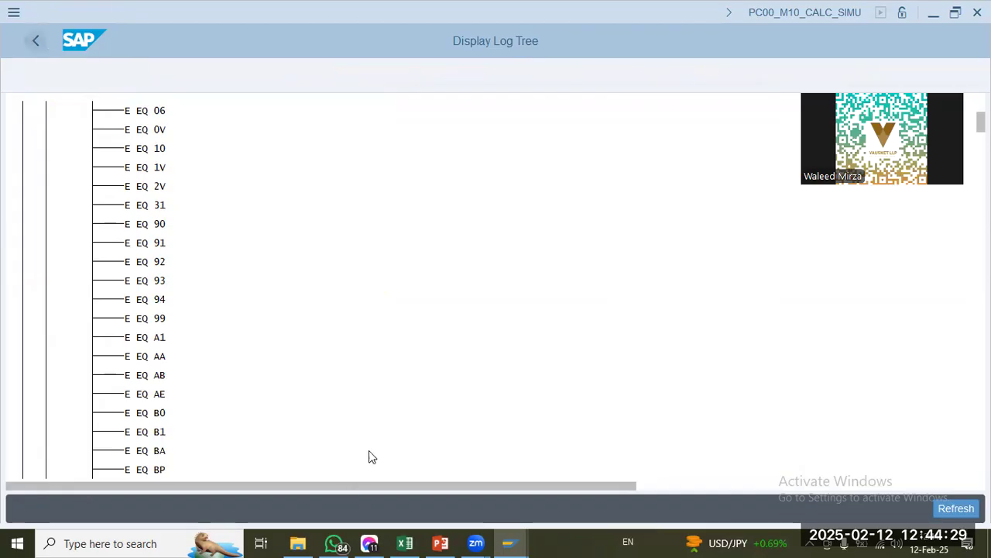
# Step: Consult the Schema notes in PowerPoint, and open transaction PE01 in SAP
pyautogui.click(440, 542)
pyautogui.click(440, 542)
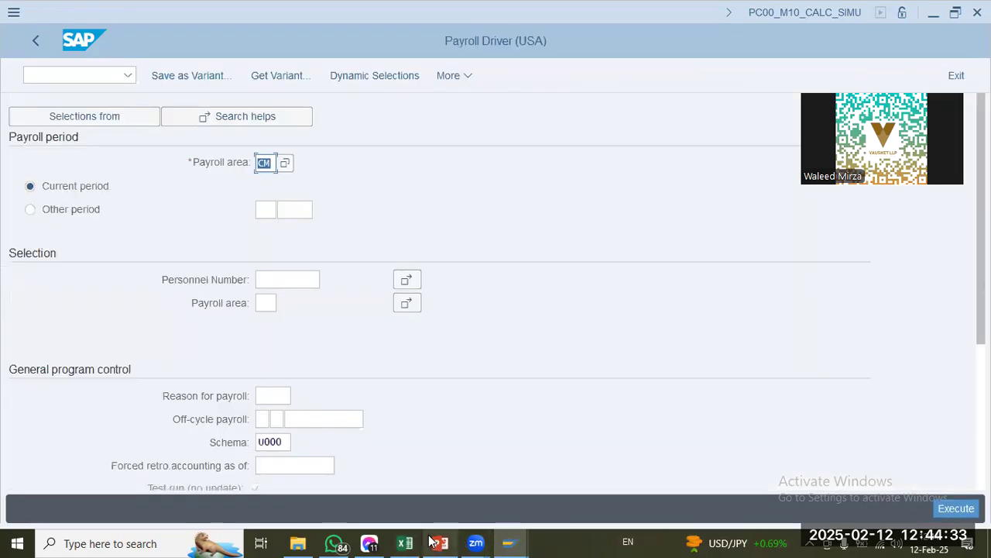
pyautogui.click(440, 542)
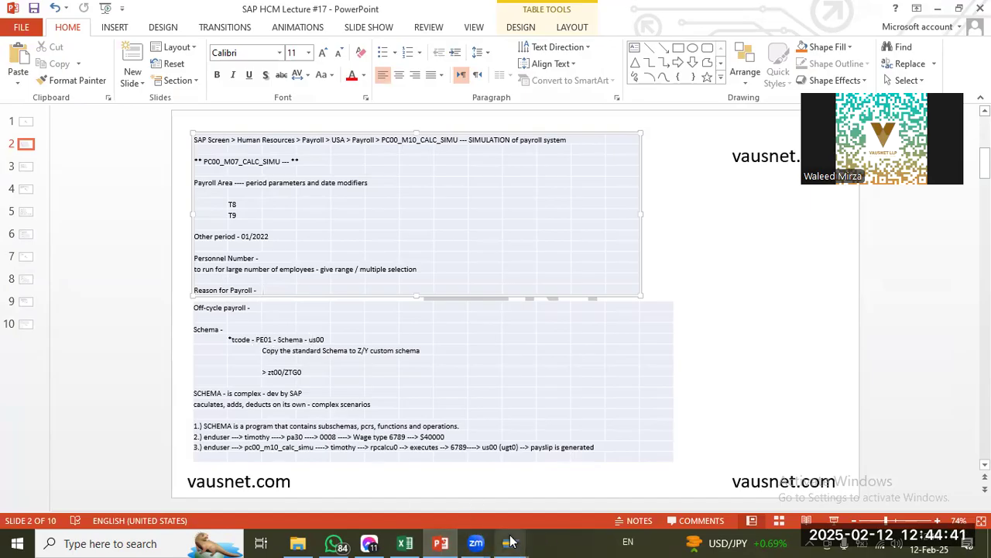
pyautogui.moveTo(509, 542)
pyautogui.click(552, 497)
pyautogui.click(88, 74)
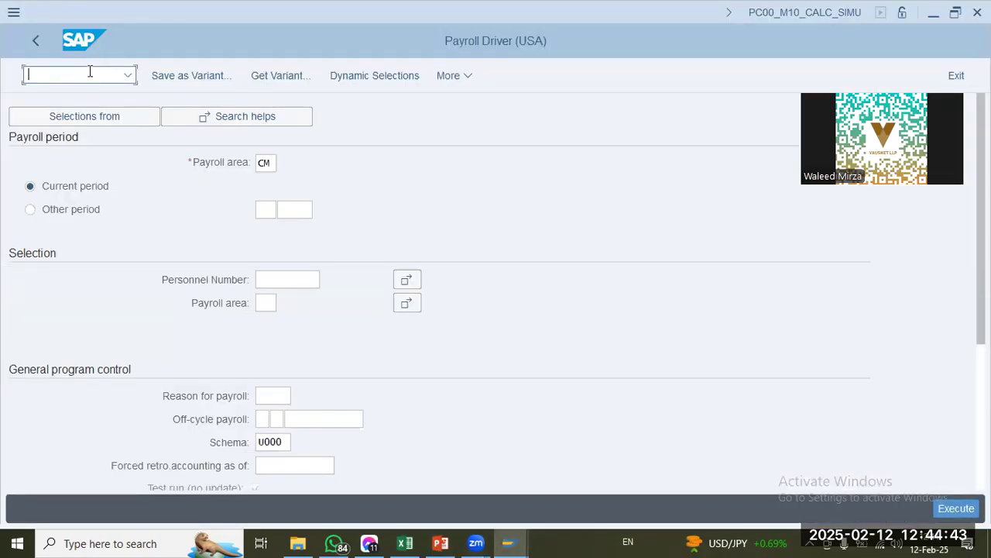
pyautogui.write('/n pe01')
pyautogui.press('Return')
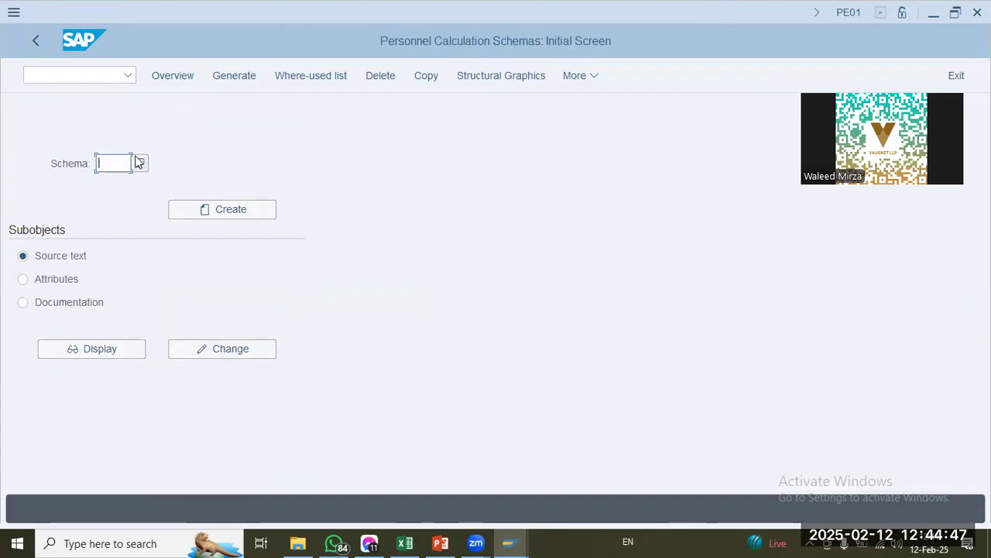
# Step: Display the source text of schema U000 and check the PowerPoint notes on copying the standard schema
pyautogui.write('u0')
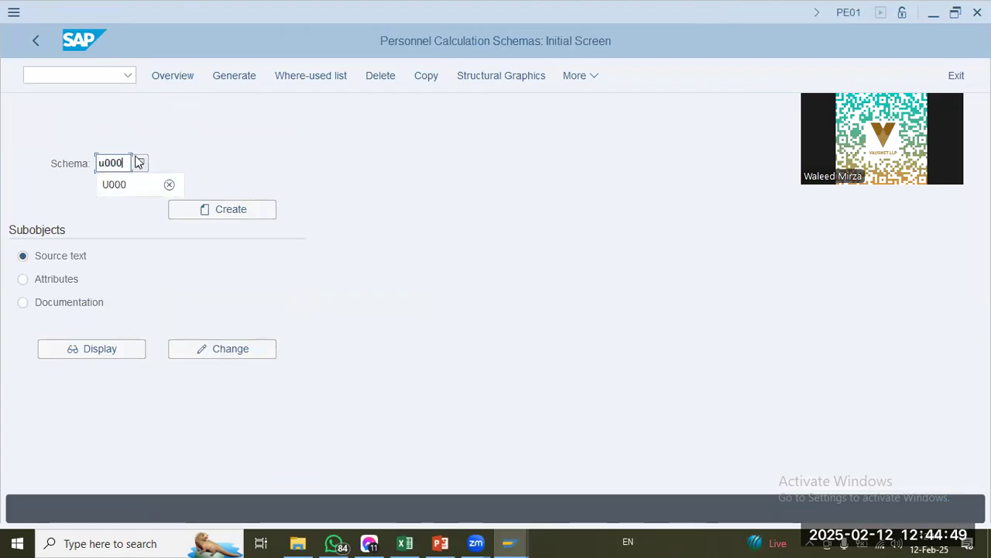
pyautogui.write('00')
pyautogui.press('Tab')
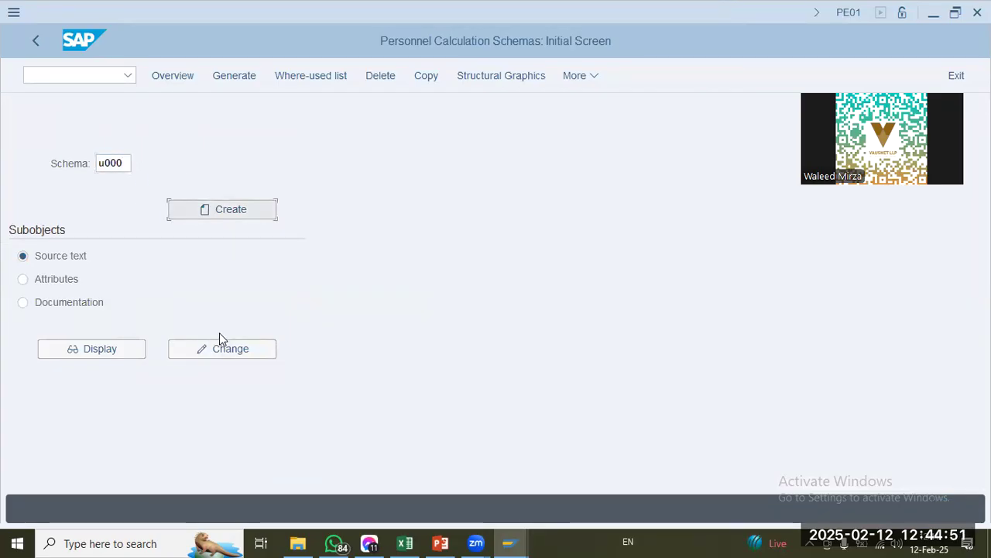
pyautogui.click(135, 350)
pyautogui.click(443, 542)
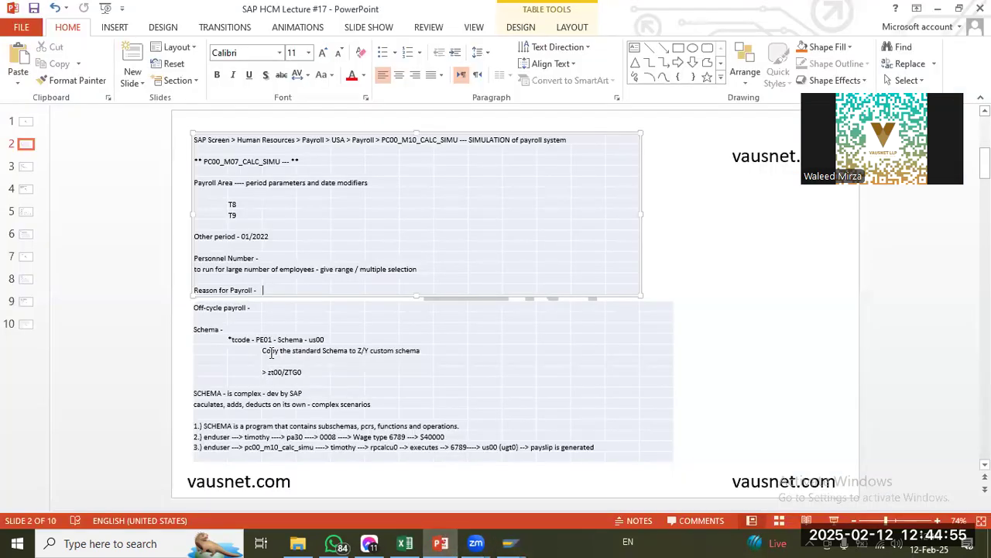
pyautogui.click(440, 542)
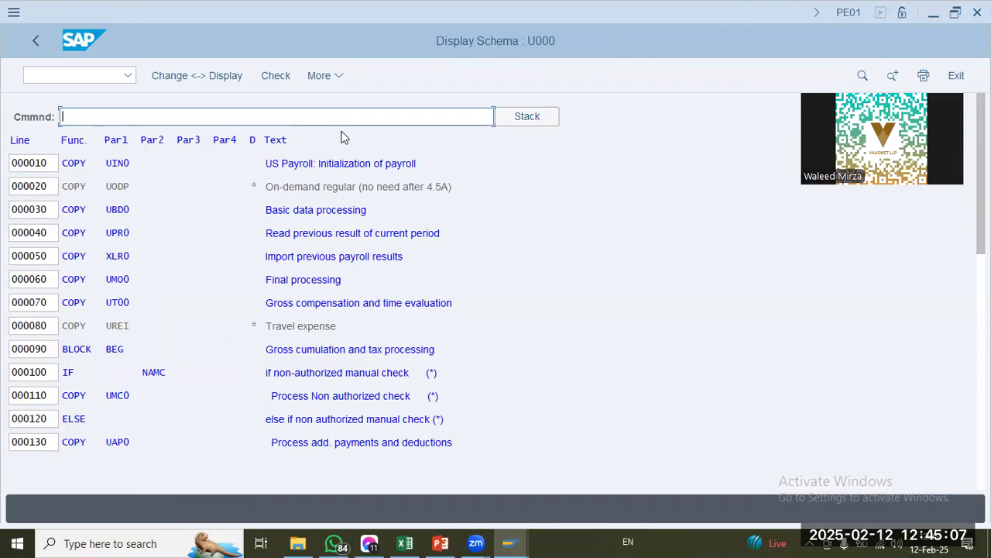
# Step: Examine the lines of schema U000, including tax calculation, post tax processing, net calculation, the manual check condition and final processing
pyautogui.scroll(-3, 344, 137)
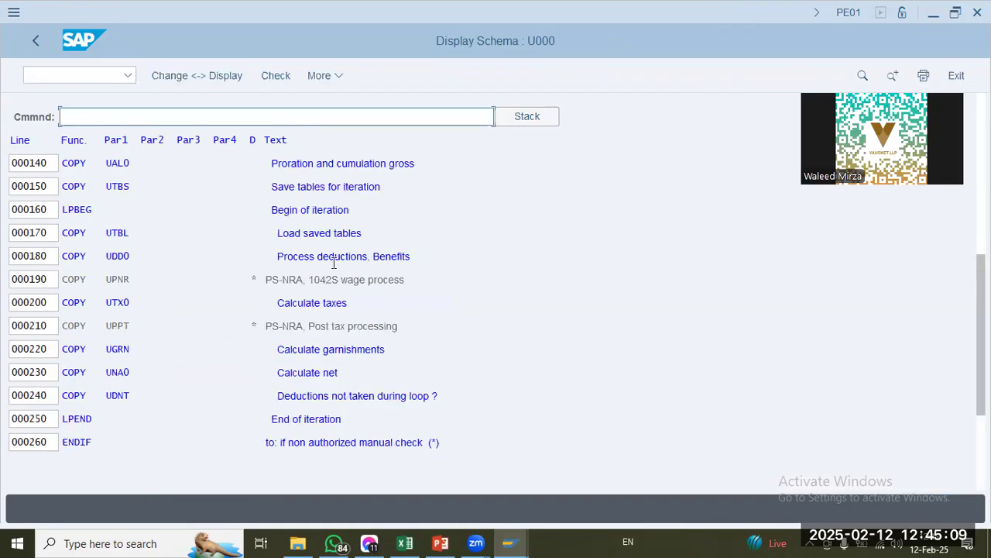
pyautogui.moveTo(360, 309); pyautogui.dragTo(175, 304)
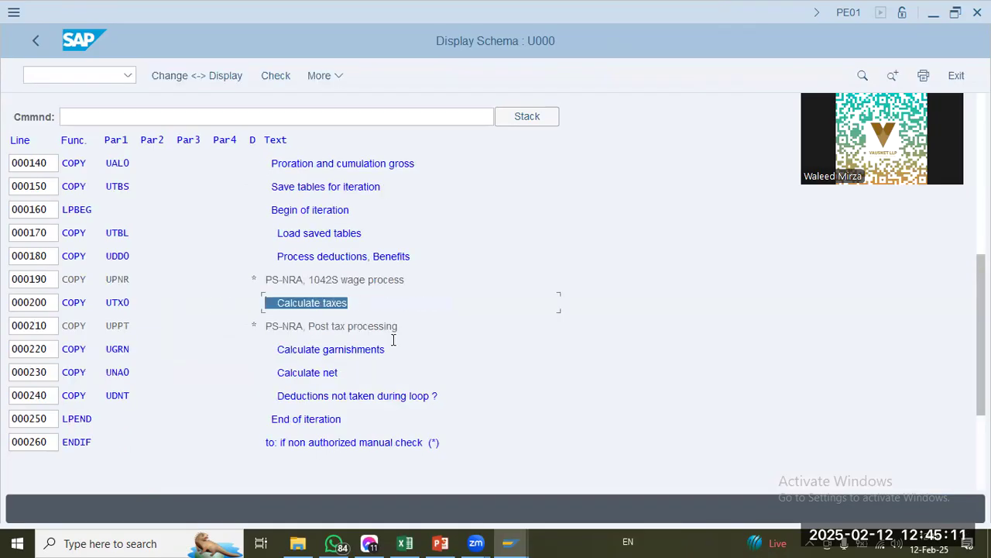
pyautogui.moveTo(406, 326); pyautogui.dragTo(163, 325)
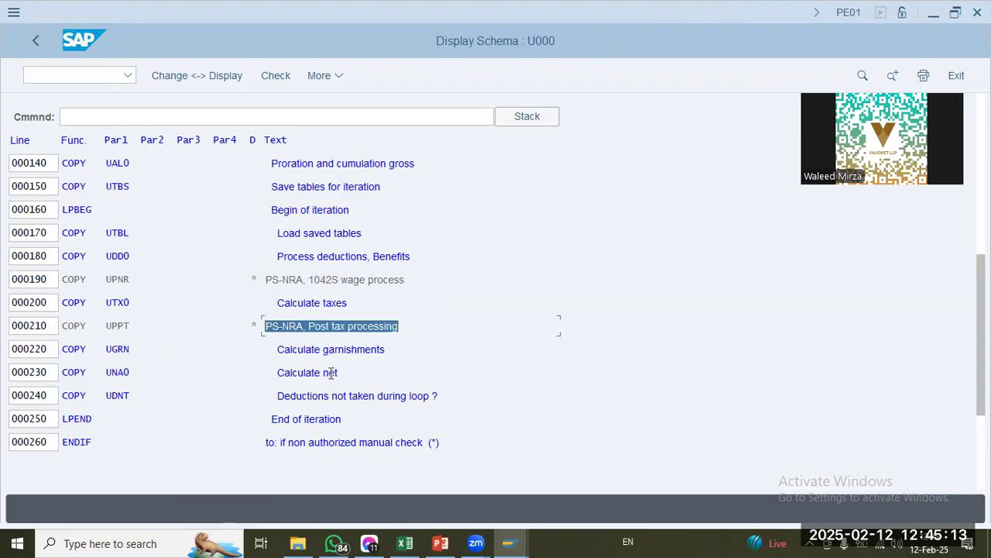
pyautogui.moveTo(341, 372); pyautogui.dragTo(162, 375)
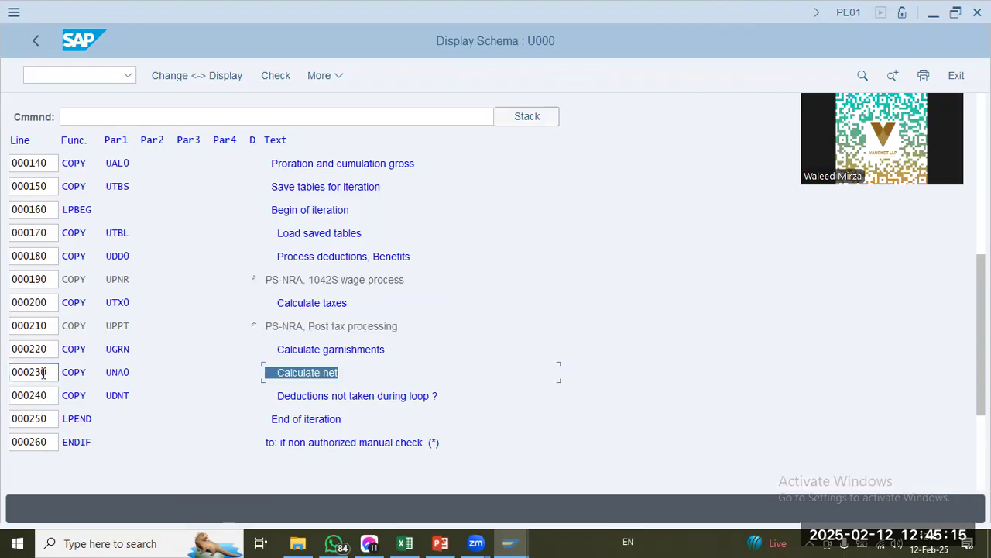
pyautogui.moveTo(48, 372); pyautogui.dragTo(4, 381)
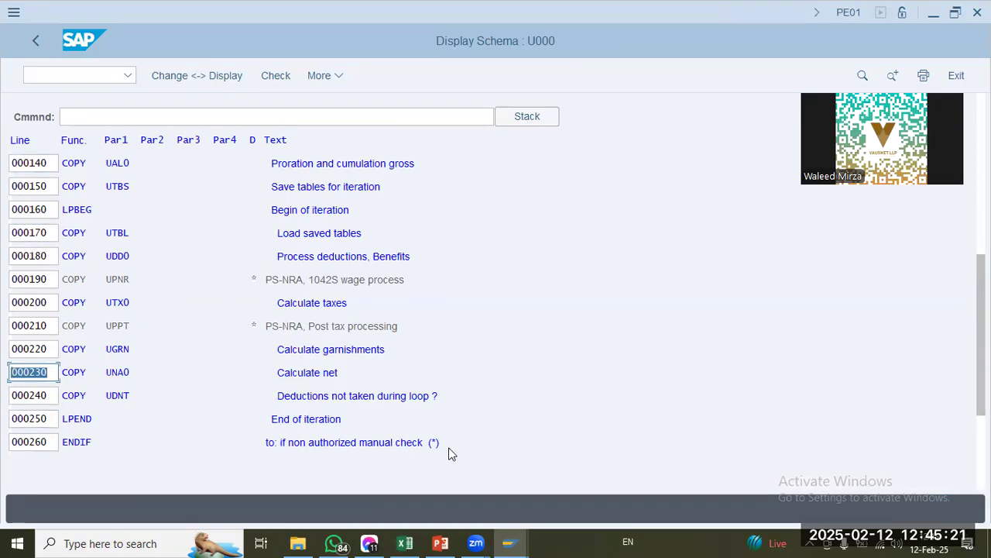
pyautogui.moveTo(447, 445); pyautogui.dragTo(247, 446)
pyautogui.click(221, 448)
pyautogui.press('pagedown')
pyautogui.click(302, 307)
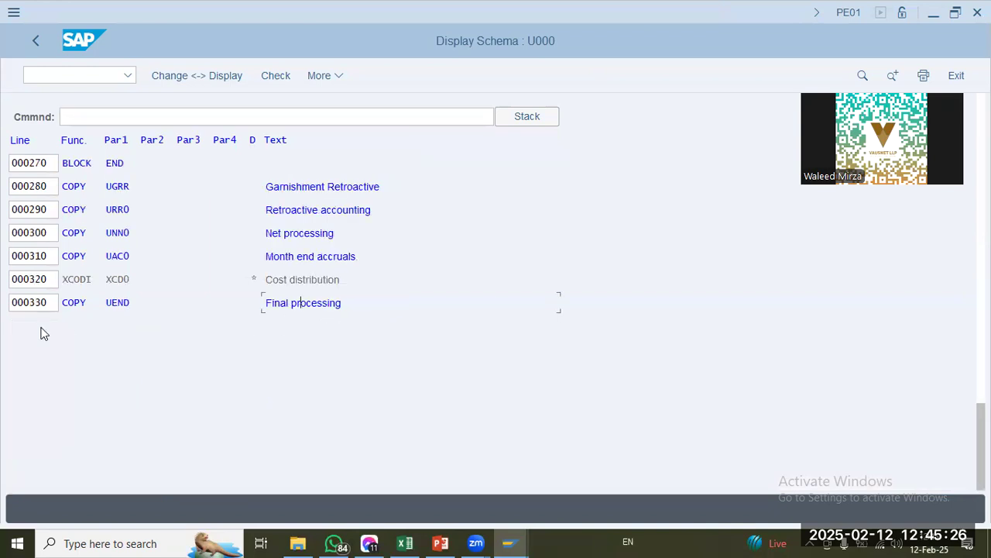
# Step: Return to the initial schema screen and copy schema U000 to the custom schema ZCL0
pyautogui.click(42, 39)
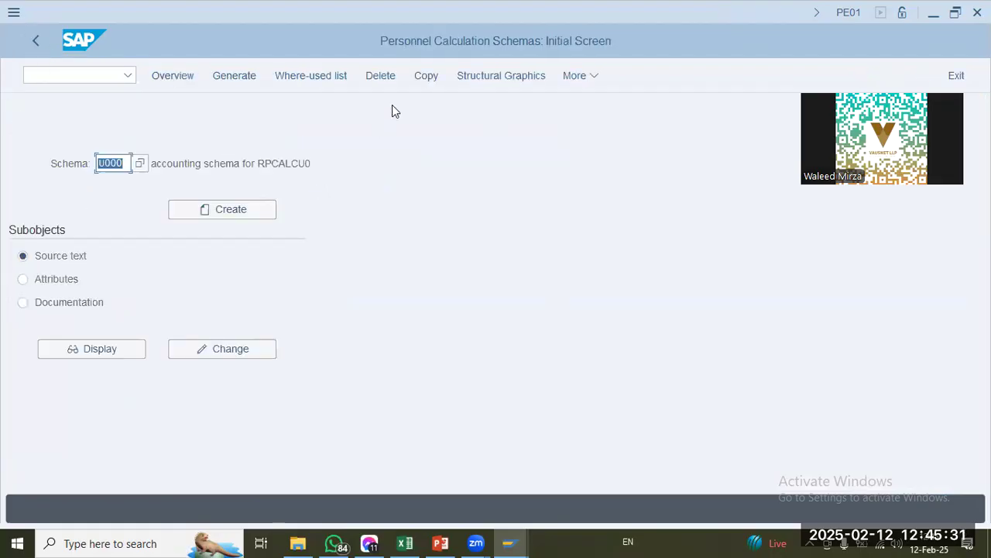
pyautogui.click(431, 83)
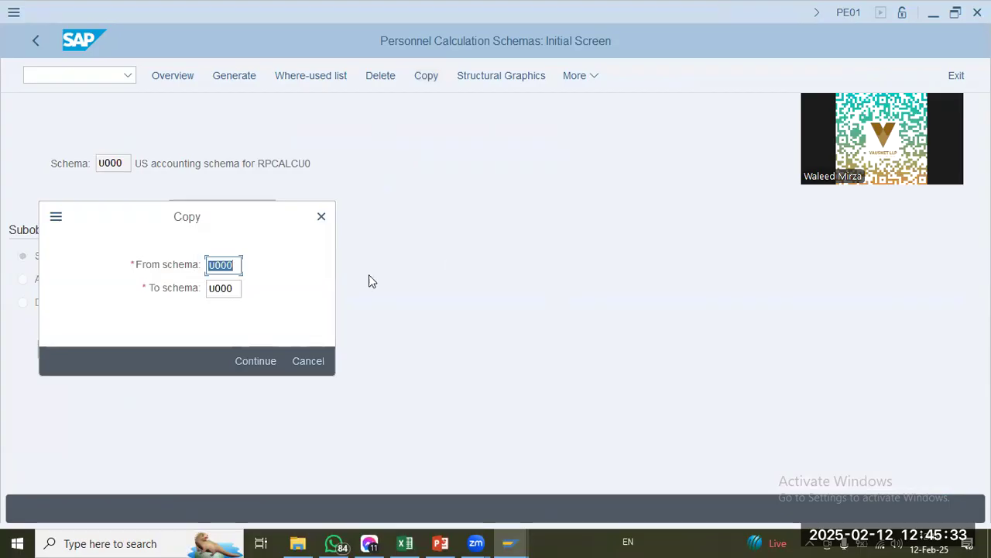
pyautogui.press('Tab')
pyautogui.write('zc1')
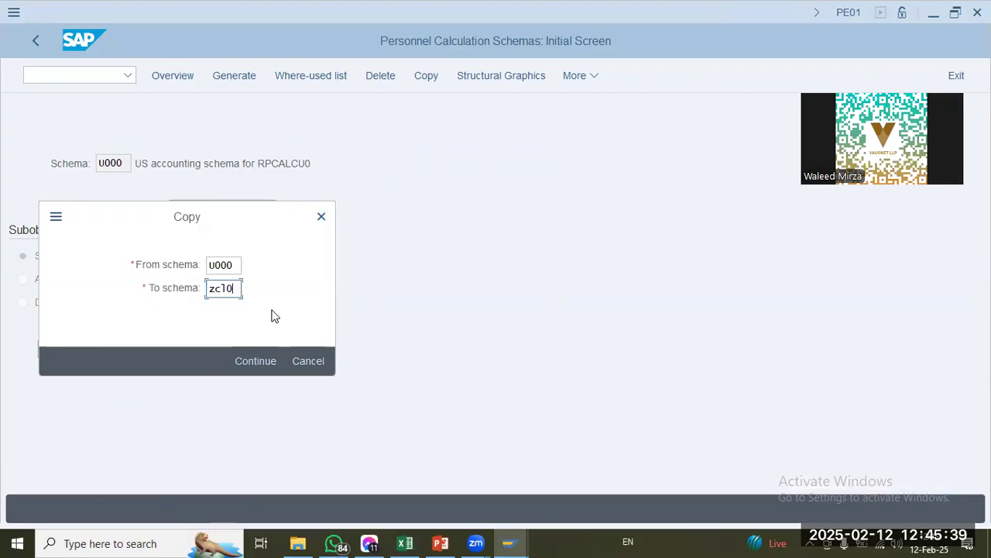
pyautogui.click(262, 358)
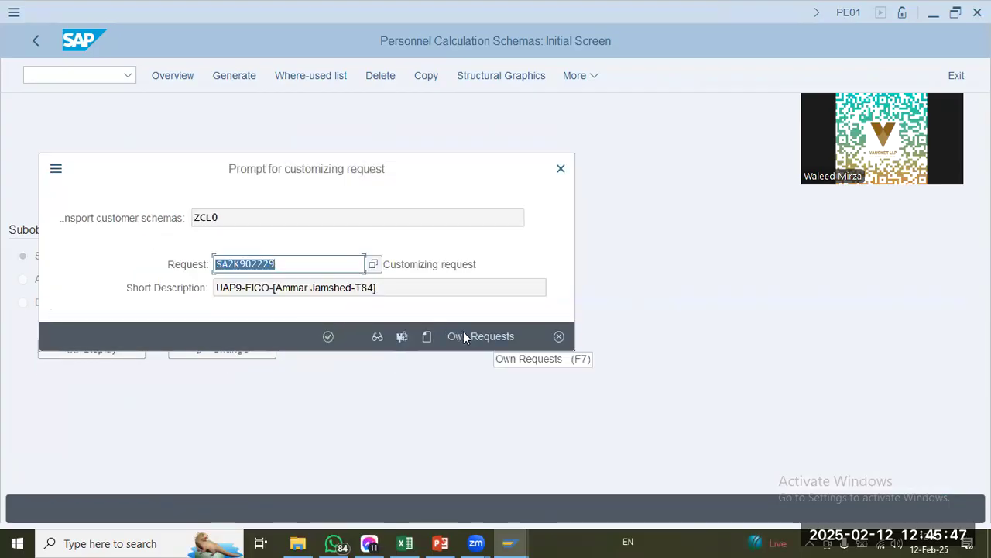
# Step: Assign the schema copy to the CALTEX - HCM Config customizing request SA2K902202, chosen from the own requests
pyautogui.press('Return')
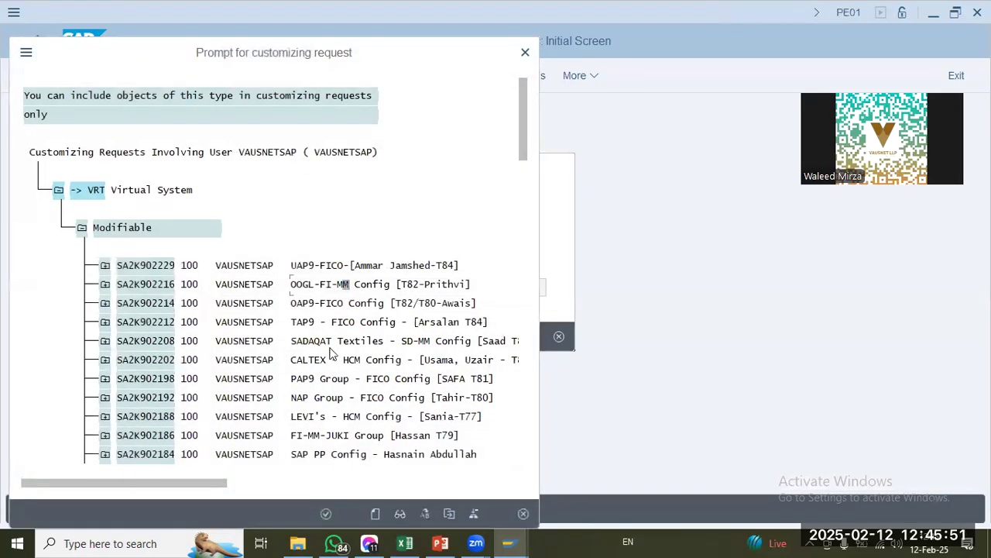
pyautogui.doubleClick(329, 364)
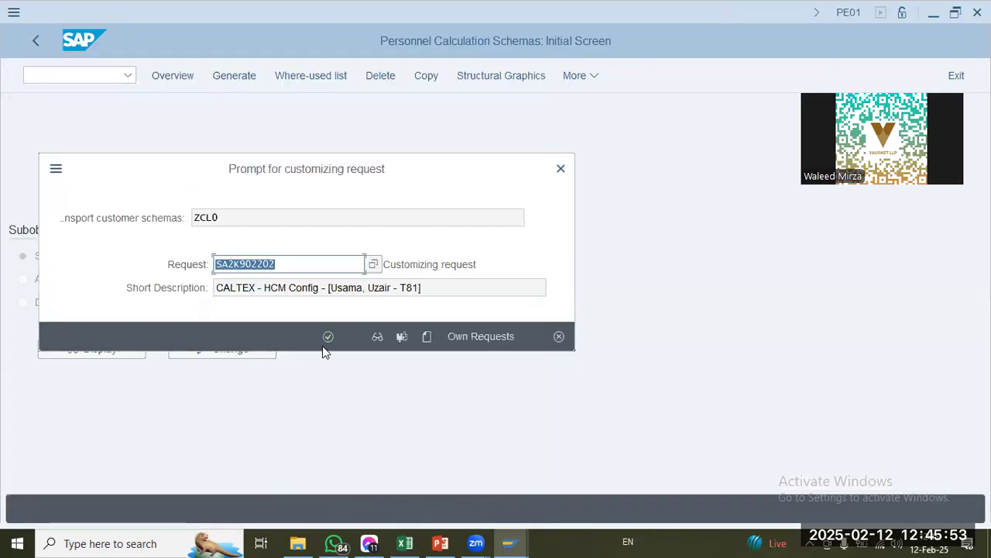
pyautogui.click(329, 335)
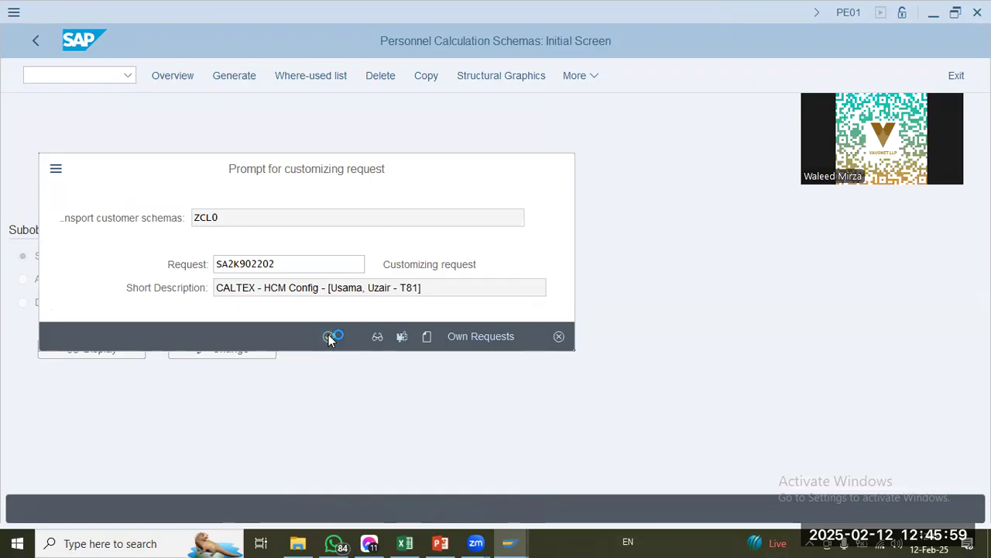
# Step: Consult the PowerPoint notes on PA30, infotype 0008 and wage type 6789, and open transaction PA30 in SAP
pyautogui.click(440, 543)
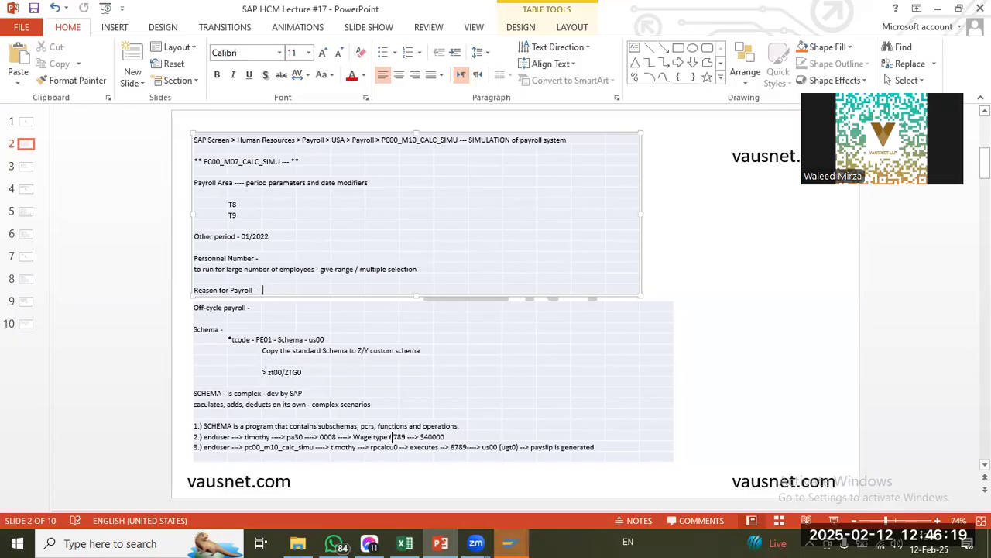
pyautogui.click(446, 437)
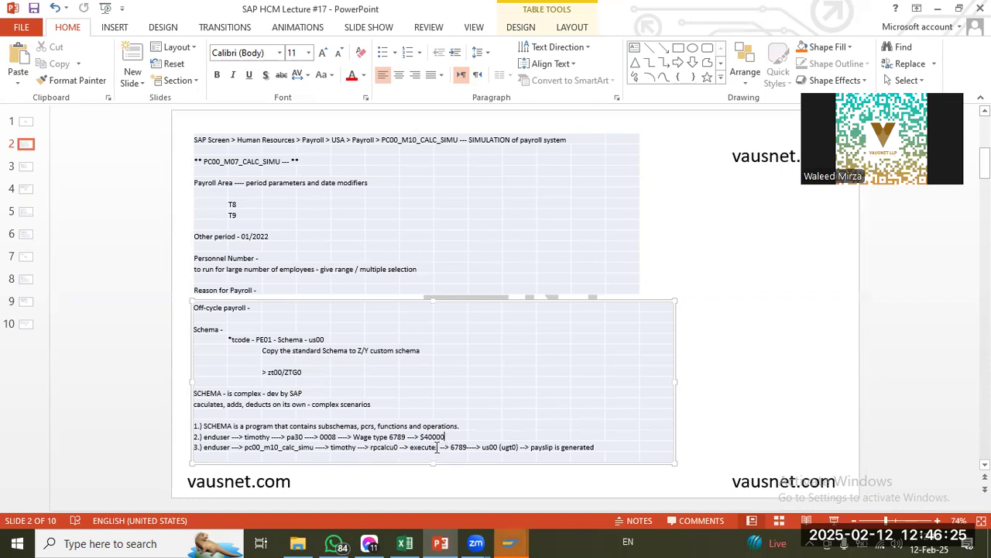
pyautogui.click(522, 537)
pyautogui.click(579, 496)
pyautogui.click(71, 77)
pyautogui.write('/n pa30')
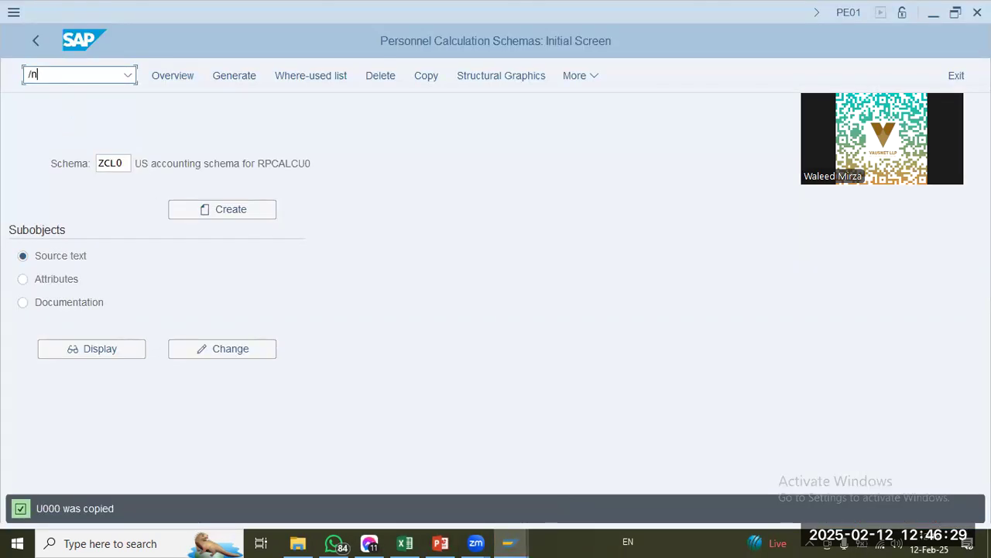
pyautogui.press('Return')
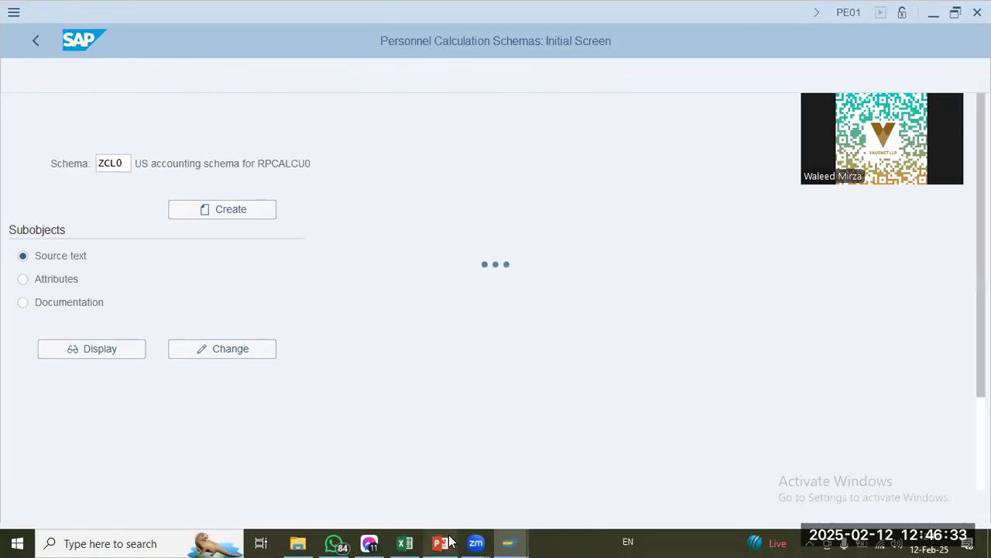
# Step: Start creating an Actions infotype record in Maintain HR Master Data, checking the end-user example in the PowerPoint notes
pyautogui.click(438, 489)
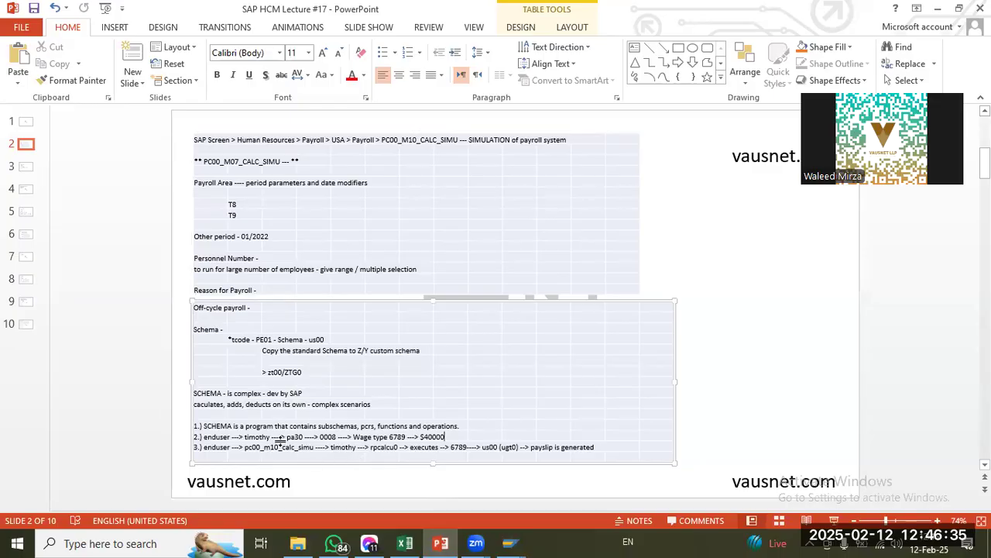
pyautogui.click(508, 540)
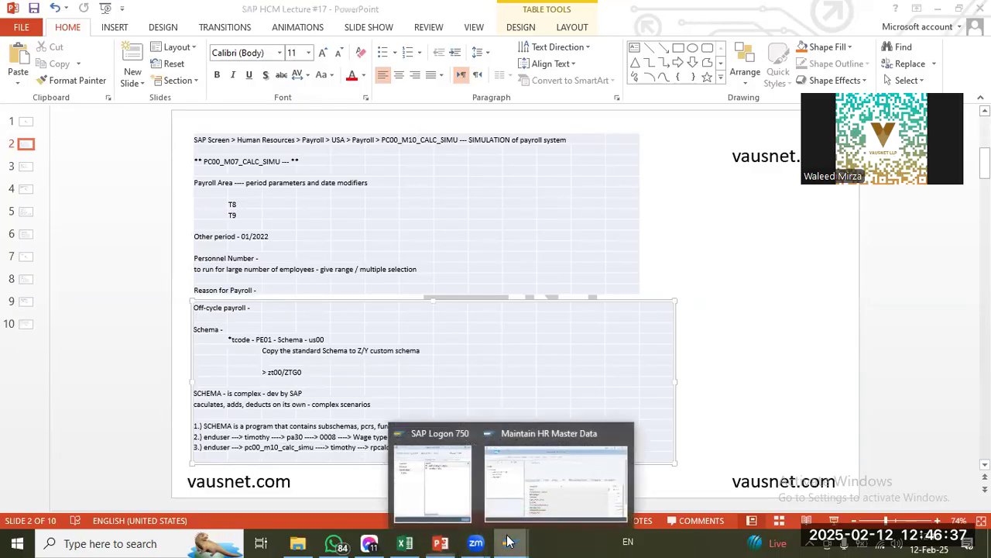
pyautogui.click(542, 505)
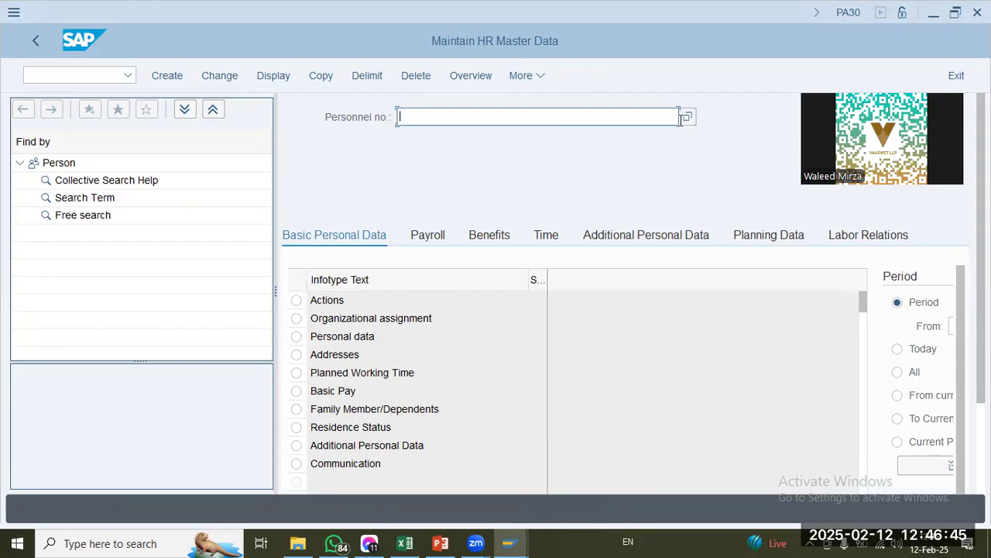
pyautogui.click(178, 80)
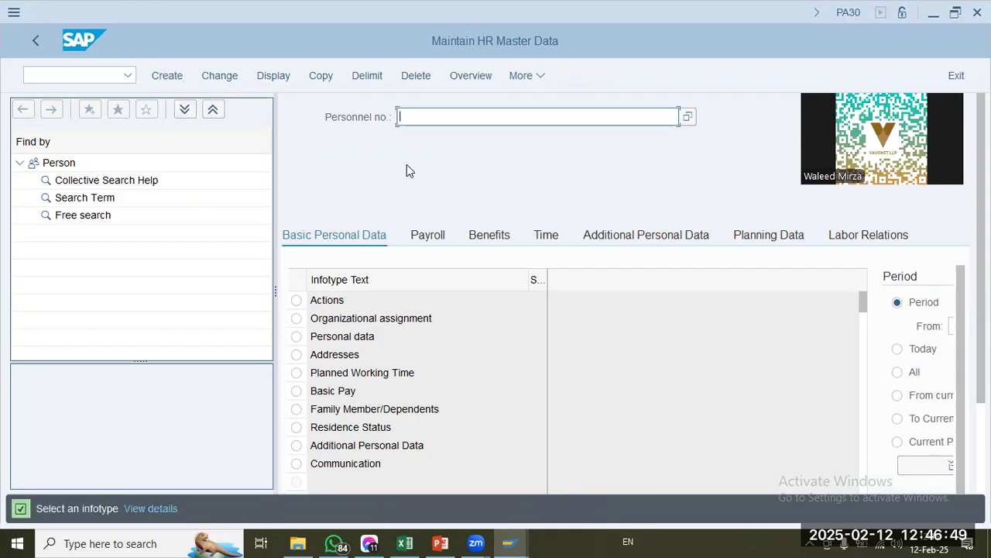
pyautogui.click(297, 300)
pyautogui.click(170, 76)
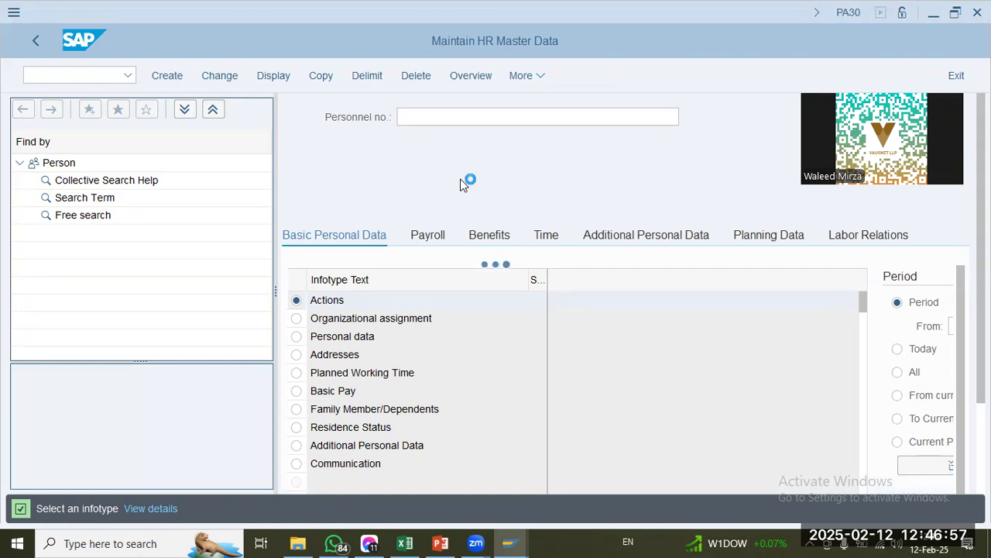
pyautogui.click(441, 542)
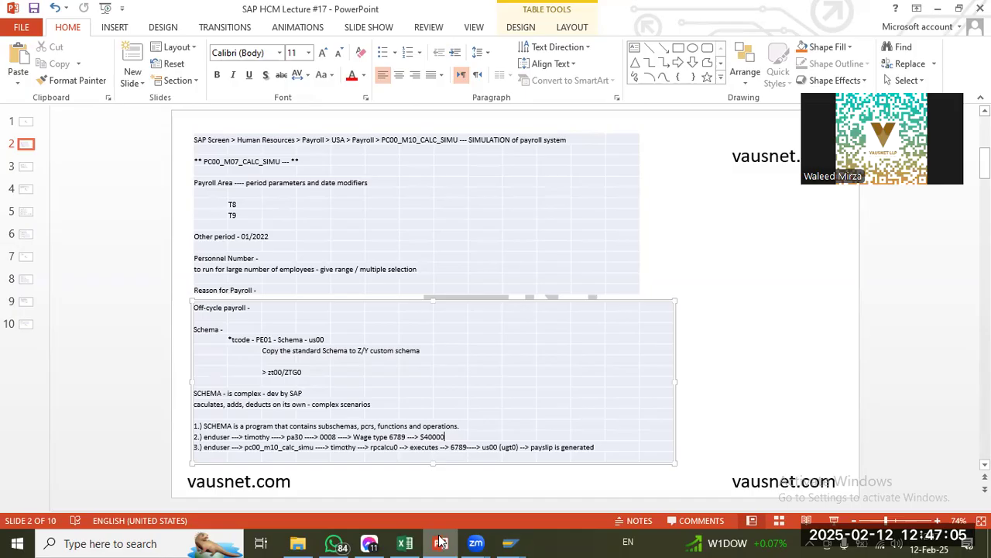
pyautogui.click(441, 543)
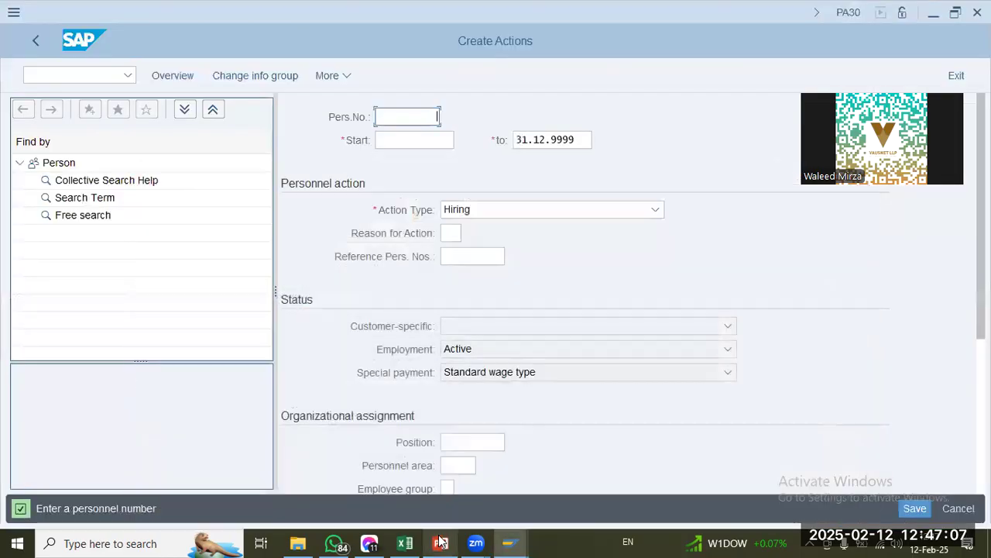
# Step: Set the hiring action's start date to 01.01.2024 and choose the blank entry as the reason for action
pyautogui.click(419, 147)
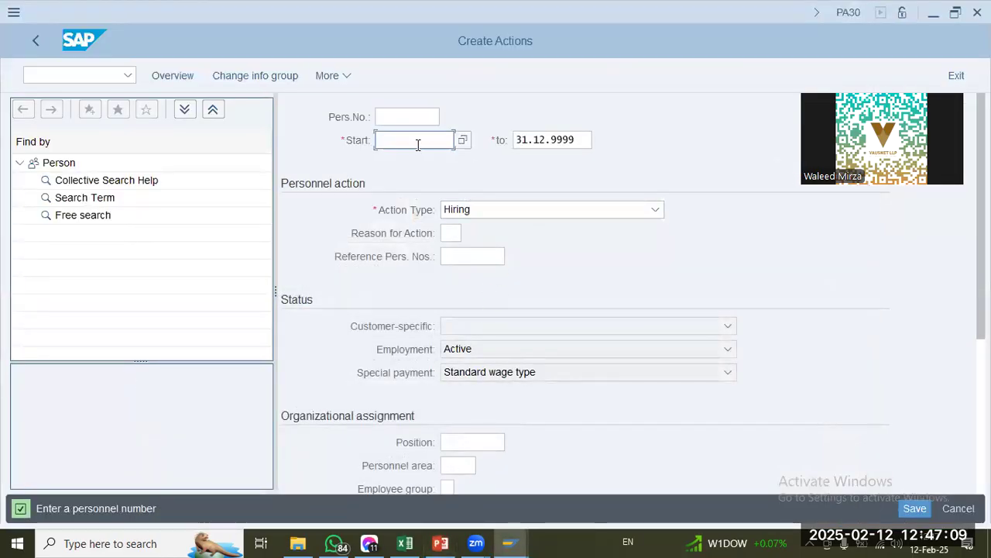
pyautogui.click(414, 120)
pyautogui.click(410, 138)
pyautogui.write('01')
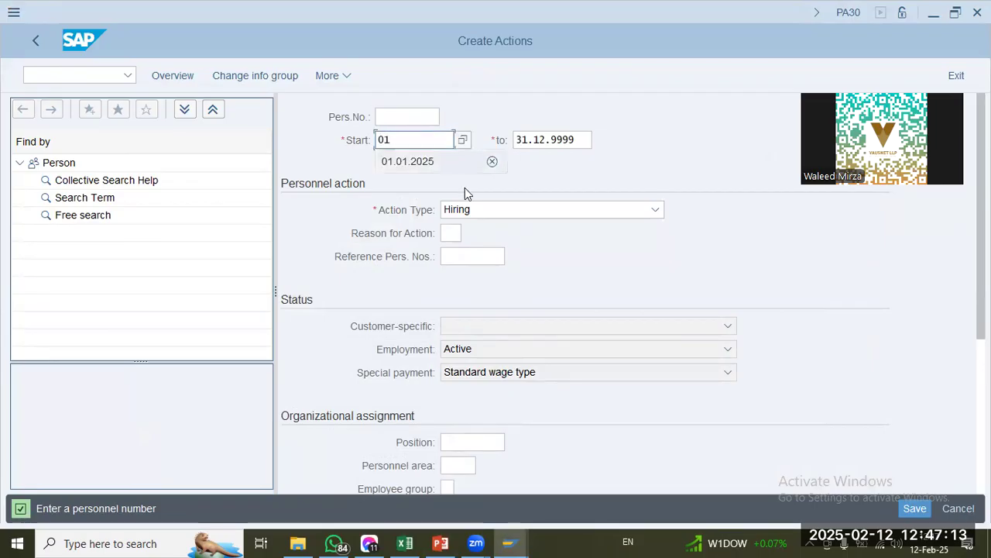
pyautogui.press('Down')
pyautogui.press('Return')
pyautogui.hotkey('shift', 'Left')
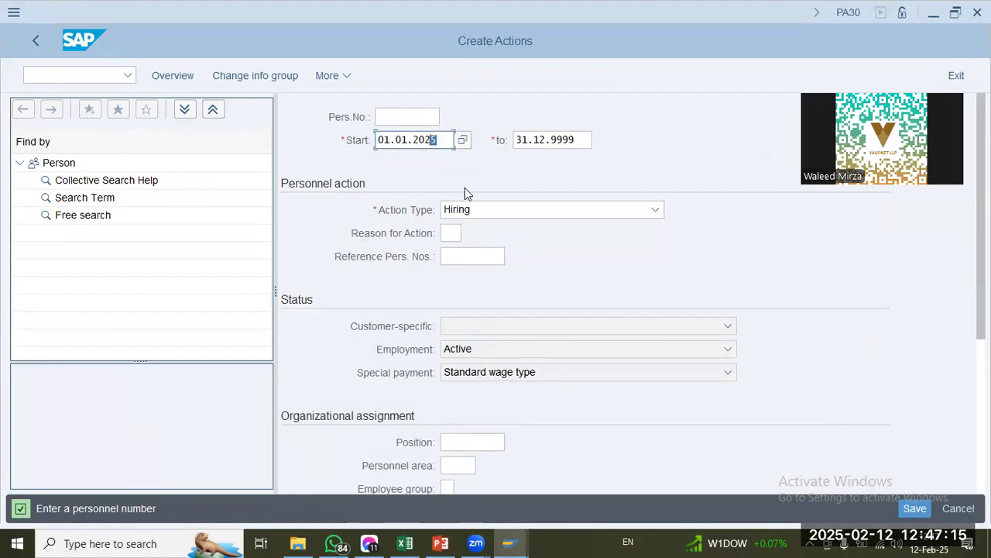
pyautogui.write('4')
pyautogui.press('Tab')
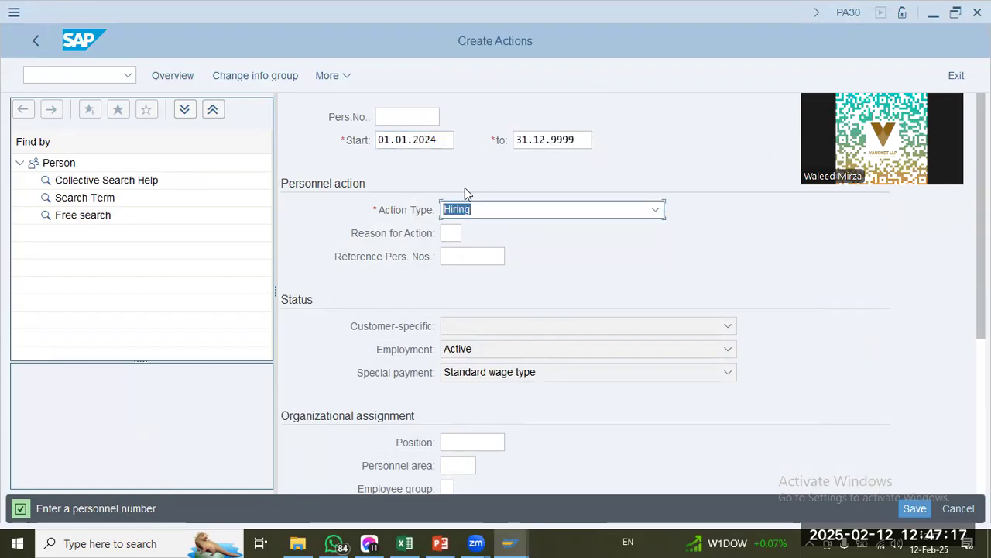
pyautogui.click(453, 231)
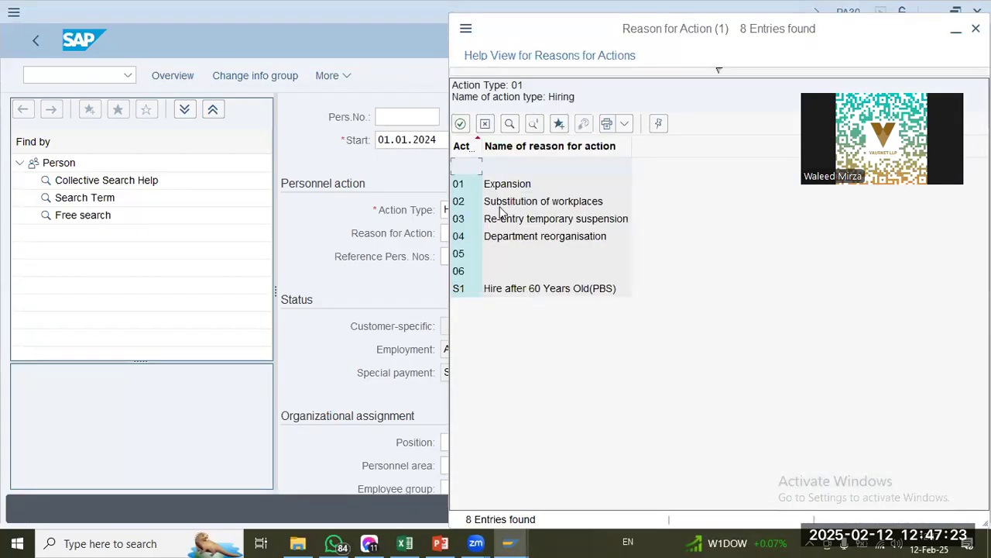
pyautogui.doubleClick(523, 167)
# Step: Find the Caltex positions with the search term "calt" and assign position 50000322, HR Executive - Caltex
pyautogui.scroll(-3, 444, 350)
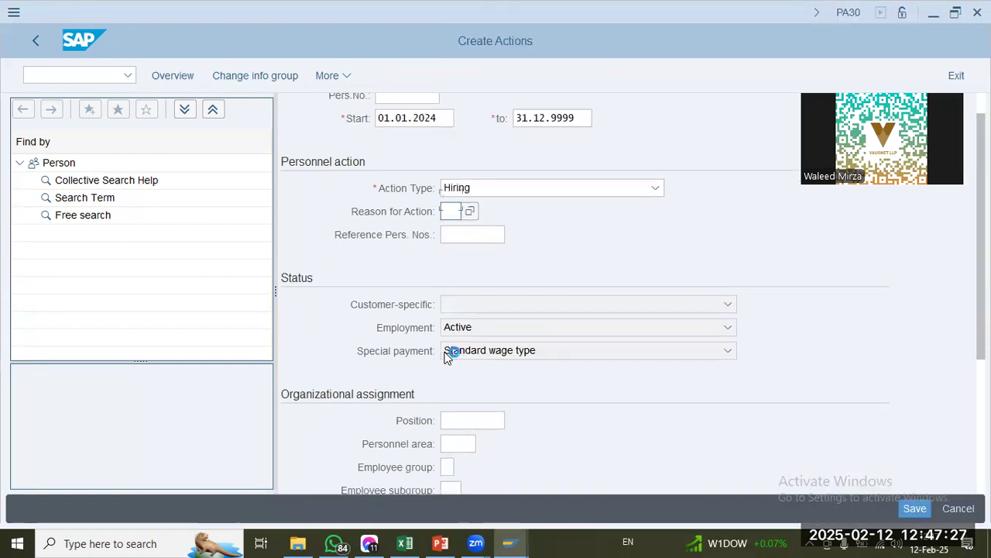
pyautogui.click(462, 355)
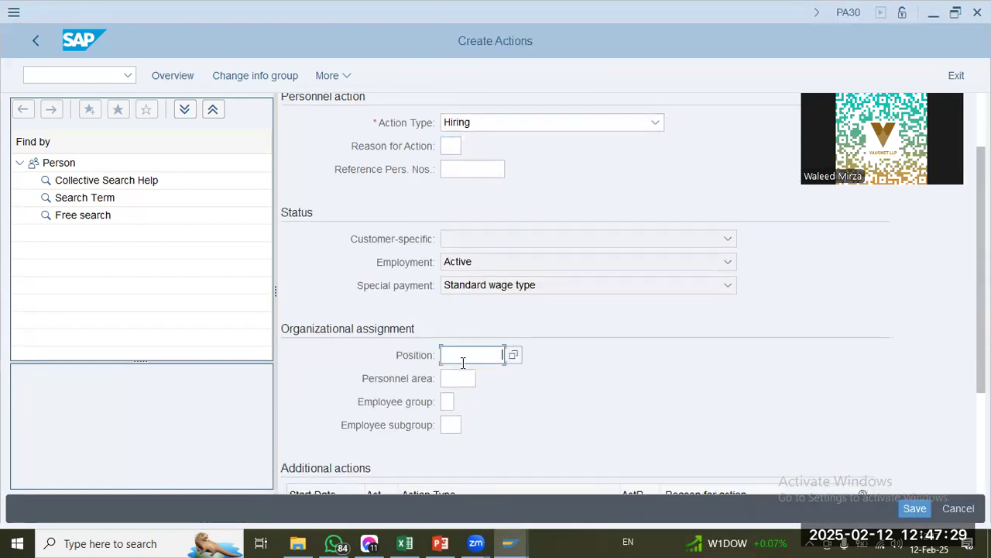
pyautogui.click(513, 357)
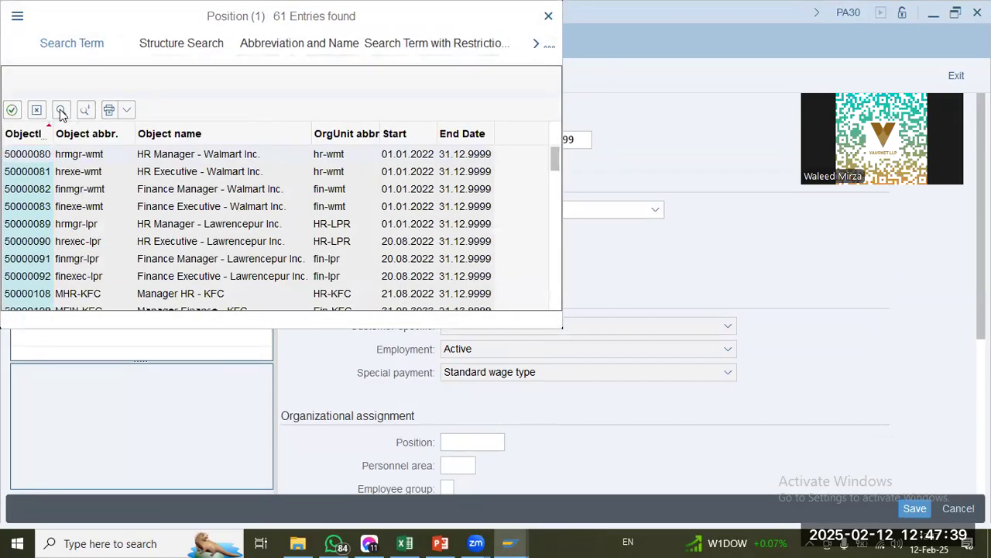
pyautogui.click(61, 110)
pyautogui.write('calt')
pyautogui.press('Return')
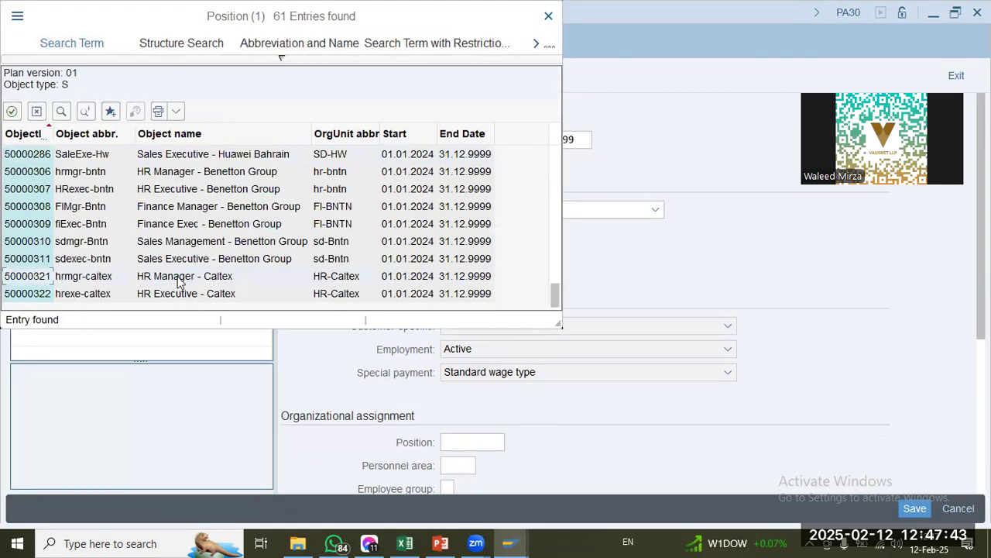
pyautogui.doubleClick(160, 293)
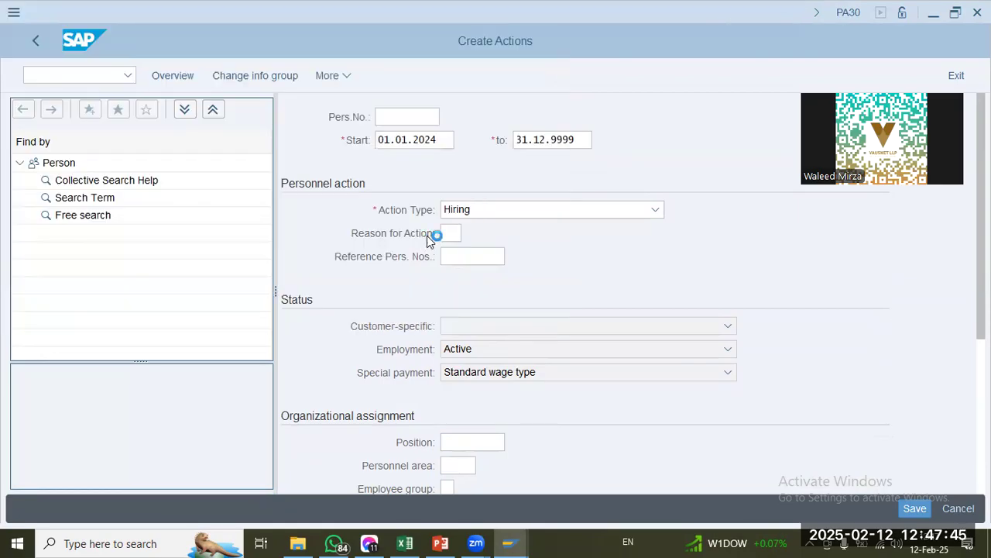
# Step: Search the personnel areas for "calt" and assign CLTX, Caltex - Dubai, to the hiring action
pyautogui.scroll(-2, 540, 380)
pyautogui.click(465, 400)
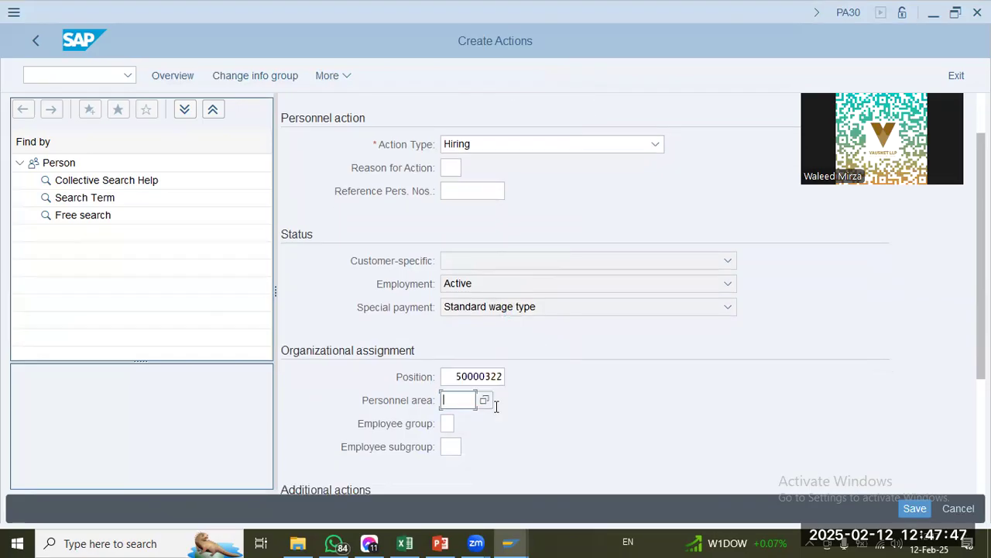
pyautogui.click(485, 401)
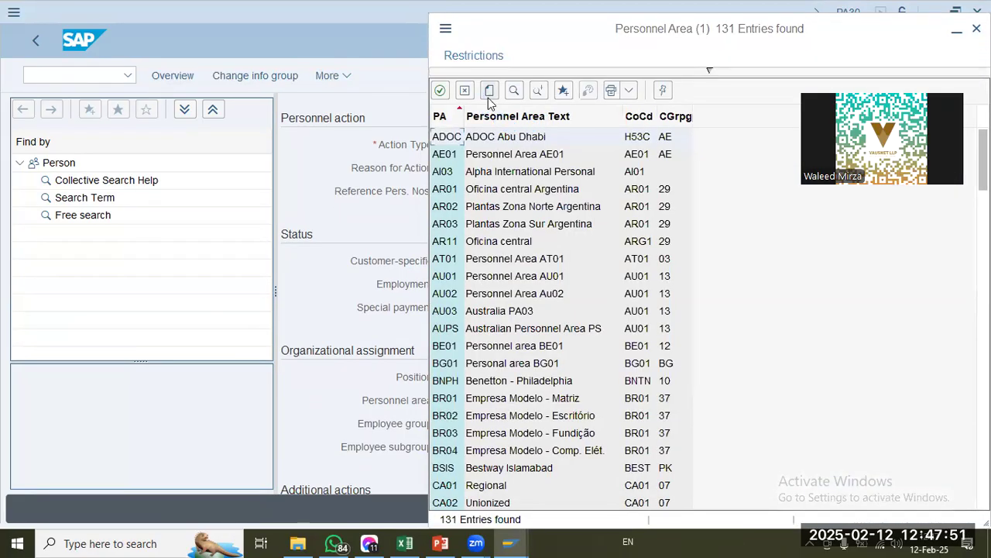
pyautogui.click(513, 91)
pyautogui.write('cal')
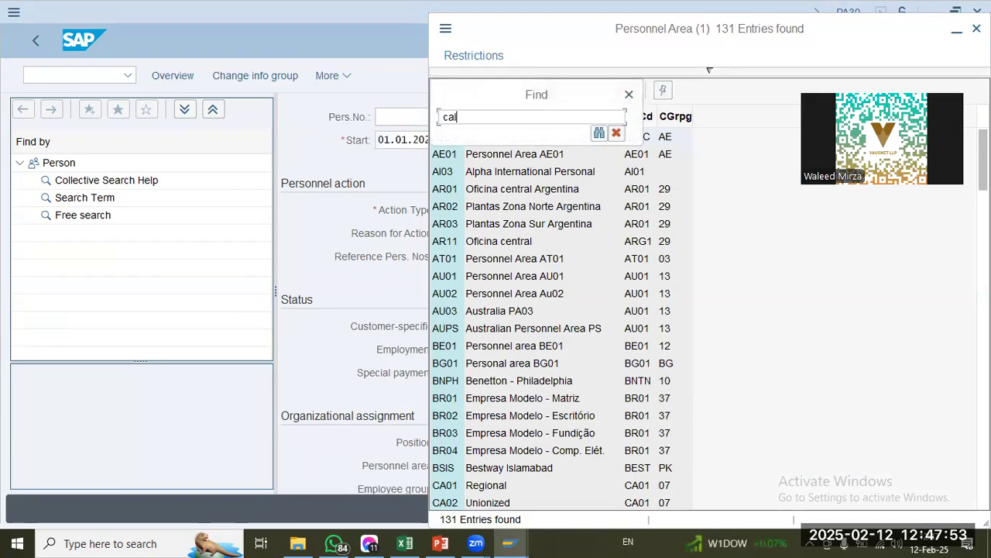
pyautogui.write('t')
pyautogui.press('Return')
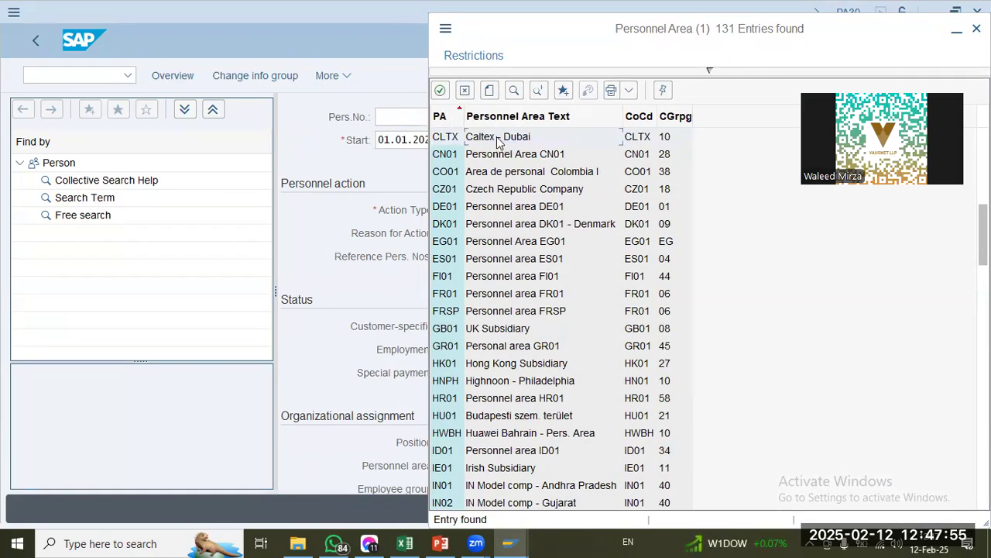
pyautogui.doubleClick(498, 143)
# Step: Search the employee groups for "cal" and assign group C, Caltex - Active
pyautogui.scroll(-1, 505, 426)
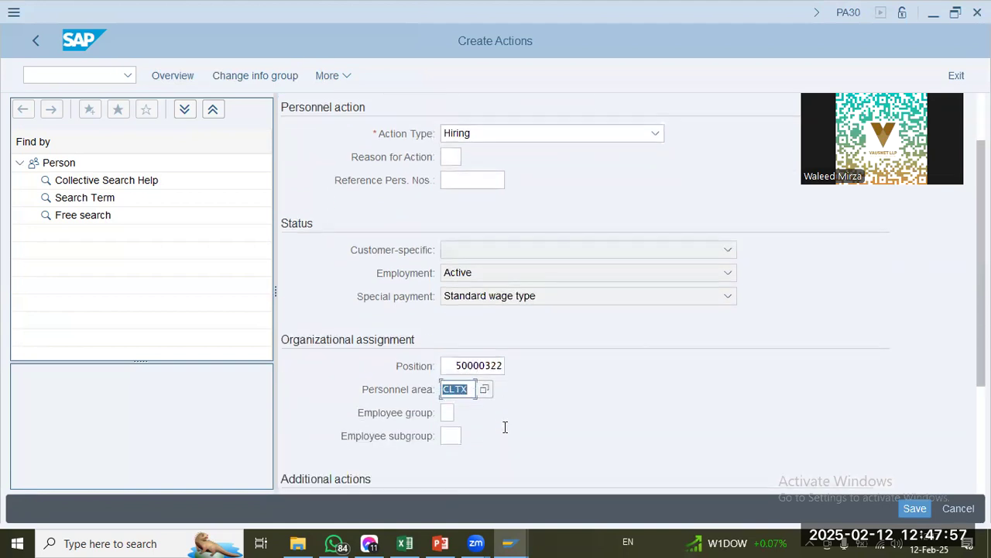
pyautogui.scroll(-1, 505, 427)
pyautogui.click(447, 347)
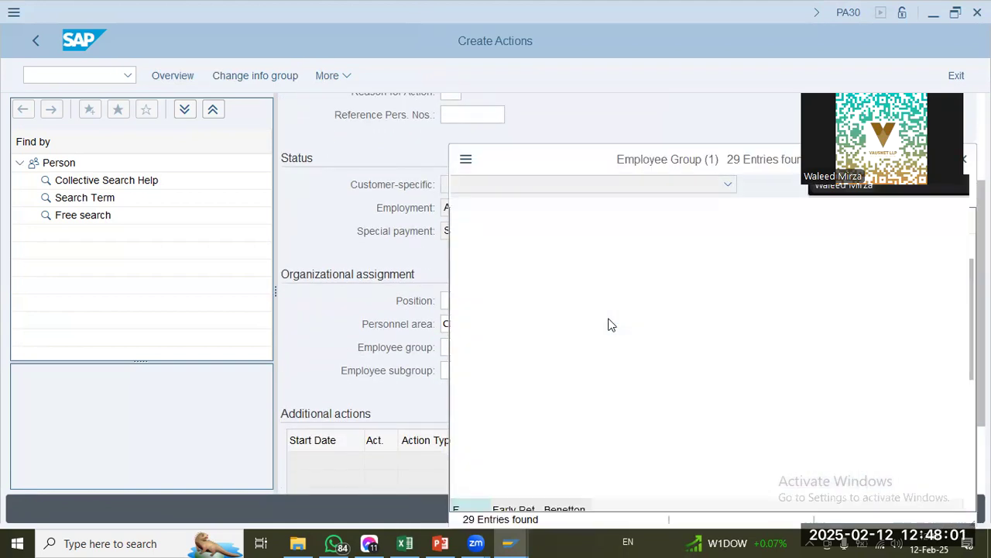
pyautogui.click(534, 220)
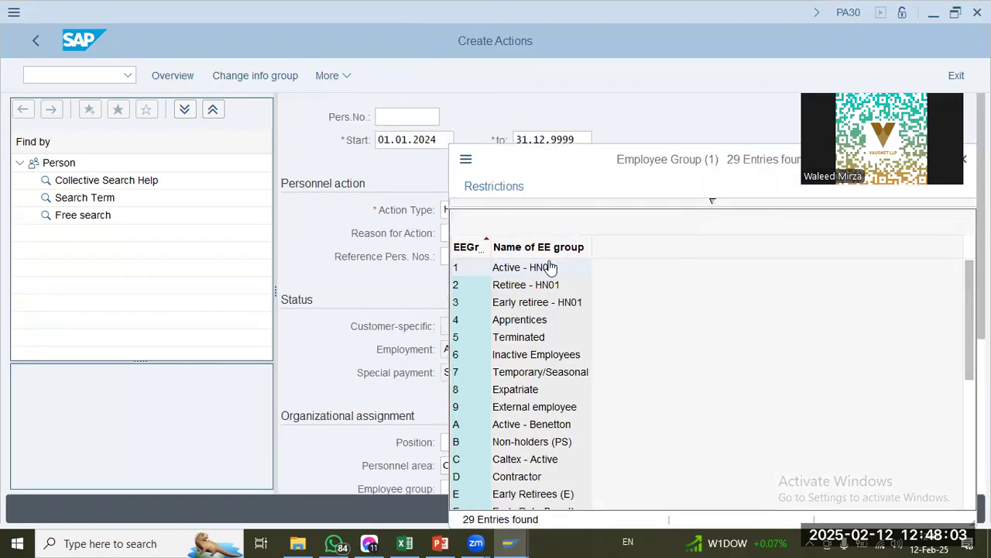
pyautogui.write('cal')
pyautogui.press('Return')
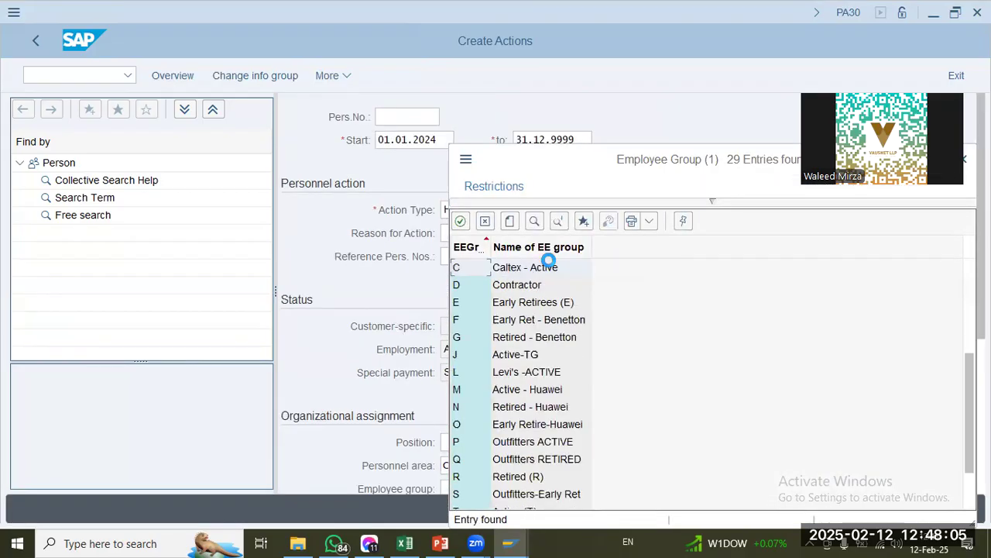
pyautogui.click(547, 276)
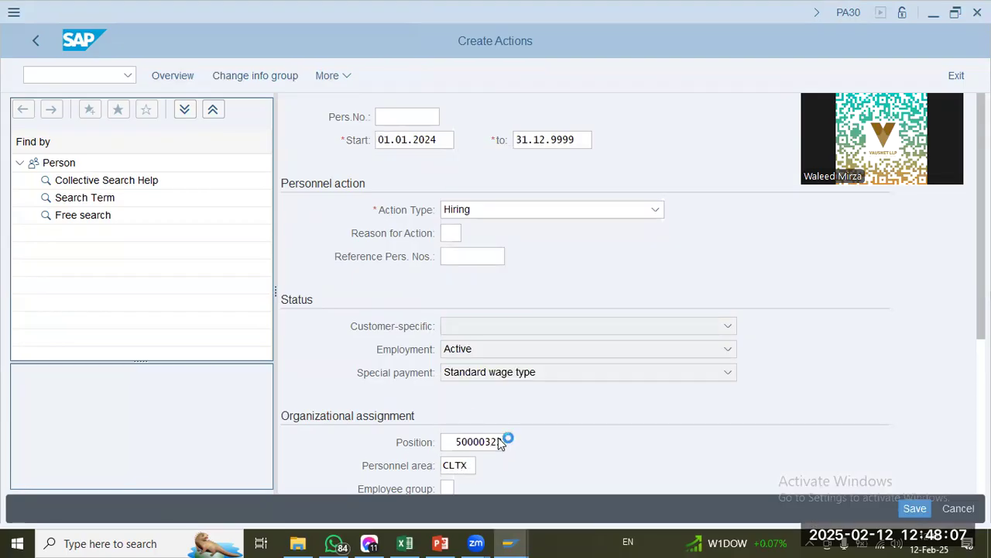
# Step: Assign employee subgroup C4, Caltex - Salary, and save the hiring action
pyautogui.scroll(-3, 512, 410)
pyautogui.click(448, 344)
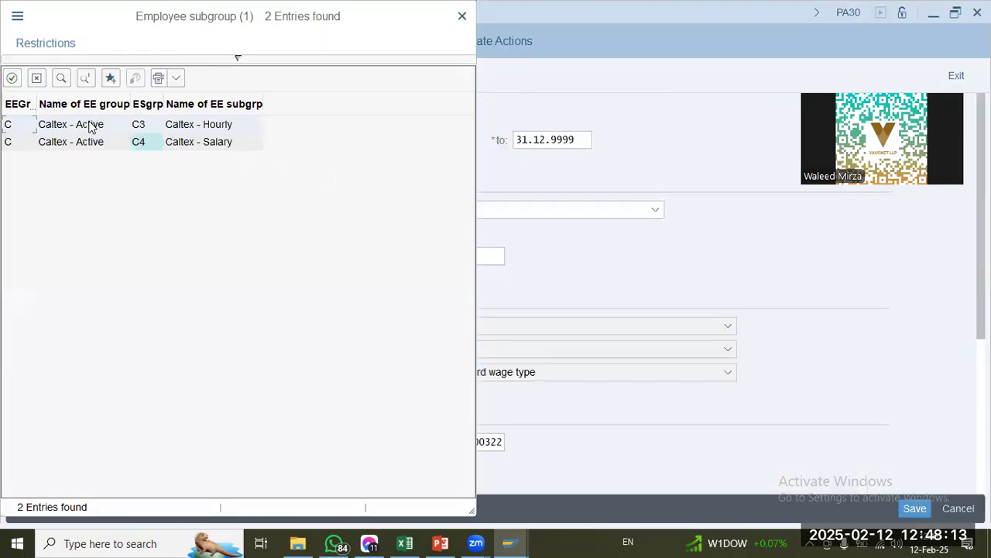
pyautogui.click(195, 145)
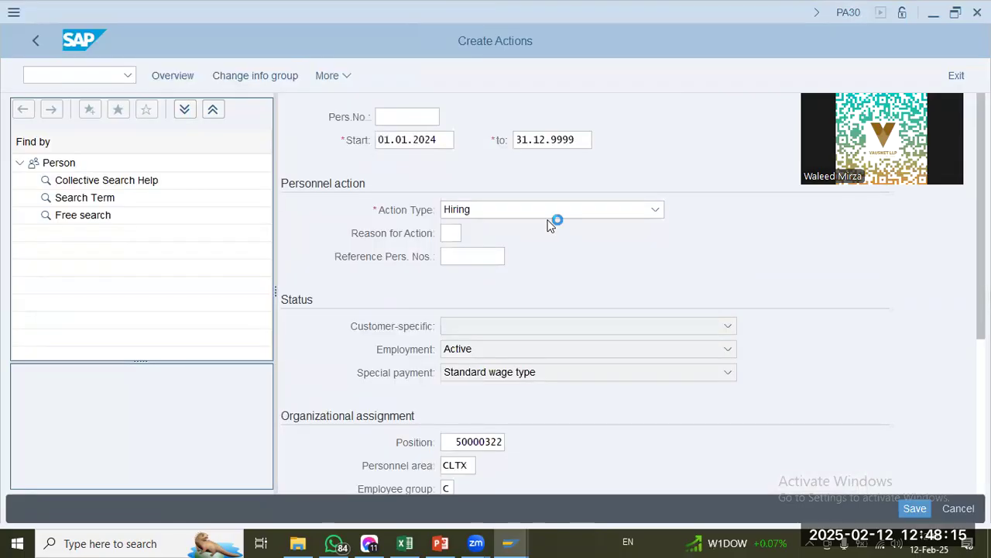
pyautogui.scroll(-5, 595, 399)
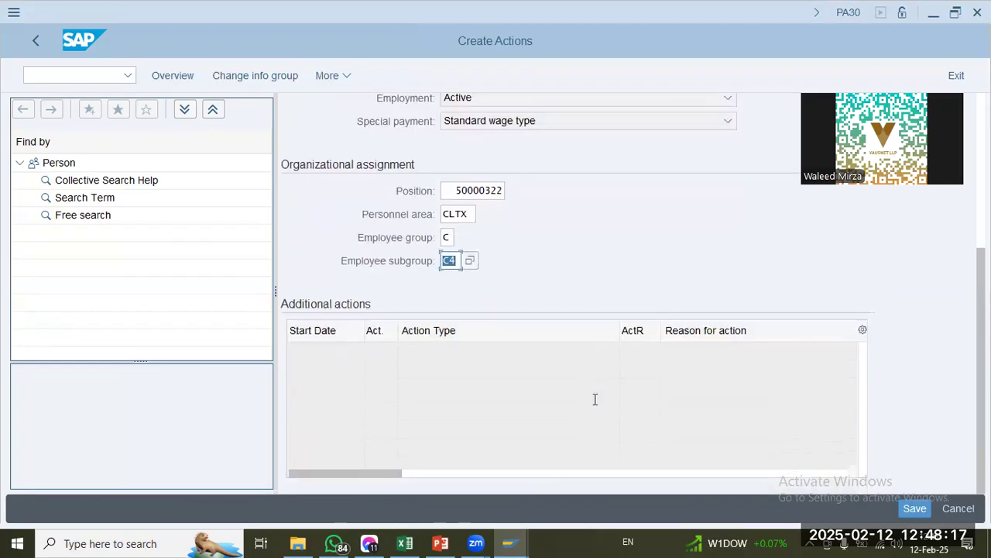
pyautogui.click(912, 509)
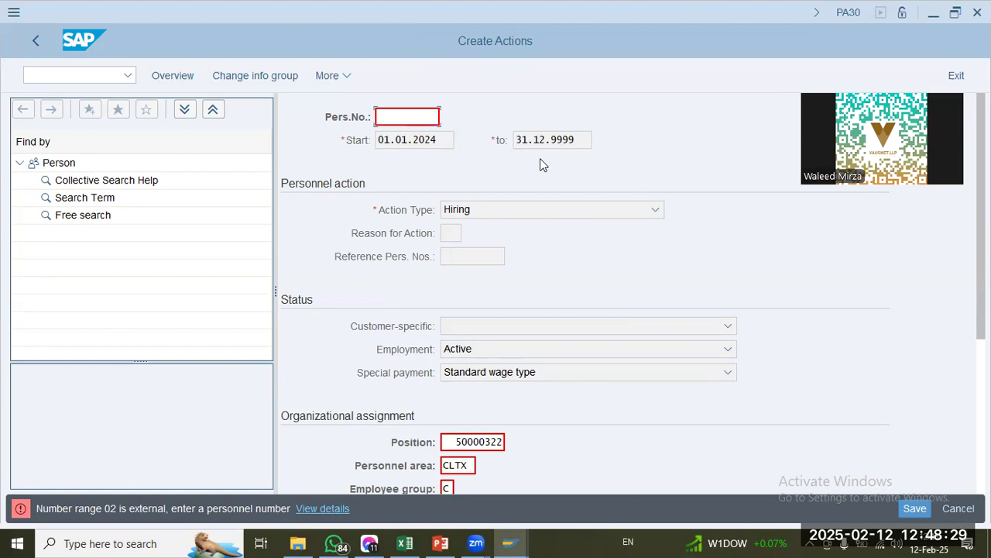
# Step: Try to create the hiring action with a four-digit personnel number
pyautogui.write('8000')
pyautogui.press('BackSpace')
pyautogui.press('BackSpace')
pyautogui.press('BackSpace')
pyautogui.write('000')
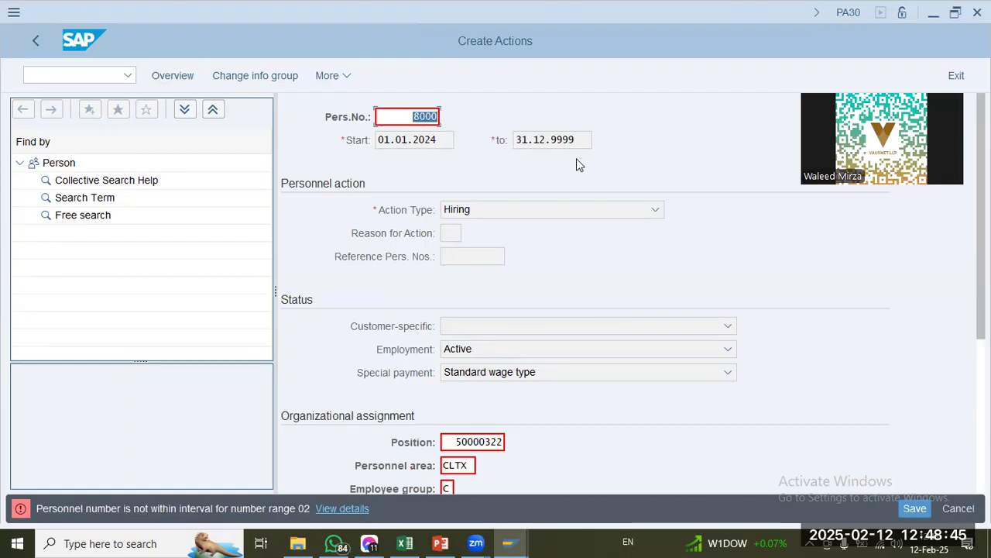
# Step: Read the Performance Assistant details on the permitted interval for number range 02, and close them
pyautogui.click(360, 510)
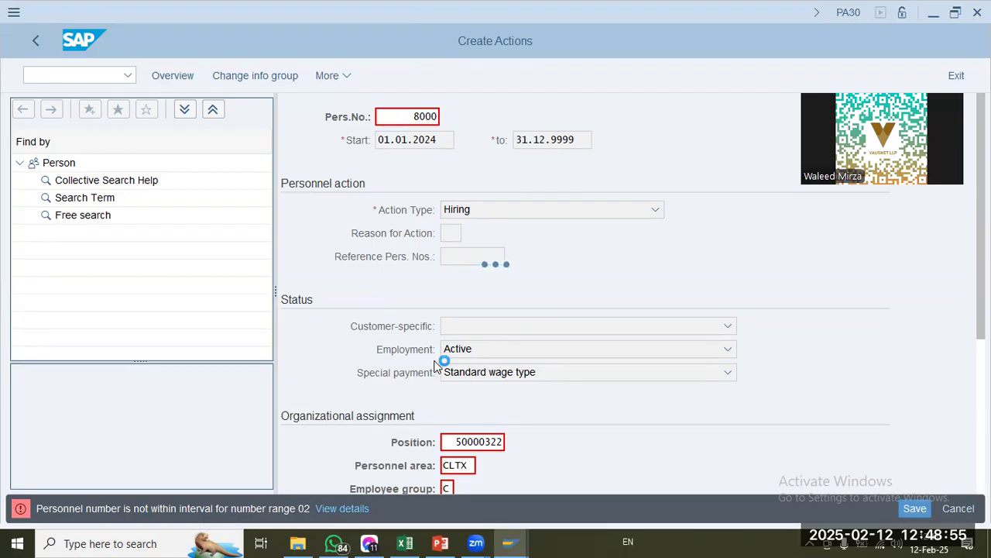
pyautogui.click(453, 541)
pyautogui.click(26, 167)
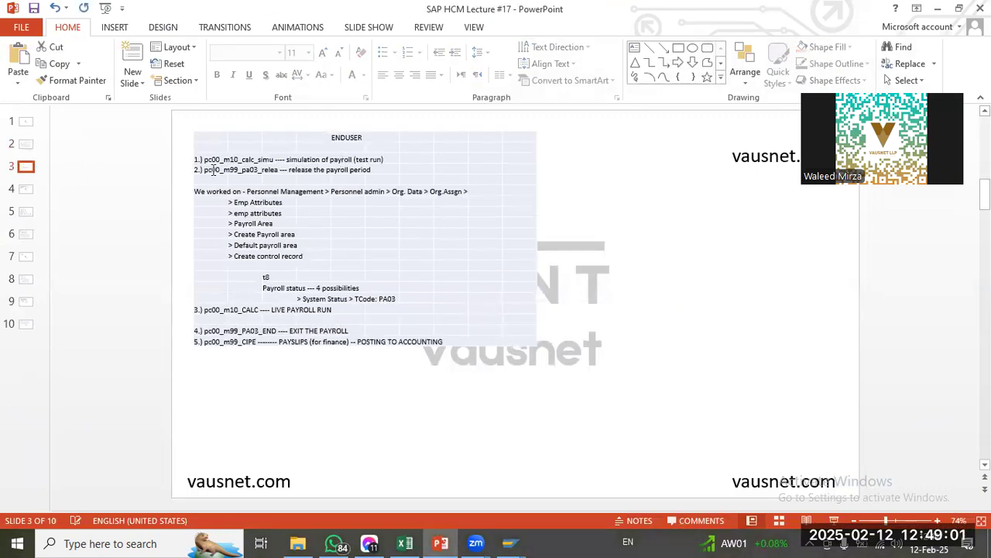
pyautogui.moveTo(509, 542)
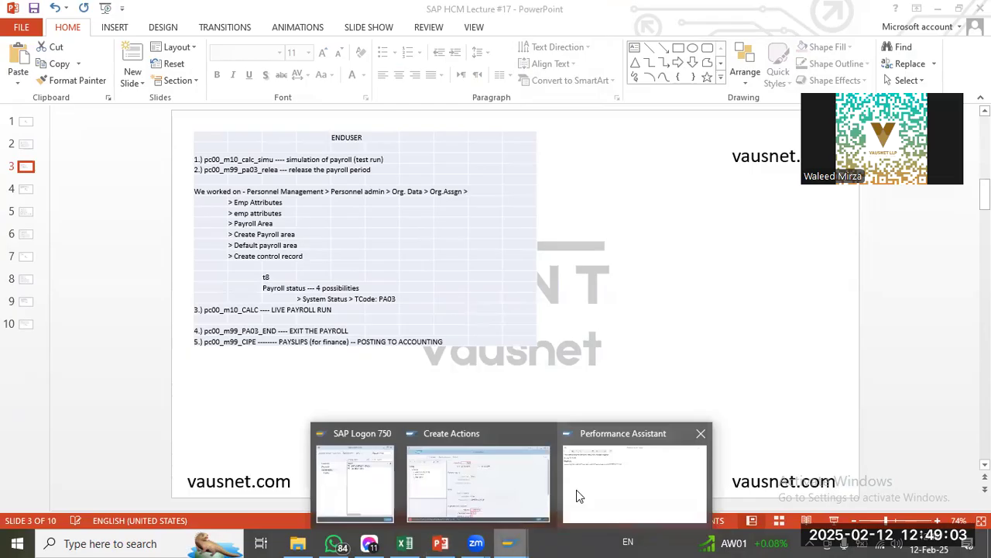
pyautogui.click(577, 490)
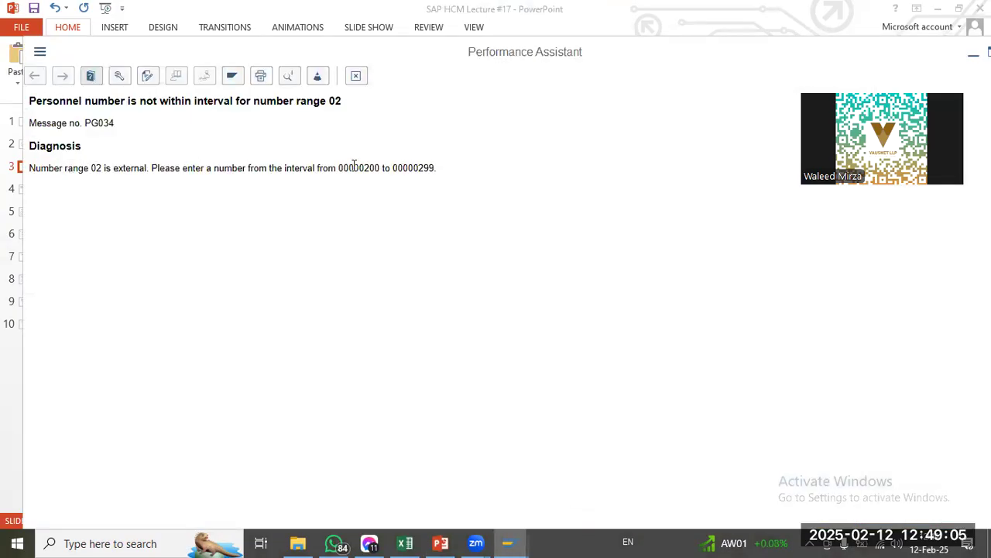
pyautogui.click(356, 76)
# Step: Return to Create Actions in SAP and submit the hiring with a personnel number inside the permitted interval of number range 02
pyautogui.moveTo(525, 538)
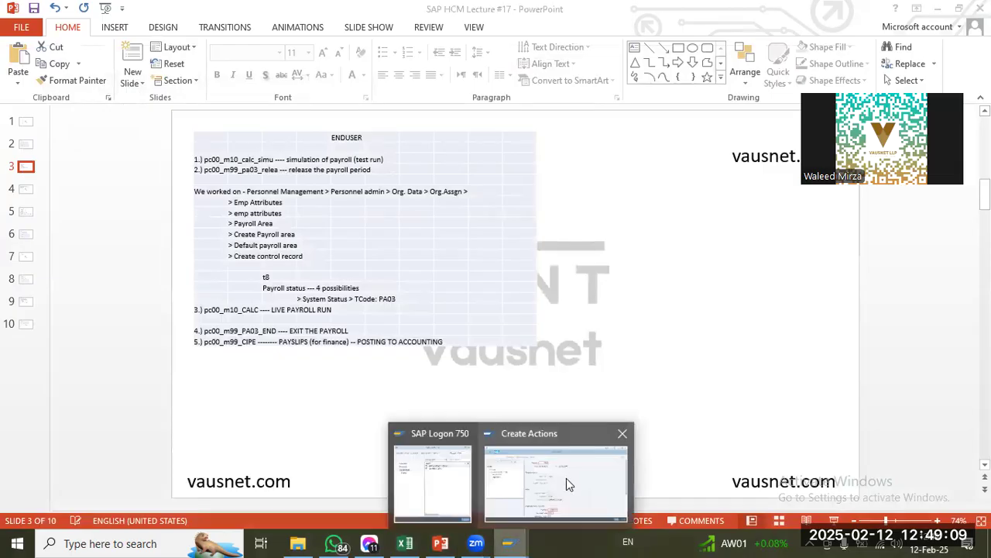
pyautogui.click(568, 480)
pyautogui.doubleClick(440, 116)
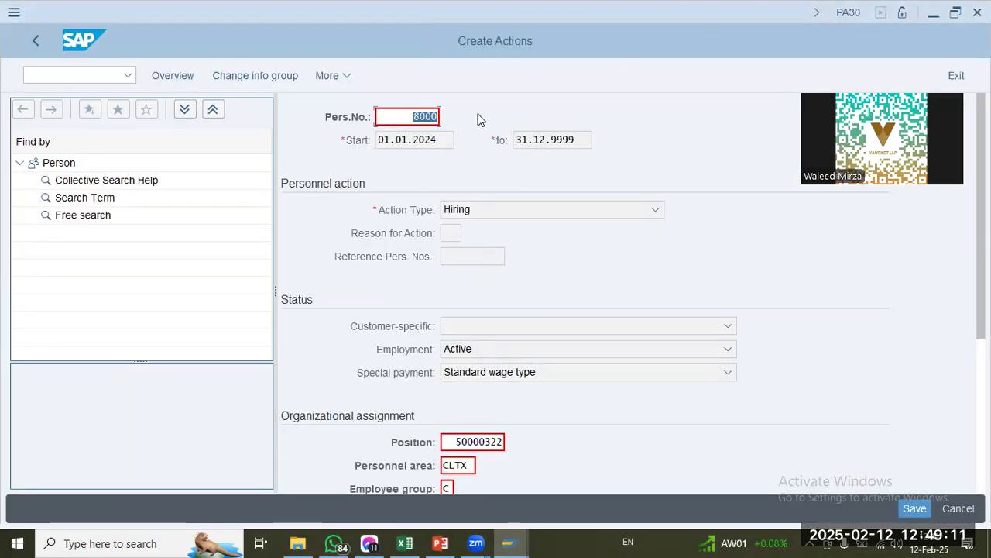
pyautogui.write('200')
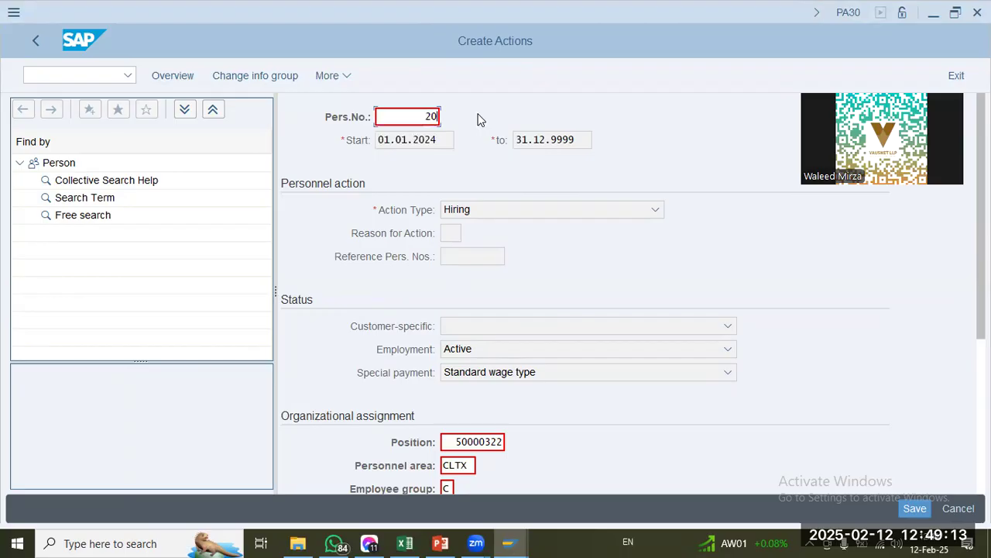
pyautogui.press('BackSpace')
pyautogui.press('BackSpace')
pyautogui.write('15')
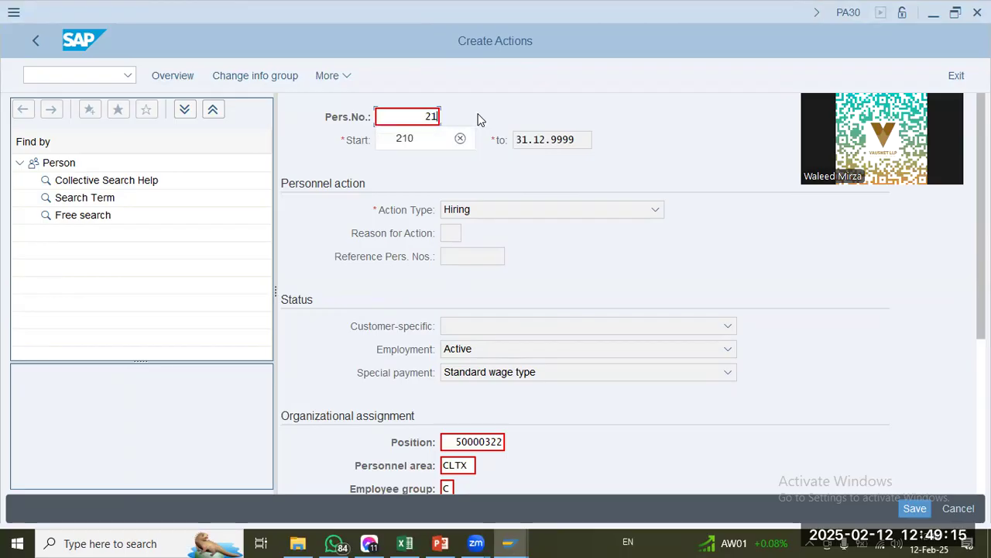
pyautogui.press('Return')
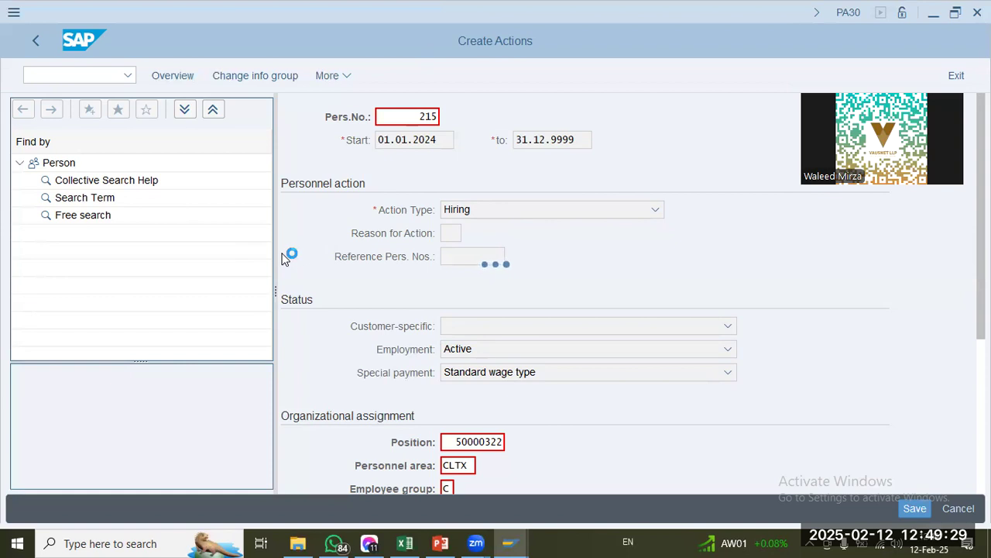
# Step: Consult the end-user payroll notes in PowerPoint and return to the Create Personal data screen in SAP
pyautogui.click(440, 543)
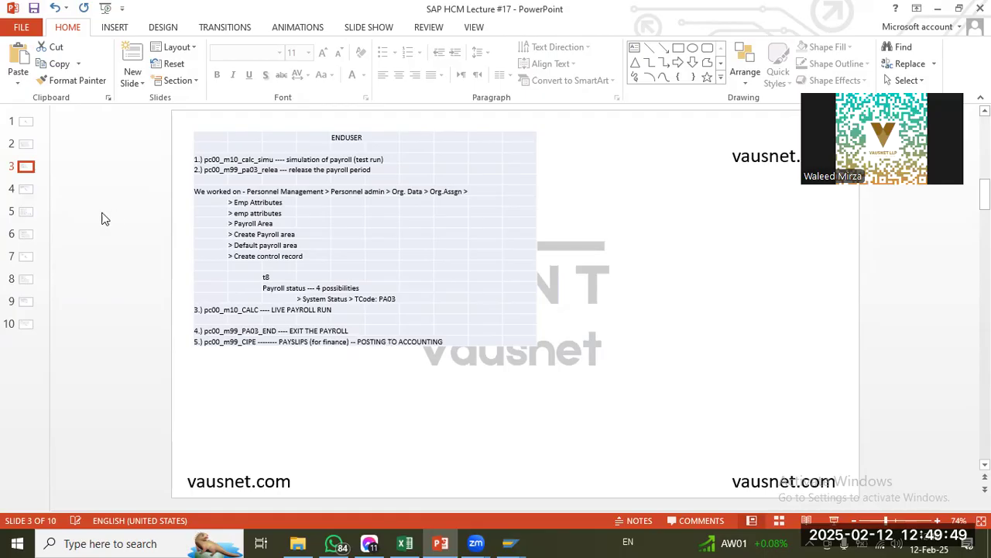
pyautogui.moveTo(513, 540)
pyautogui.click(588, 490)
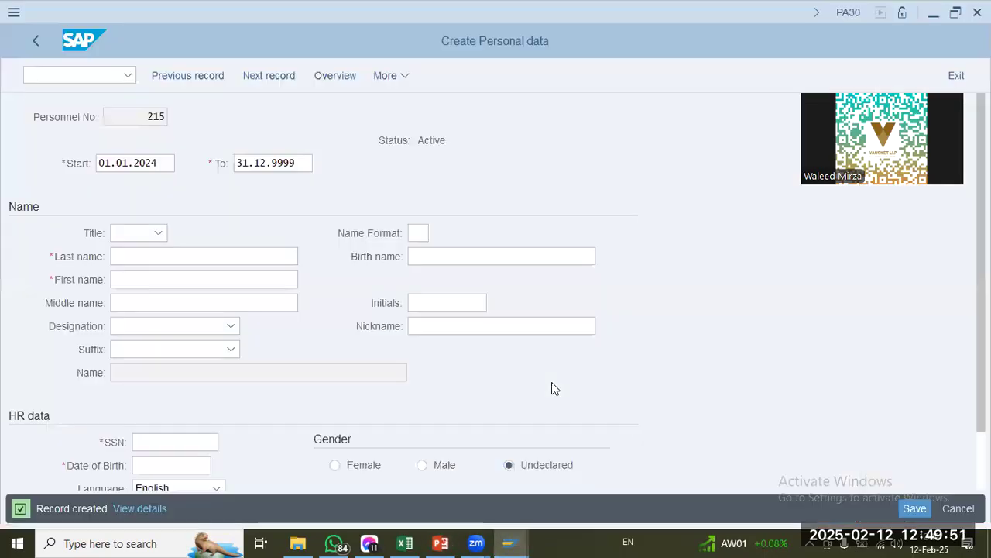
pyautogui.click(152, 256)
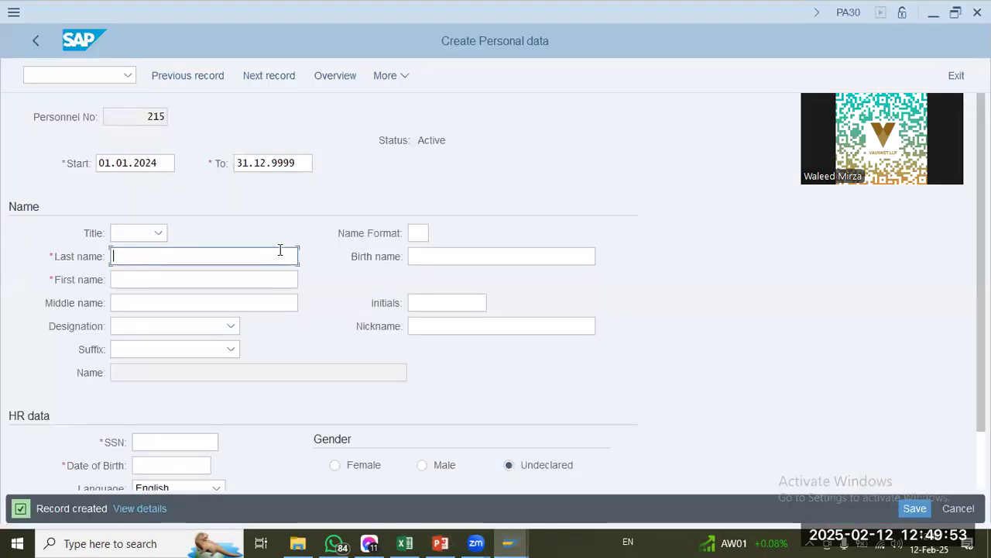
pyautogui.write('Timoth')
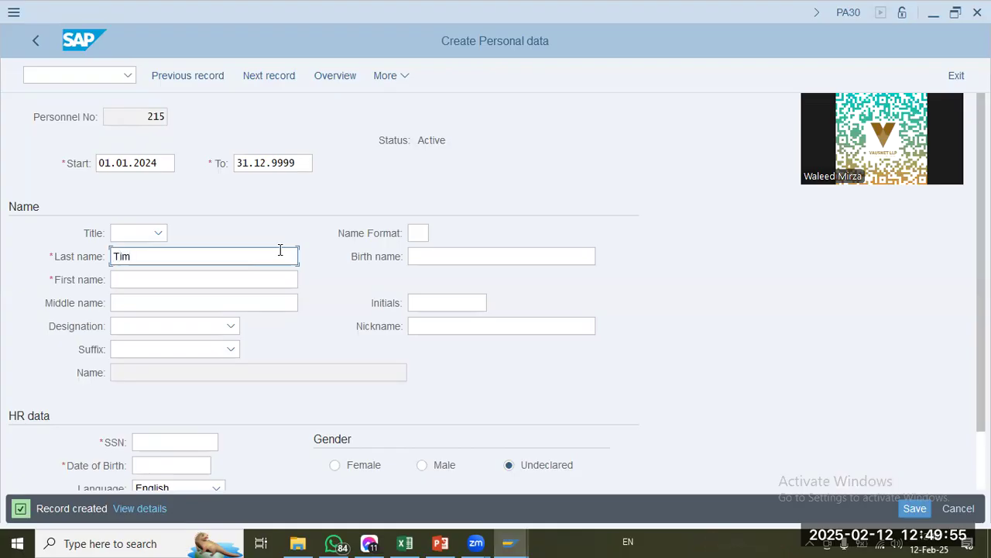
pyautogui.press('Tab')
pyautogui.press('Tab')
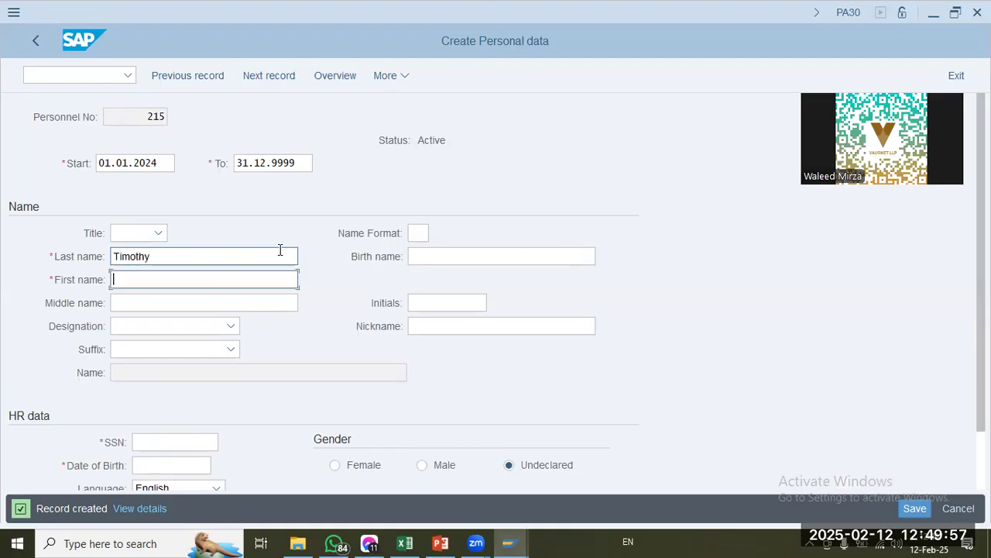
# Step: Enter the employee's last name and first name in the personal data record
pyautogui.hotkey('shift', 'Tab')
pyautogui.hotkey('shift', 'Tab')
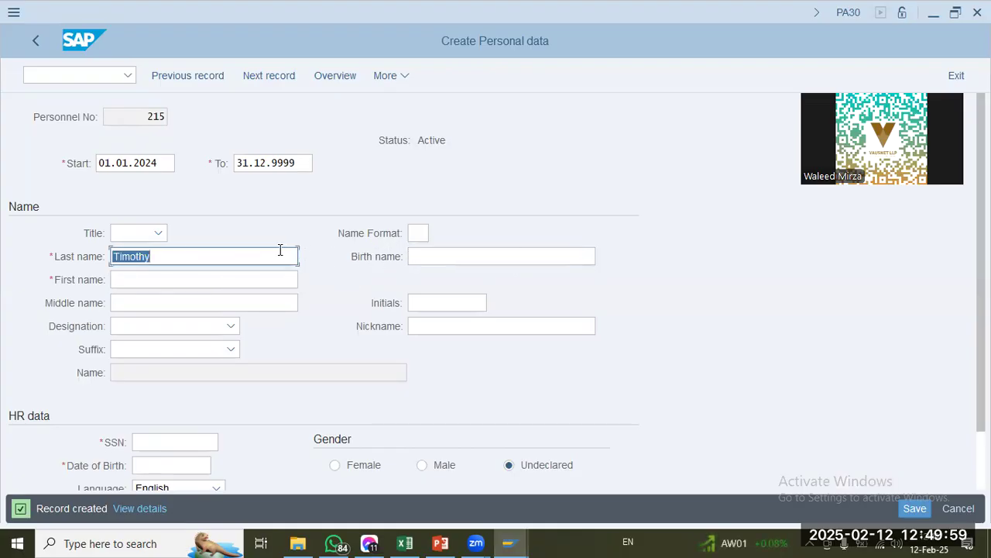
pyautogui.write('Harold')
pyautogui.press('Tab')
pyautogui.write('Timothy')
pyautogui.press('Tab')
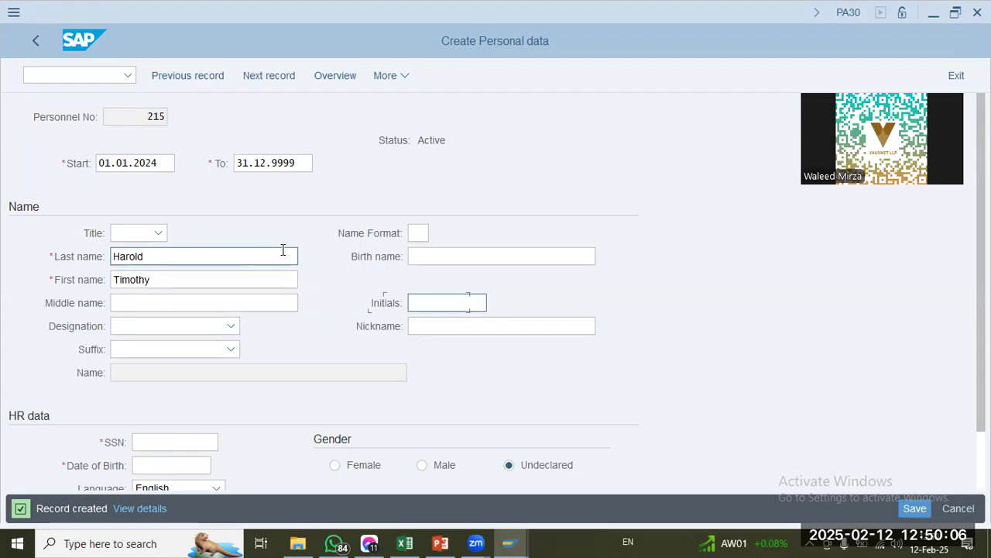
# Step: Fill in the employee's SSN by reusing a previous entry and altering its last digit
pyautogui.scroll(-1, 283, 299)
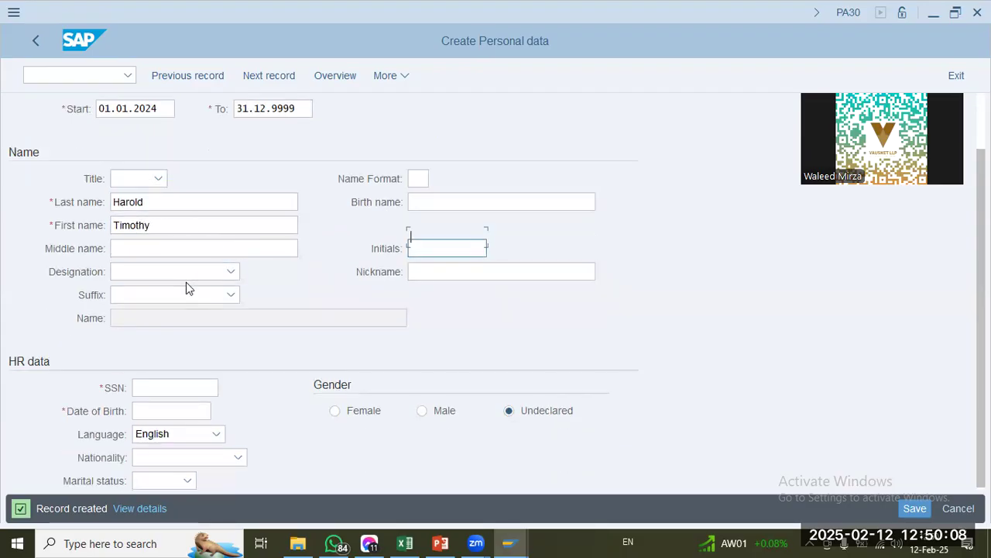
pyautogui.scroll(-1, 186, 282)
pyautogui.click(197, 375)
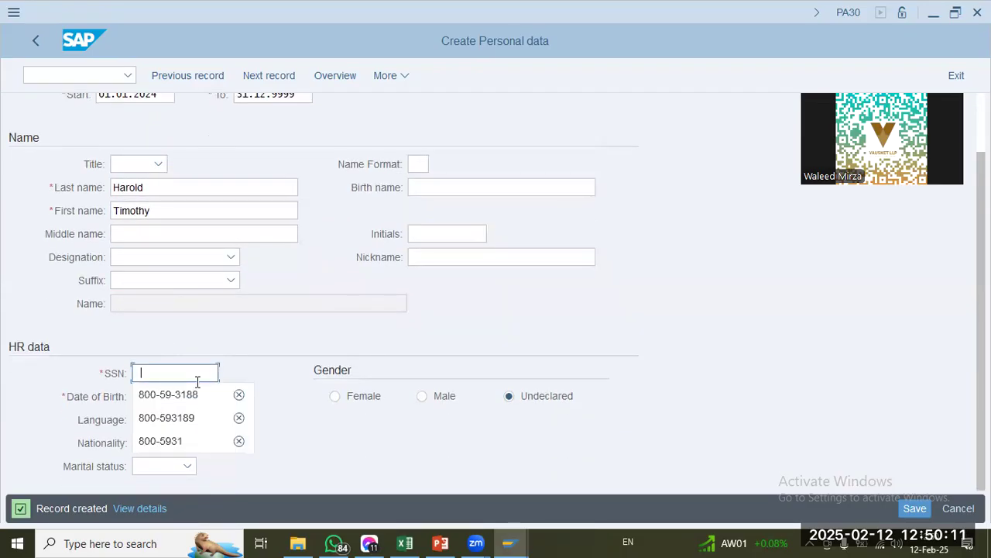
pyautogui.click(195, 396)
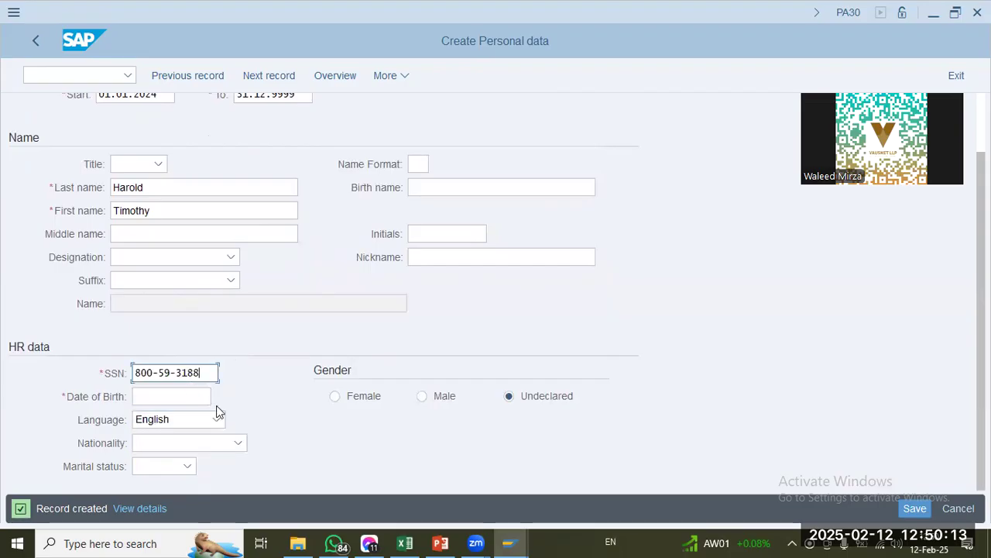
pyautogui.write('9')
pyautogui.press('Tab')
# Step: Enter the employee's date of birth and set the gender to Male
pyautogui.click(192, 394)
pyautogui.click(190, 418)
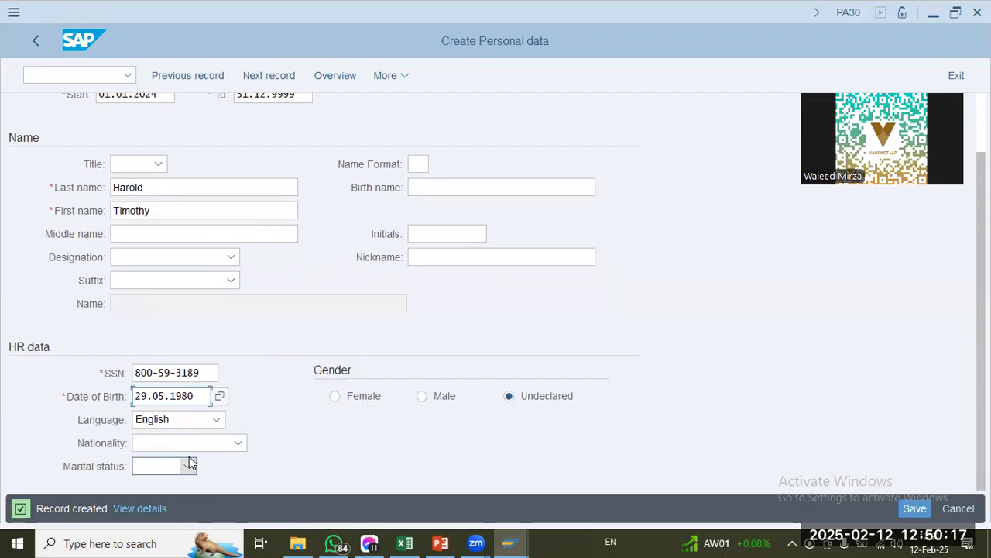
pyautogui.click(434, 398)
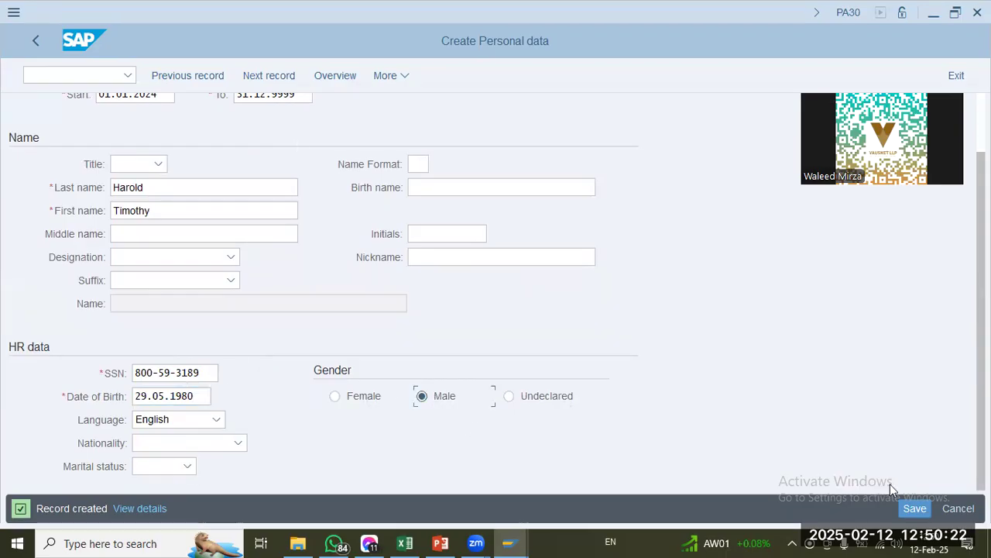
# Step: Replace the last two digits of the employee's SSN and save the personal data record
pyautogui.click(201, 372)
pyautogui.hotkey('shift', 'Left')
pyautogui.hotkey('shift', 'Left')
pyautogui.write('90')
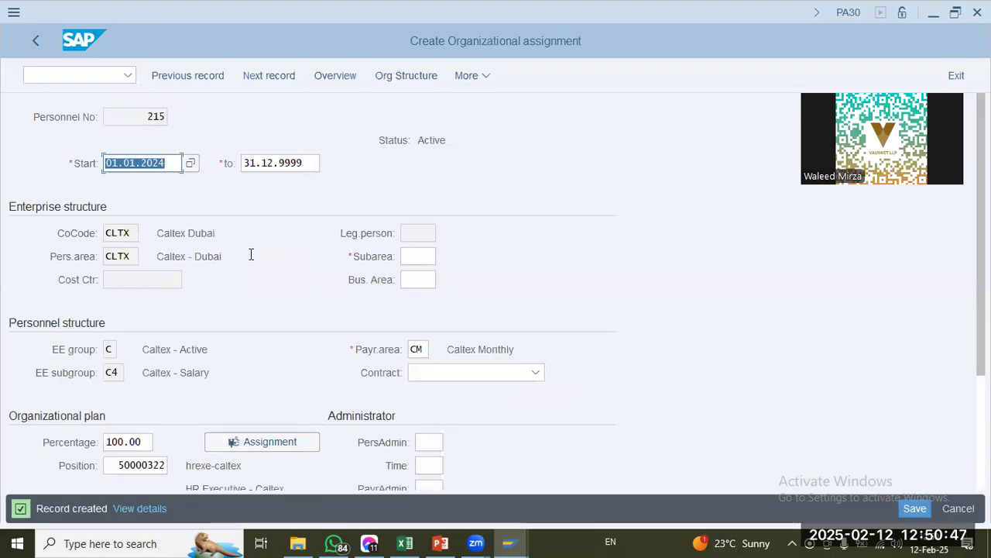
# Step: Set the personnel subarea of the organizational assignment to CLOC (Caltex Office)
pyautogui.scroll(-1, 333, 232)
pyautogui.click(415, 212)
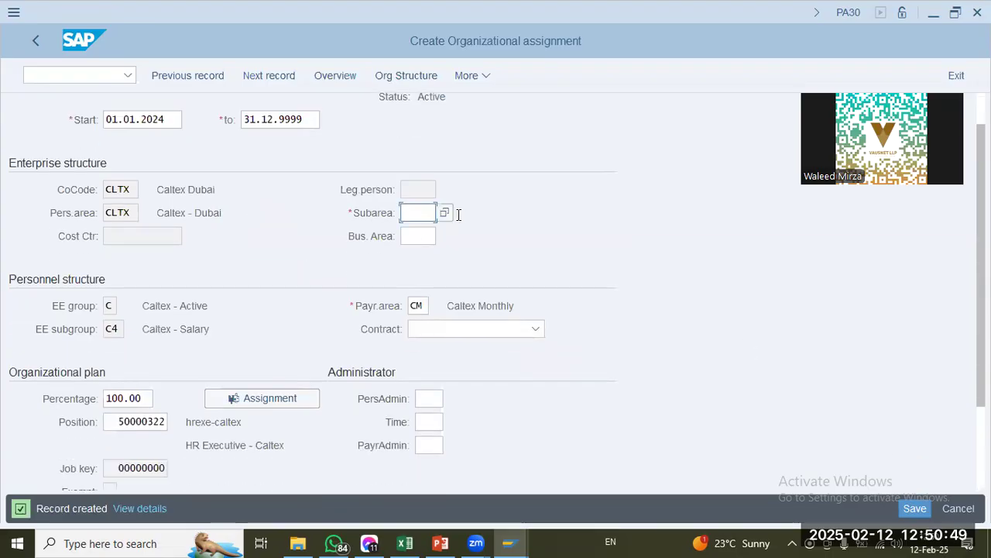
pyautogui.click(446, 212)
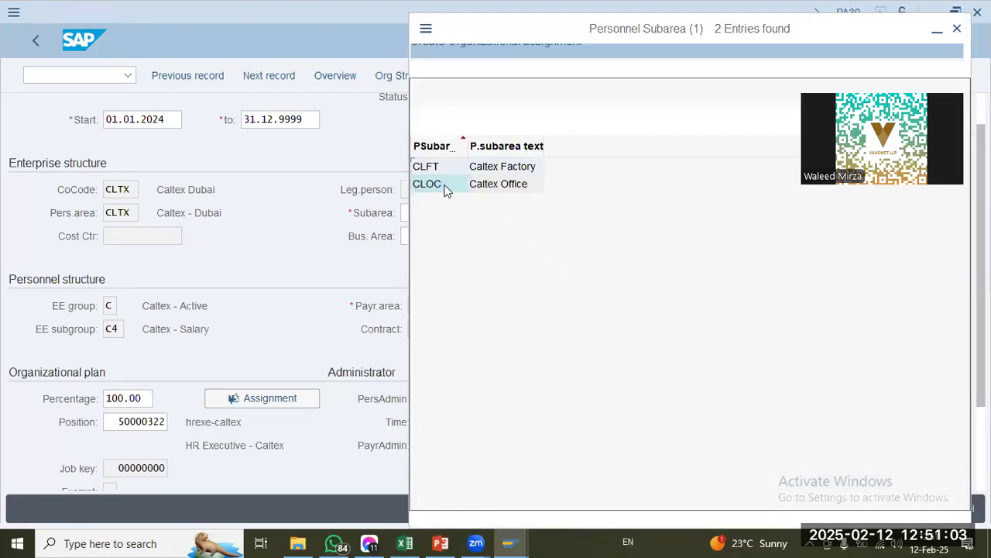
pyautogui.click(445, 185)
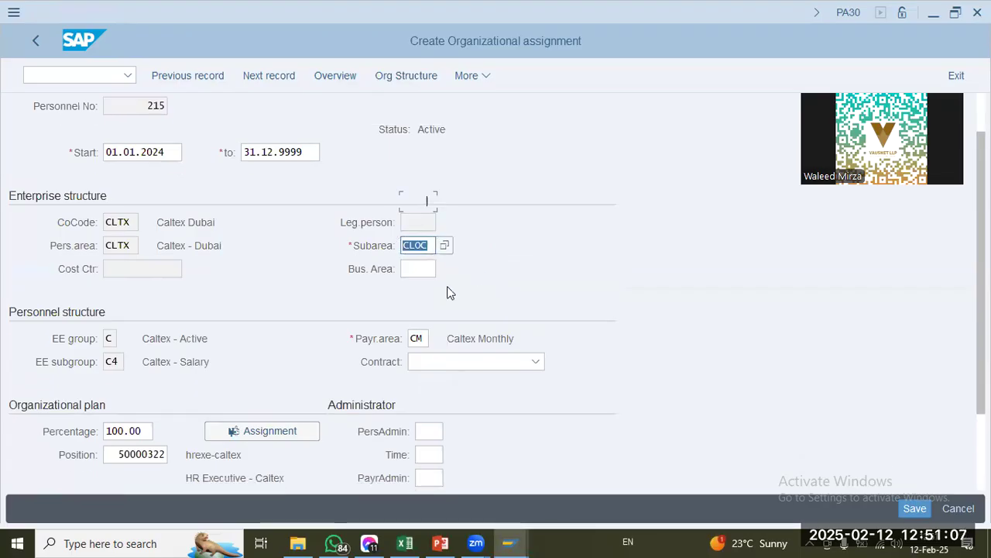
# Step: Look up the possible personnel administrator values for the organizational assignment and cancel the prompt to edit entries
pyautogui.scroll(-3, 442, 298)
pyautogui.scroll(-3, 435, 305)
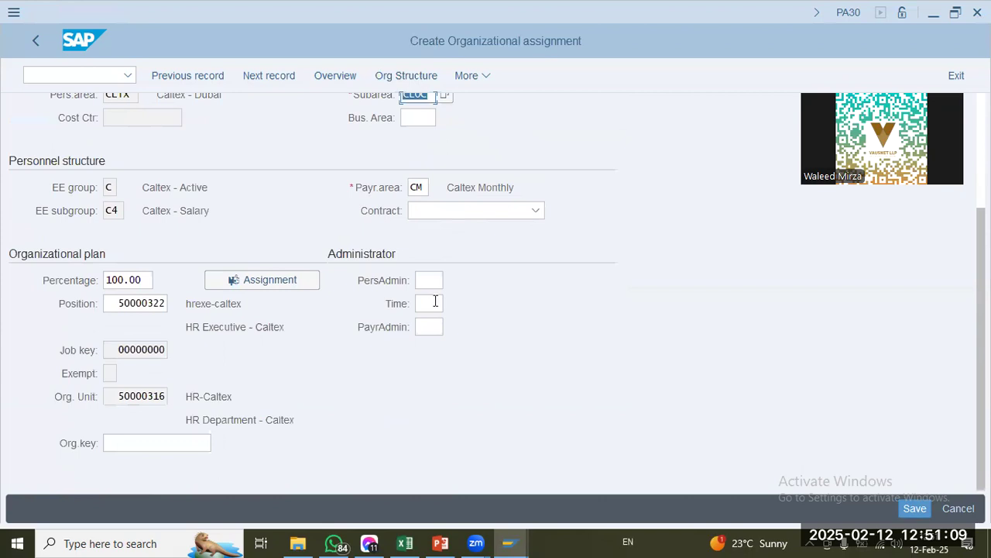
pyautogui.click(461, 281)
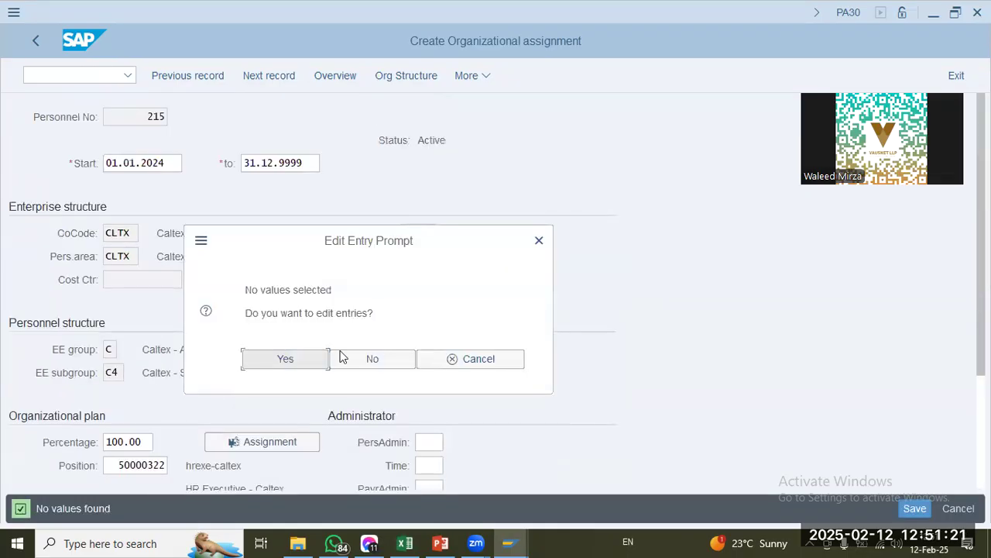
pyautogui.click(453, 360)
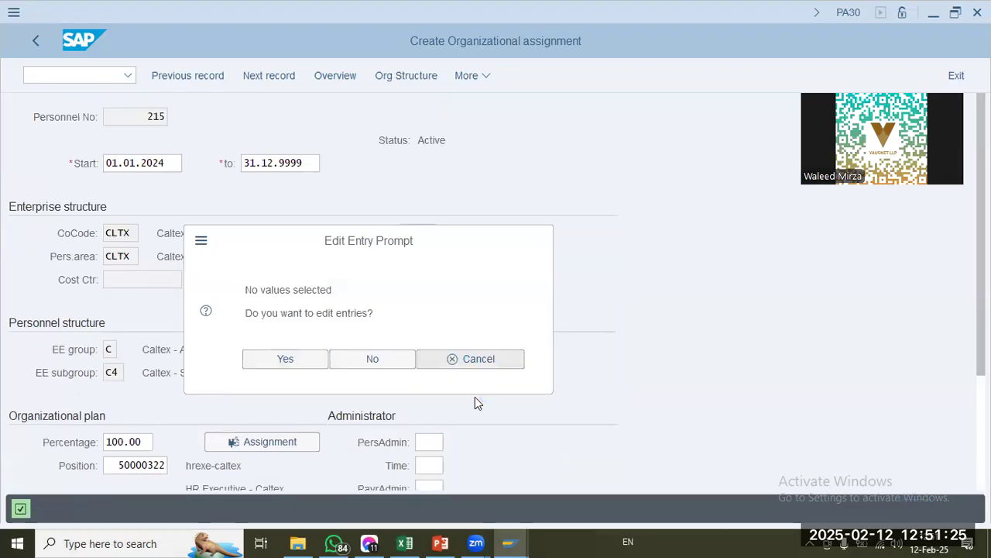
pyautogui.scroll(-1, 475, 397)
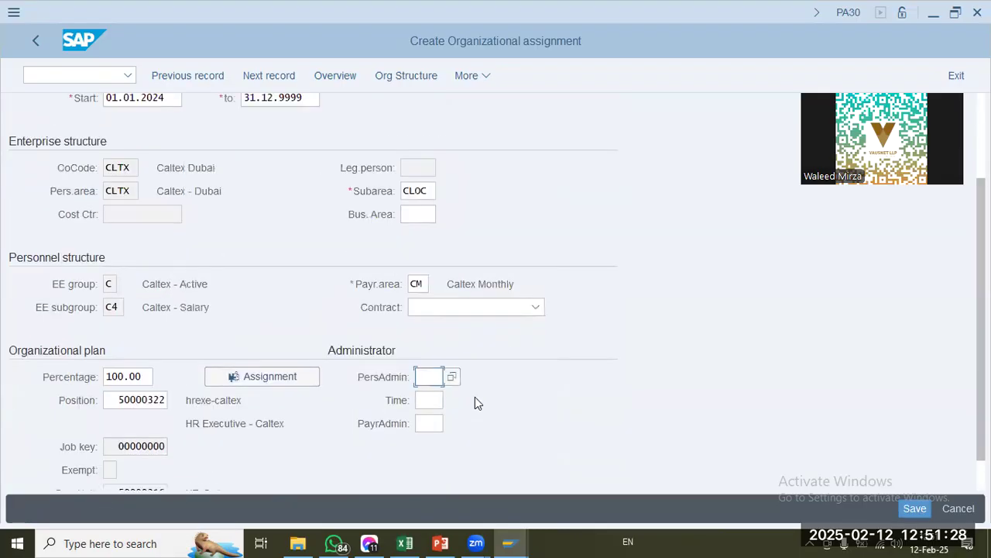
pyautogui.scroll(-1, 475, 397)
pyautogui.scroll(1, 497, 385)
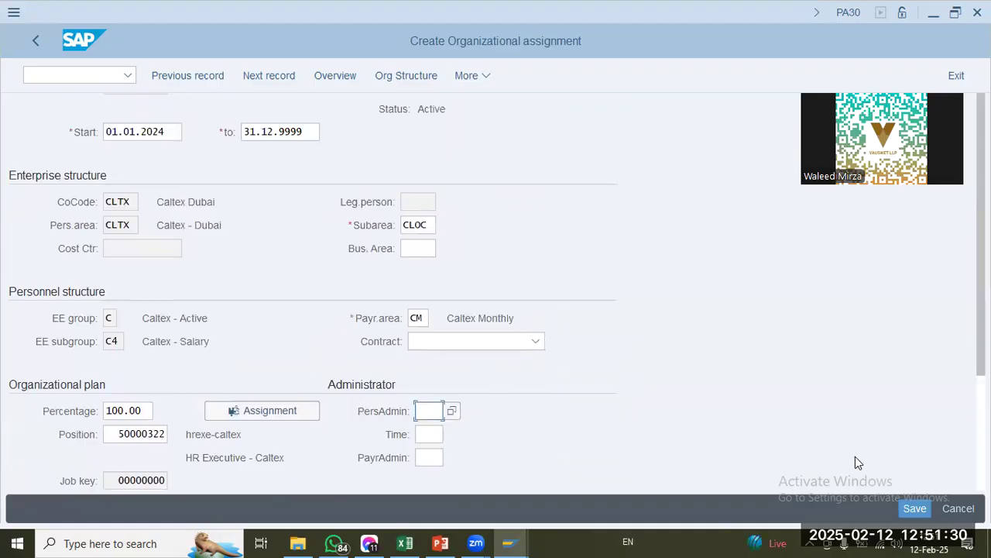
pyautogui.scroll(1, 507, 393)
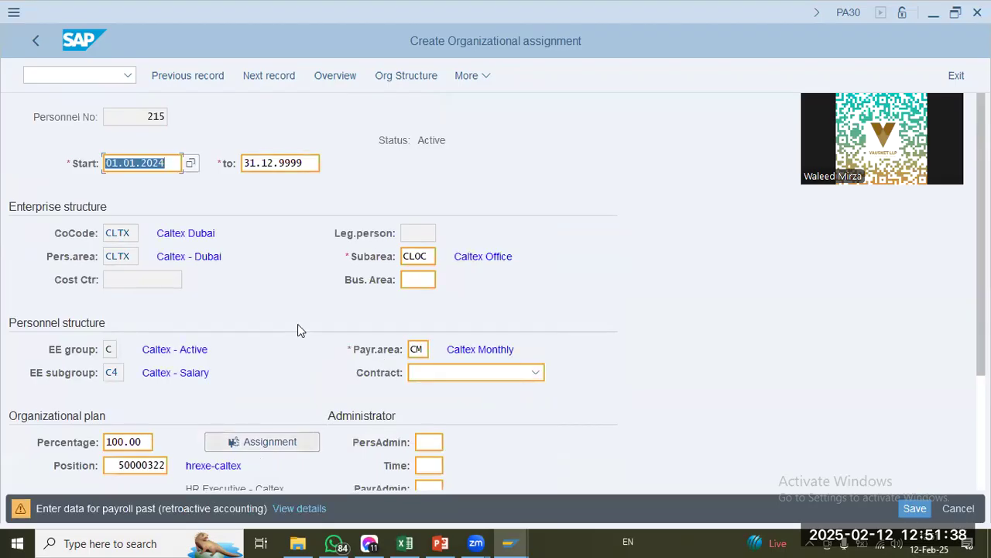
# Step: Try to set the start date of the organizational assignment to 01.01.2025
pyautogui.click(175, 163)
pyautogui.hotkey('shift', 'Left')
pyautogui.write('5')
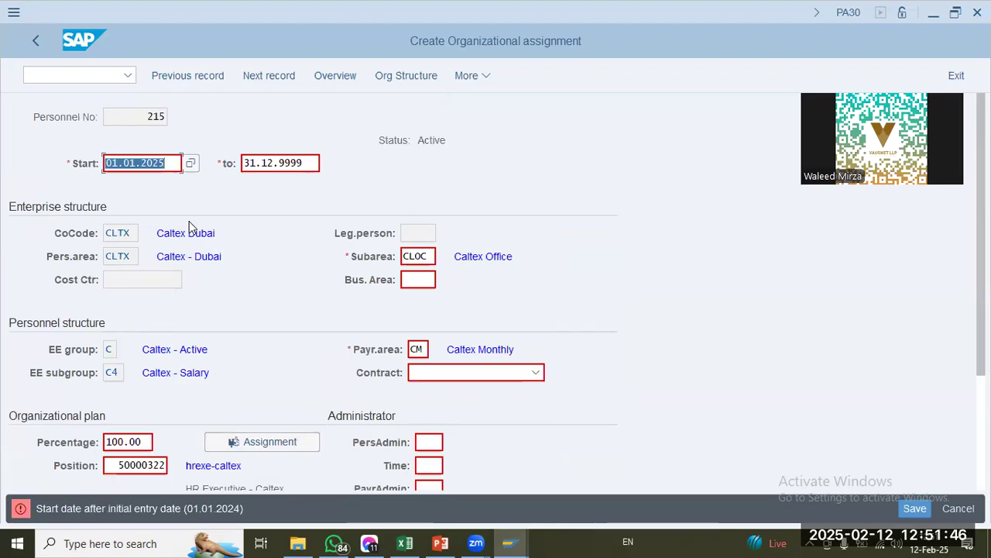
# Step: Set the organizational assignment's start date back to 01.01.2024 and save the record
pyautogui.press('End')
pyautogui.hotkey('shift', 'Left')
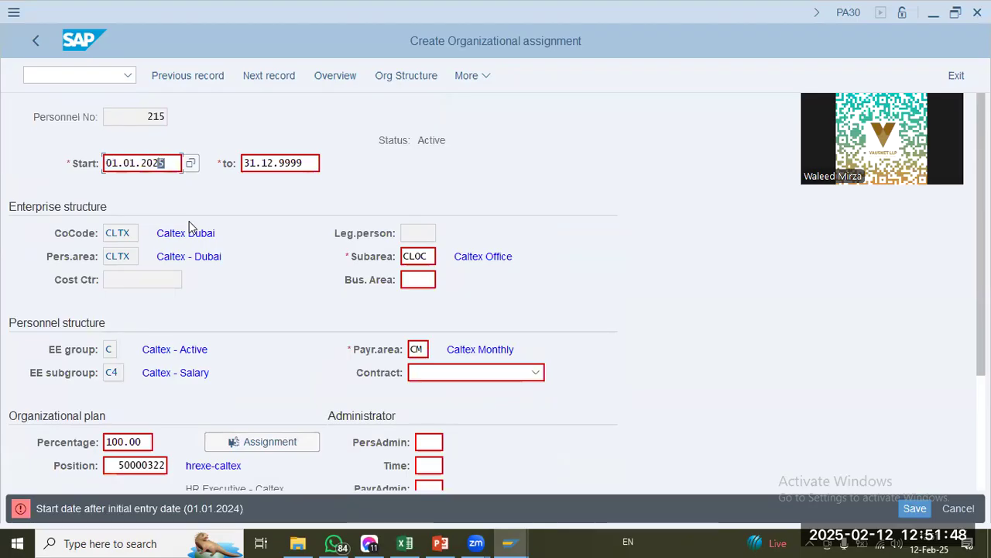
pyautogui.write('4')
pyautogui.press('Return')
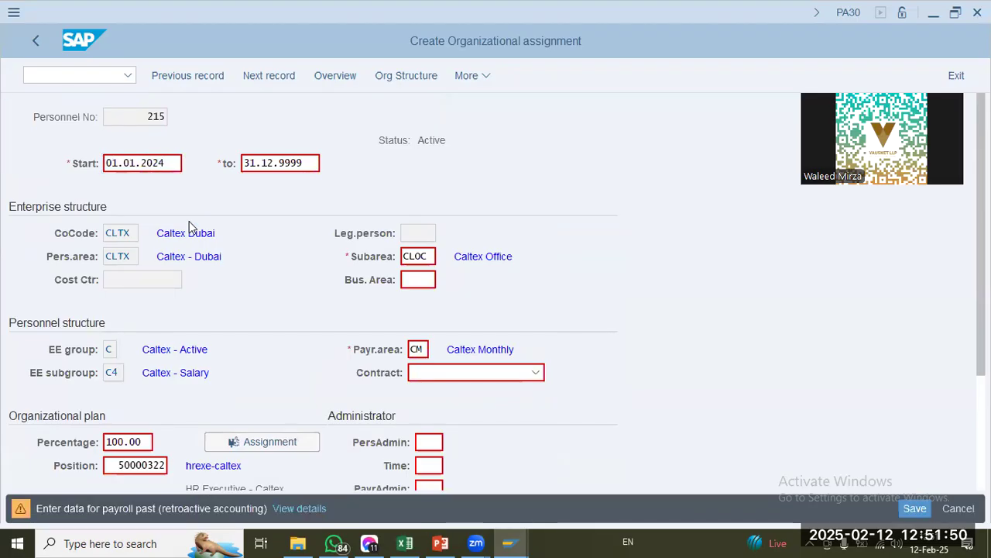
pyautogui.click(189, 220)
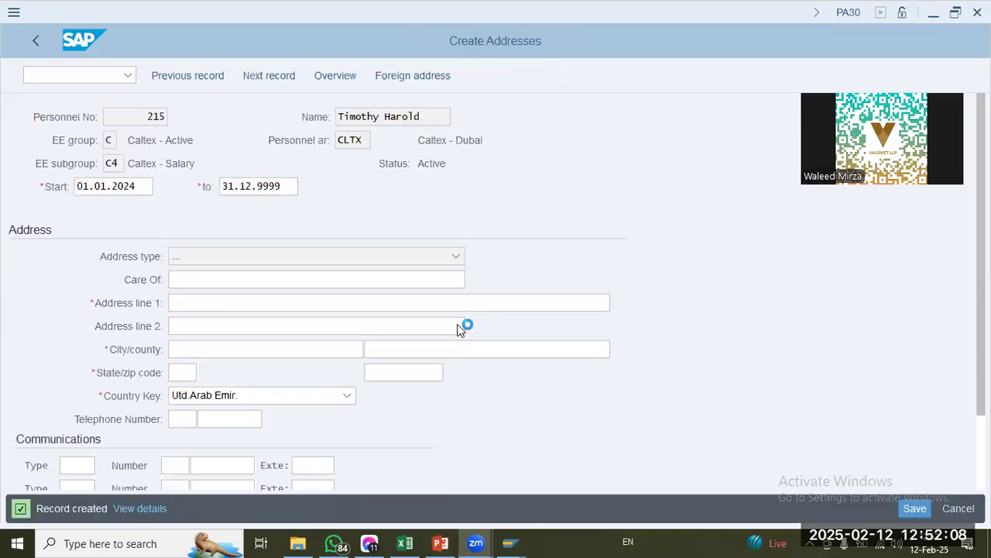
# Step: Enter the employee's street and house number in address line 1 of the permanent residence
pyautogui.click(201, 302)
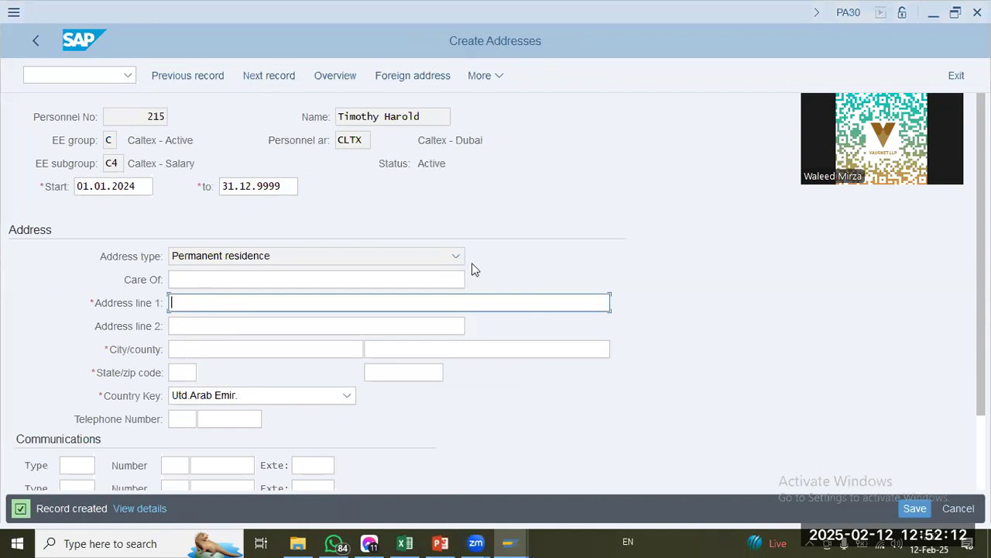
pyautogui.write('Harold Street, ')
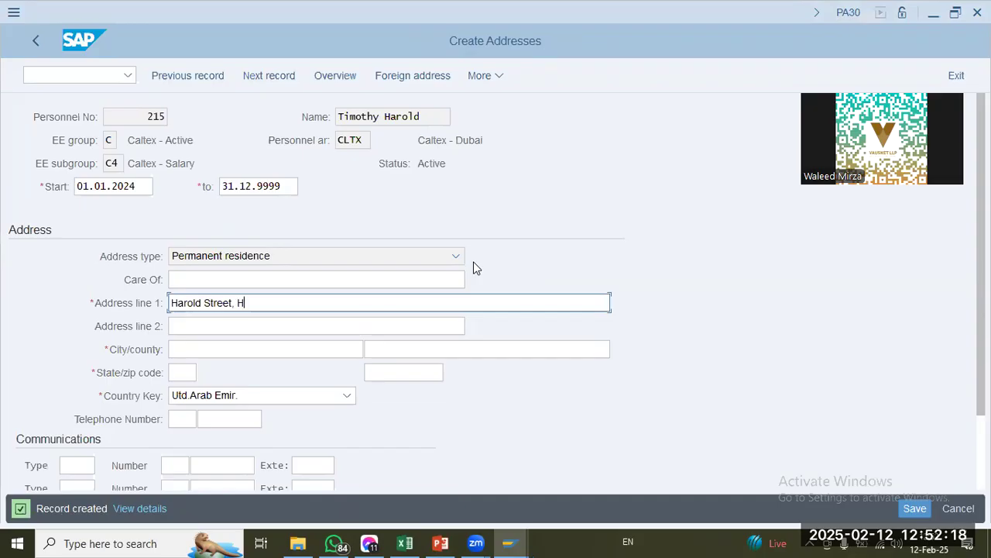
pyautogui.write('House #33')
pyautogui.press('Tab')
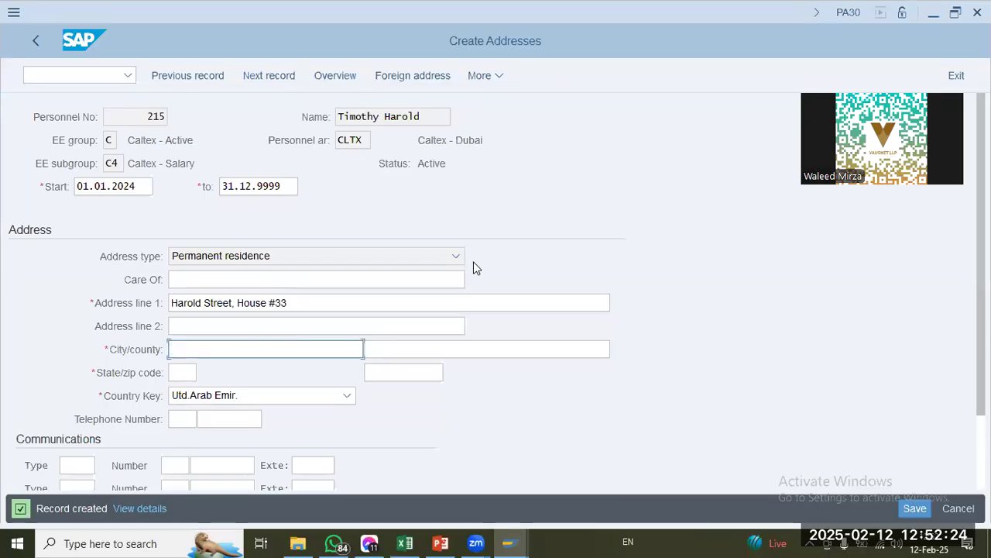
# Step: Enter a US city and state as the city and county of the permanent residence
pyautogui.write('Houston')
pyautogui.press('Tab')
pyautogui.write('Tex')
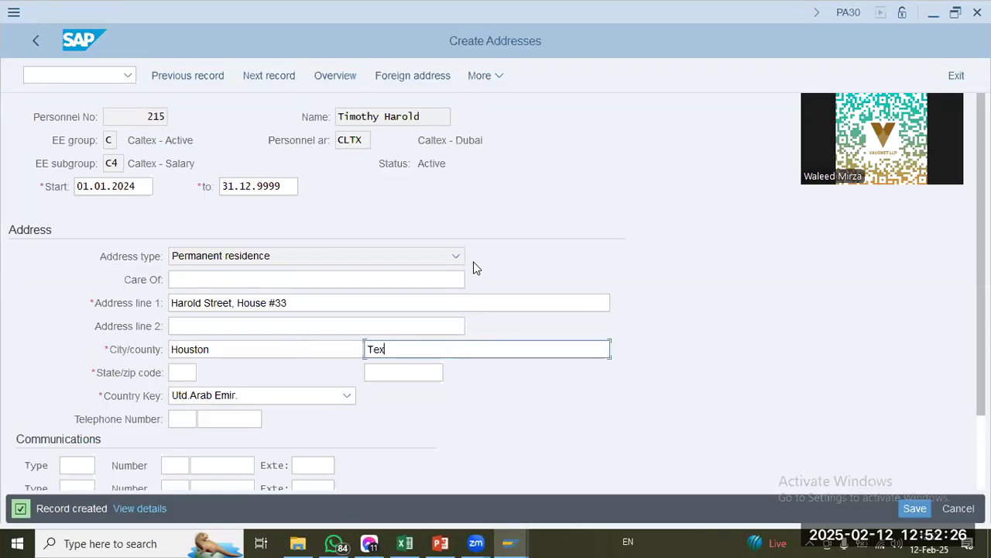
pyautogui.write('as')
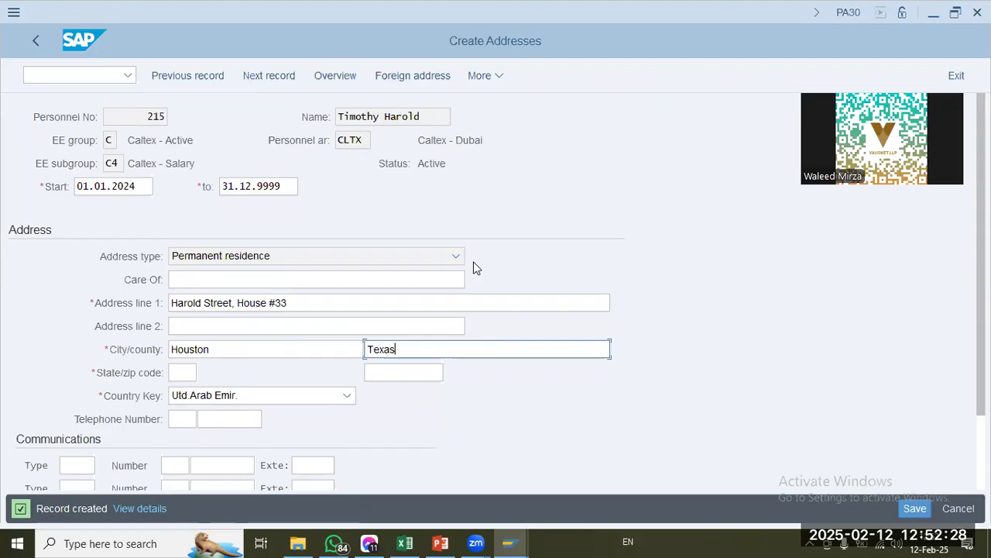
pyautogui.press('Tab')
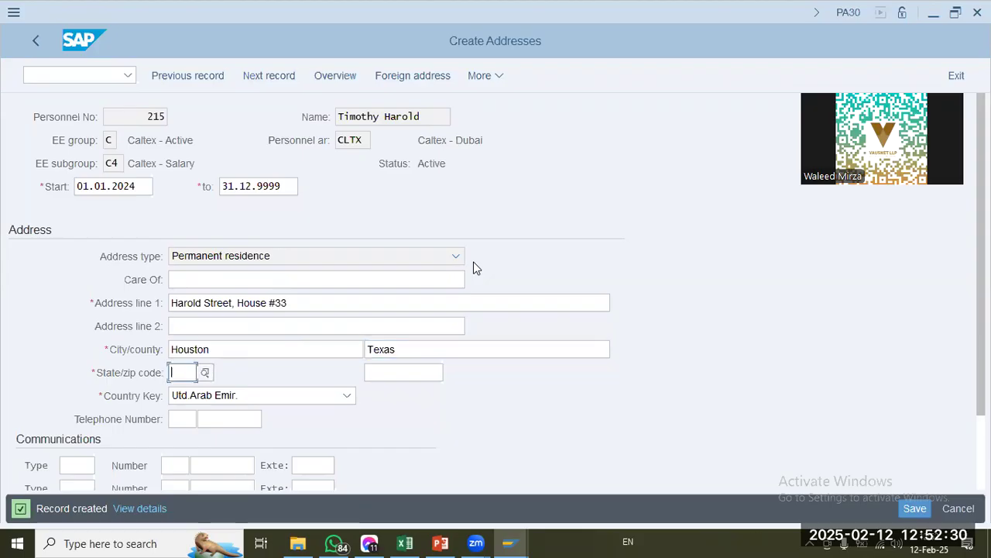
# Step: Choose region SHJ (Sharjah - UAE) for the address and replace the city and county with the employee's new location
pyautogui.click(206, 373)
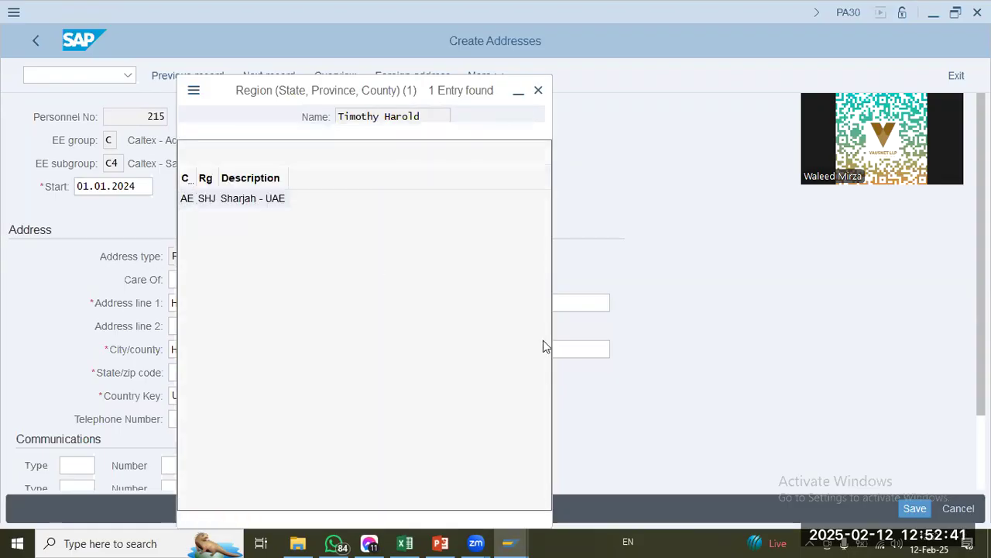
pyautogui.press('Escape')
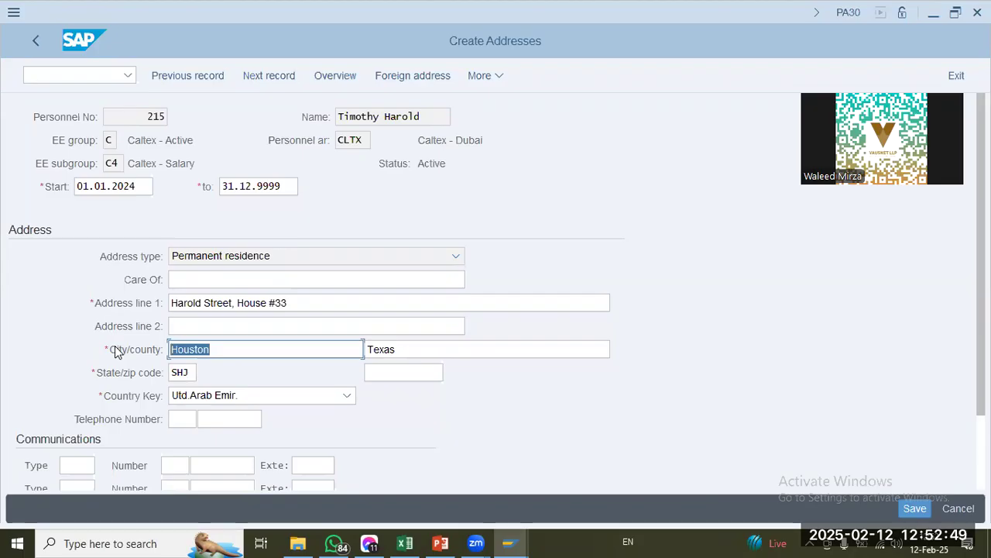
pyautogui.write('Hawalli')
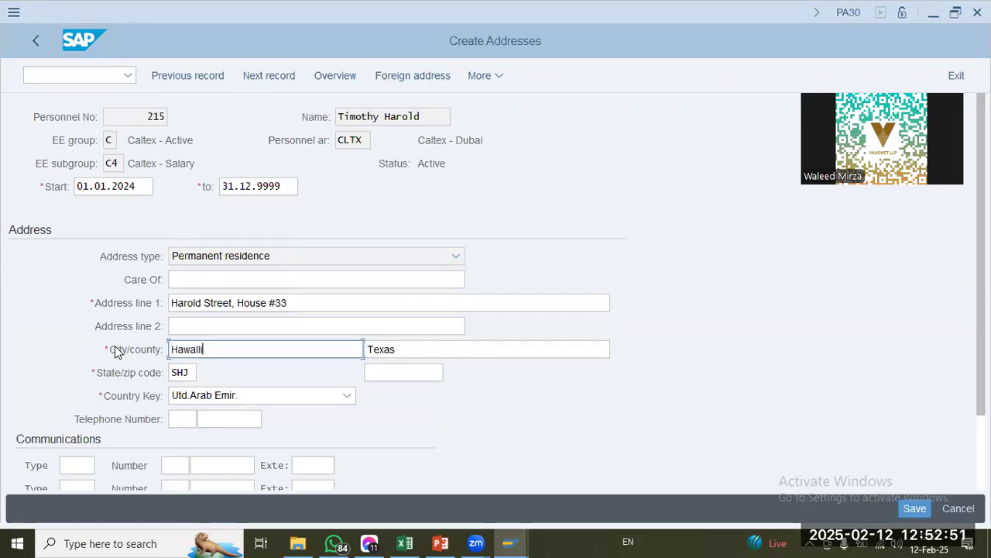
pyautogui.press('Tab')
pyautogui.write('Sharjah')
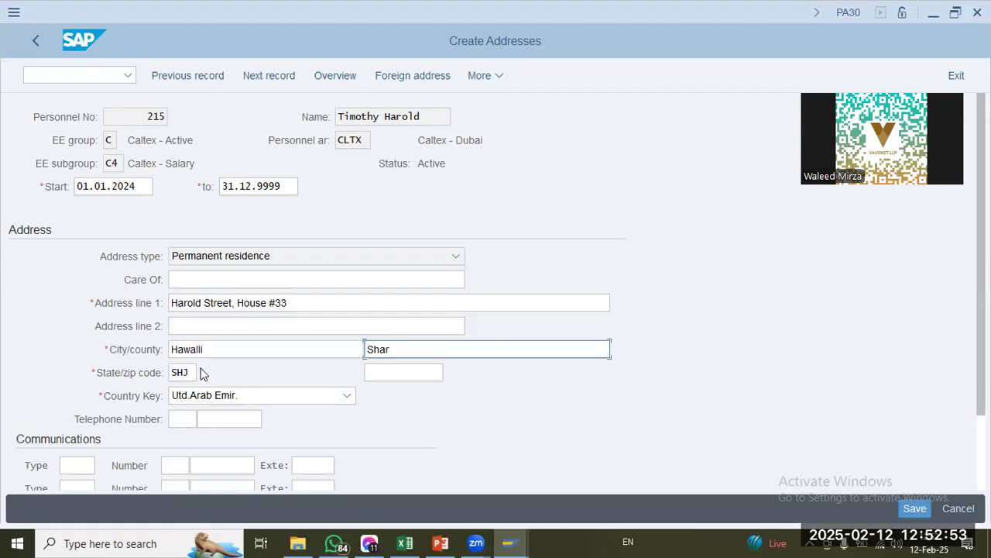
pyautogui.press('Tab')
pyautogui.scroll(-2, 227, 397)
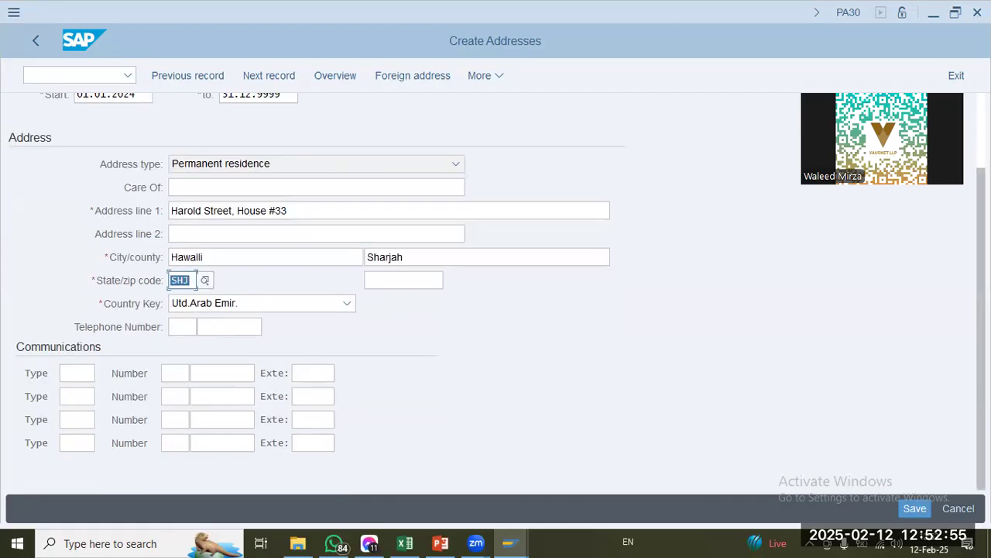
# Step: Enter the zip code of the permanent residence and save the address record
pyautogui.press('Return')
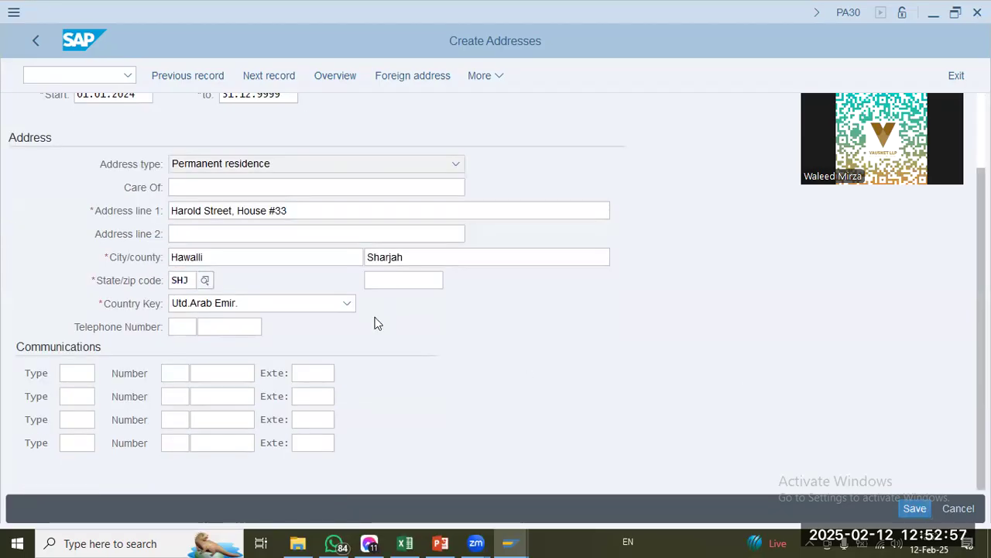
pyautogui.click(395, 284)
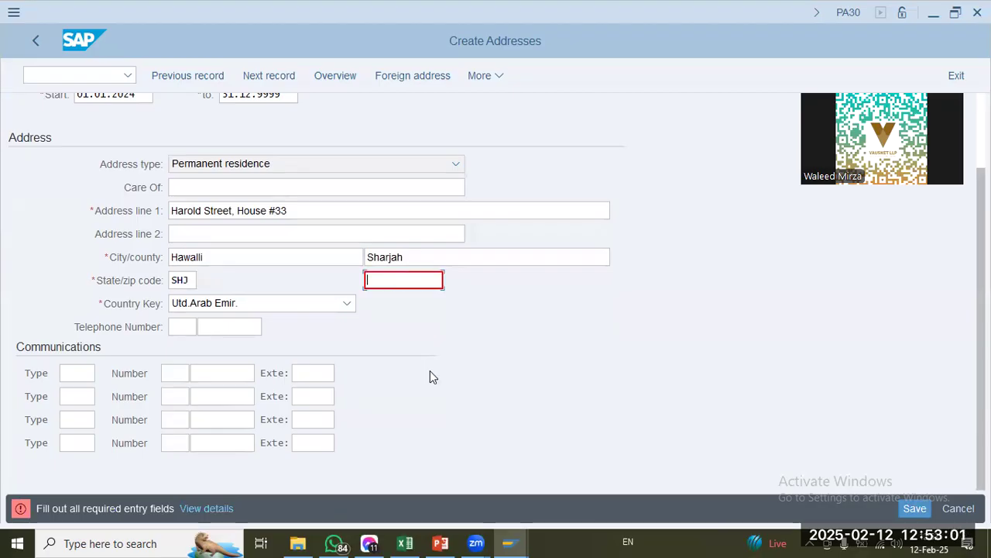
pyautogui.write('3595')
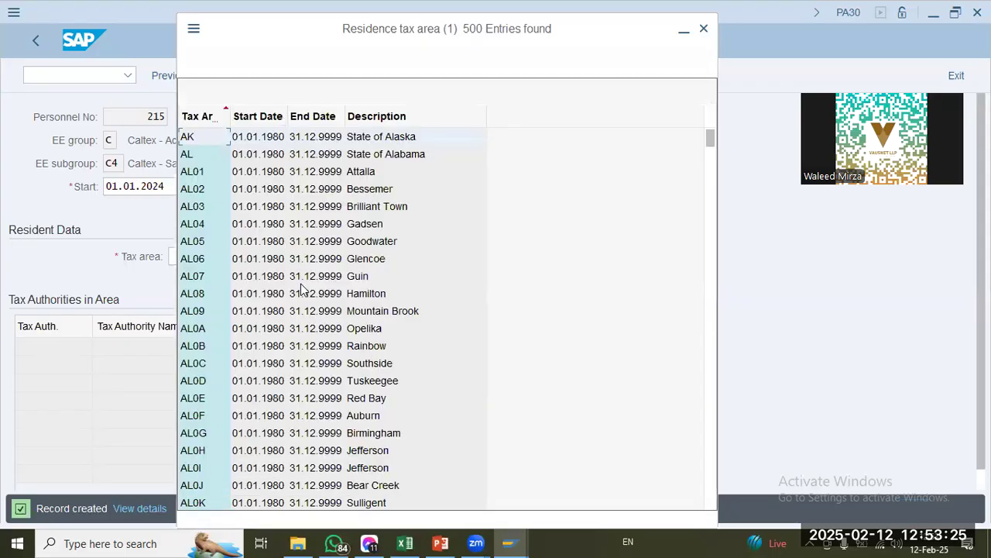
# Step: Look through the available residence tax areas, from the Alaska and Alabama entries through Indiana to the Kentucky counties
pyautogui.scroll(-2, 300, 259)
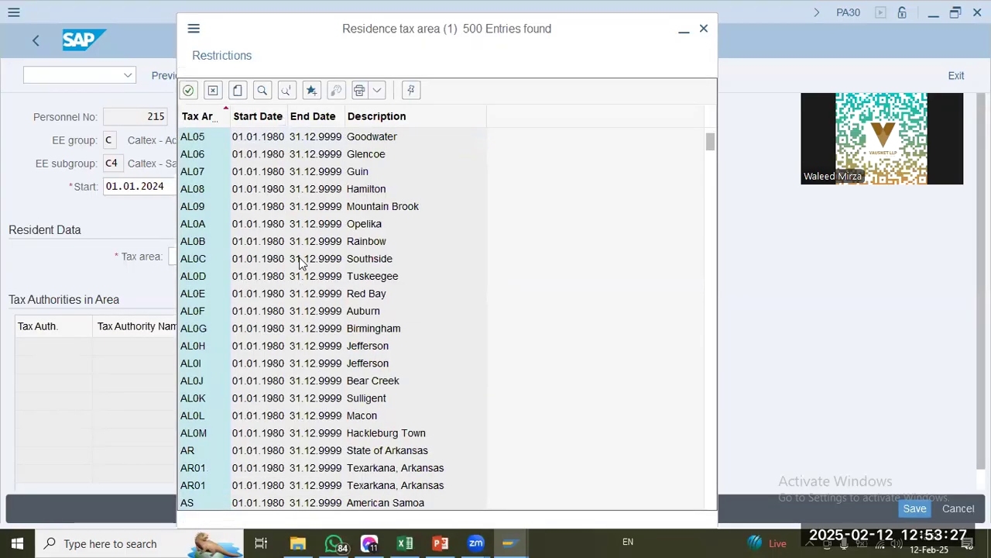
pyautogui.scroll(-8, 383, 381)
pyautogui.scroll(-20, 396, 435)
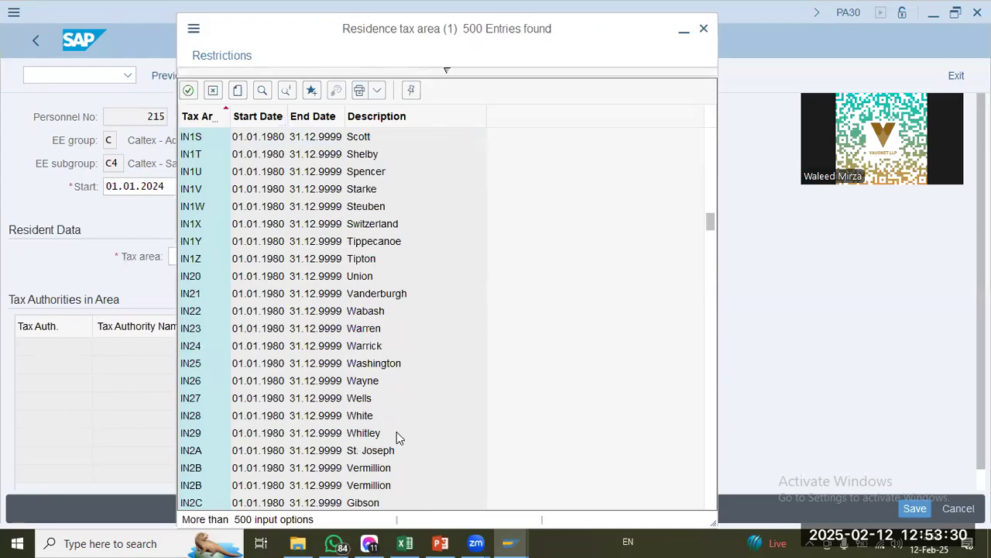
pyautogui.scroll(-15, 397, 431)
pyautogui.moveTo(712, 266); pyautogui.dragTo(710, 111)
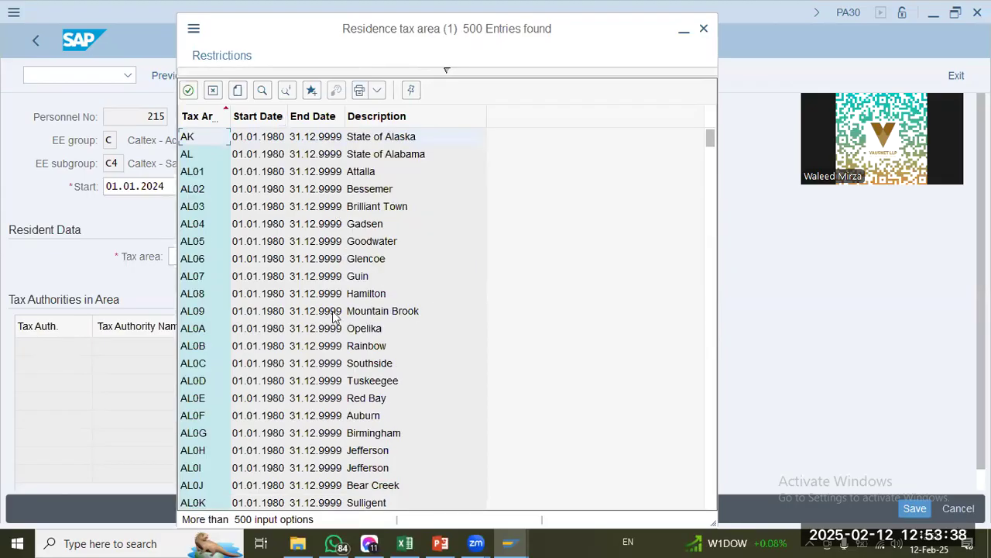
pyautogui.scroll(-2, 333, 316)
pyautogui.scroll(-6, 333, 316)
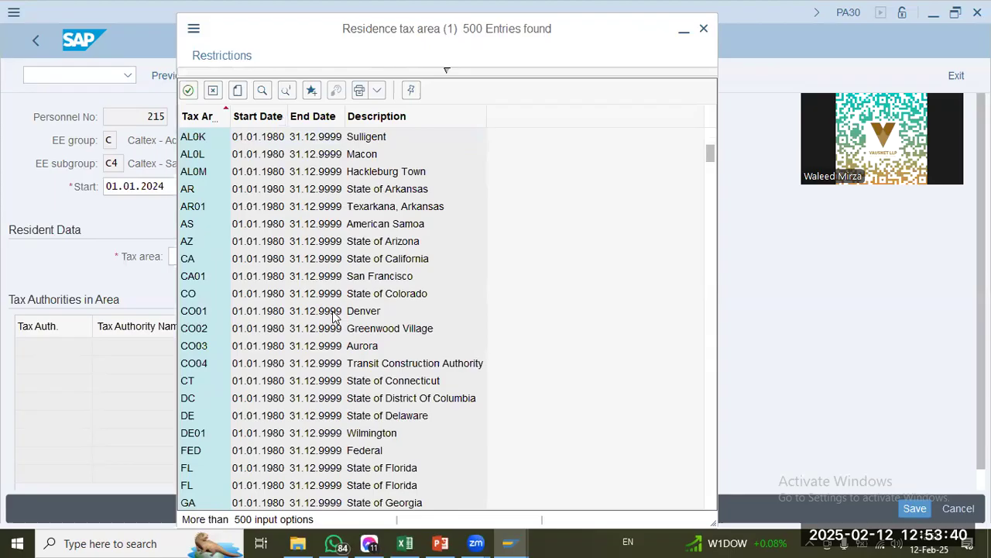
pyautogui.scroll(-4, 333, 316)
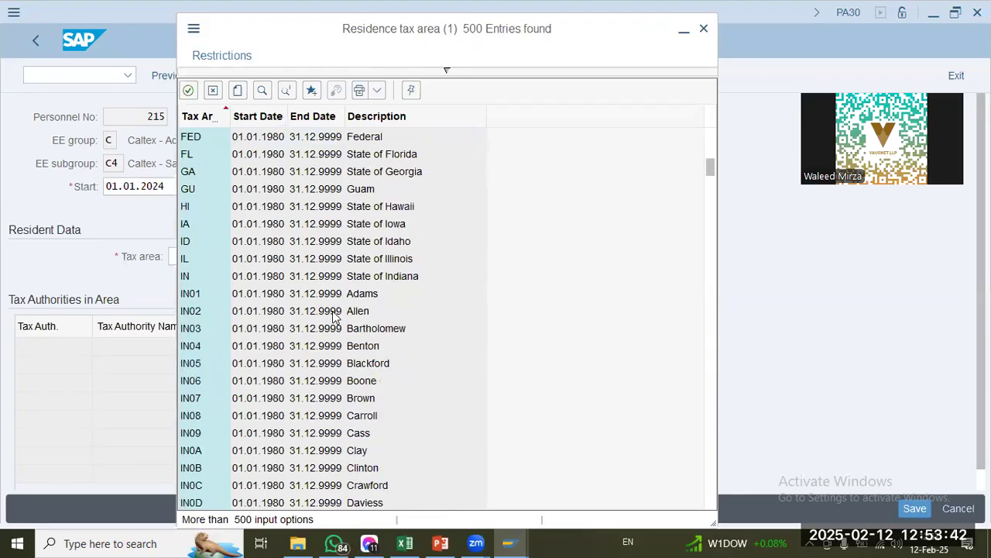
pyautogui.scroll(-6, 333, 316)
pyautogui.scroll(-6, 333, 316)
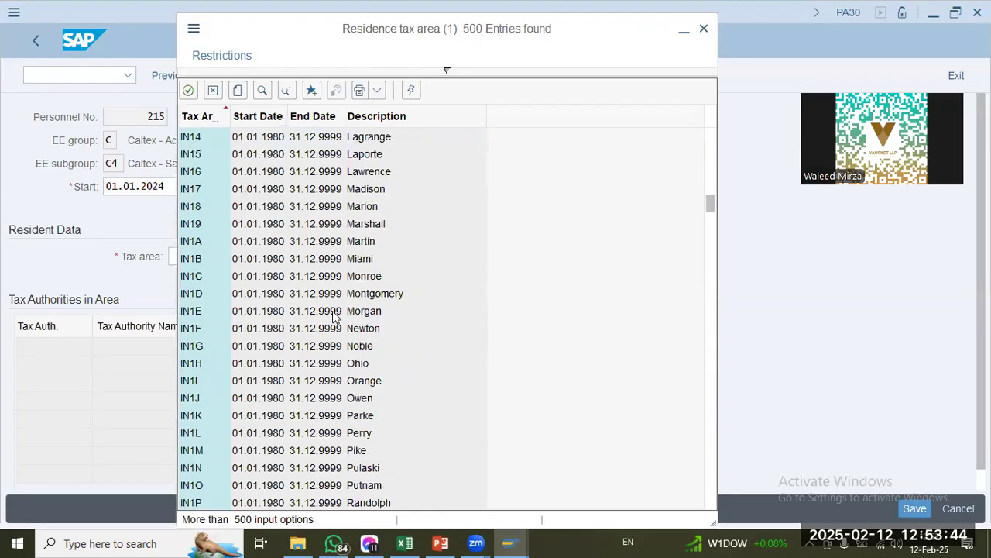
pyautogui.scroll(-6, 336, 320)
pyautogui.scroll(-4, 337, 321)
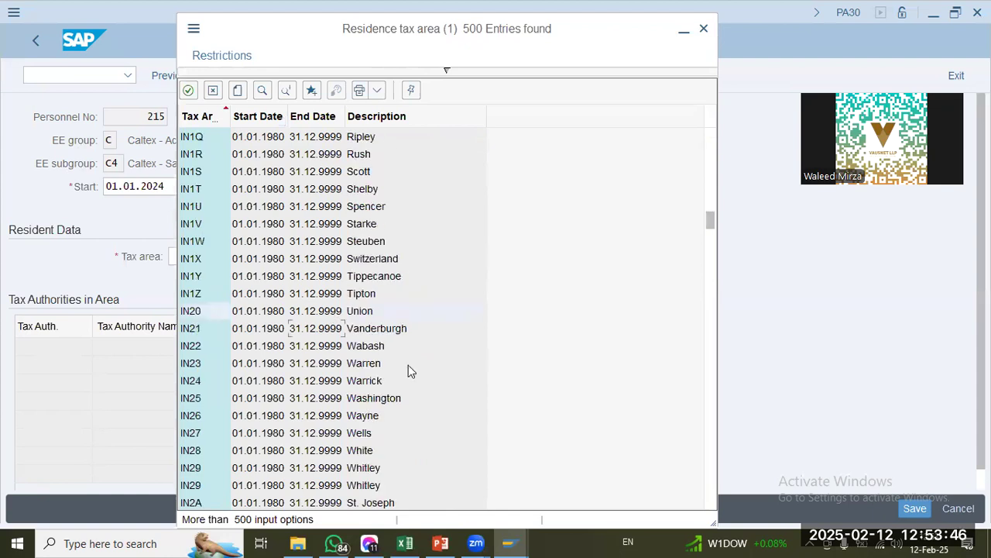
pyautogui.scroll(-9, 397, 439)
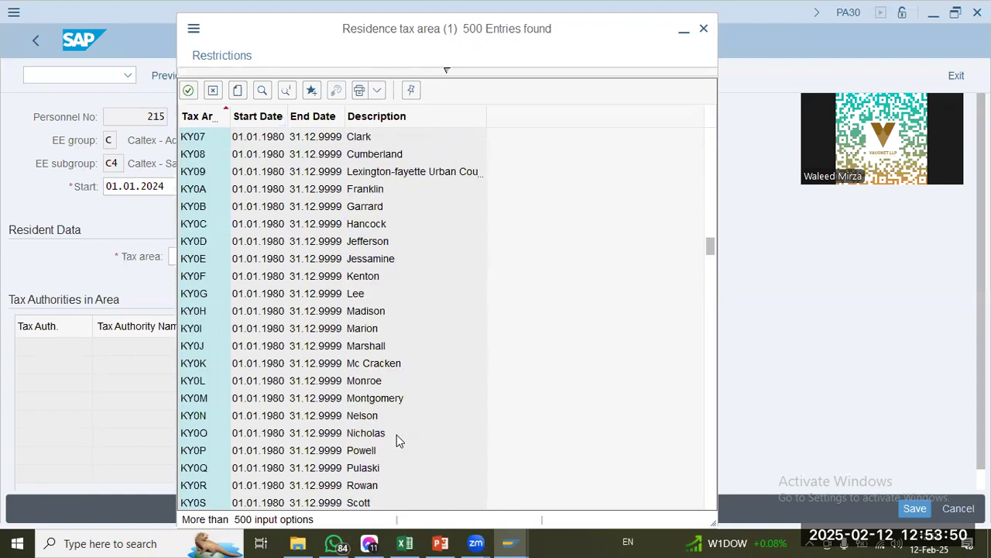
pyautogui.scroll(-3, 397, 435)
pyautogui.moveTo(708, 257); pyautogui.dragTo(731, 106)
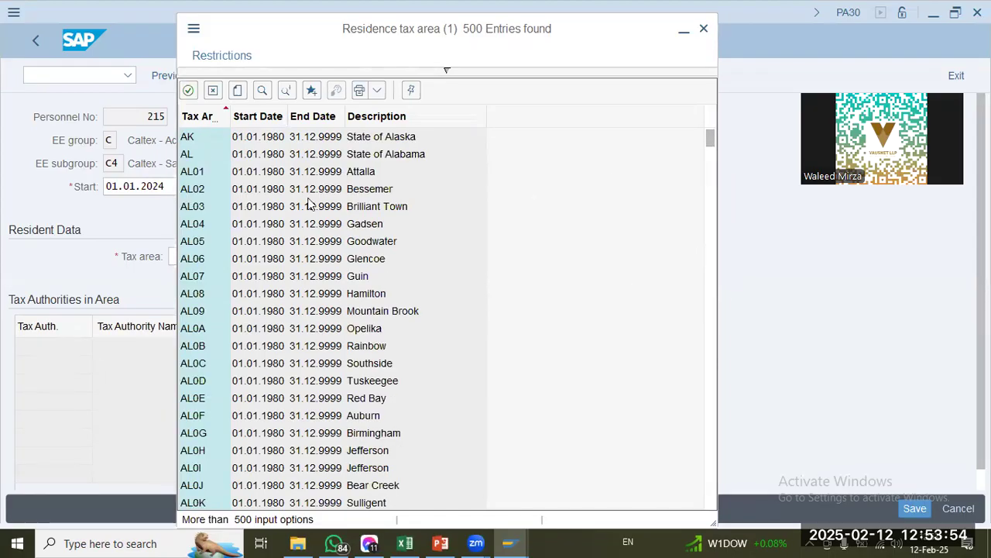
# Step: Choose AK (State of Alaska) as the residence tax area and save the record despite the retroactive accounting warning
pyautogui.click(270, 154)
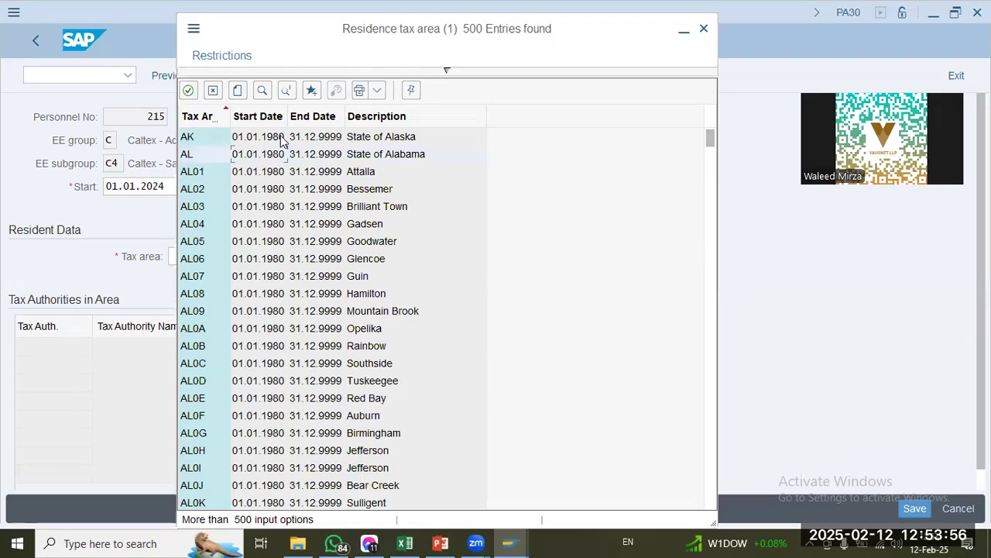
pyautogui.press('Escape')
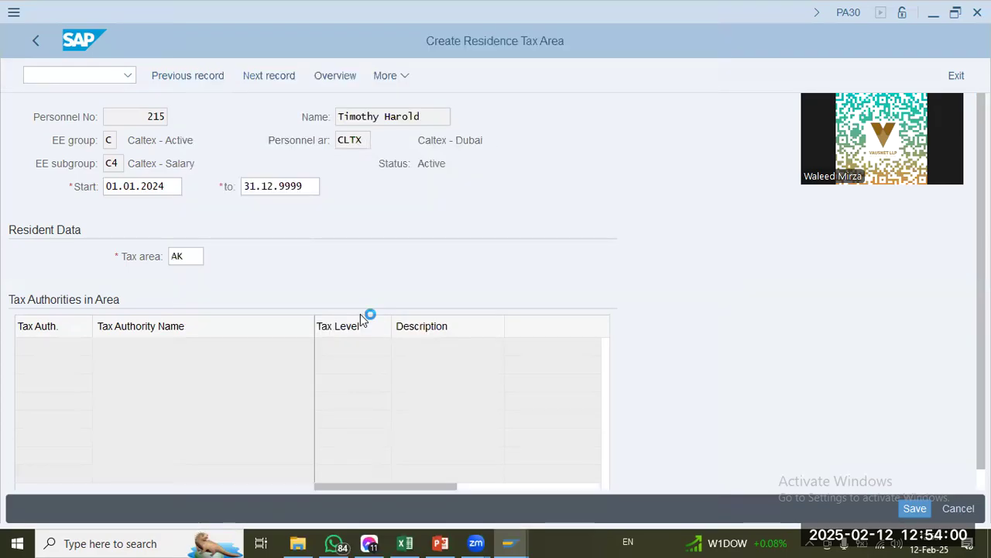
pyautogui.press('Return')
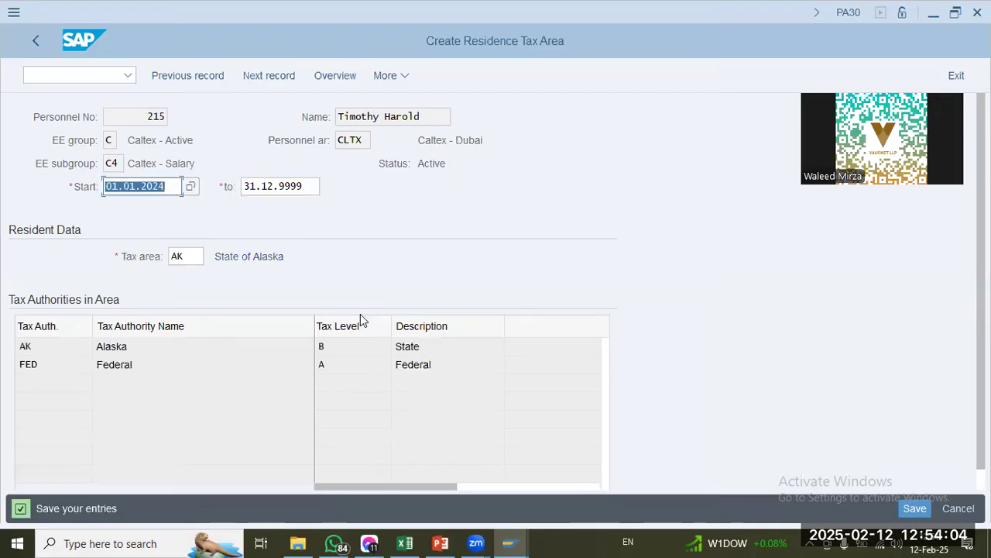
pyautogui.click(163, 347)
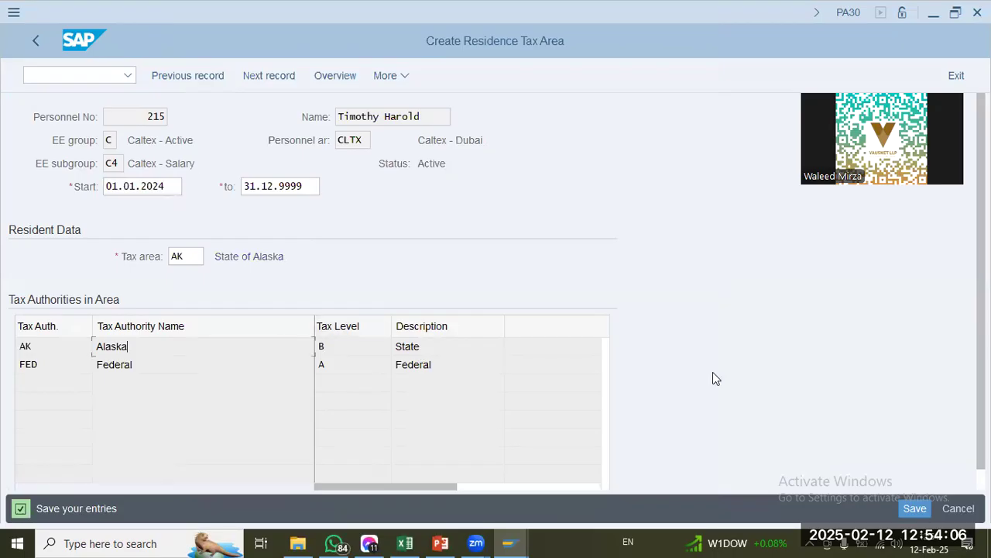
pyautogui.click(912, 508)
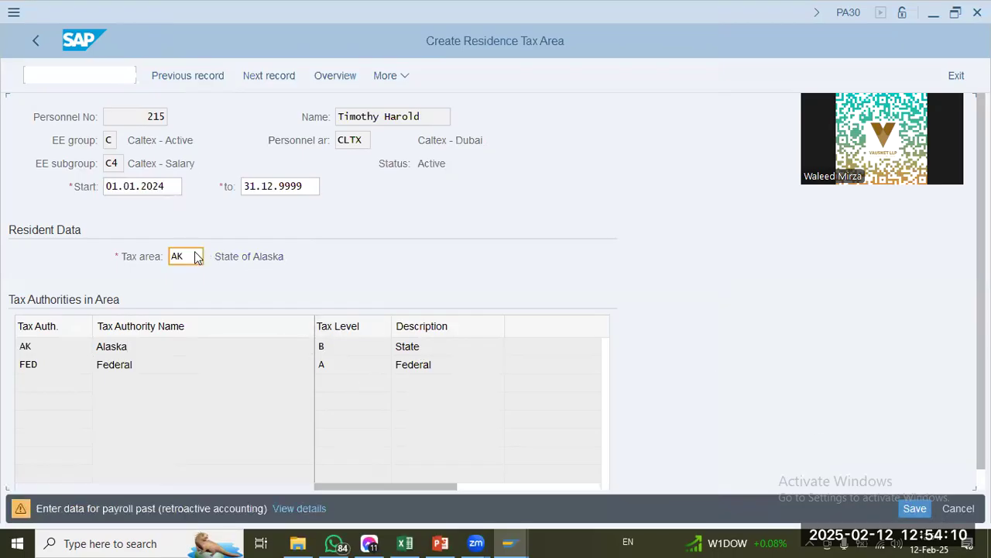
pyautogui.press('Return')
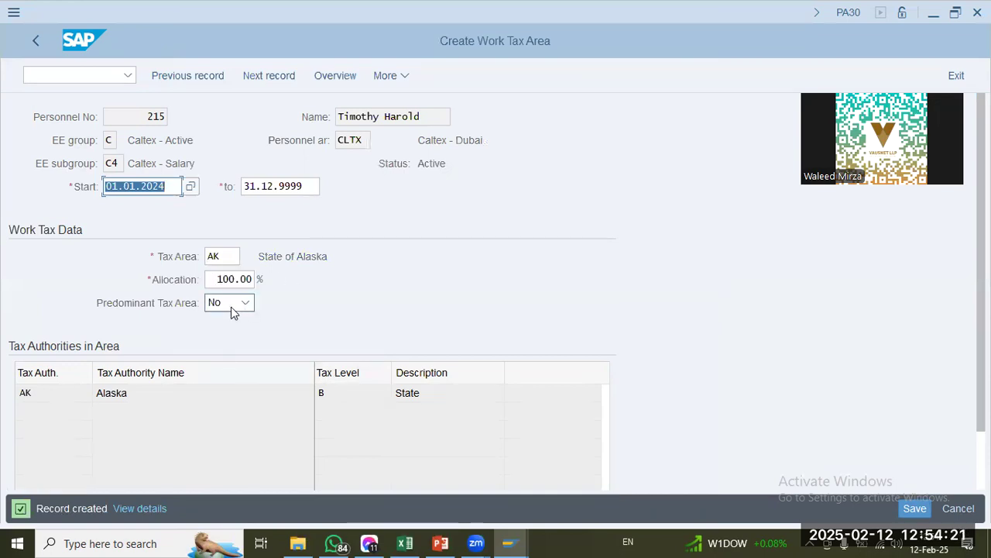
# Step: Save the work tax area AK at 100% allocation and the unemployment state record for tax authority AK without a worksite
pyautogui.click(915, 508)
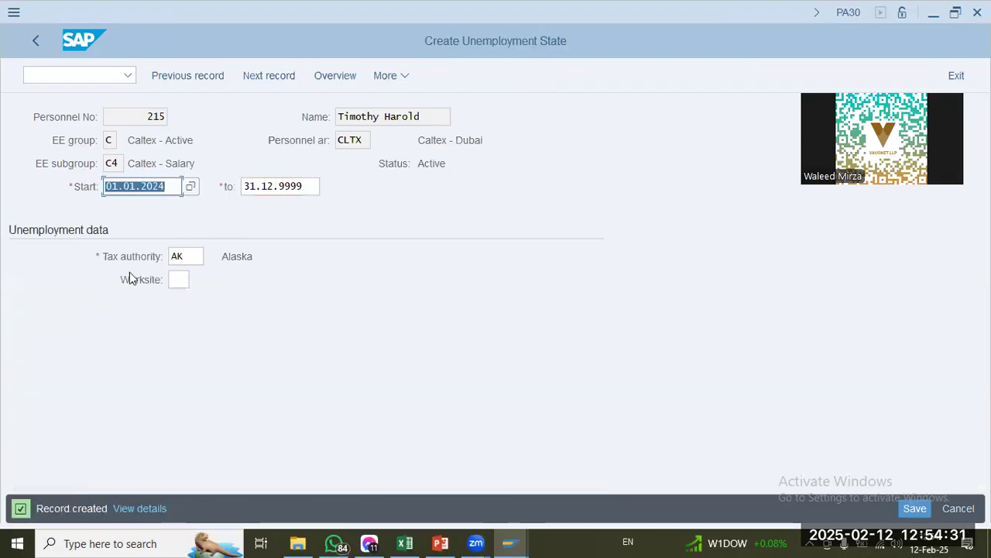
pyautogui.click(171, 279)
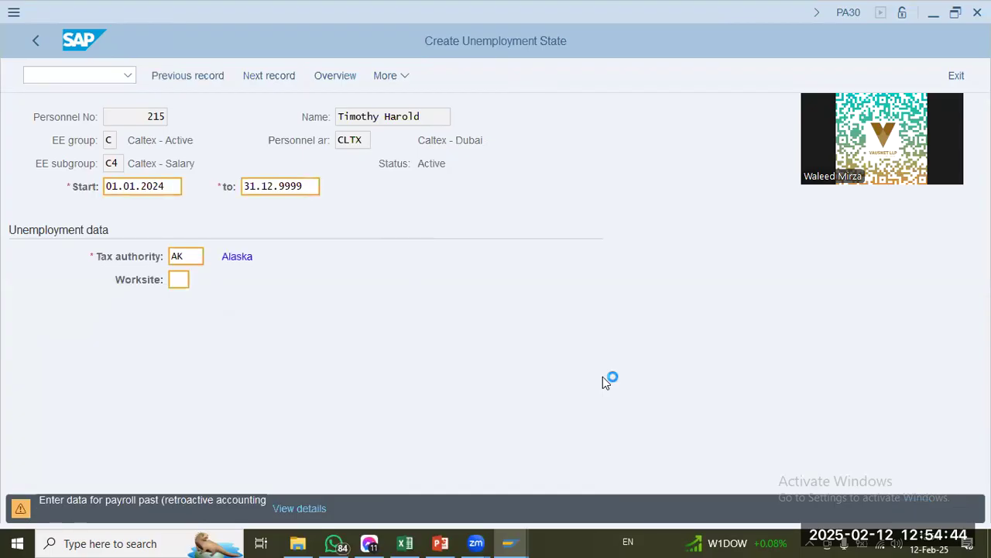
pyautogui.press('Return')
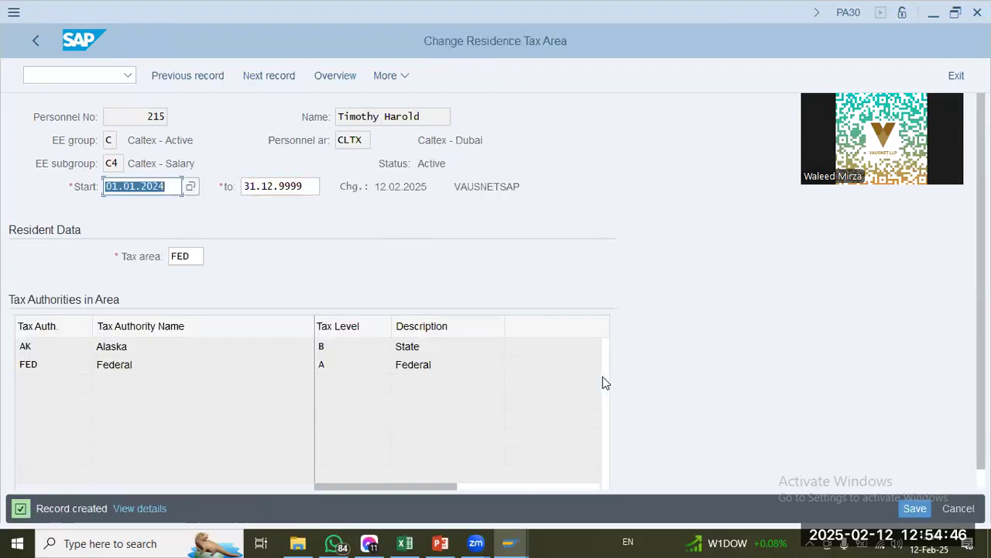
# Step: Save the residence tax area record with tax area FED and accept the message about the work tax area
pyautogui.click(200, 259)
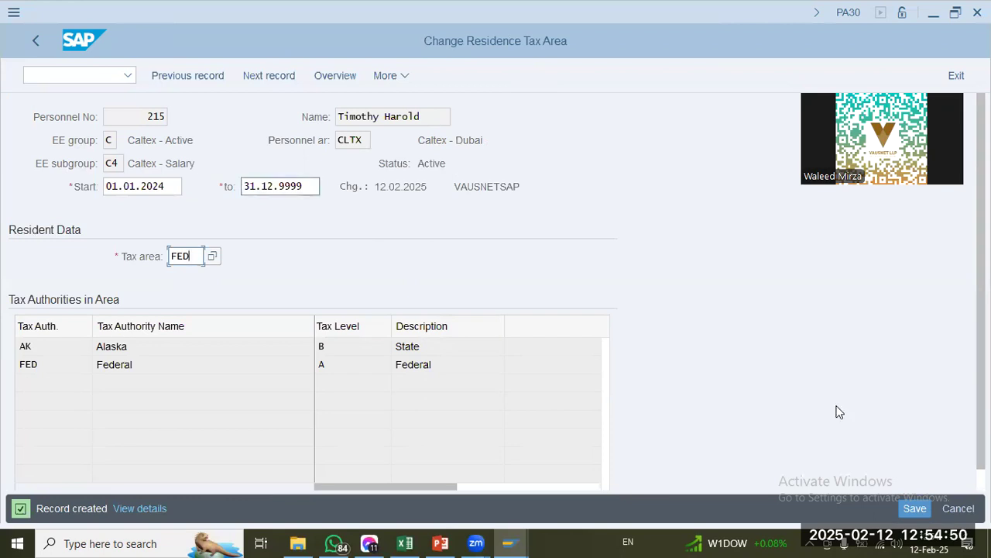
pyautogui.click(915, 508)
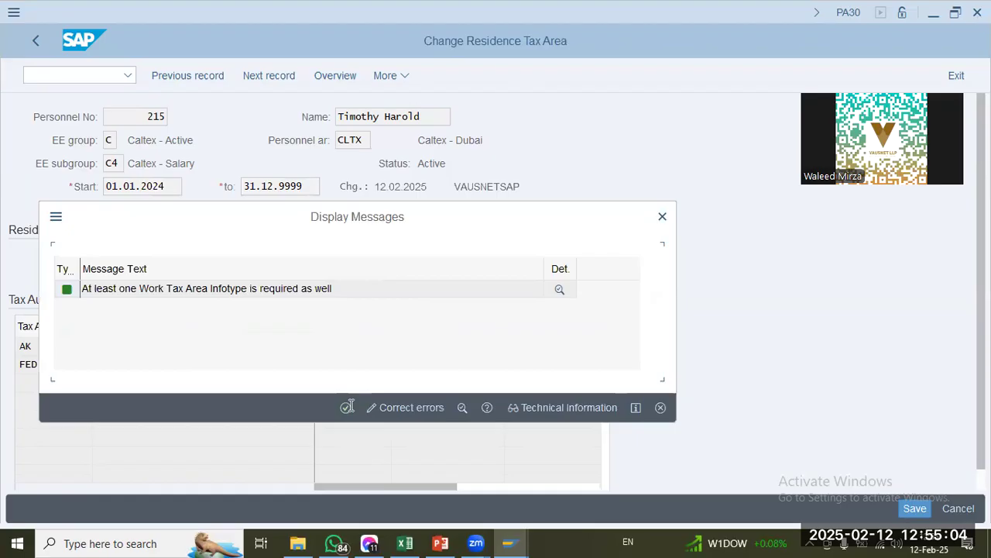
pyautogui.click(347, 407)
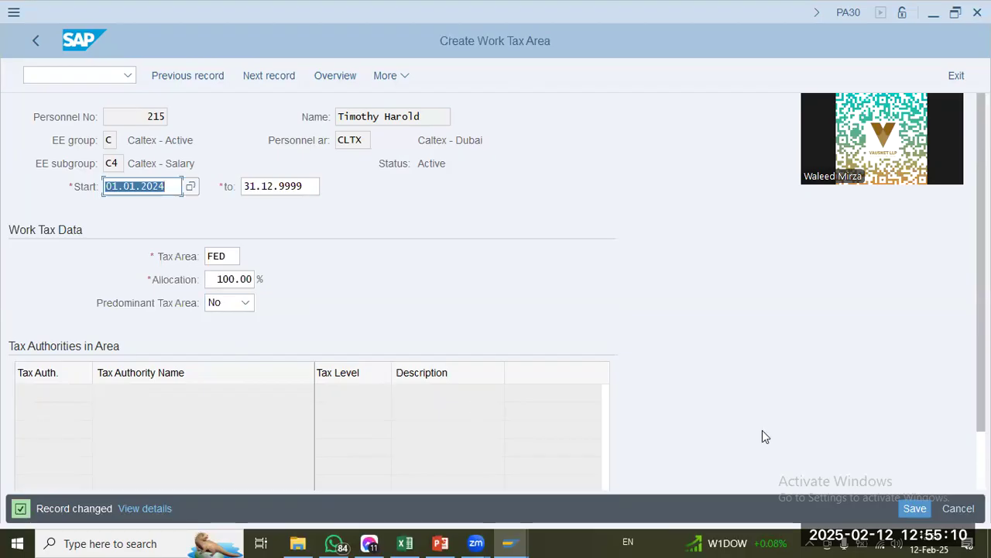
# Step: Replace the work tax area FED with AK (State of Alaska) at 100% allocation and save the record
pyautogui.click(917, 509)
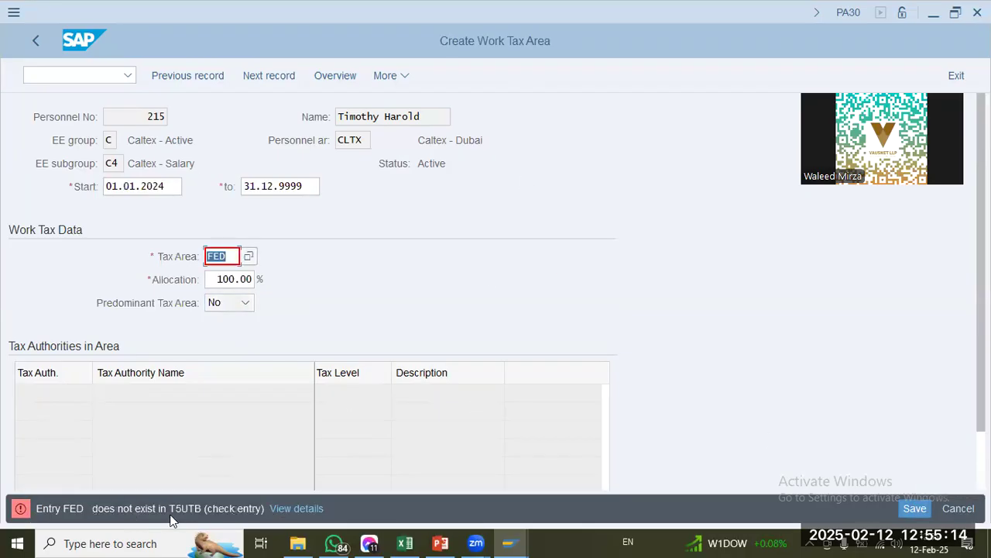
pyautogui.click(510, 285)
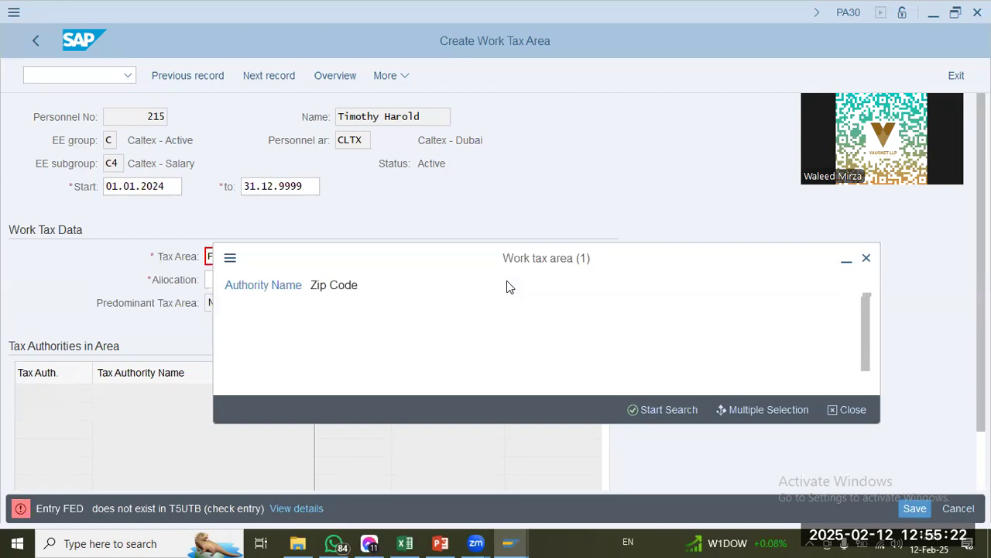
pyautogui.click(687, 413)
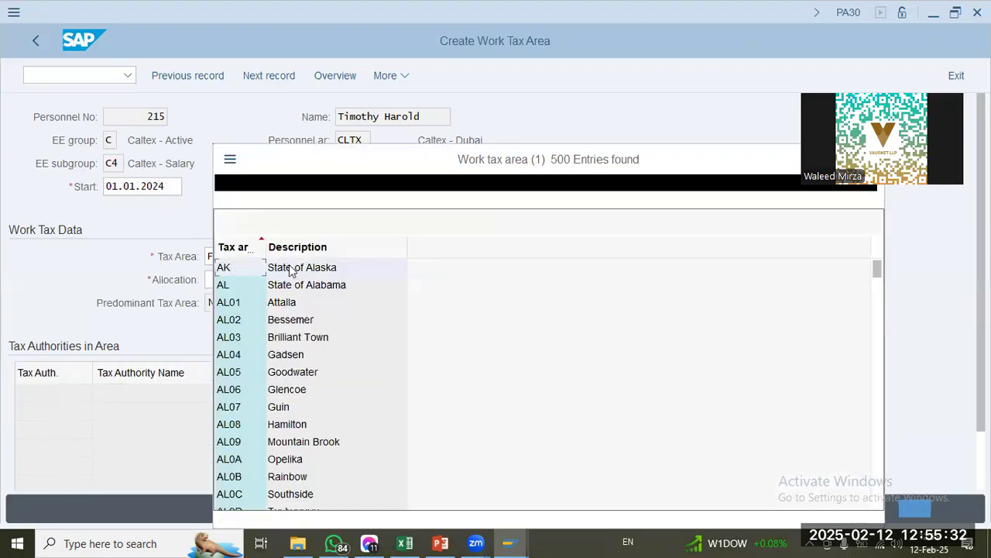
pyautogui.press('Escape')
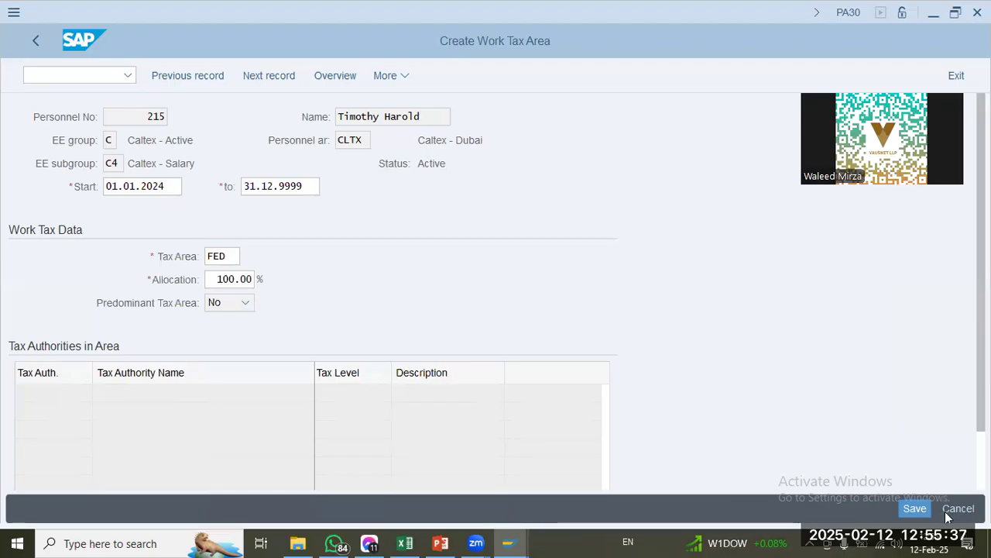
pyautogui.write('AK')
pyautogui.press('Return')
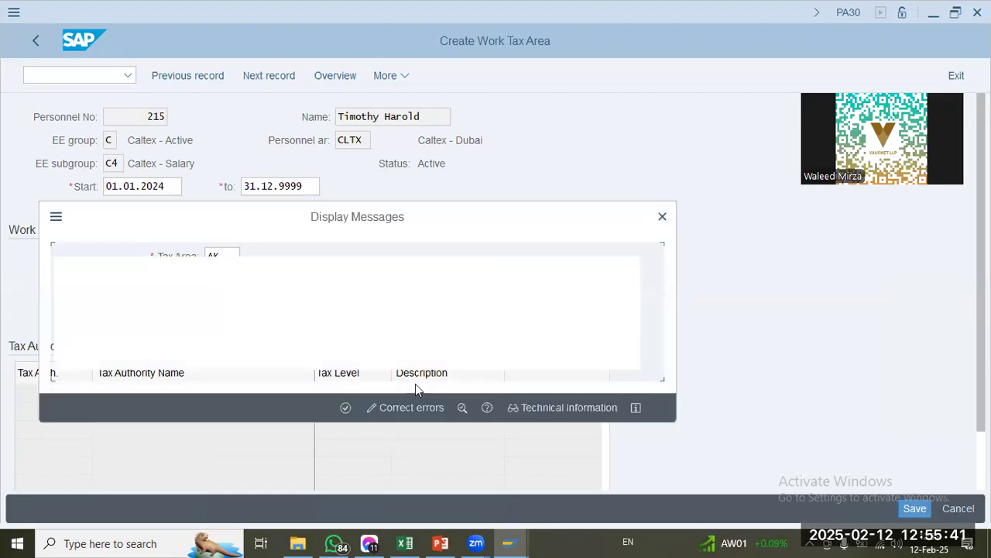
pyautogui.click(345, 407)
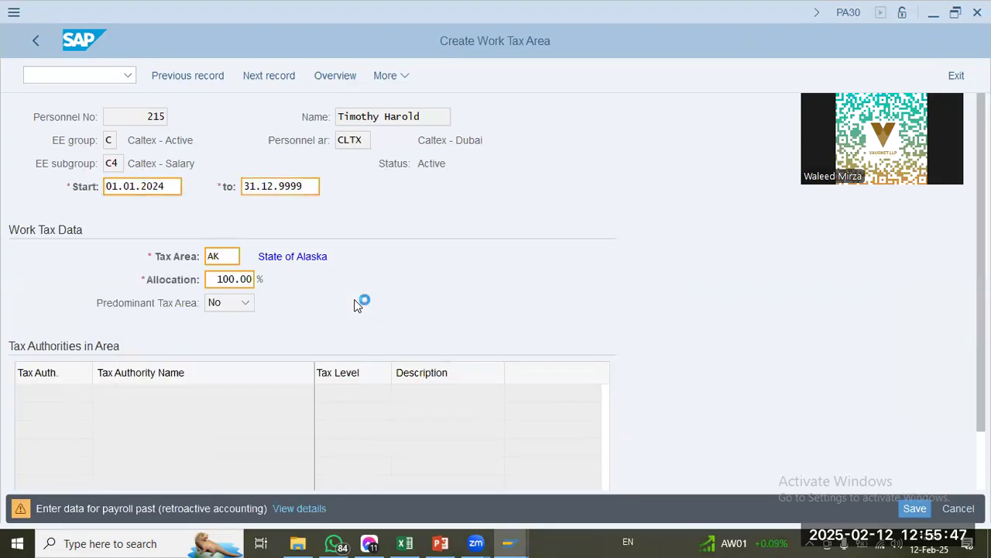
pyautogui.hotkey('ctrl', 's')
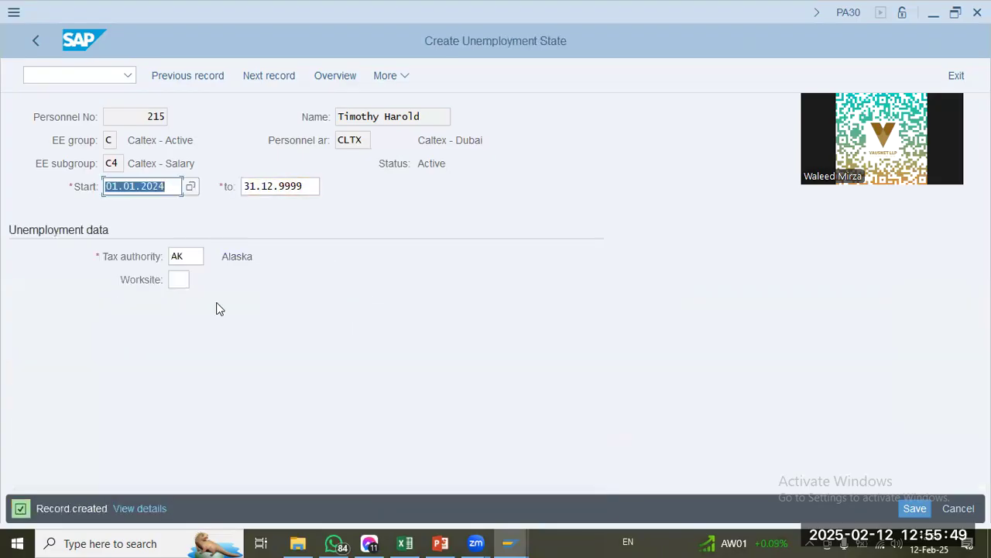
# Step: Check the possible worksite values, then save the unemployment state record with tax authority AK and the worksite left blank
pyautogui.click(180, 280)
pyautogui.click(197, 280)
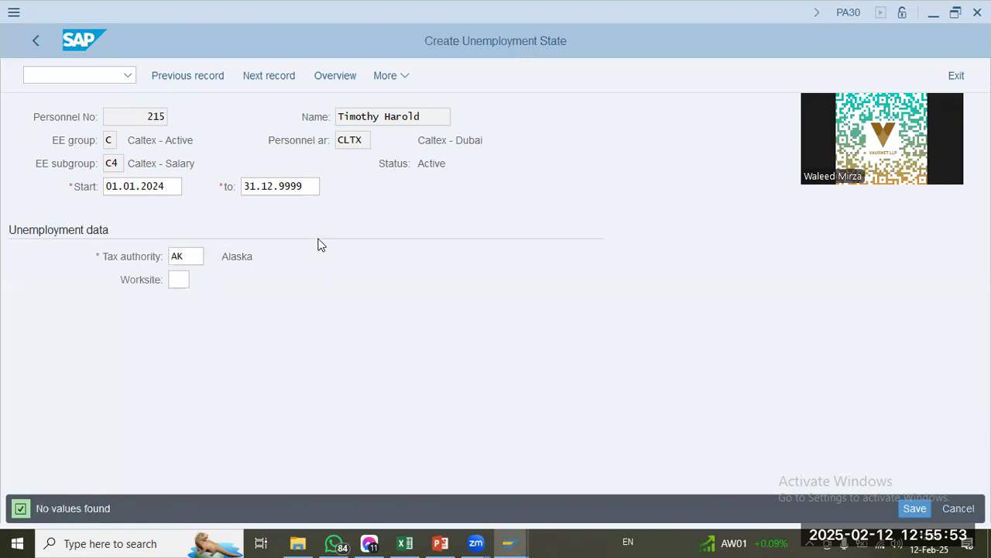
pyautogui.click(922, 514)
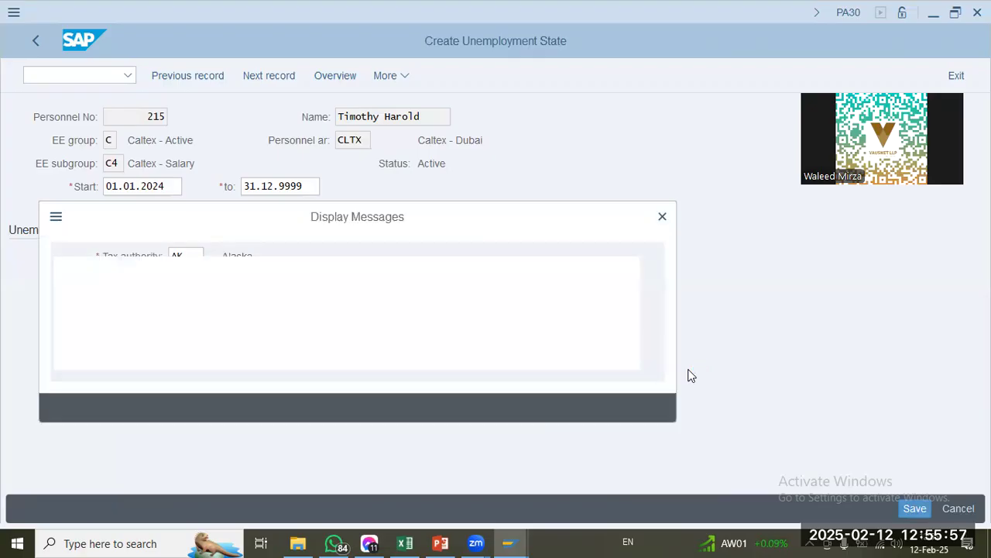
pyautogui.press('Return')
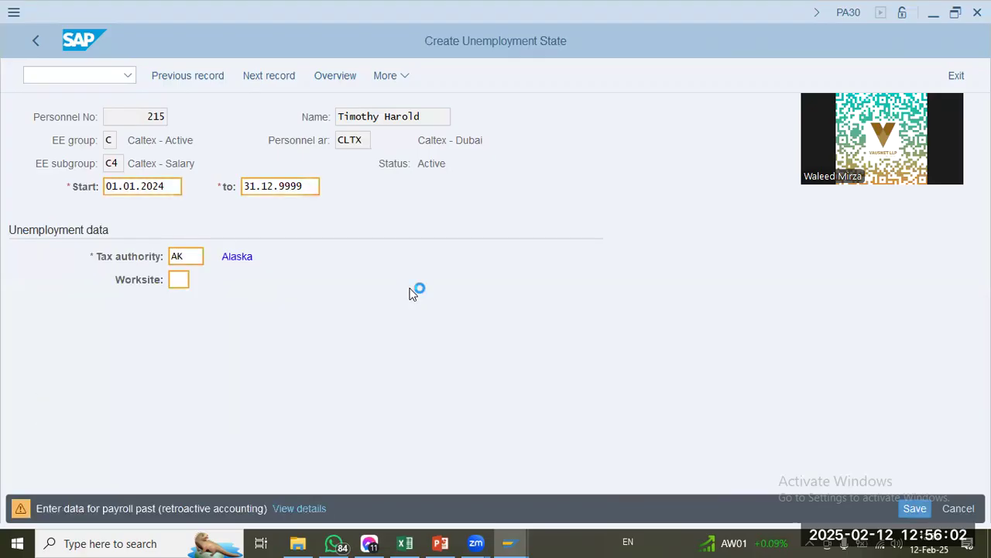
pyautogui.press('Return')
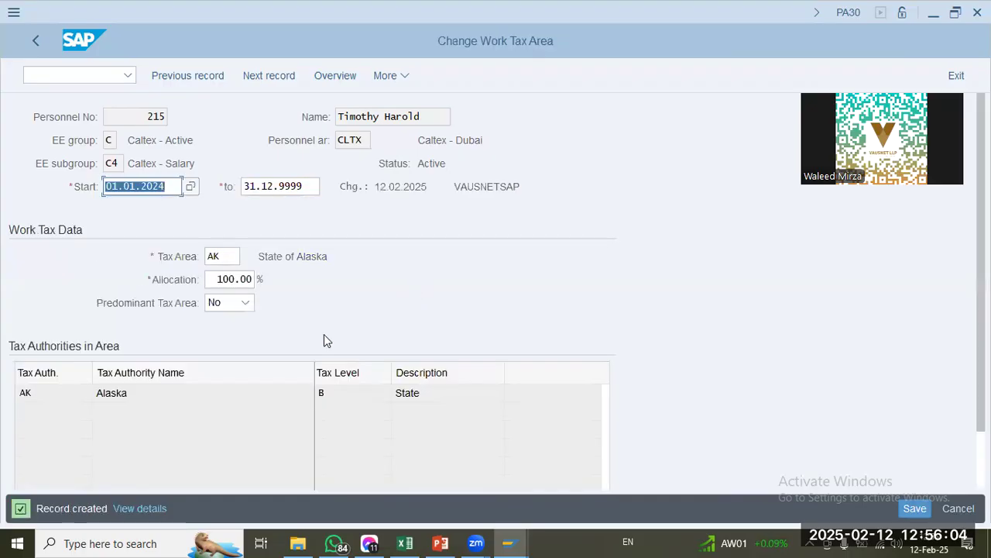
# Step: Save the employee's work tax area record, and save the Alaska unemployment state record without a worksite
pyautogui.hotkey('ctrl', 's')
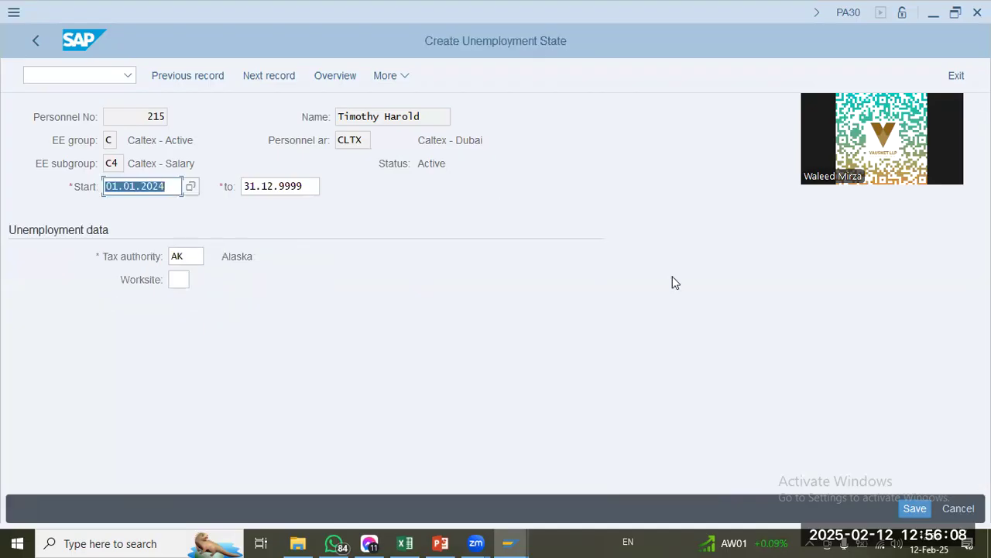
pyautogui.click(916, 508)
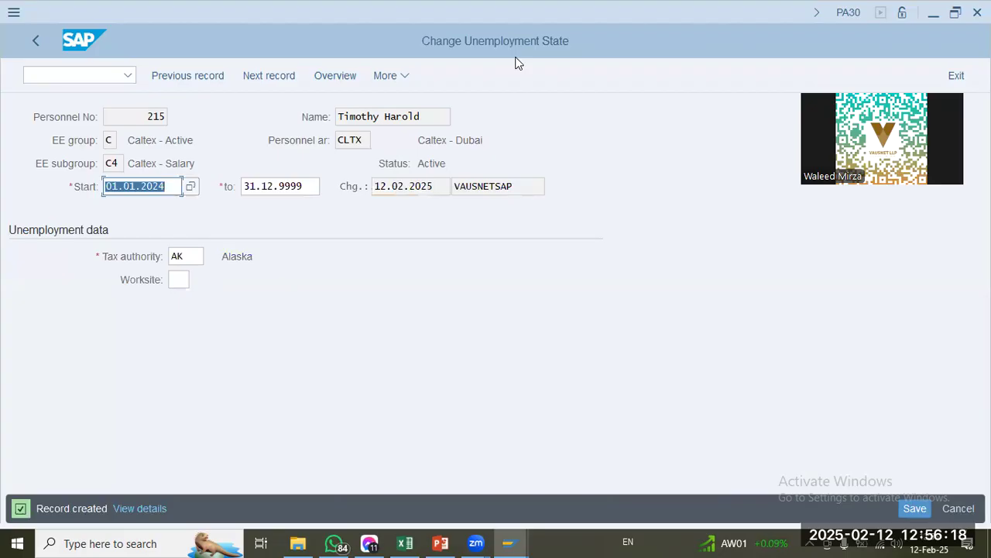
pyautogui.click(916, 508)
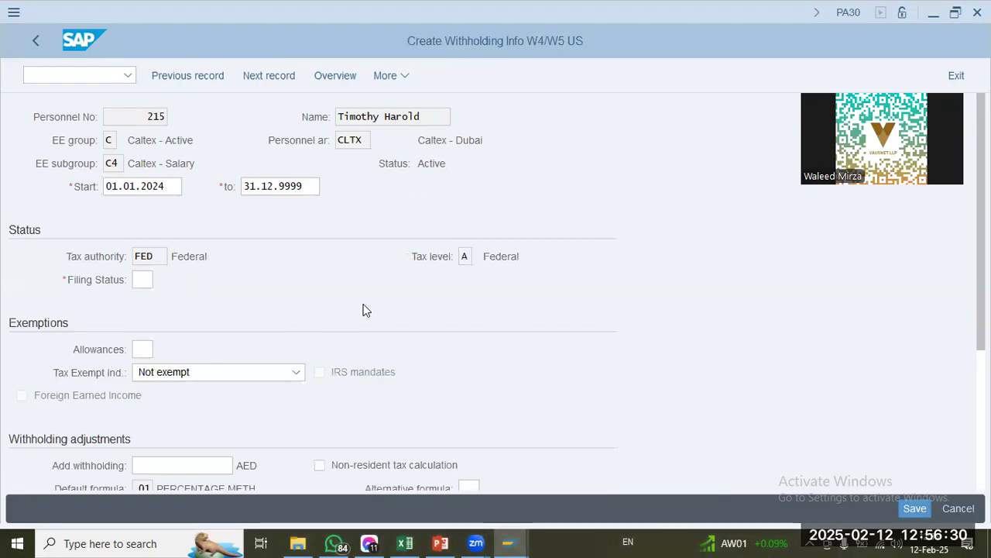
# Step: Create the federal W4/W5 withholding record with filing status 01 (Single) and Not exempt, accepting the retroactive accounting warning
pyautogui.press('F4')
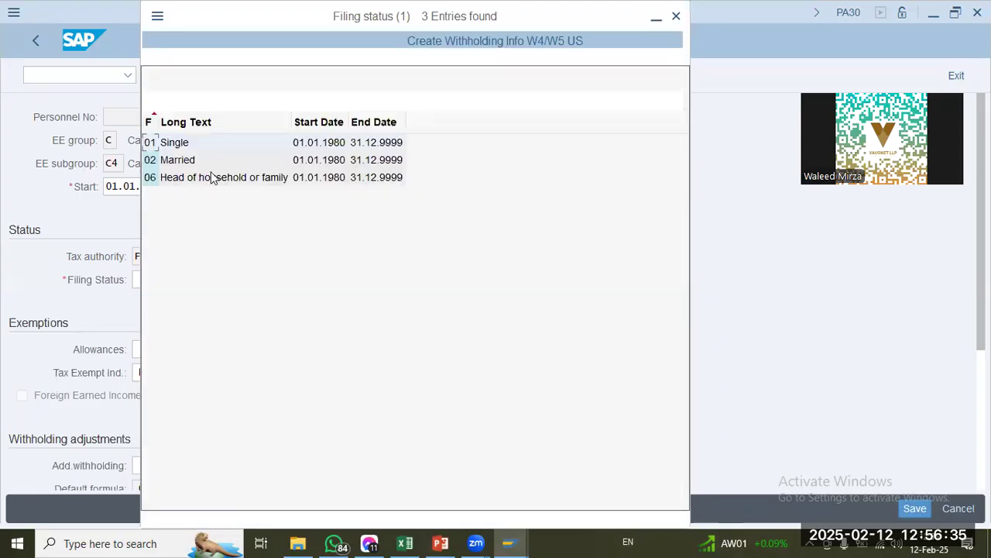
pyautogui.press('Escape')
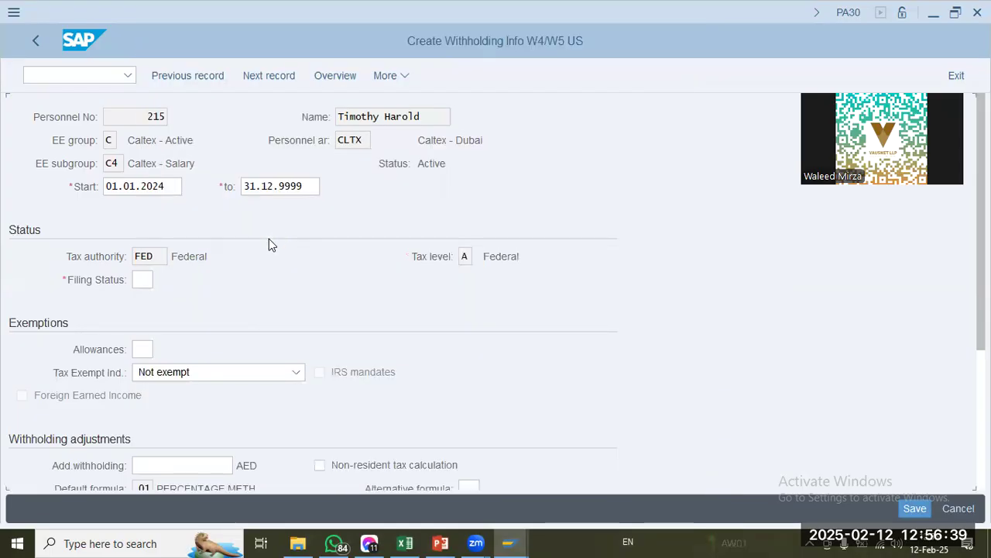
pyautogui.scroll(-3, 300, 403)
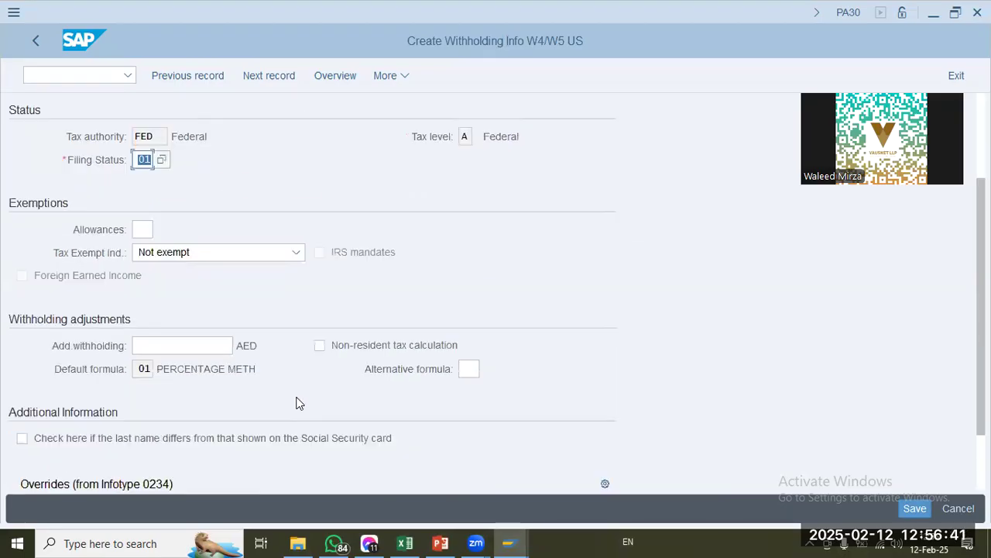
pyautogui.scroll(-3, 298, 402)
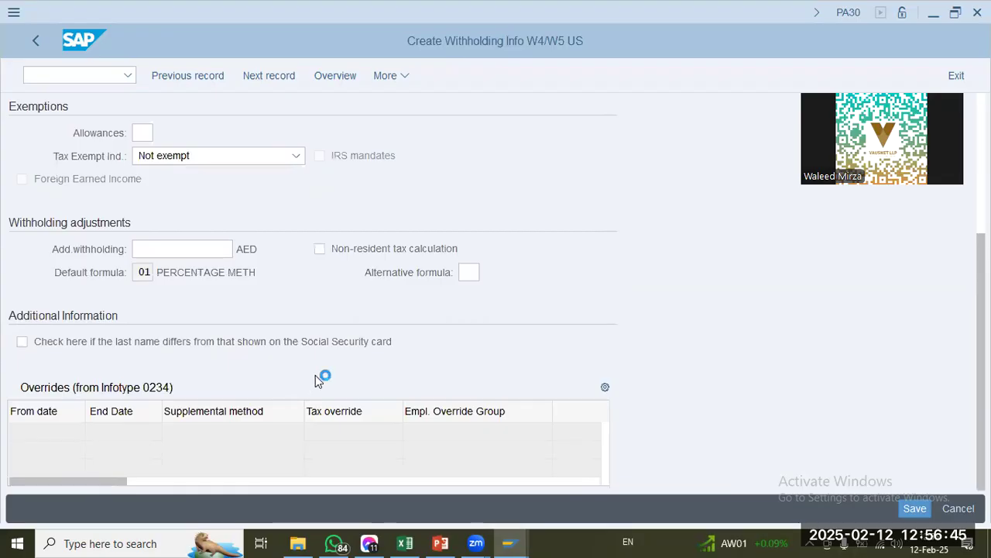
pyautogui.press('Return')
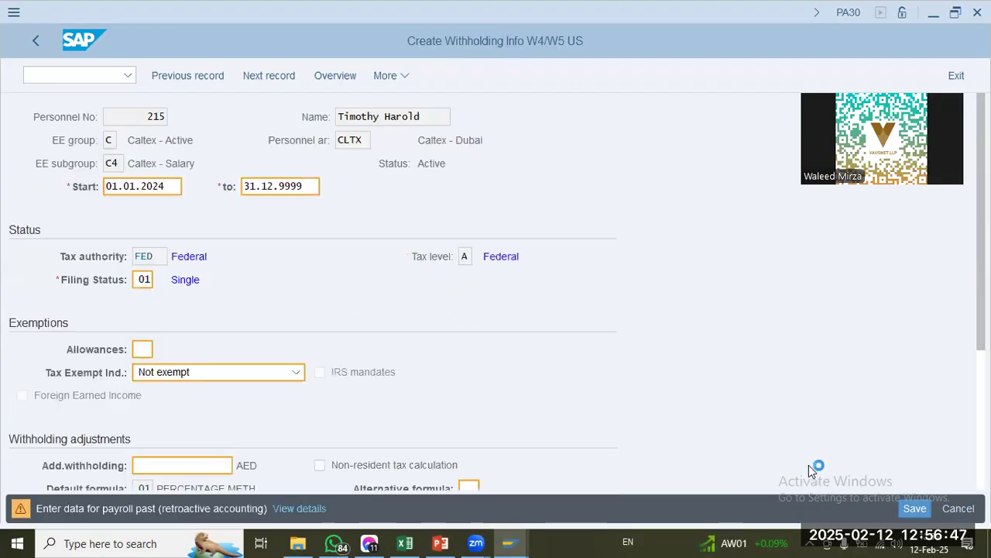
pyautogui.press('Return')
pyautogui.click(929, 512)
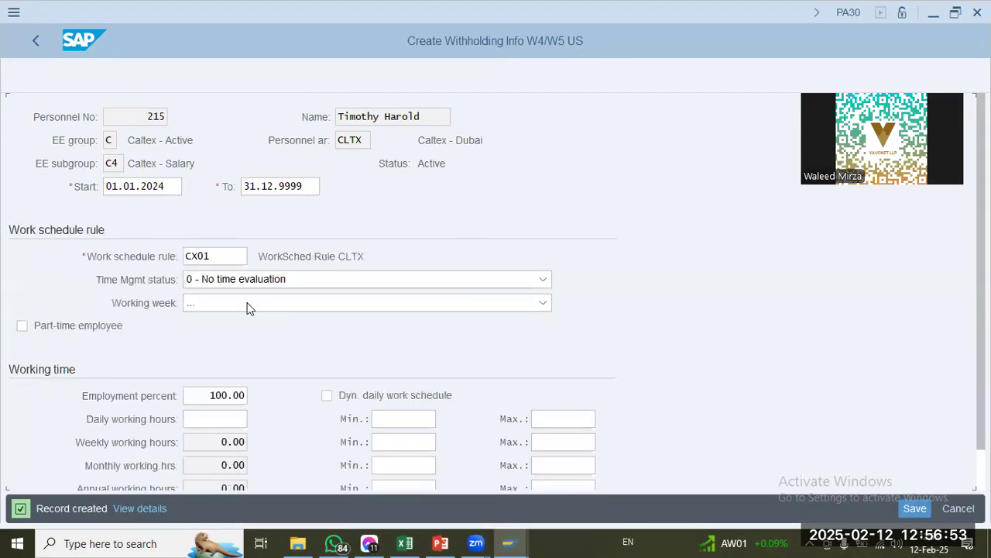
# Step: Set the planned working week to Working week Monday and daily working hours to 8, with minimum 6 and maximum 10
pyautogui.click(248, 304)
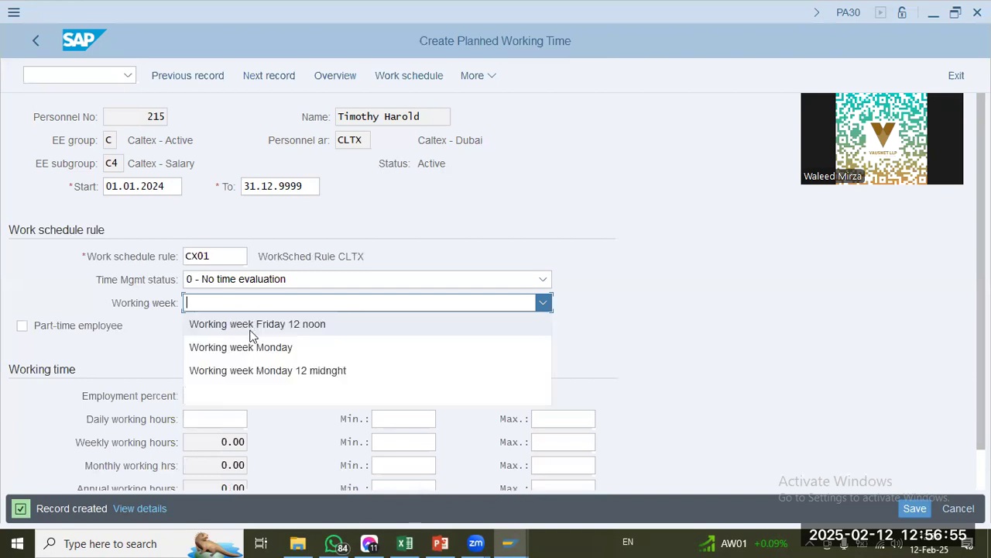
pyautogui.click(251, 354)
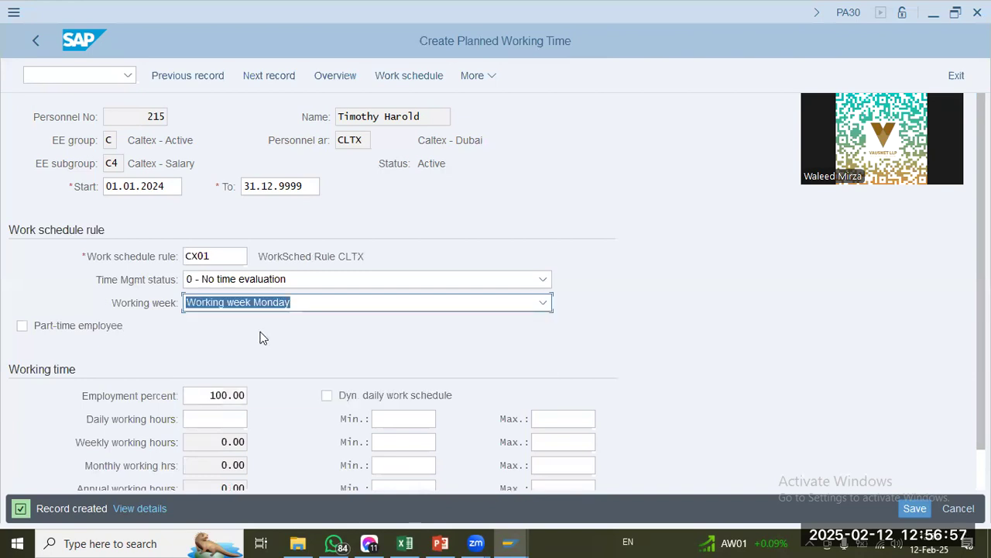
pyautogui.scroll(-1, 262, 334)
pyautogui.scroll(-2, 199, 372)
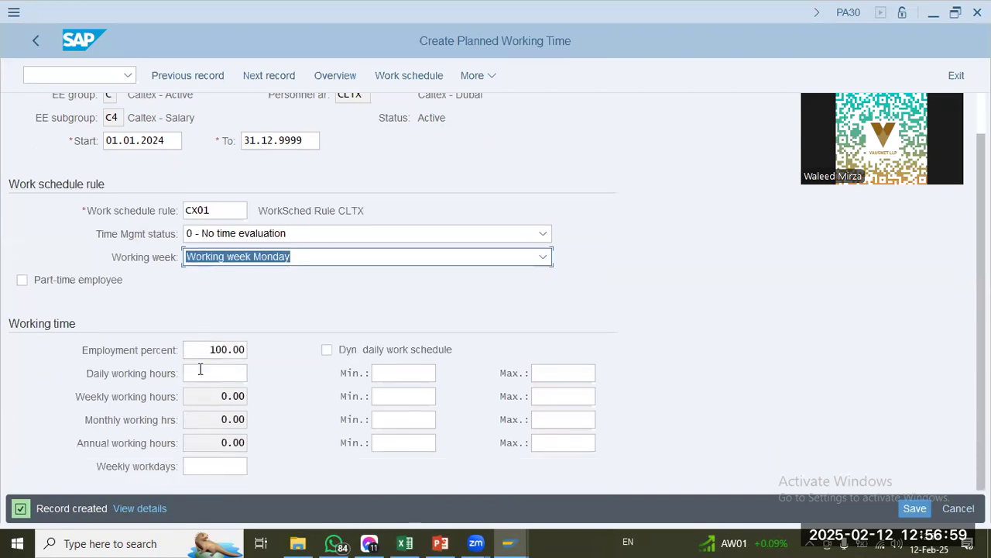
pyautogui.click(287, 383)
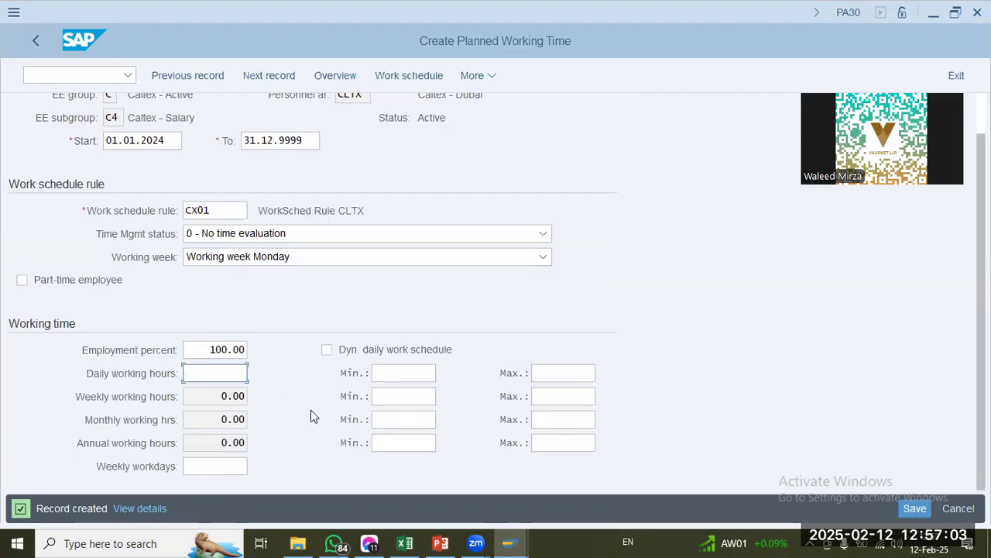
pyautogui.write('8')
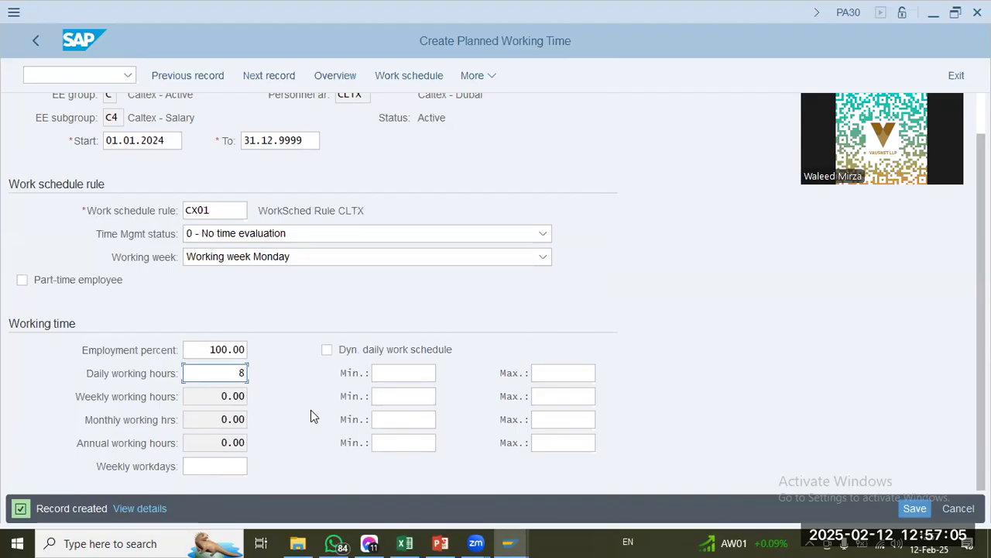
pyautogui.press('Tab')
pyautogui.write('6')
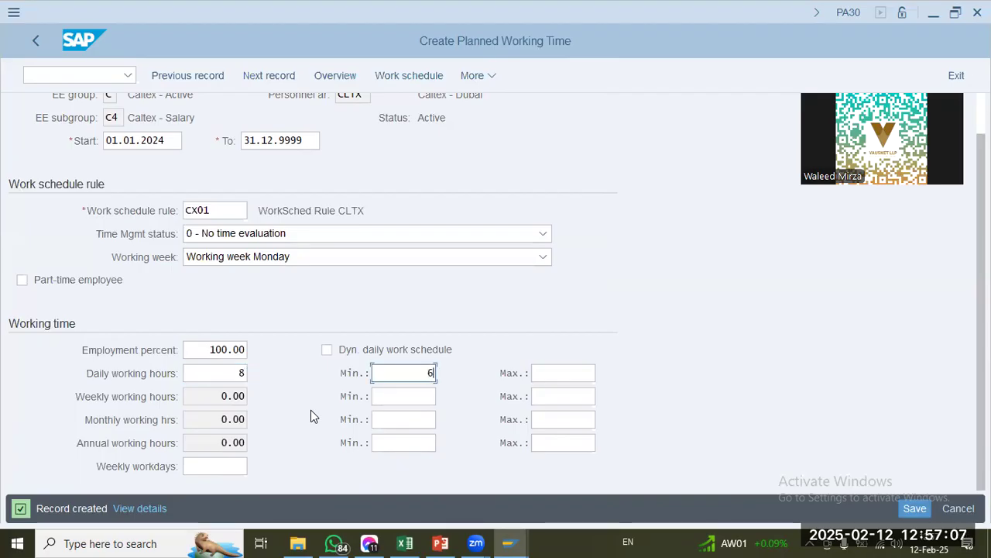
pyautogui.press('Tab')
pyautogui.write('10')
pyautogui.press('Tab')
# Step: Set the weekly workdays to 5, accept the retroactive accounting warning and save the planned working time record
pyautogui.click(228, 466)
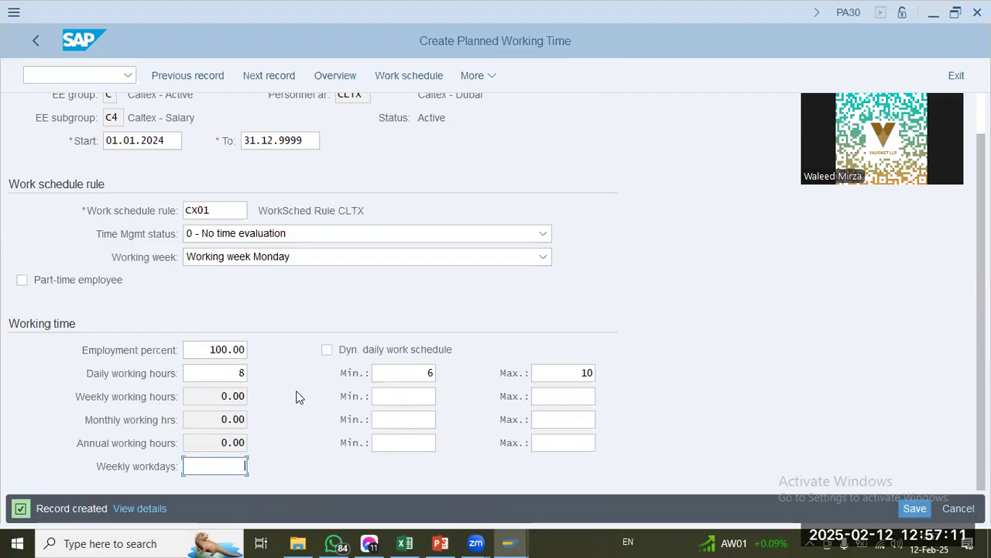
pyautogui.write('5')
pyautogui.press('Return')
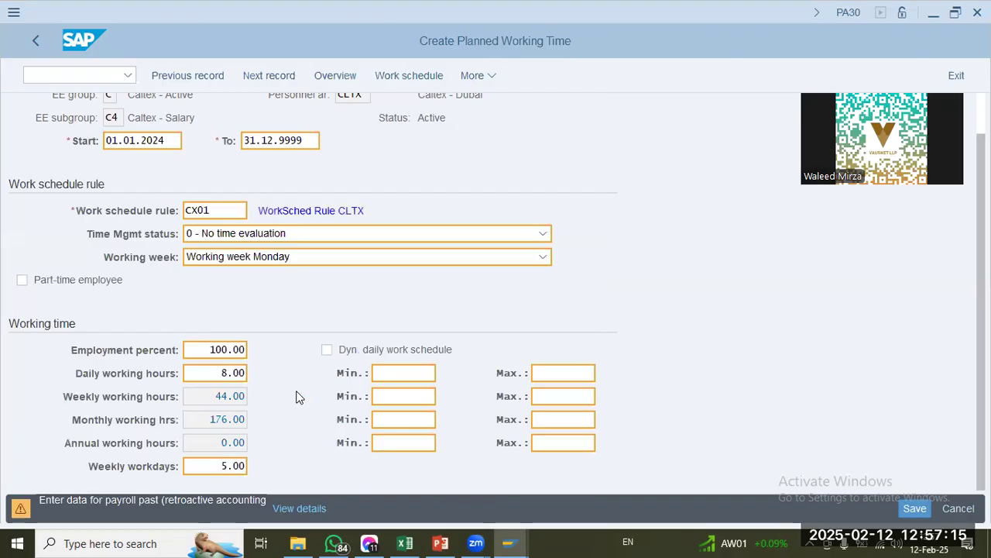
pyautogui.press('Return')
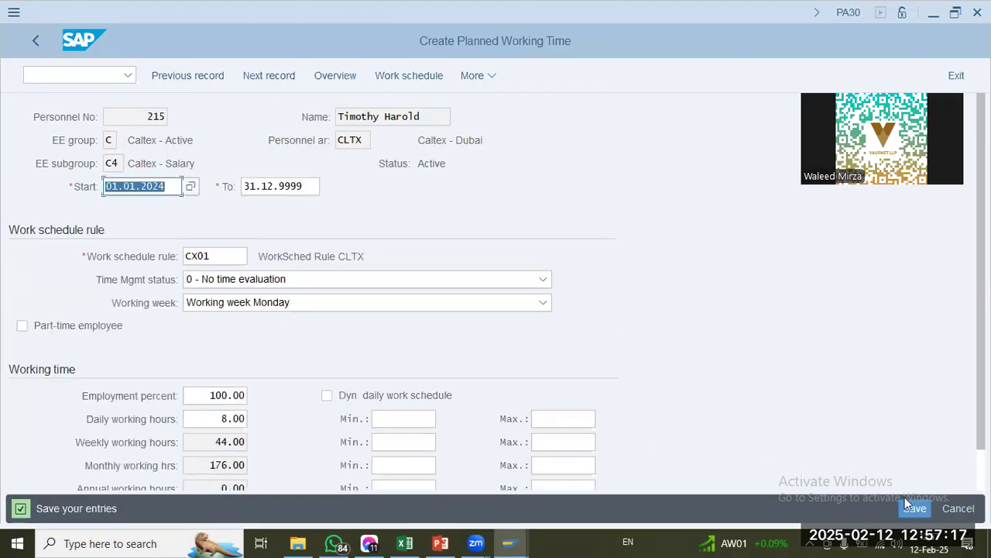
pyautogui.click(915, 508)
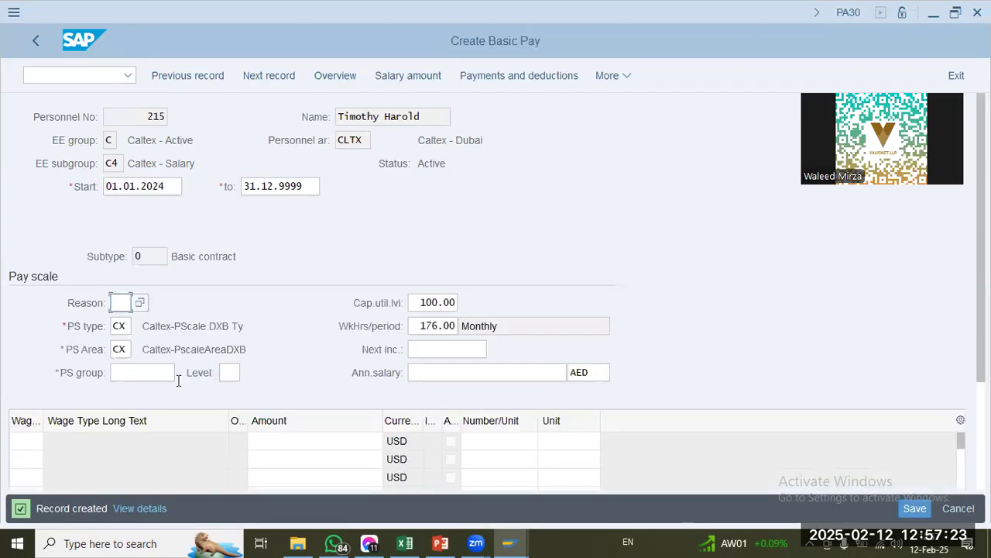
# Step: Look up the pay scale groups available for pay scale type CX and area CX, and examine the Basic Pay record's fields
pyautogui.click(177, 379)
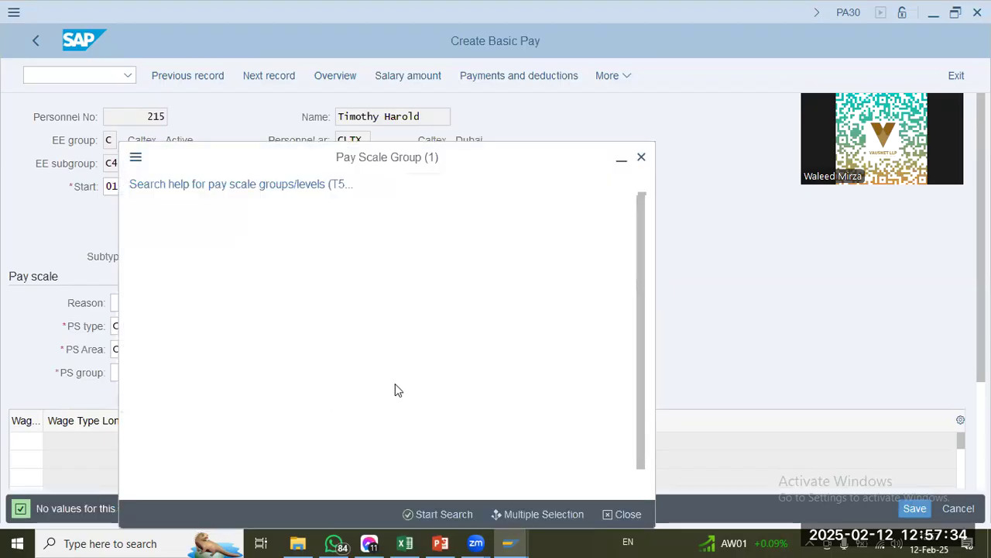
pyautogui.click(448, 514)
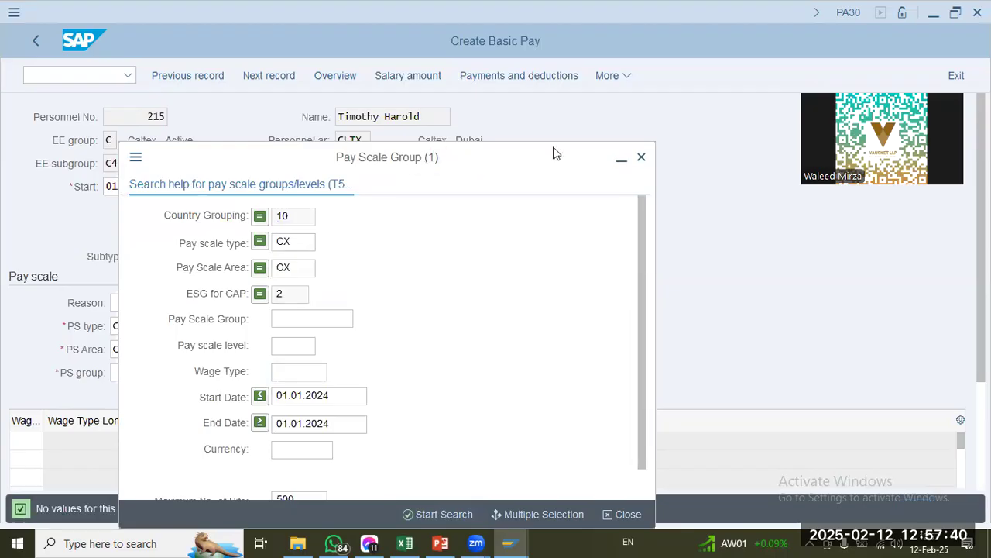
pyautogui.click(643, 159)
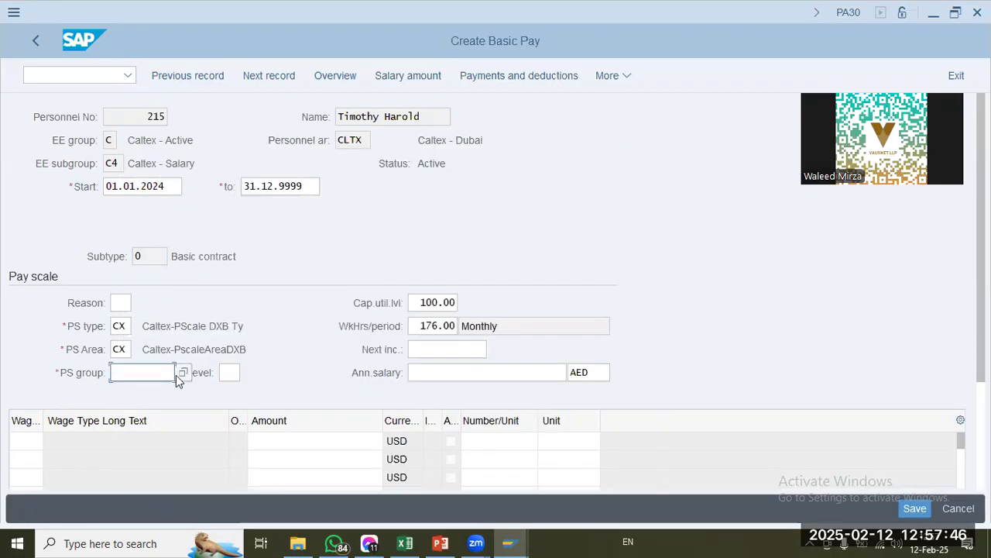
pyautogui.click(137, 376)
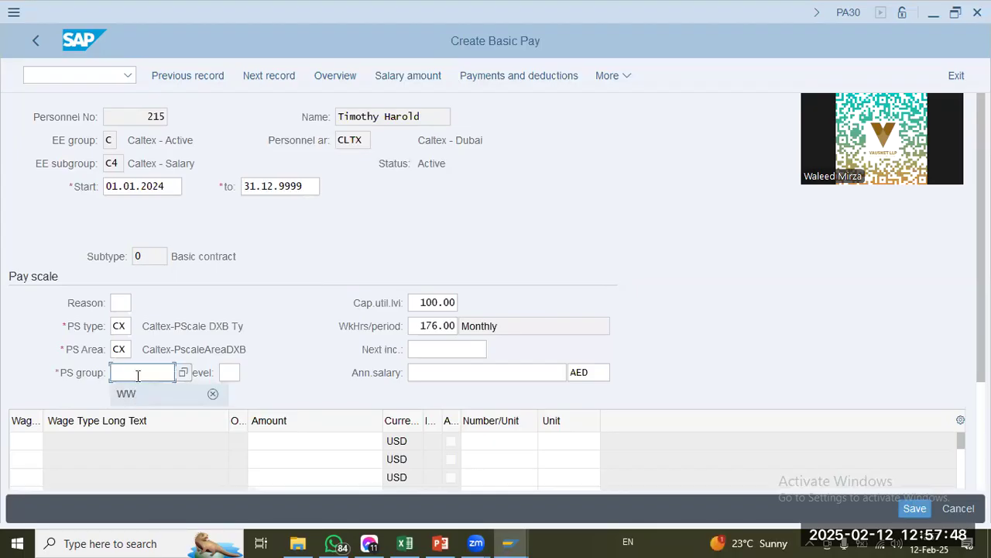
pyautogui.click(434, 352)
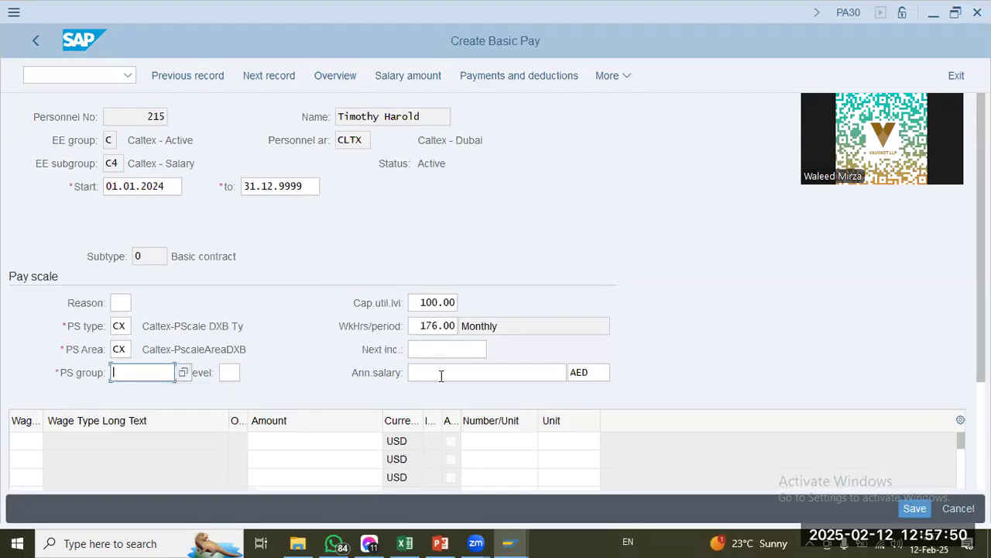
pyautogui.press('Tab')
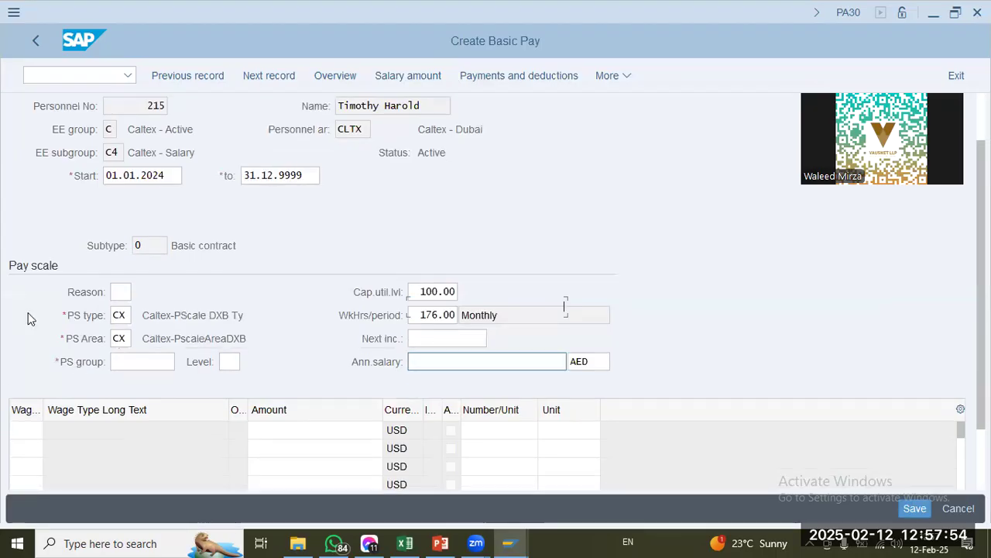
pyautogui.scroll(-3, 31, 321)
pyautogui.press('Tab')
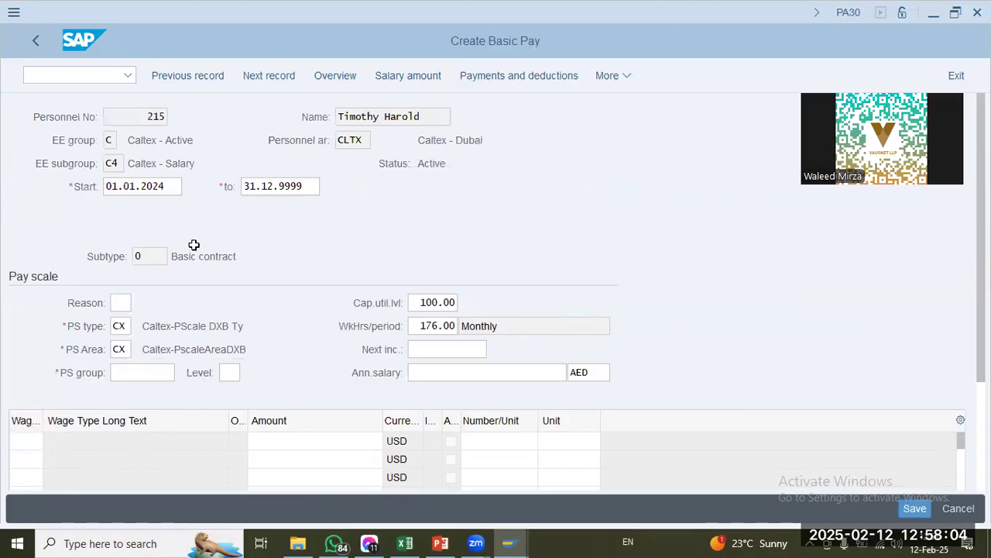
pyautogui.click(146, 370)
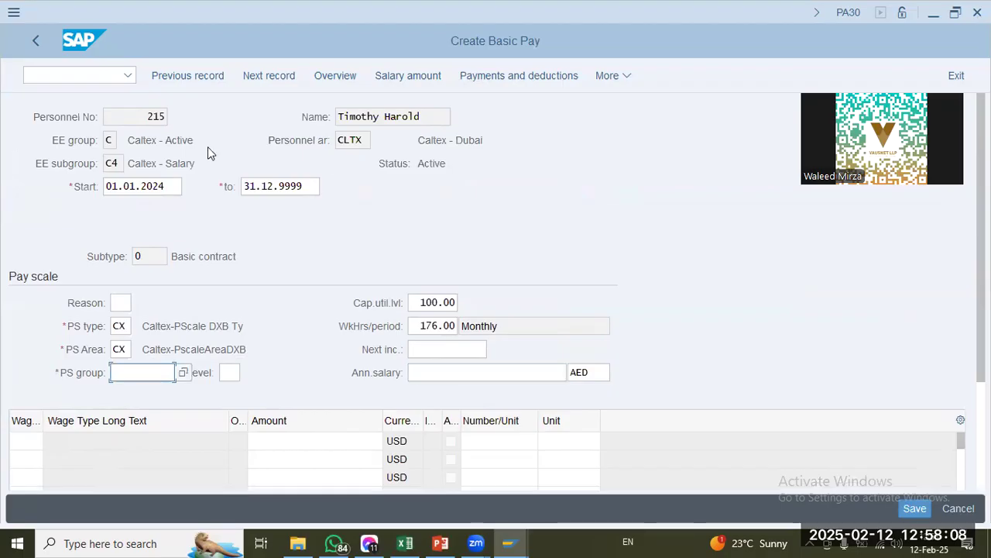
pyautogui.click(143, 114)
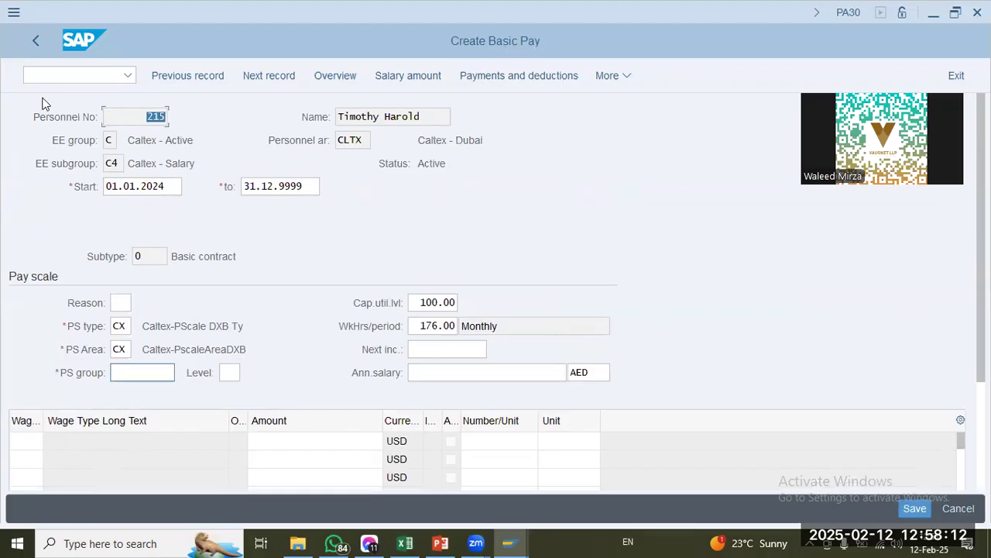
# Step: Open the customizing transaction SPRO from the Basic Pay record
pyautogui.click(62, 76)
pyautogui.write('/n')
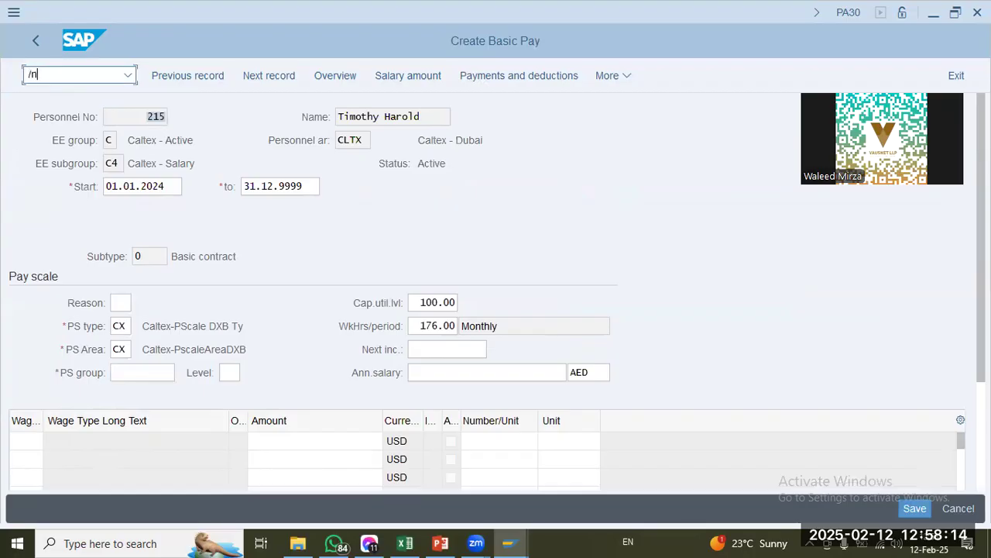
pyautogui.write('o spro')
pyautogui.press('Return')
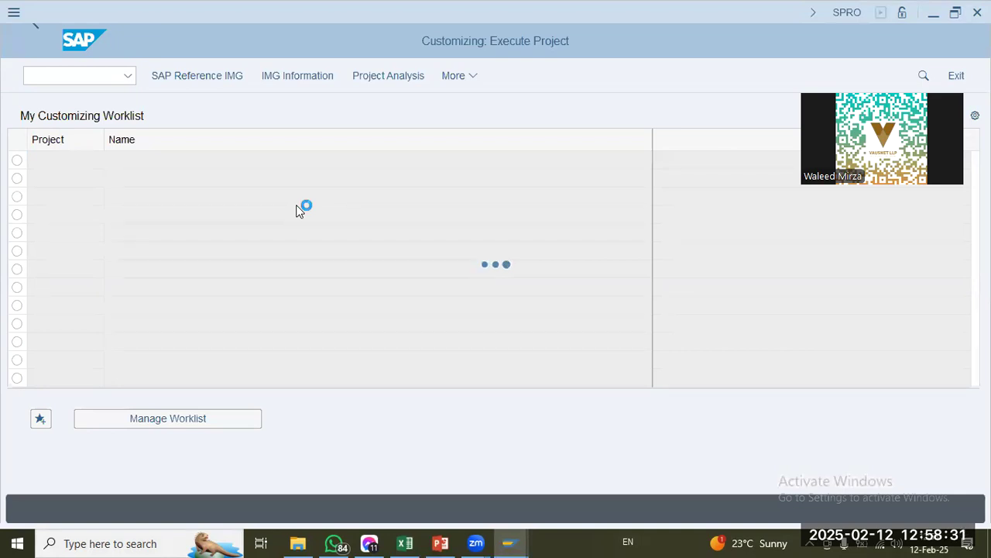
# Step: Switch to the PowerPoint lecture and review slides 4 and 5 for the basic pay configuration path
pyautogui.click(439, 542)
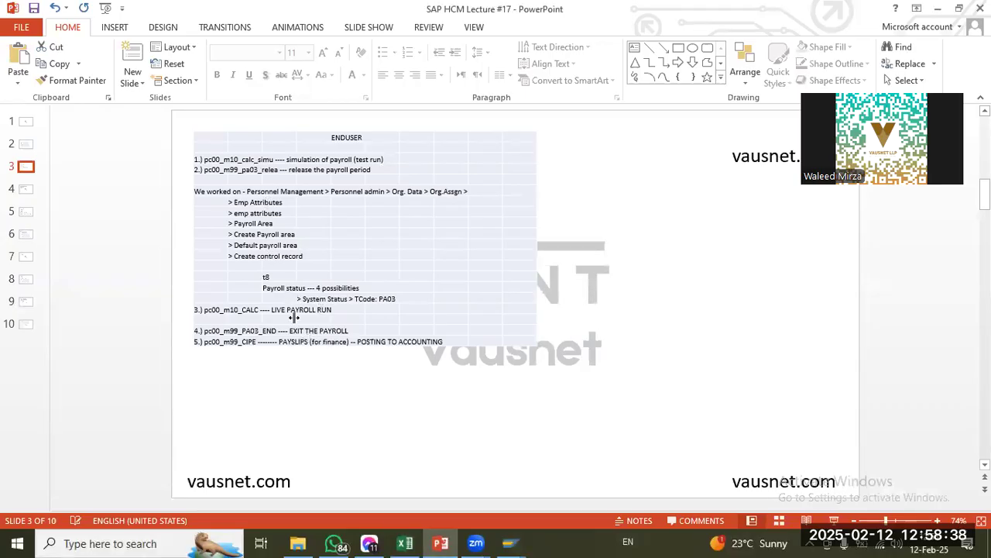
pyautogui.click(20, 190)
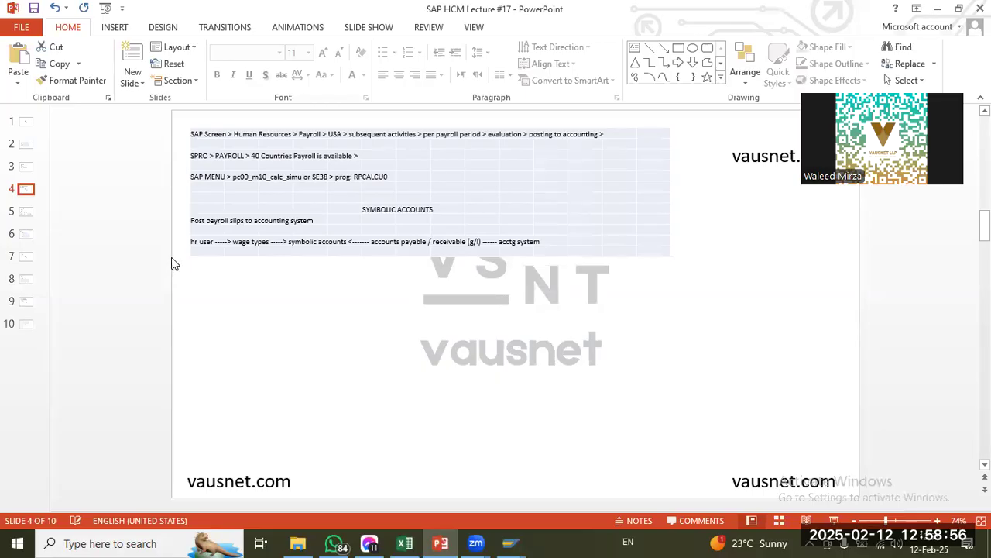
pyautogui.click(26, 211)
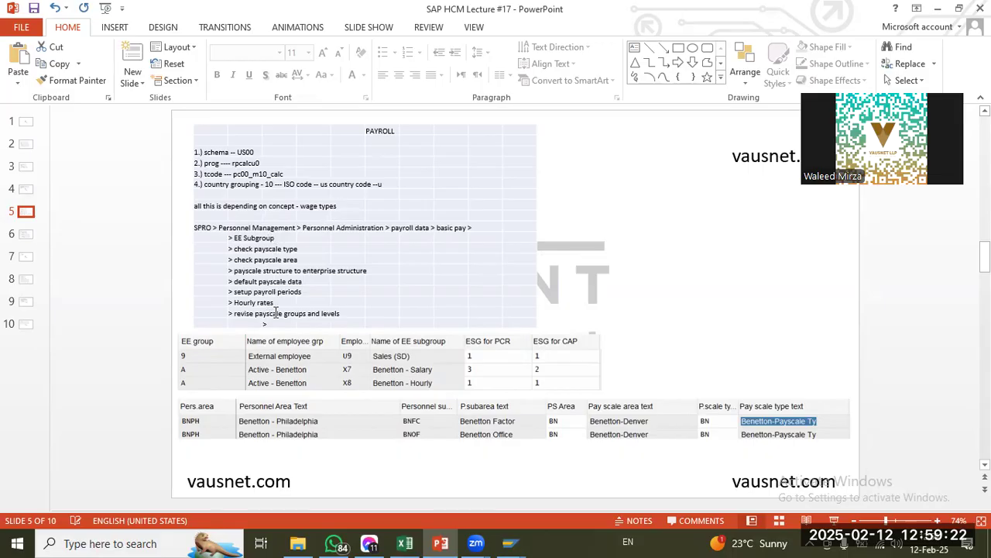
# Step: Switch back to the SAP implementation guide and expand Personnel Management, Personnel Administration, Payroll Data and Basic Pay
pyautogui.click(442, 542)
pyautogui.click(170, 334)
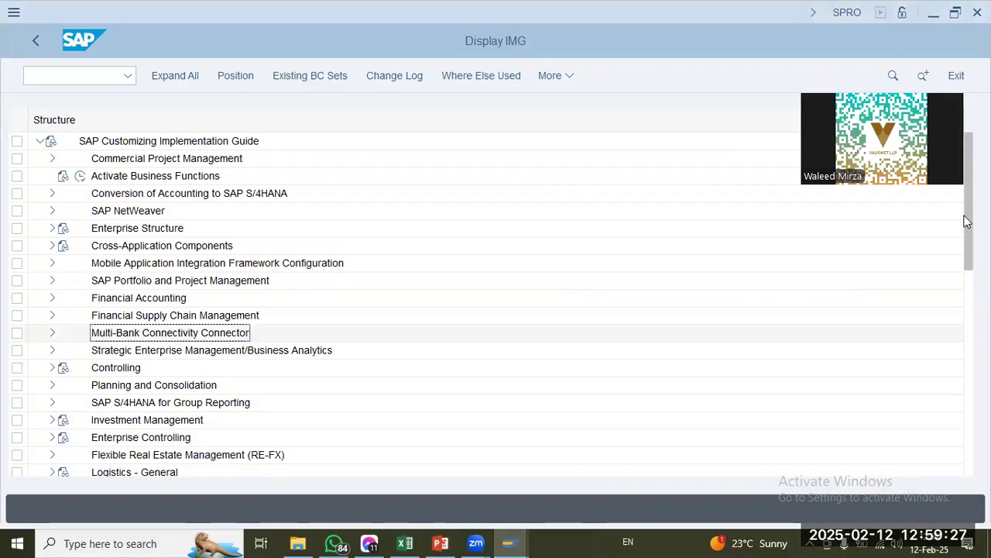
pyautogui.moveTo(967, 218); pyautogui.dragTo(956, 409)
pyautogui.press('Down')
pyautogui.press('Down')
pyautogui.press('Down')
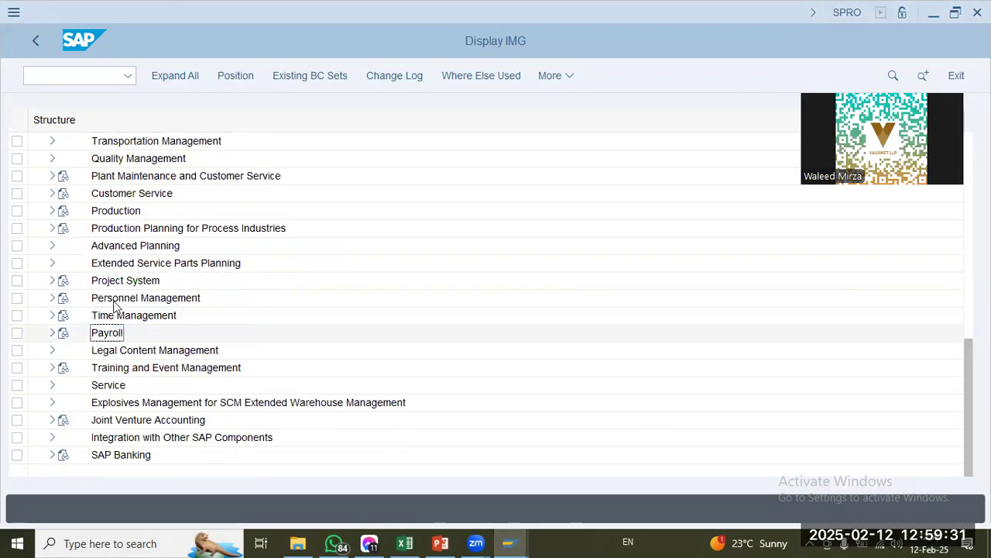
pyautogui.click(51, 298)
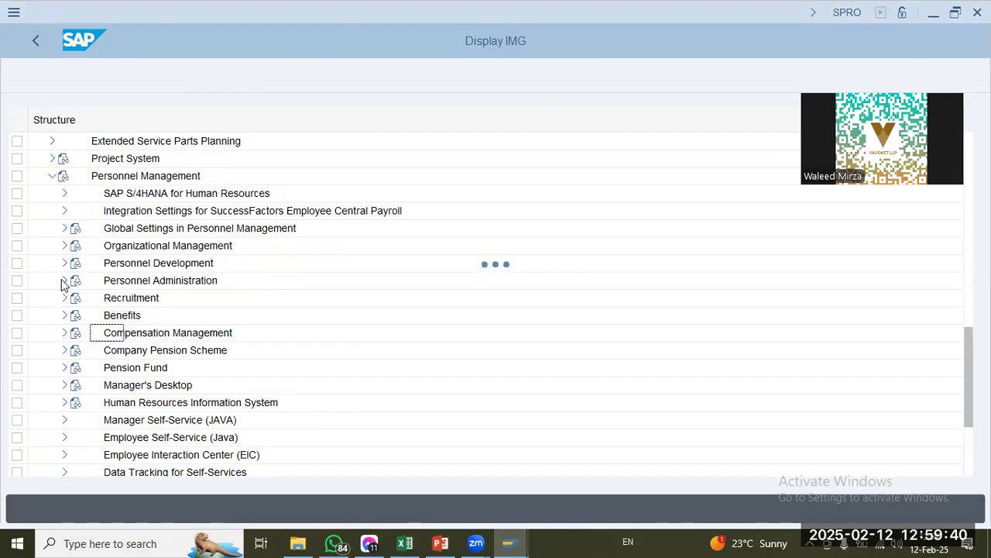
pyautogui.click(64, 281)
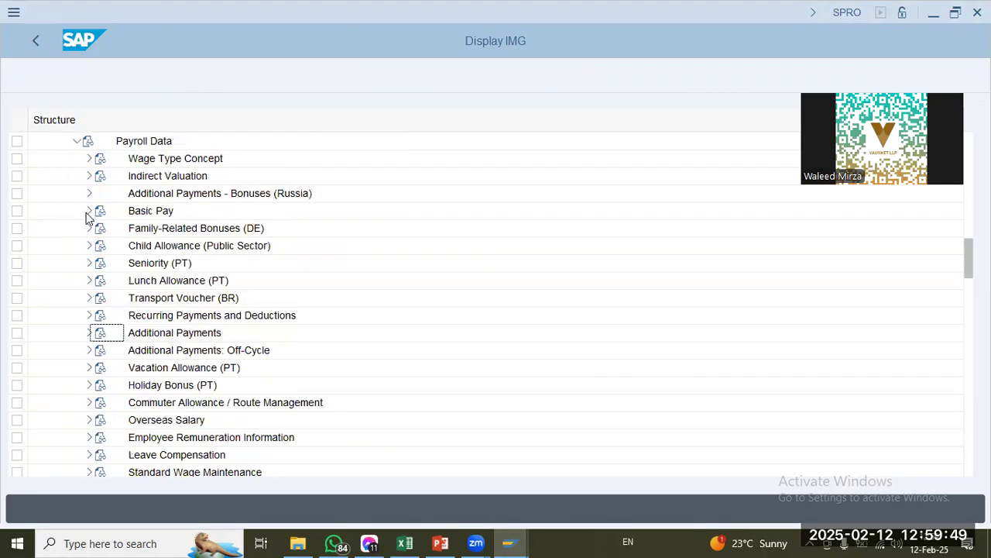
pyautogui.click(88, 211)
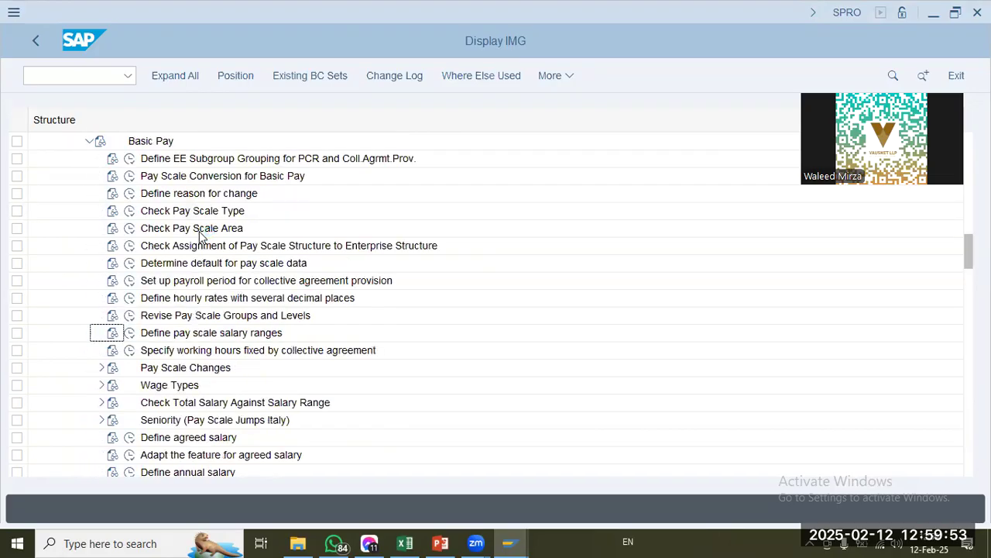
# Step: Open the Revise Pay Scale Groups and Levels activity for pay scale type CX and pay scale area CX
pyautogui.click(199, 231)
pyautogui.click(195, 314)
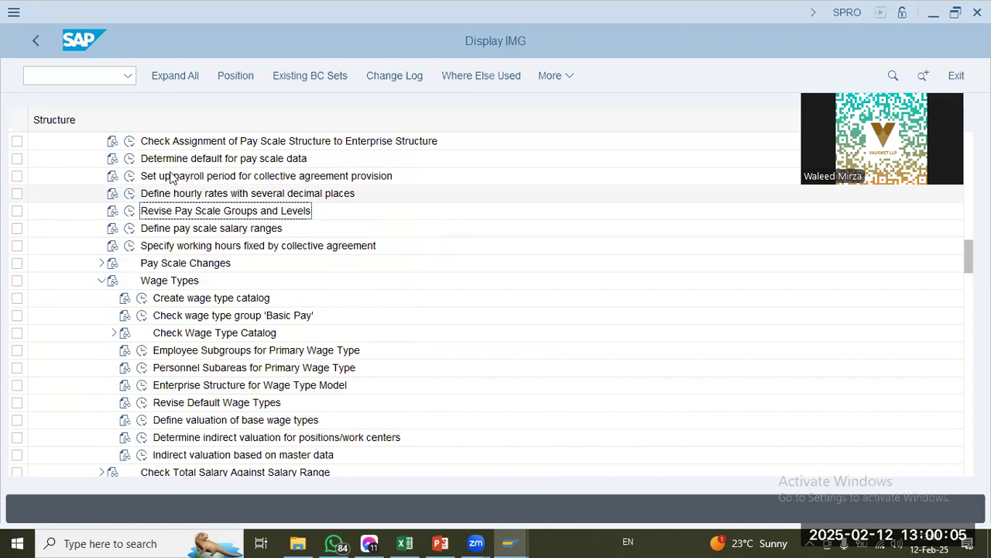
pyautogui.click(131, 214)
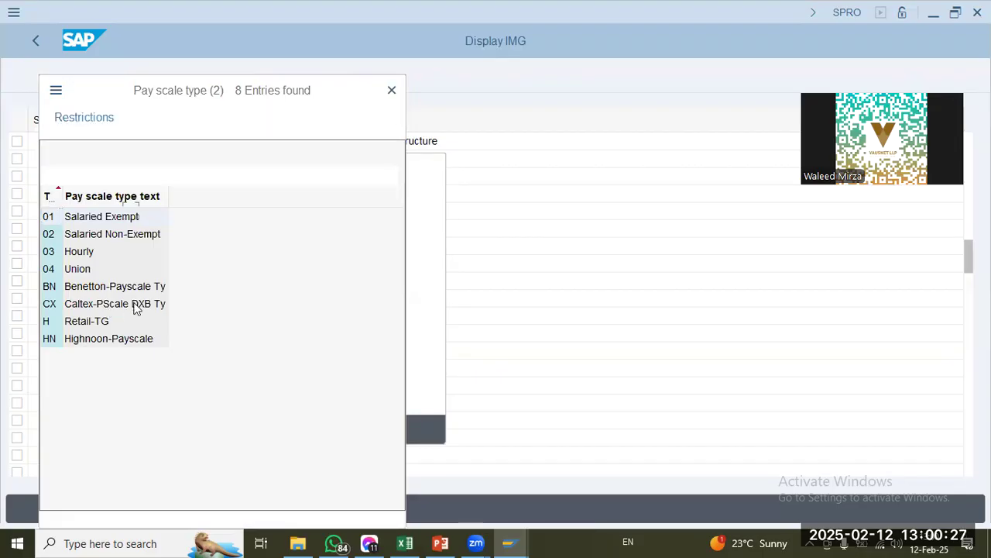
pyautogui.doubleClick(117, 308)
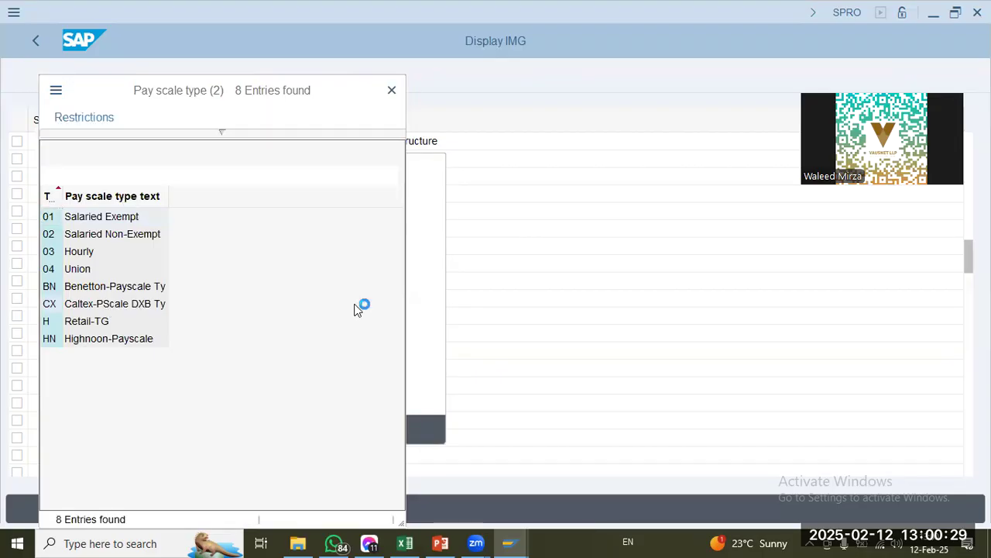
pyautogui.click(333, 334)
pyautogui.click(350, 335)
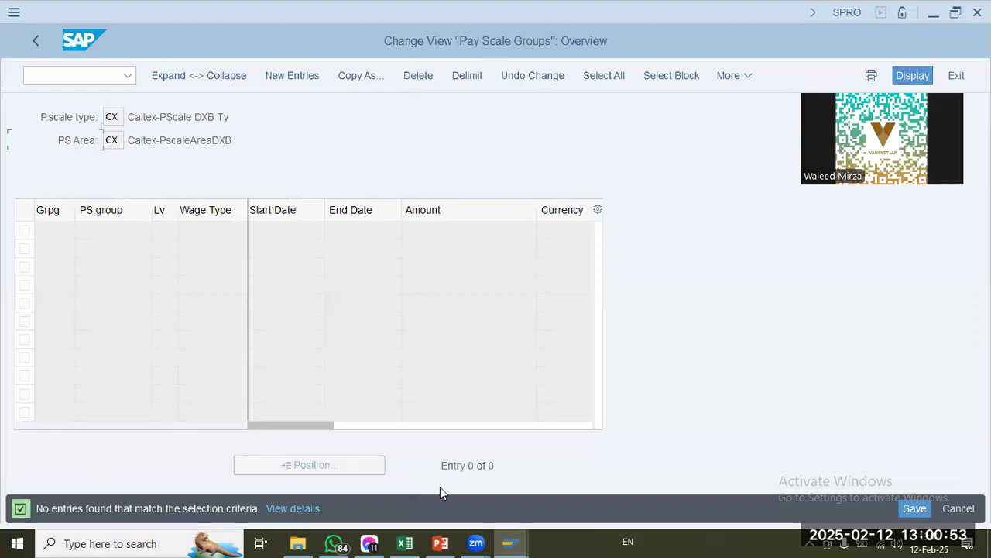
# Step: Switch to the Create Basic Pay record and check its pay scale group field
pyautogui.hotkey('alt', 'Tab')
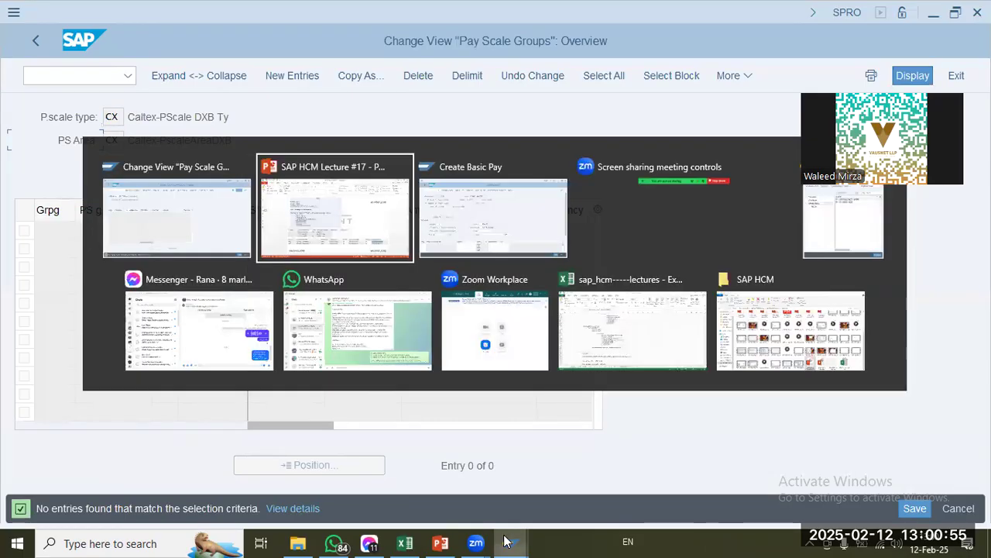
pyautogui.hotkey('alt', 'Tab')
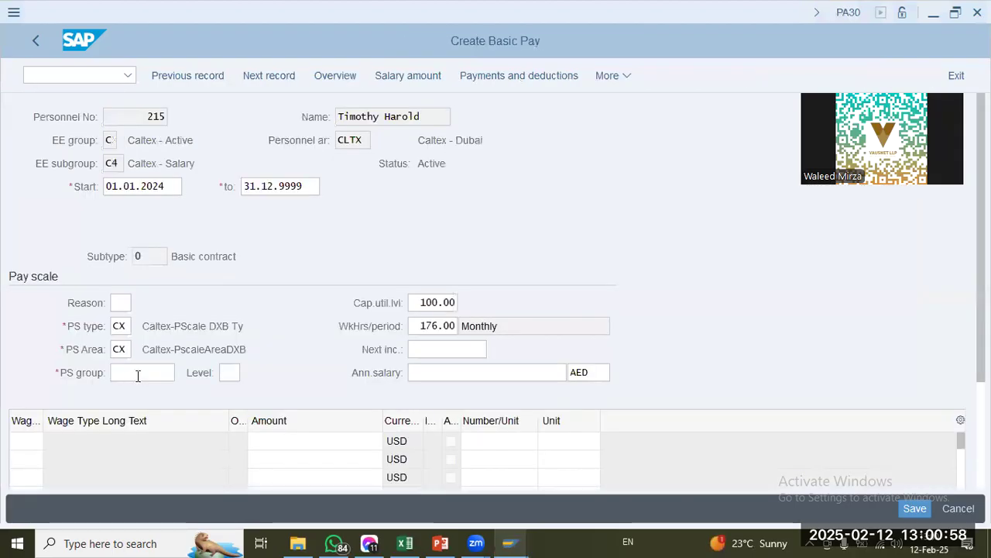
pyautogui.click(137, 376)
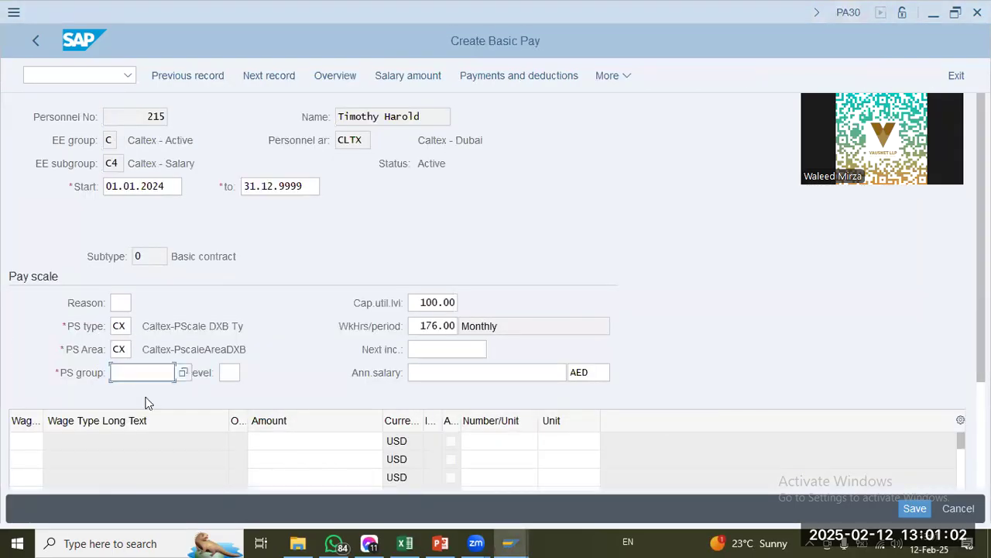
# Step: Return to the Pay Scale Groups view and start a new entry with grouping c and pay scale group cltx
pyautogui.hotkey('alt', 'Tab')
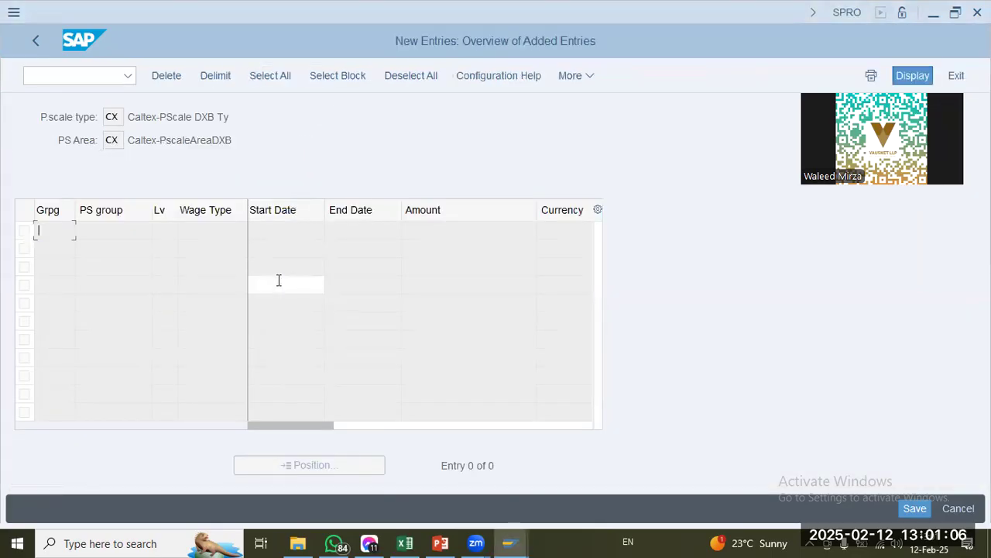
pyautogui.write('c')
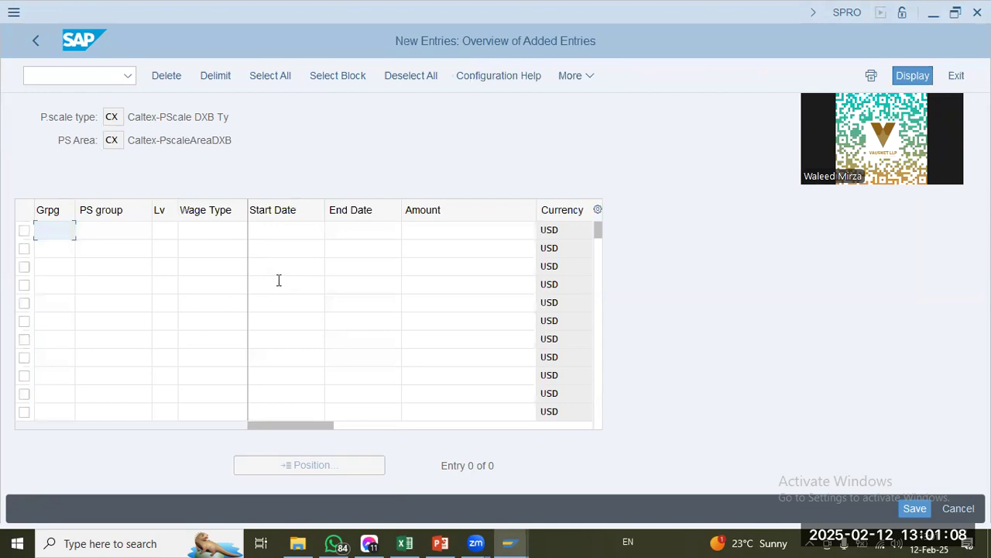
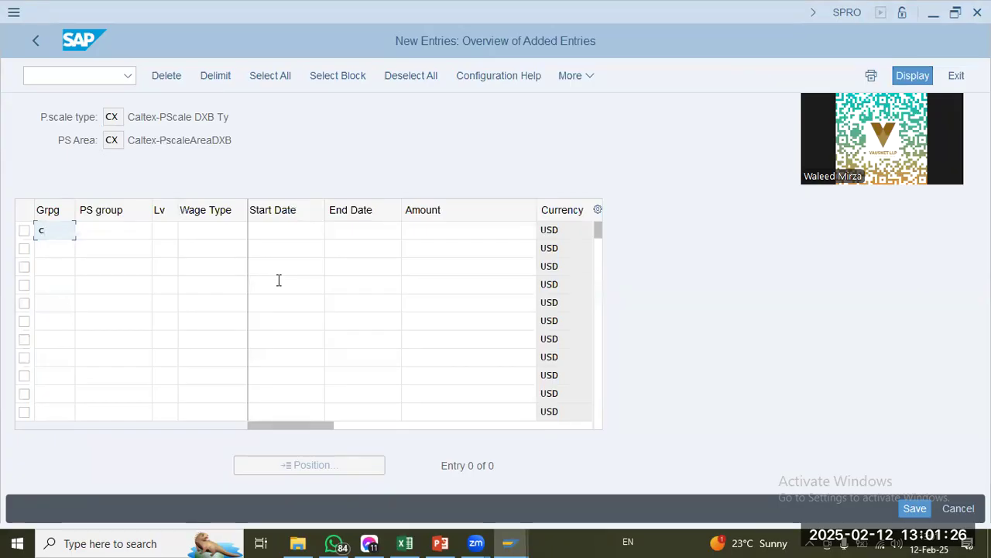
pyautogui.press('Tab')
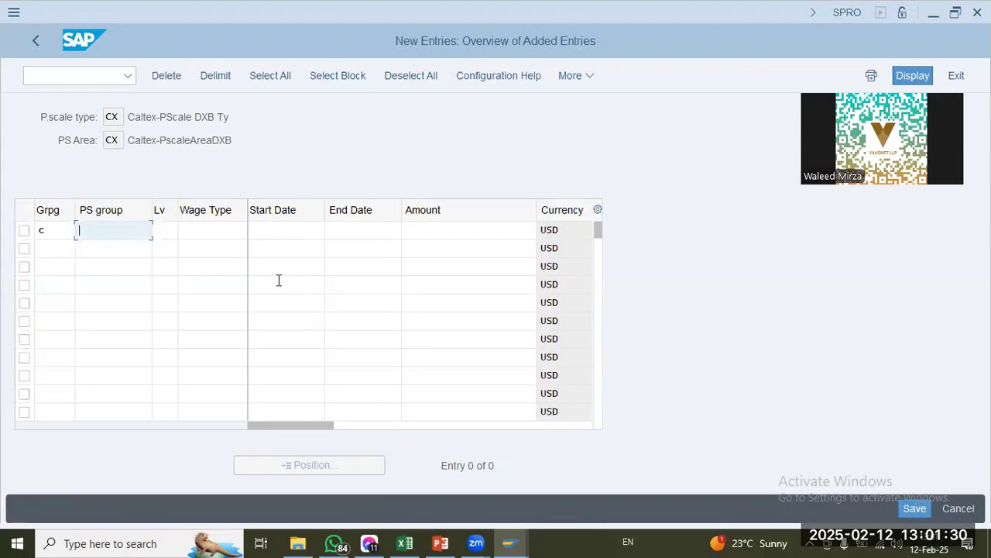
pyautogui.write('cltx')
pyautogui.press('Tab')
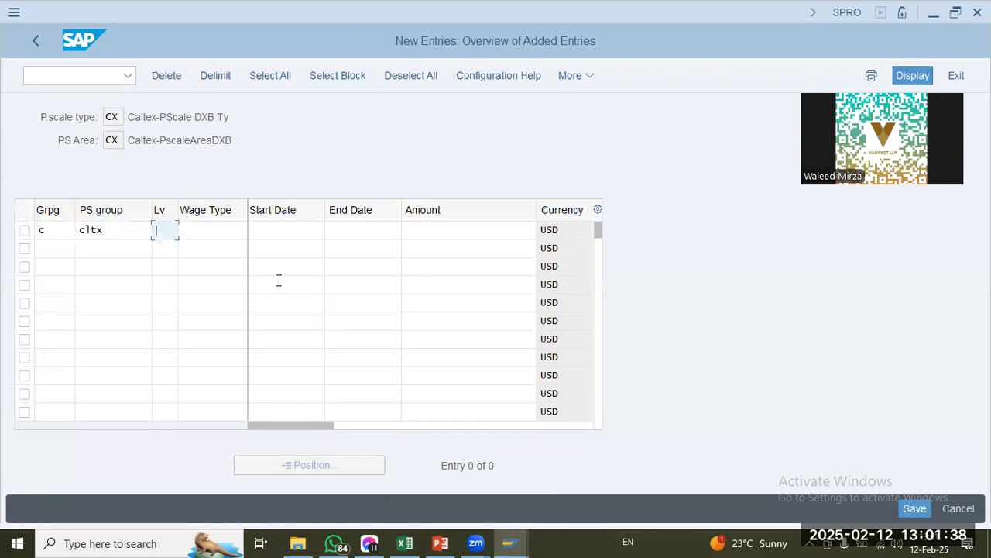
pyautogui.press('Tab')
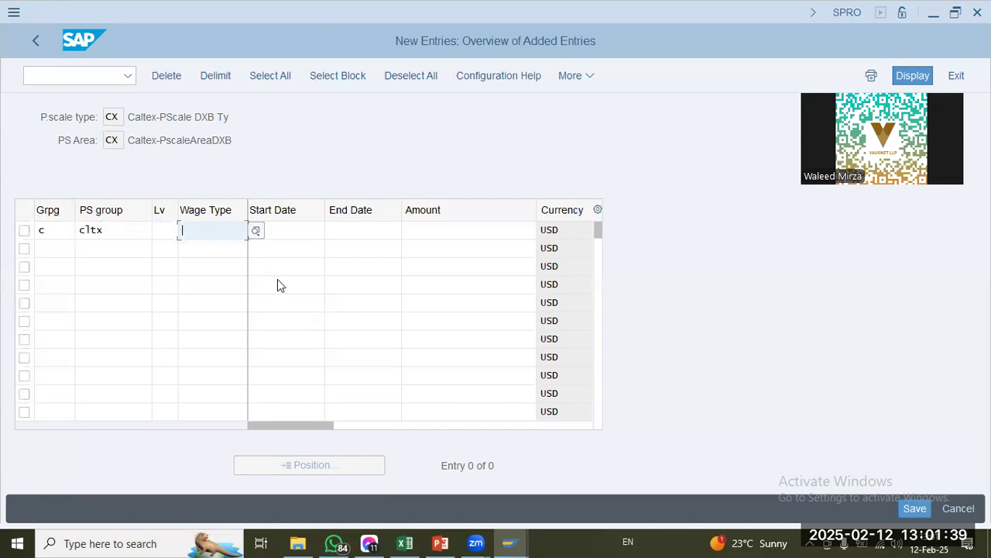
# Step: Look up the possible wage types for the new entry, search the list for "calt" and browse its first entries
pyautogui.click(255, 230)
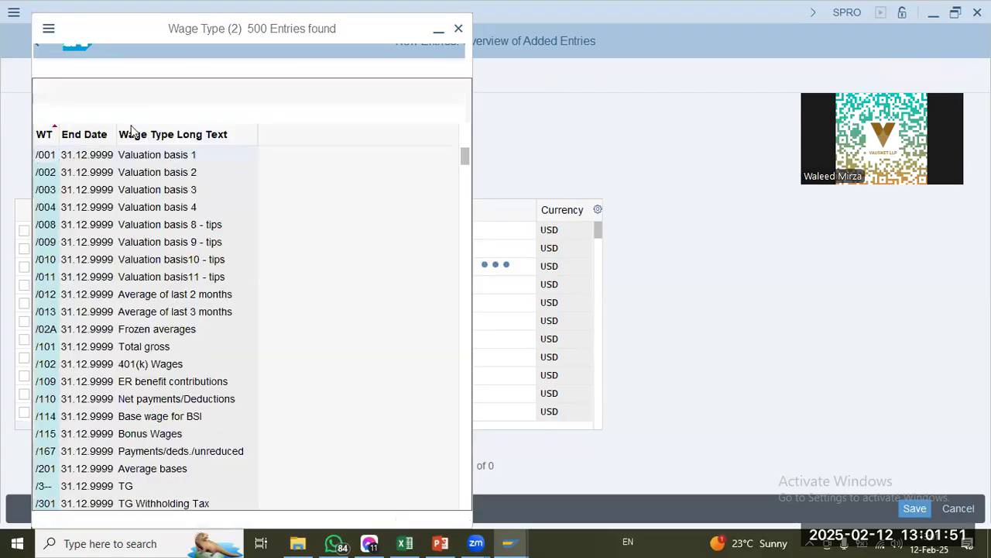
pyautogui.hotkey('ctrl', 'f')
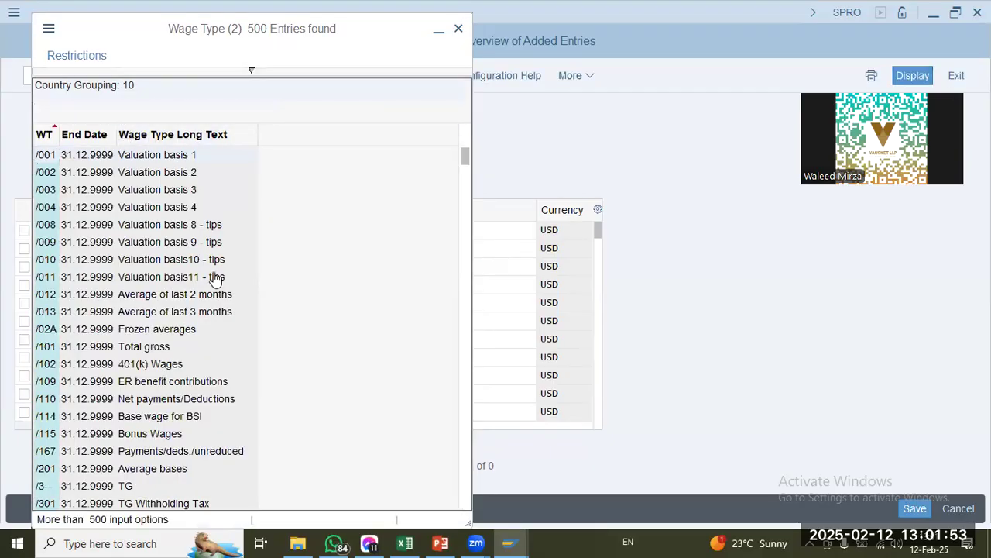
pyautogui.write('calt')
pyautogui.press('Return')
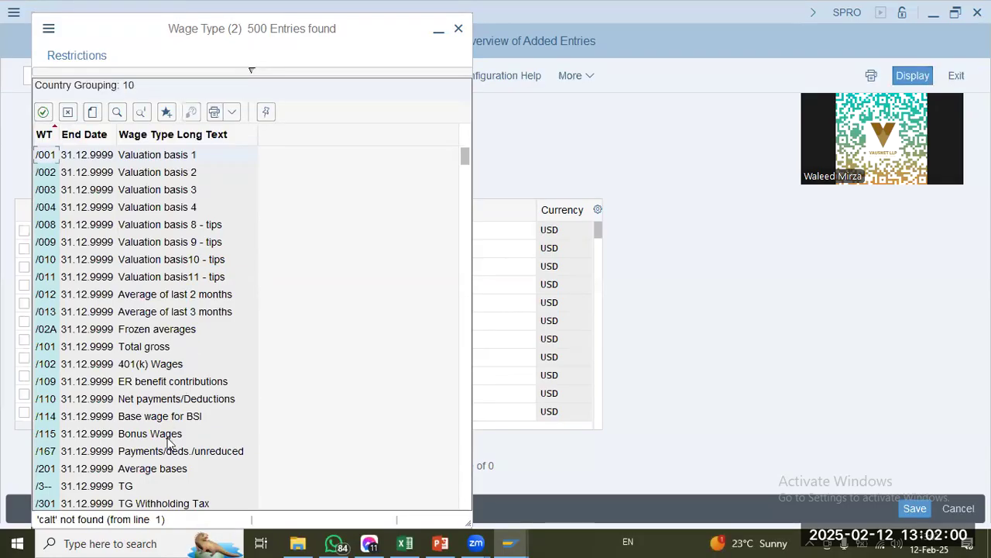
pyautogui.click(152, 349)
pyautogui.scroll(-2, 170, 375)
pyautogui.scroll(-1, 170, 375)
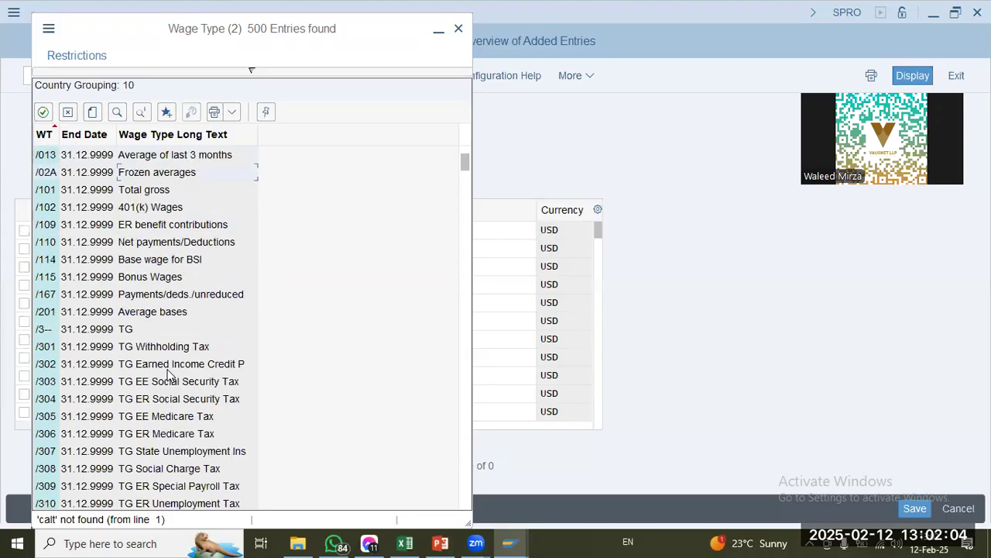
pyautogui.click(155, 346)
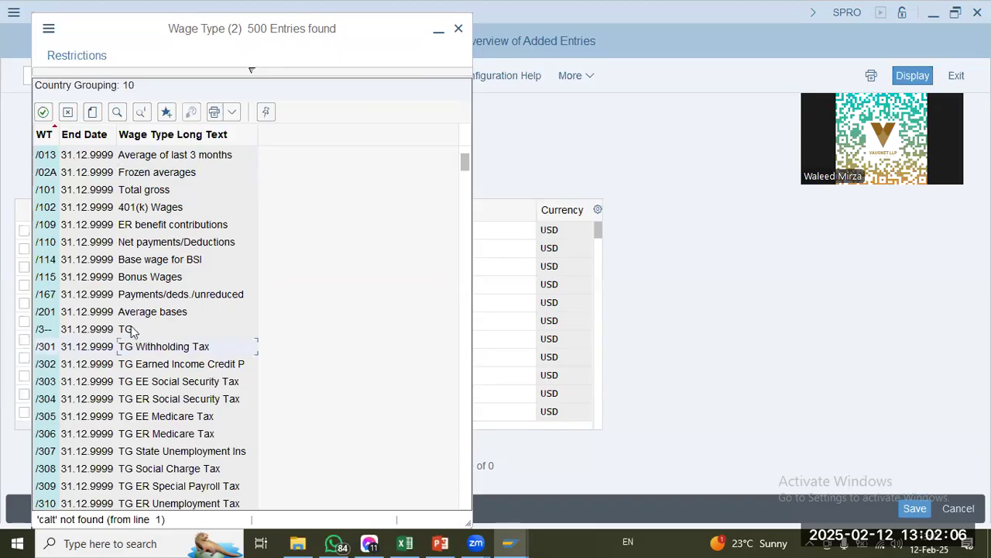
pyautogui.scroll(-2, 161, 361)
pyautogui.scroll(-3, 161, 361)
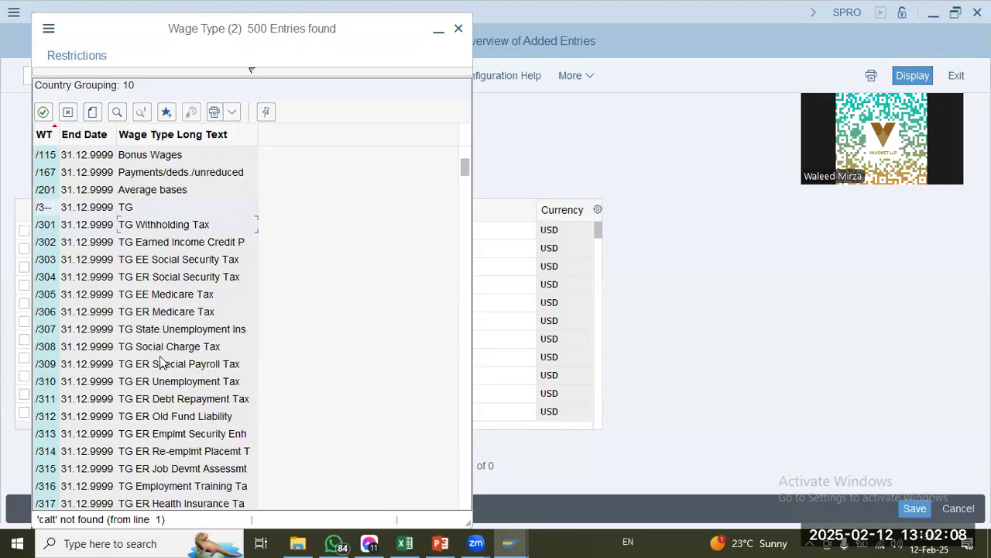
# Step: Search the wage type list for "clt"
pyautogui.click(117, 111)
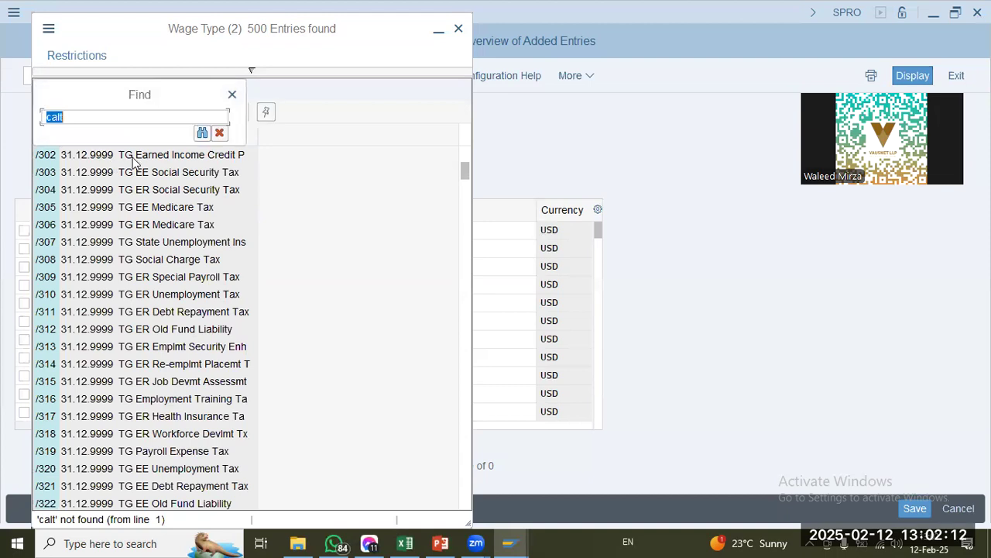
pyautogui.write('cl')
pyautogui.press('Return')
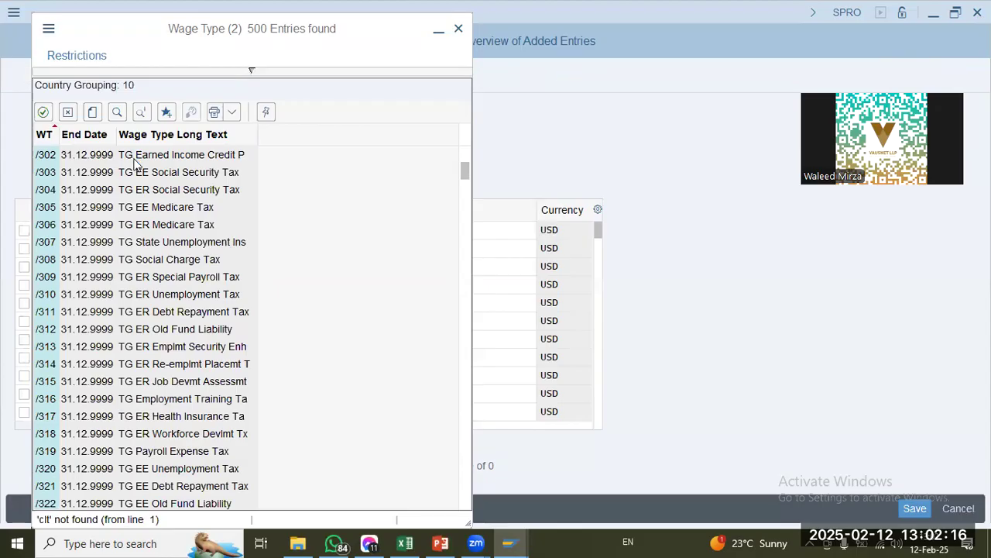
# Step: Look through the whole wage type list for a suitable wage type, then return to its first entries
pyautogui.scroll(-5, 172, 328)
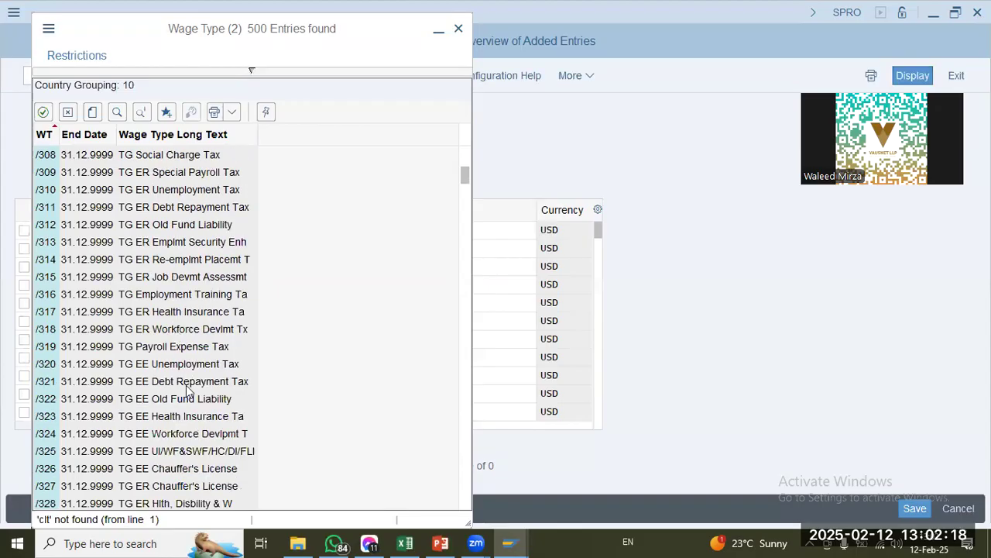
pyautogui.scroll(-11, 188, 397)
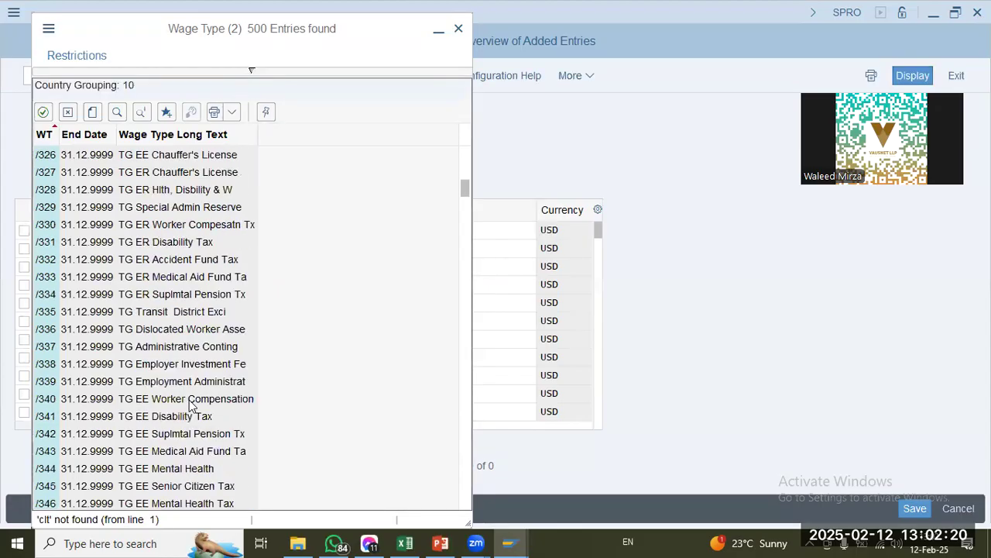
pyautogui.scroll(-14, 192, 405)
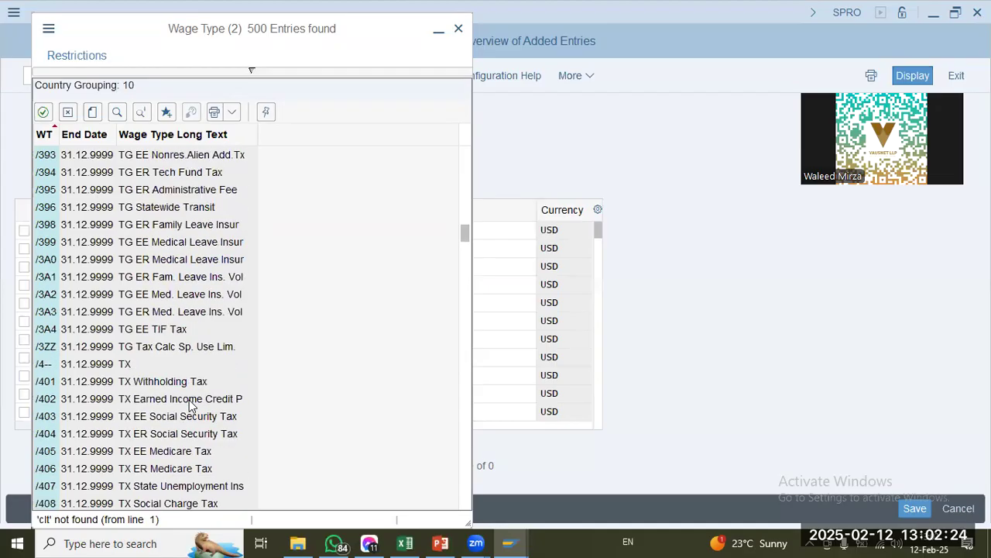
pyautogui.scroll(-18, 190, 405)
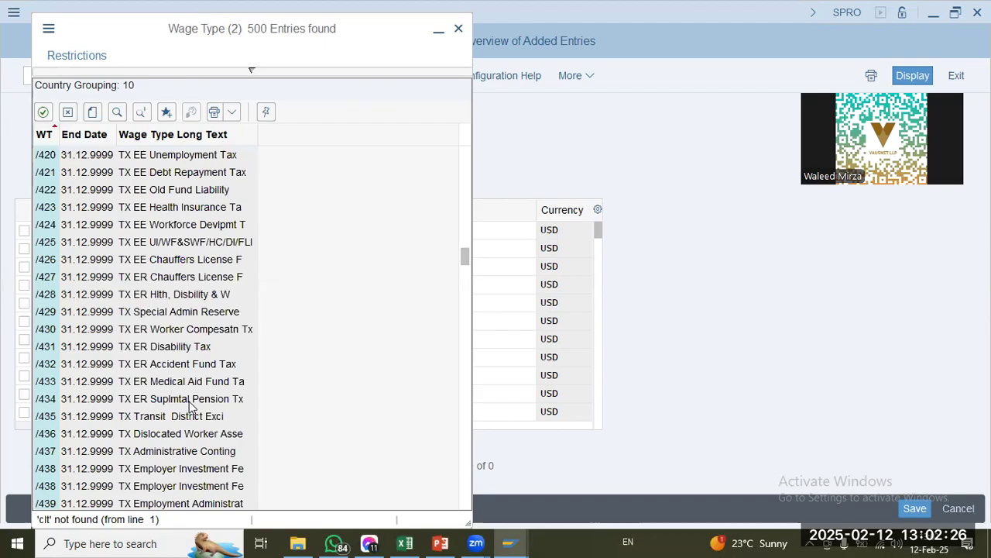
pyautogui.scroll(-15, 190, 404)
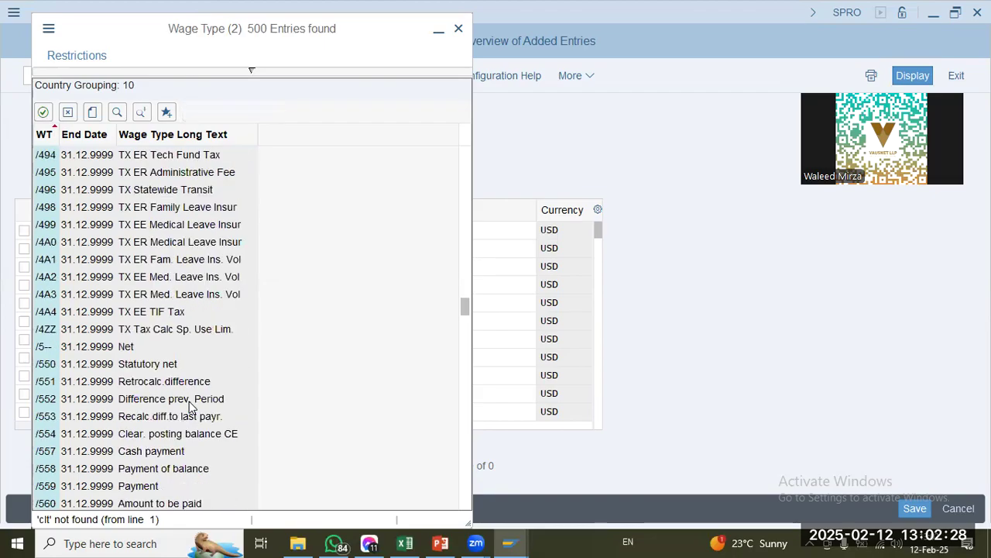
pyautogui.scroll(-7, 189, 403)
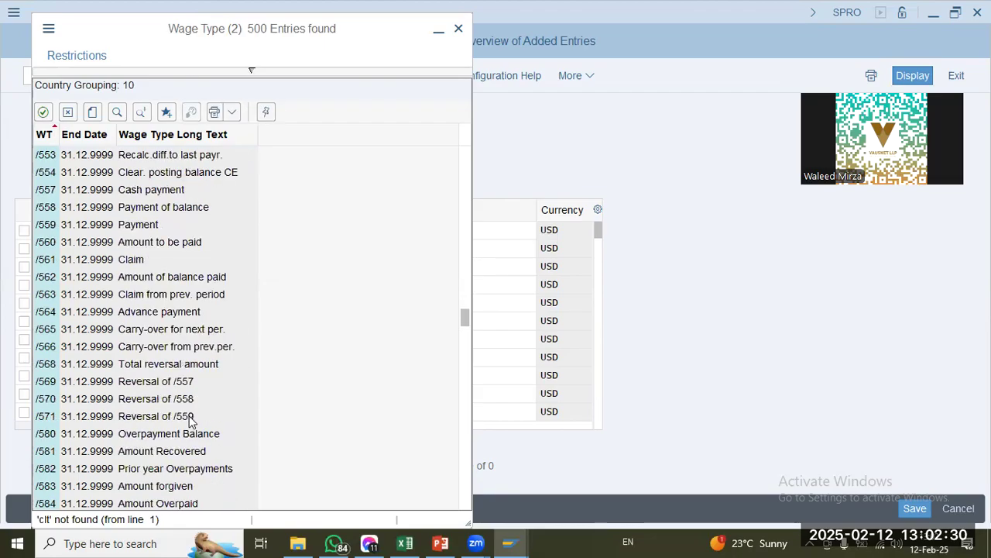
pyautogui.scroll(-4, 190, 420)
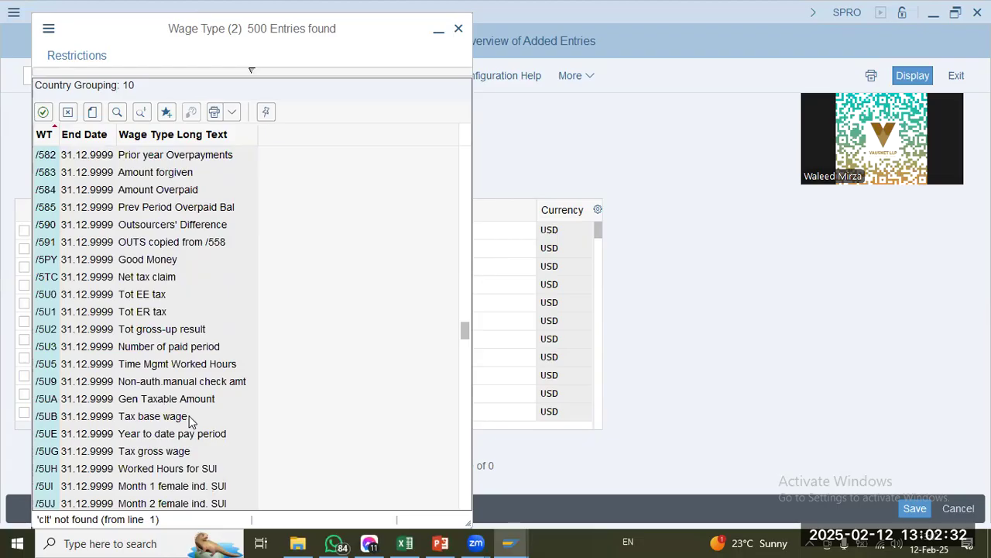
pyautogui.scroll(-8, 190, 420)
pyautogui.scroll(-13, 189, 420)
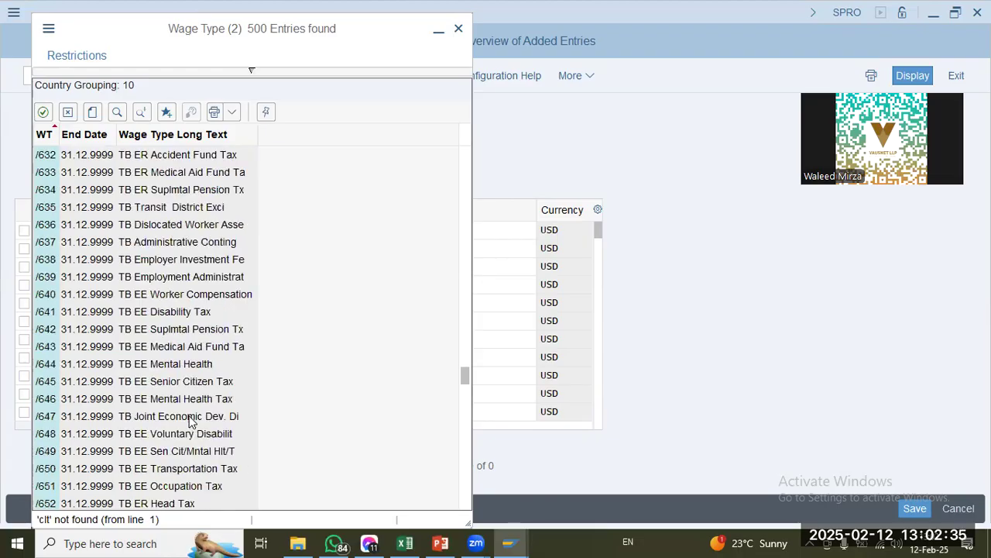
pyautogui.scroll(-6, 190, 420)
pyautogui.scroll(-10, 190, 420)
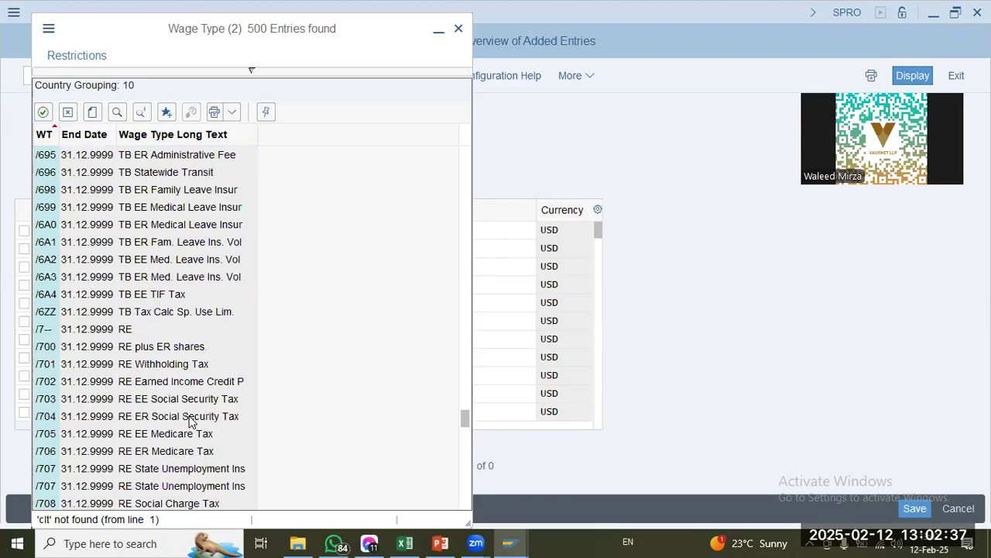
pyautogui.scroll(-8, 190, 420)
pyautogui.scroll(-11, 190, 420)
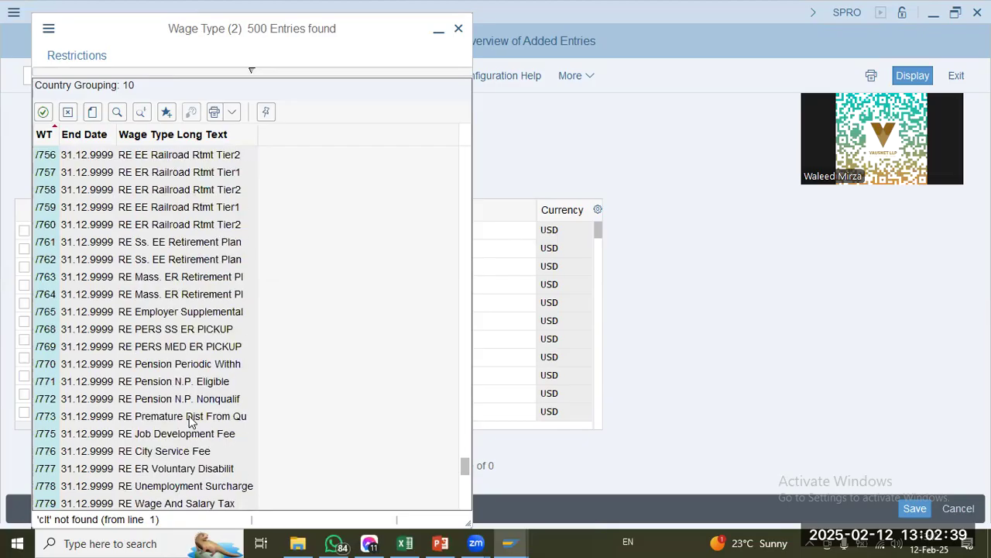
pyautogui.scroll(-10, 190, 420)
pyautogui.scroll(-2, 155, 455)
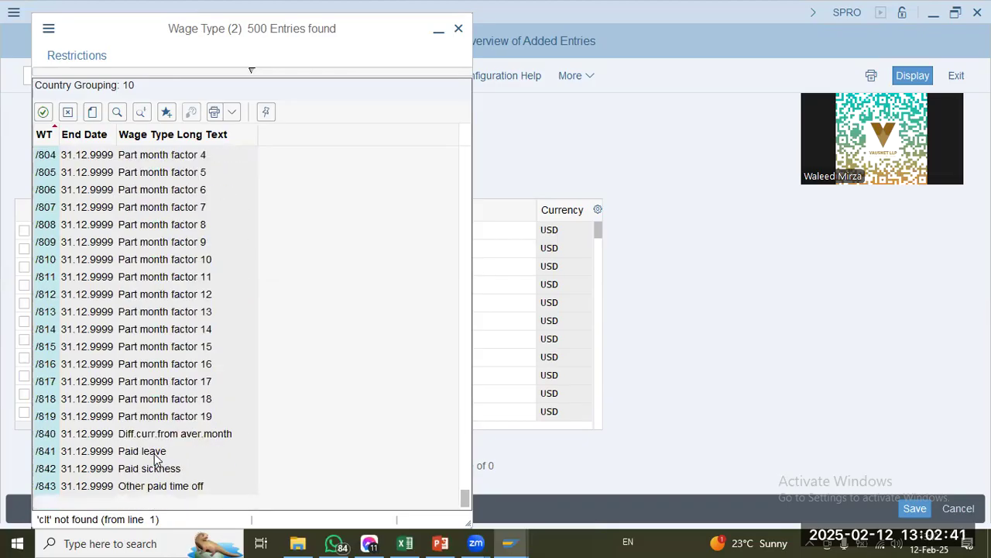
pyautogui.moveTo(465, 498); pyautogui.dragTo(452, 115)
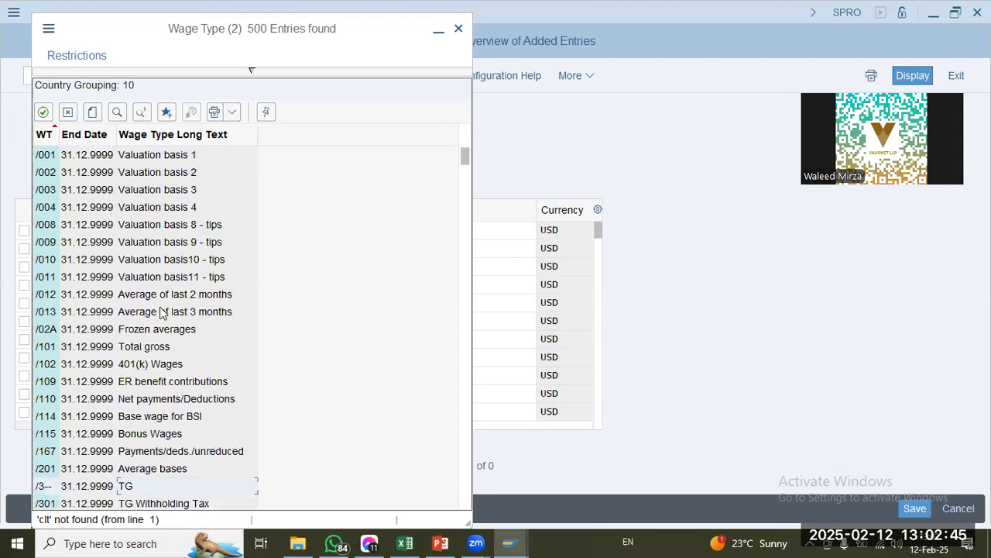
# Step: Pick wage type /101 (Total gross) for the new cltx pay scale group entry
pyautogui.click(139, 349)
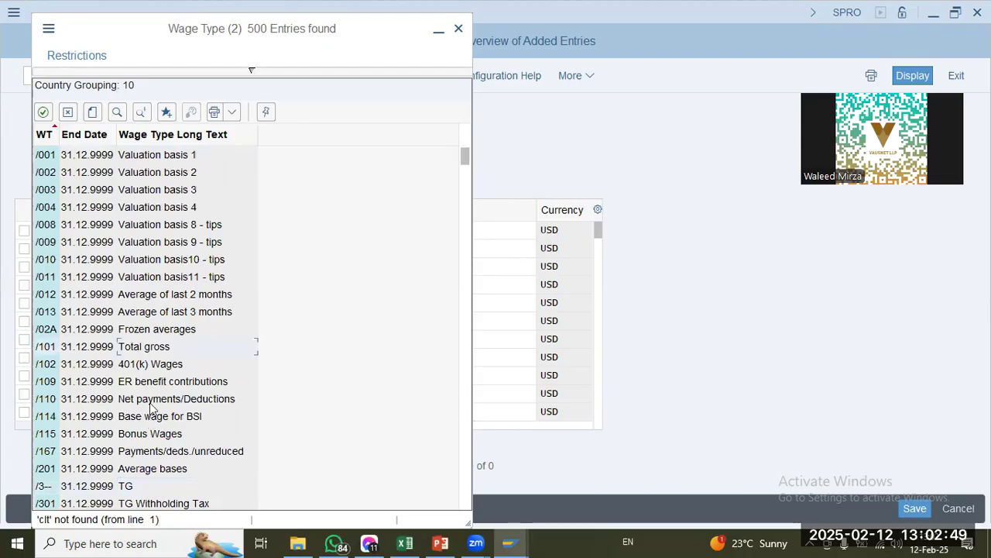
pyautogui.scroll(-2, 152, 409)
pyautogui.scroll(-1, 152, 408)
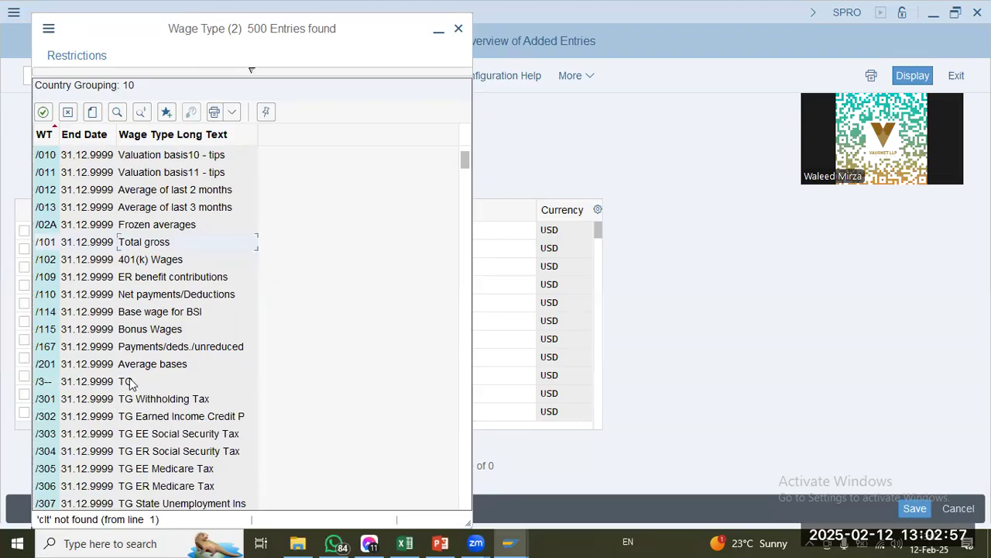
pyautogui.scroll(-2, 130, 385)
pyautogui.scroll(-1, 130, 385)
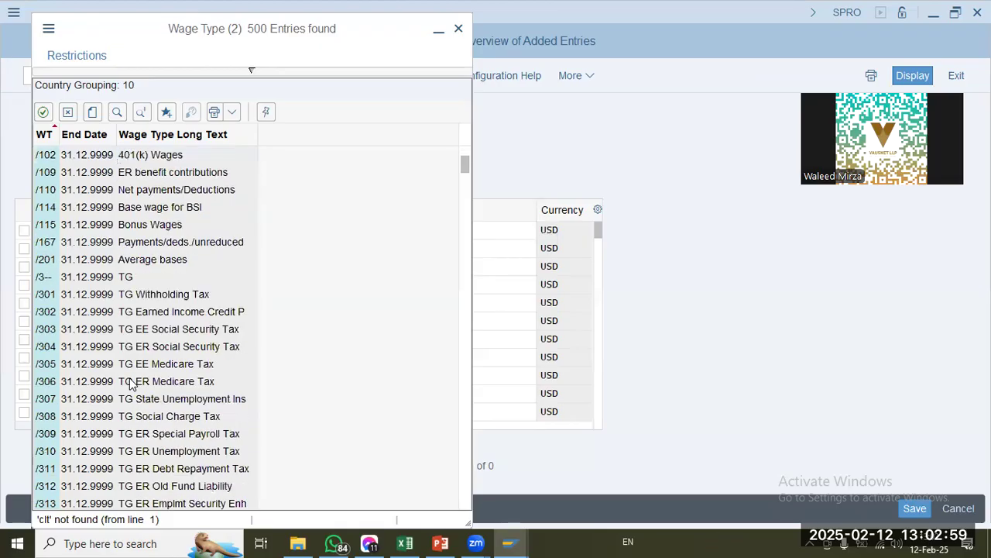
pyautogui.scroll(2, 129, 385)
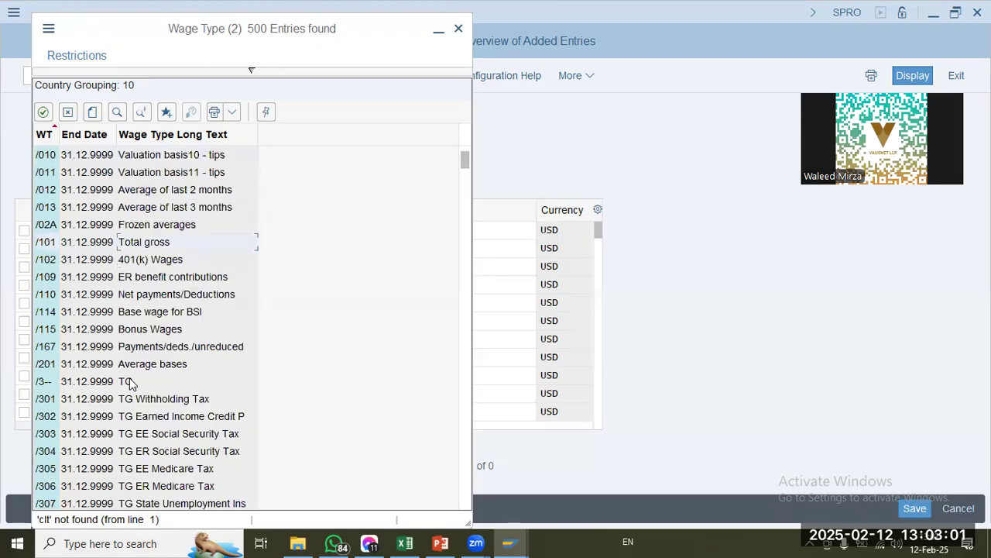
pyautogui.scroll(2, 130, 381)
pyautogui.scroll(1, 129, 384)
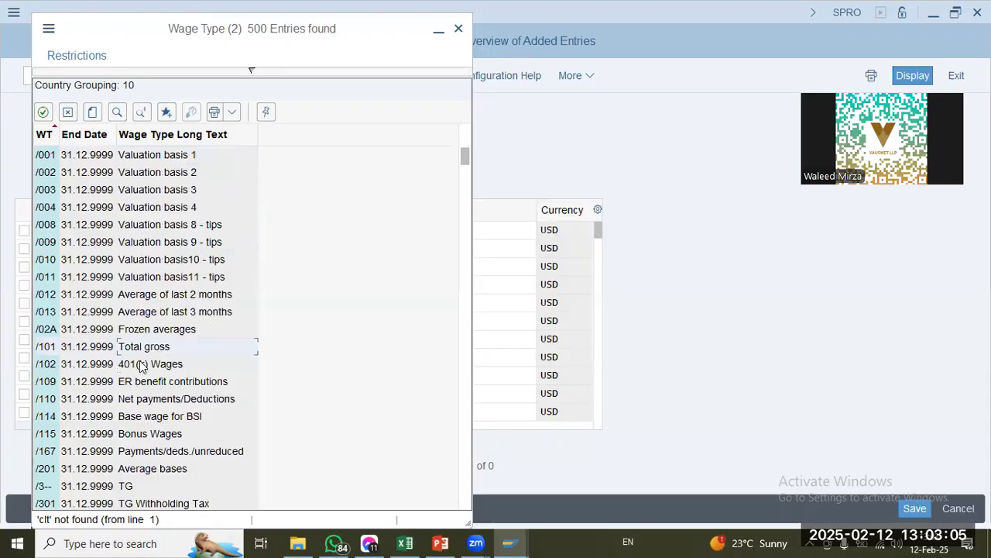
pyautogui.press('Escape')
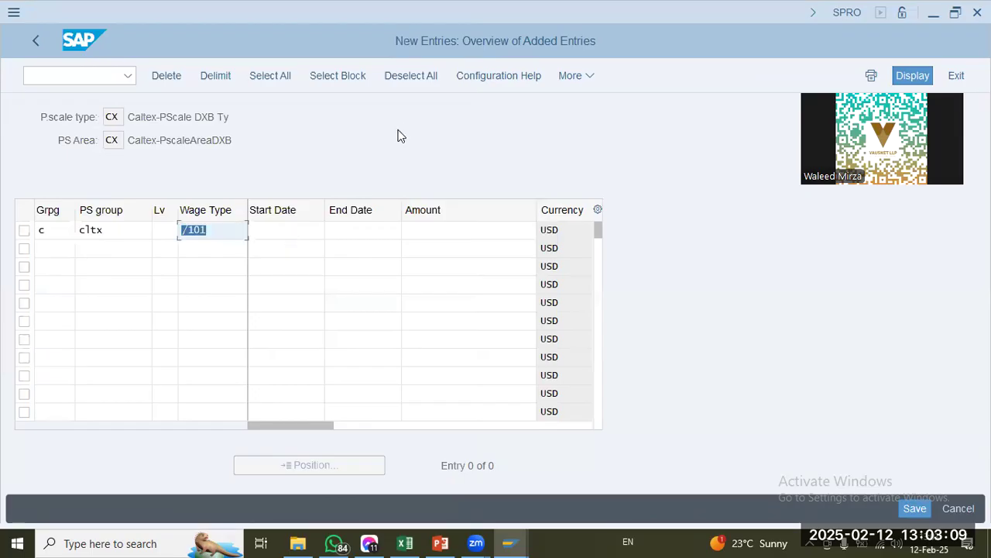
# Step: Set the entry's validity from 01.01.2024 to 31.12.9999 and save it under the proposed CALTEX HCM Config customizing request
pyautogui.press('Tab')
pyautogui.write('01')
pyautogui.press('Down')
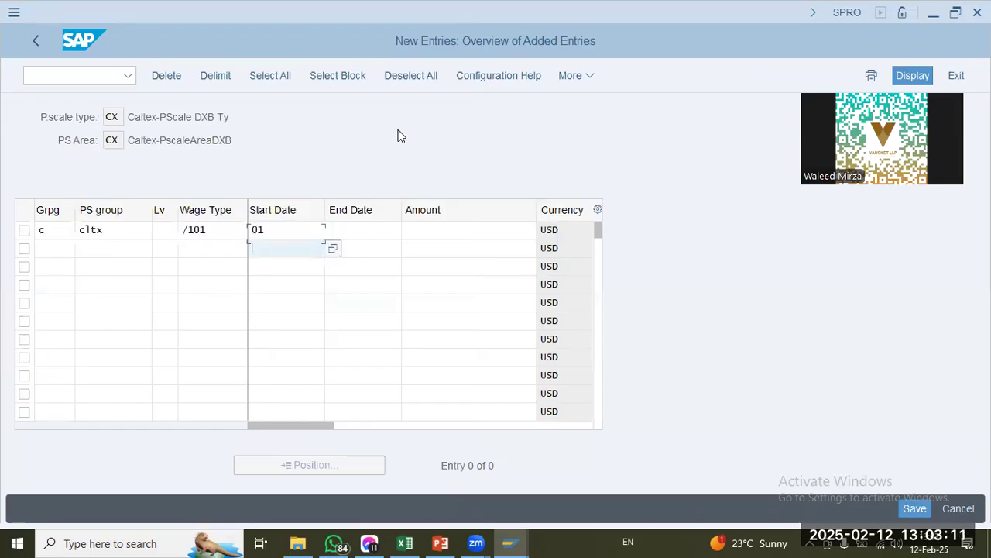
pyautogui.hotkey('shift', 'Tab')
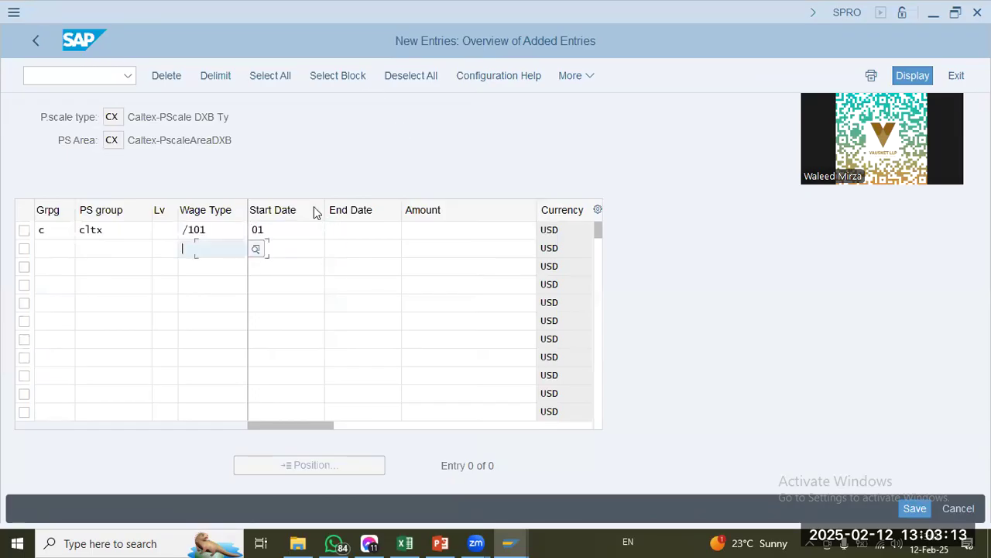
pyautogui.press('Right')
pyautogui.press('Up')
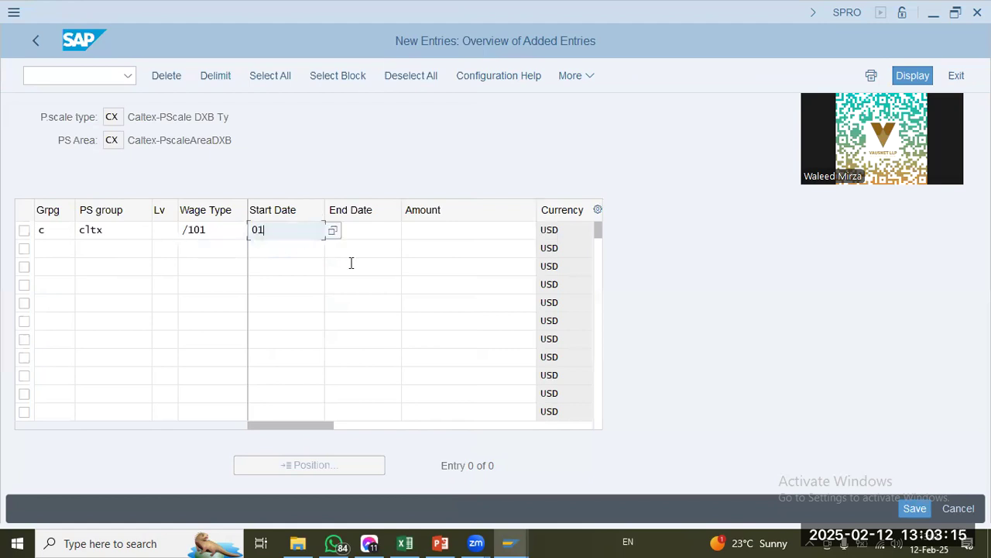
pyautogui.write('.01.2024')
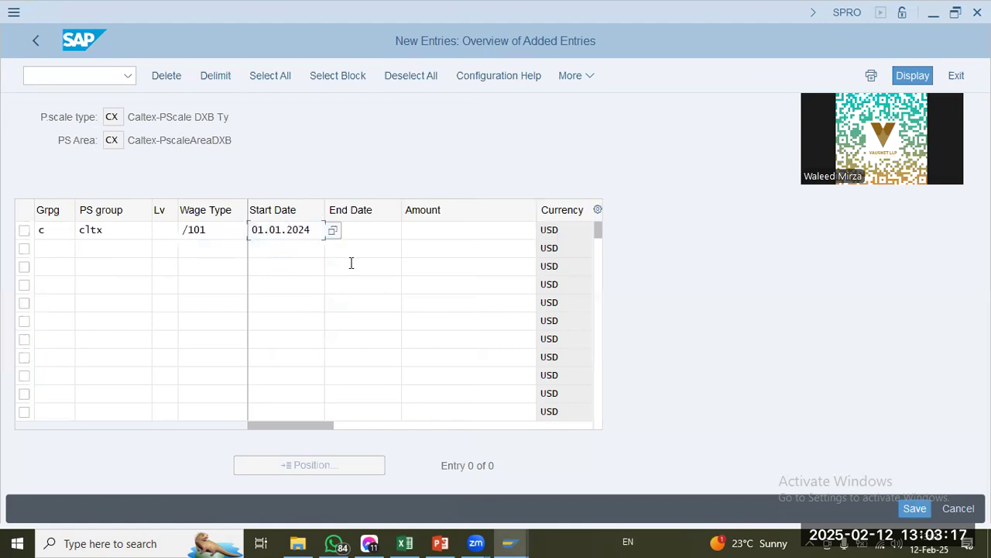
pyautogui.press('Tab')
pyautogui.write('3')
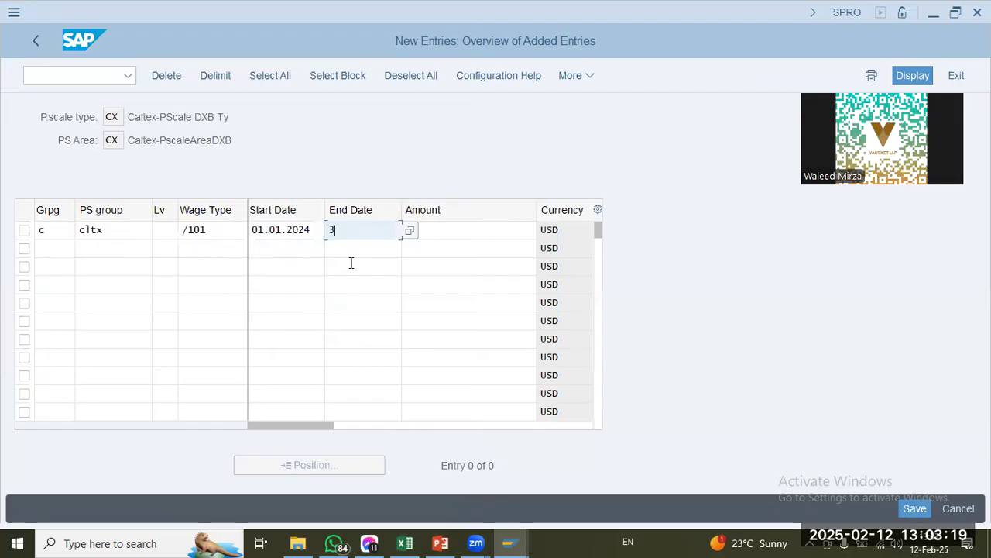
pyautogui.write('1.12.9999')
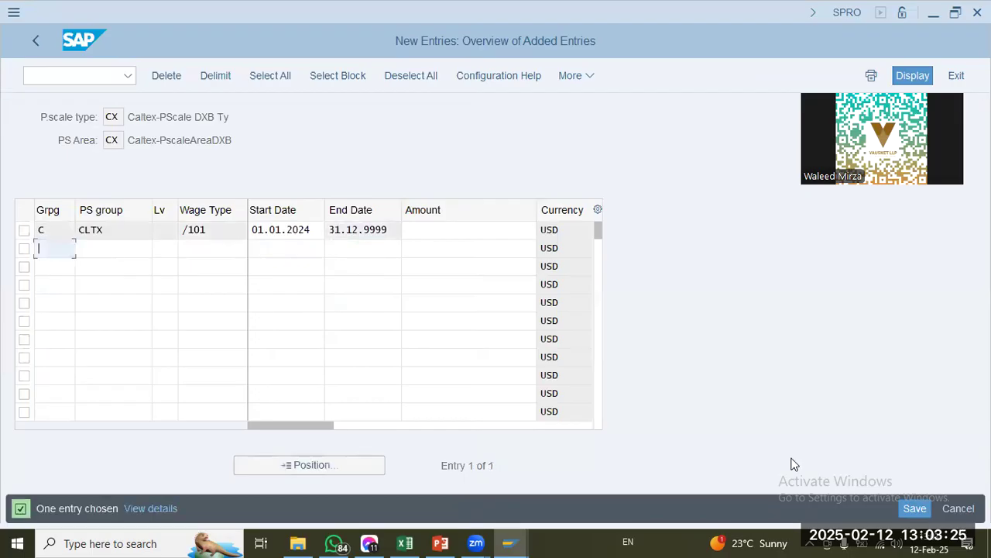
pyautogui.press('Return')
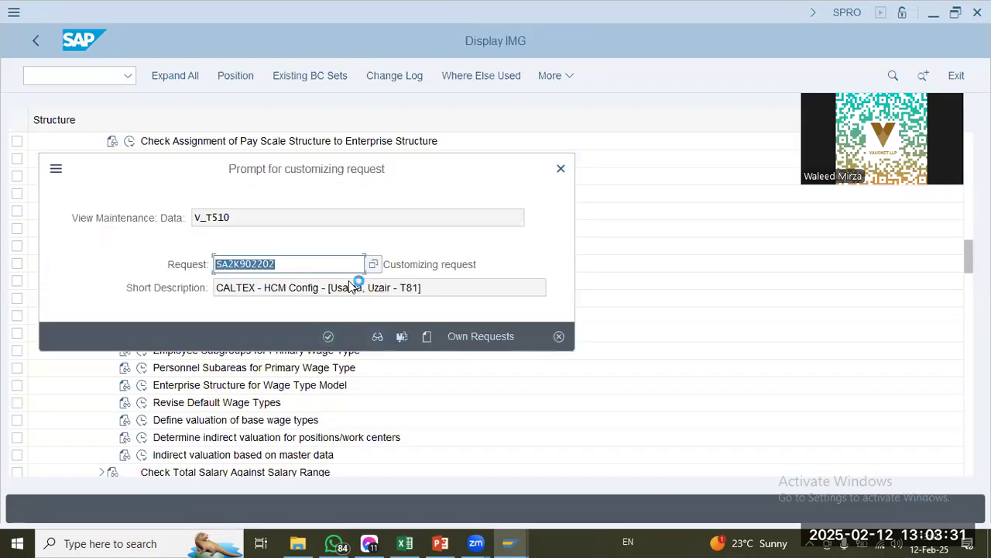
pyautogui.press('Return')
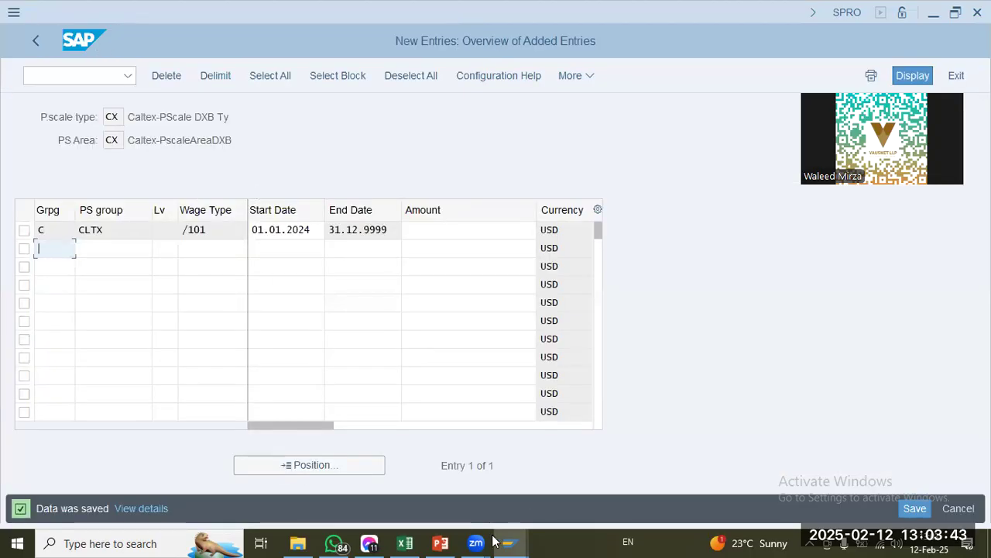
# Step: Capture the pay scale type, pay scale area and new CLTX entry with the Snipping Tool
pyautogui.click(132, 543)
pyautogui.write('snip')
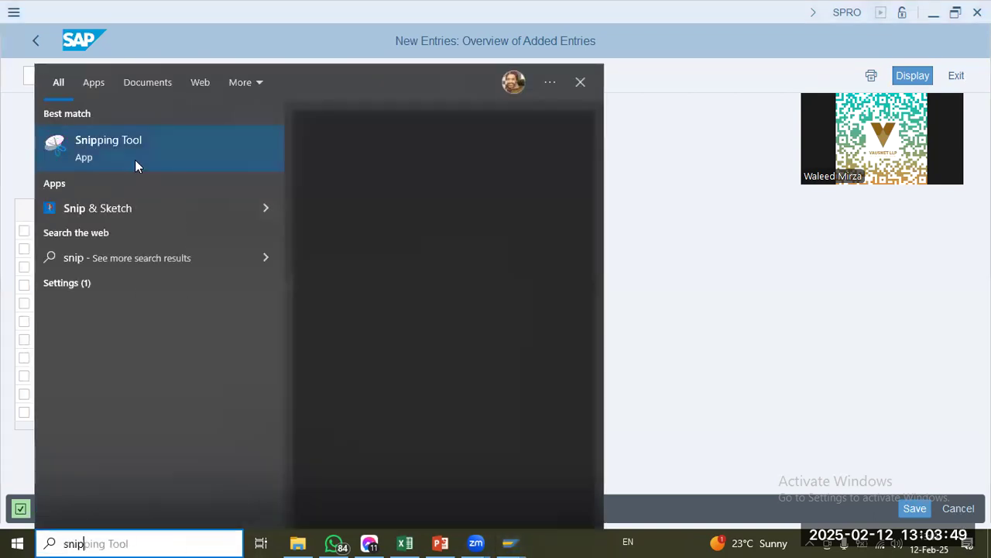
pyautogui.click(694, 330)
pyautogui.click(670, 176)
pyautogui.moveTo(13, 100); pyautogui.dragTo(608, 258)
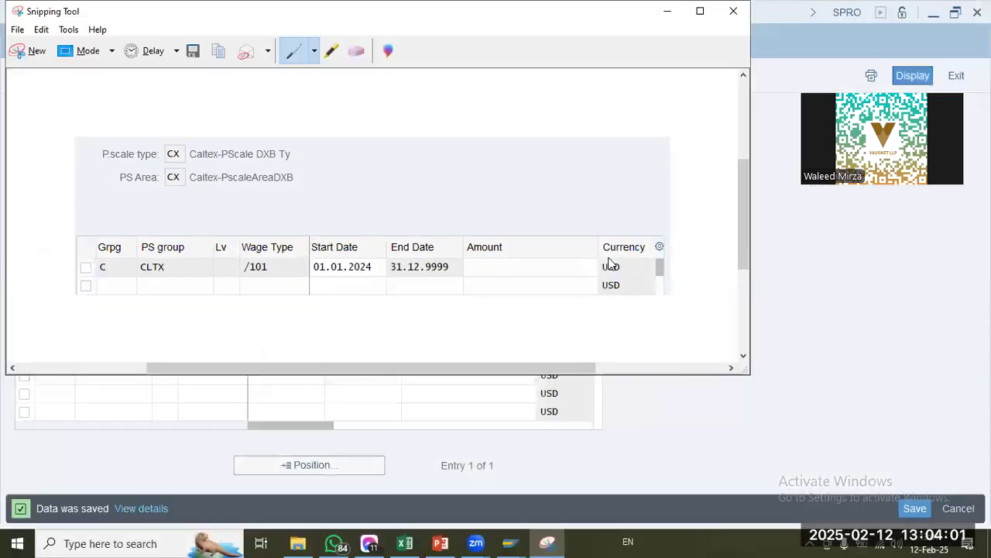
# Step: Switch to the SAP HCM Lecture #17 presentation in PowerPoint and paste the snip below the ENDUSER notes on slide 3
pyautogui.click(440, 543)
pyautogui.click(25, 189)
pyautogui.click(25, 169)
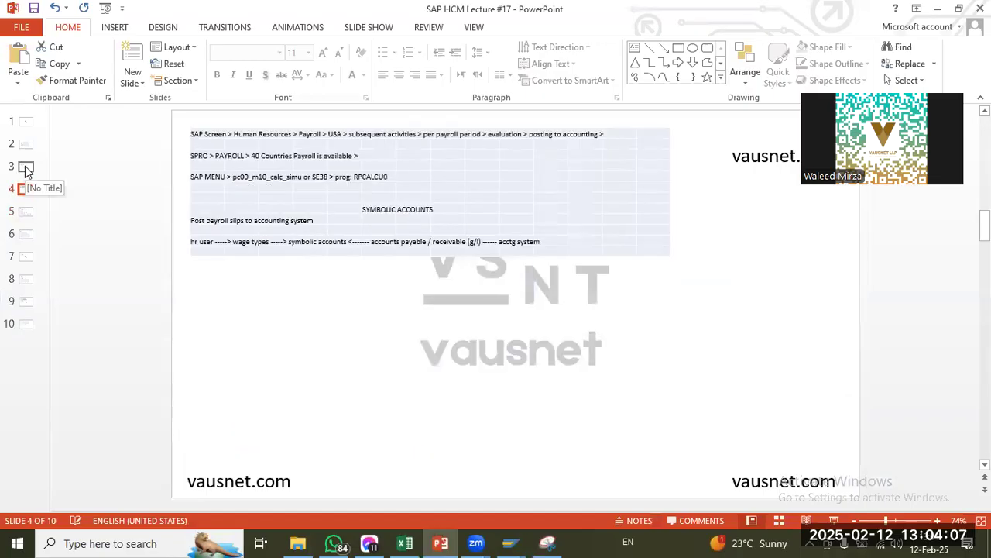
pyautogui.click(26, 169)
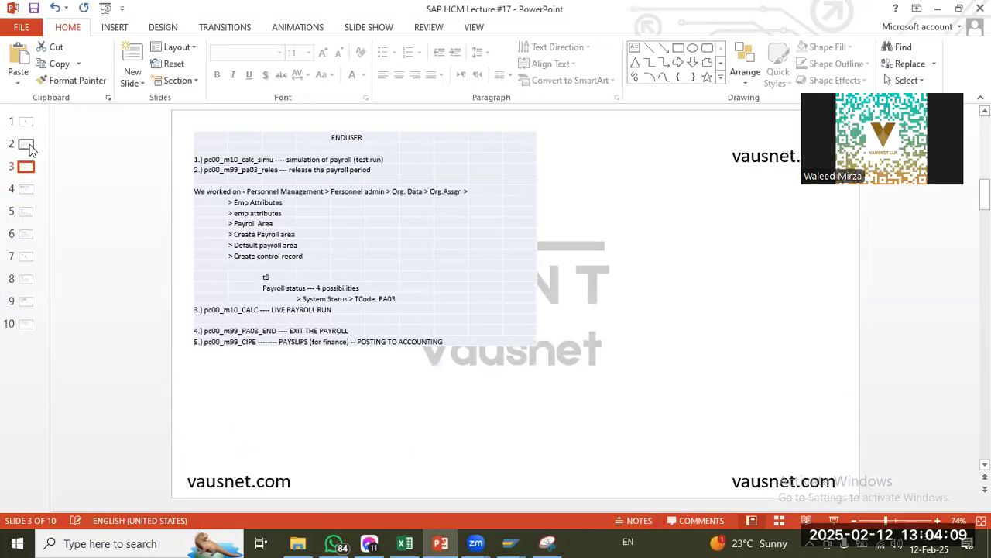
pyautogui.click(301, 387)
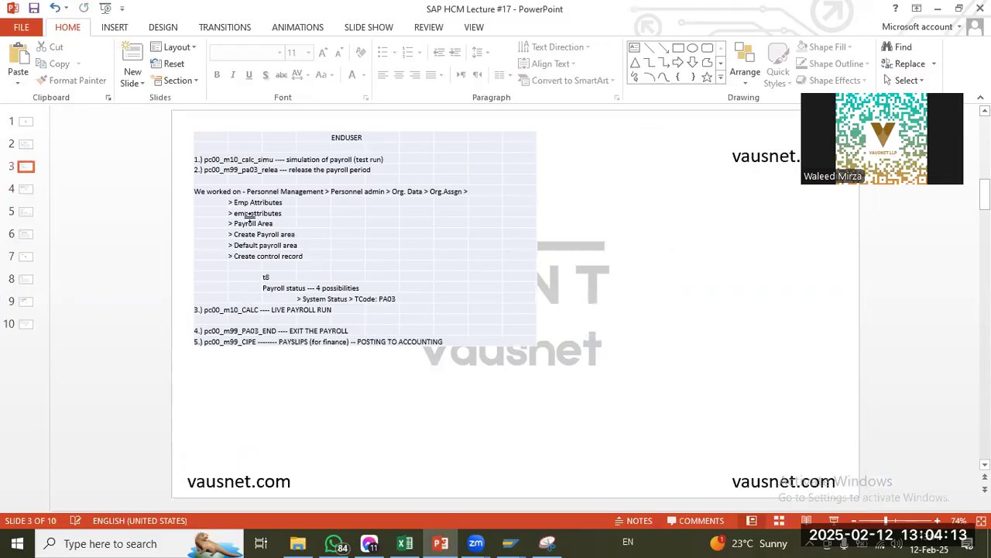
pyautogui.click(31, 147)
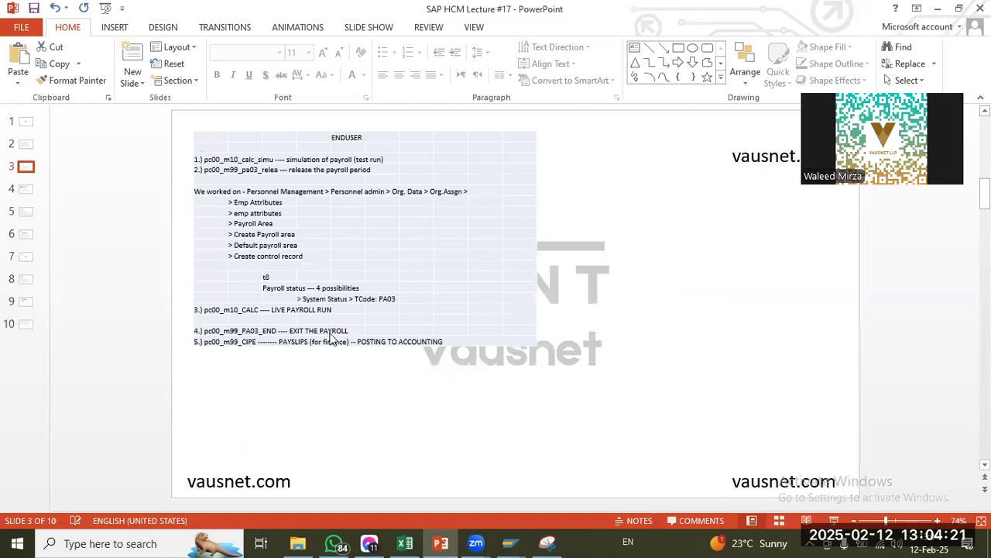
pyautogui.hotkey('ctrl', 'v')
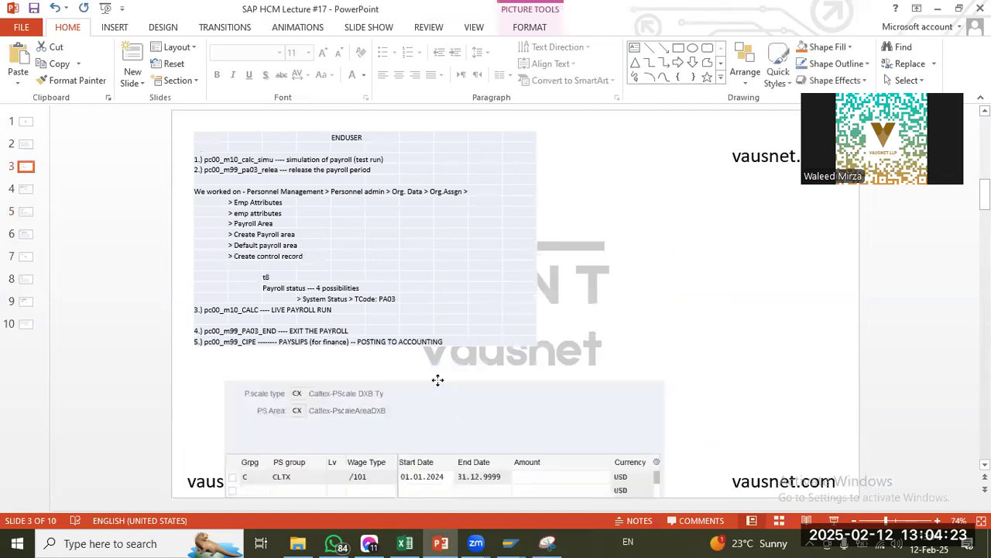
# Step: Position the pasted pay scale snip directly beneath the ENDUSER notes on slide 3 and switch to the SAP Create Basic Pay record
pyautogui.moveTo(438, 379); pyautogui.dragTo(437, 379)
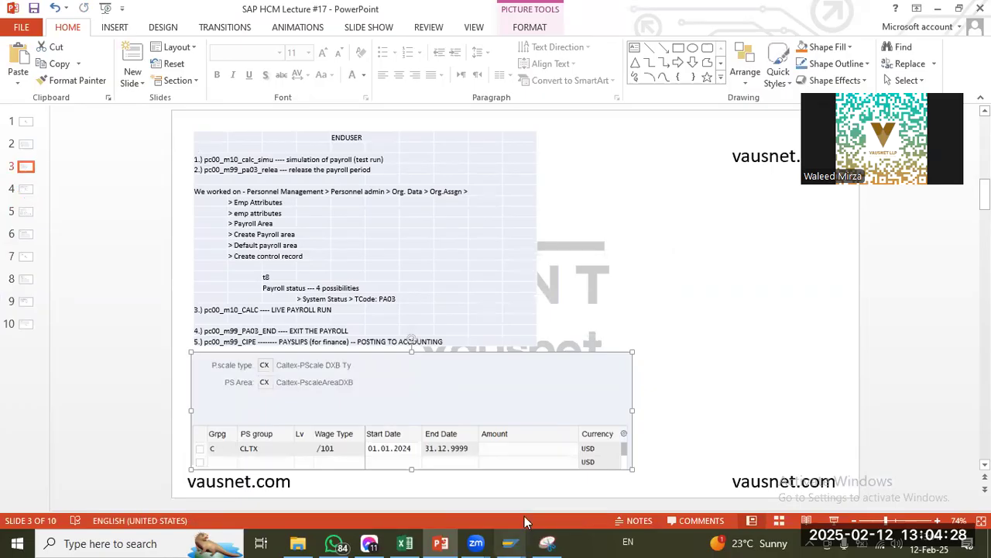
pyautogui.moveTo(508, 543)
pyautogui.click(452, 471)
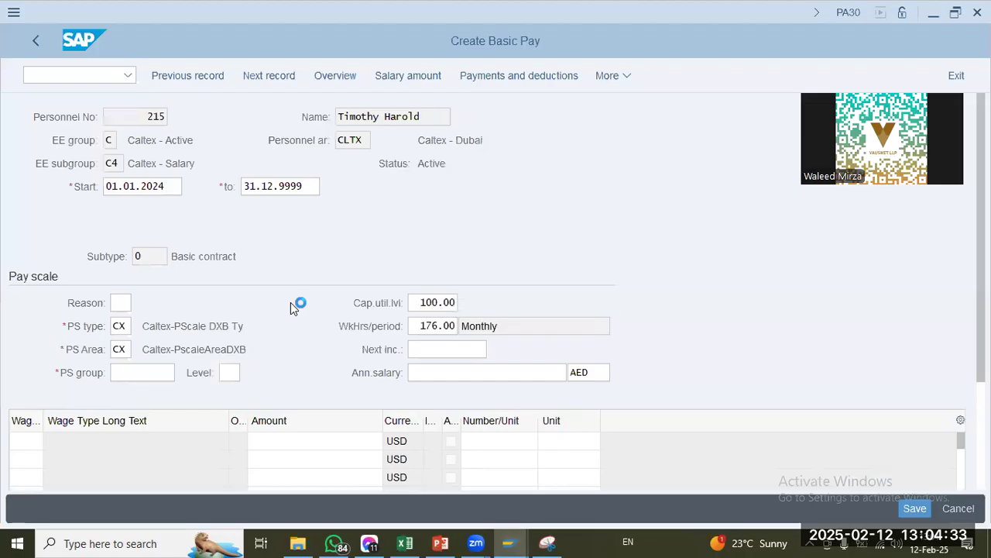
# Step: Look up the available pay scale groups for the PS group field and cancel the Create Basic Pay record
pyautogui.press('F4')
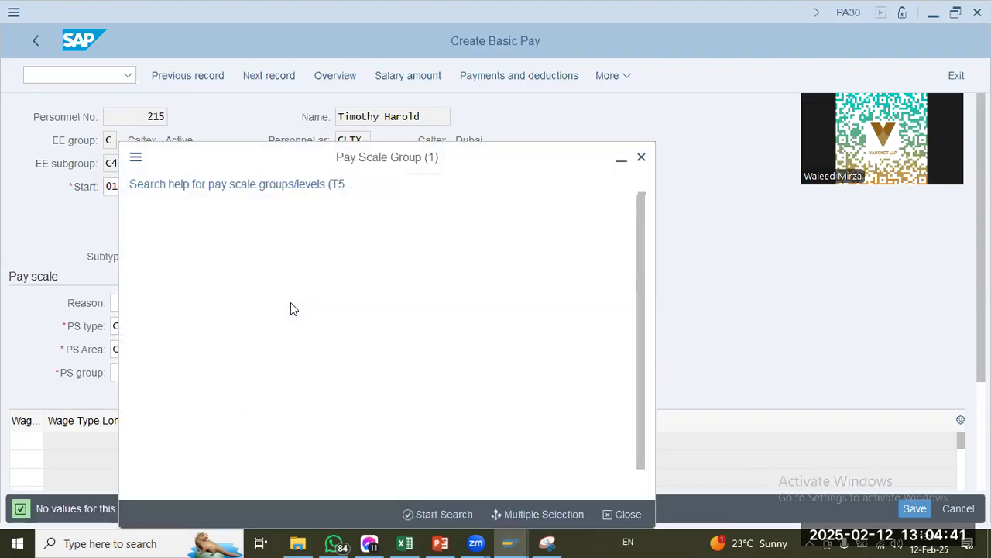
pyautogui.click(614, 514)
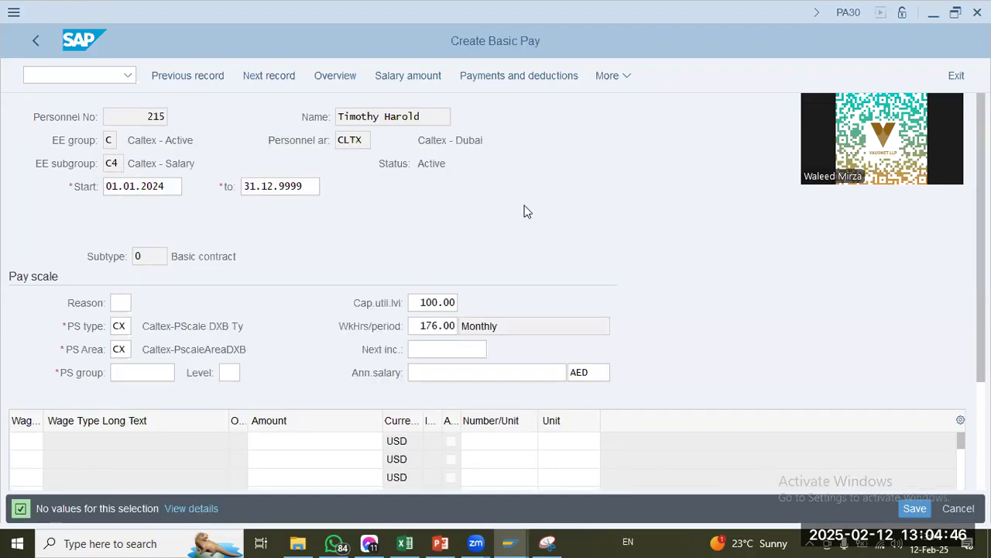
pyautogui.click(963, 510)
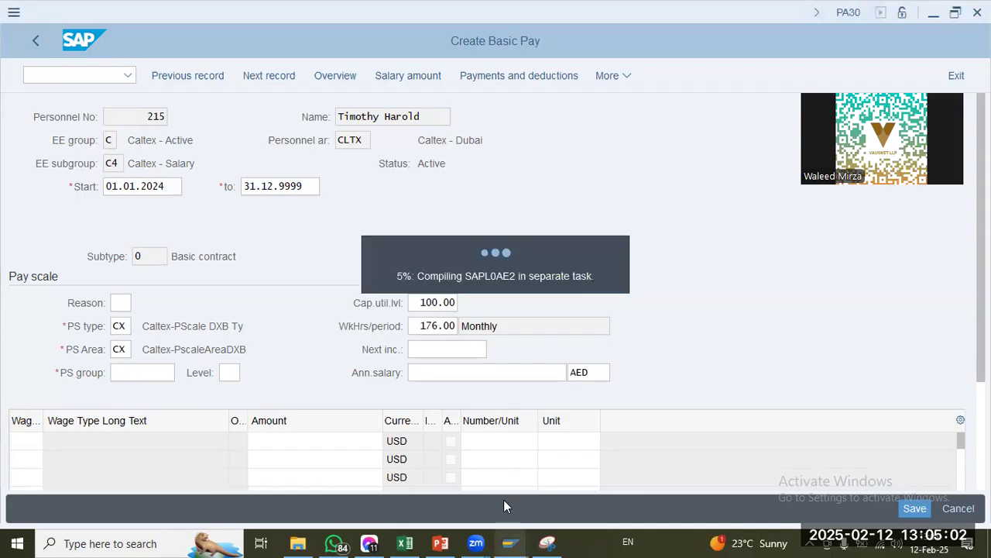
# Step: Switch to the SPRO session, leave the Pay Scale Groups view and open the IMG activity Check wage type group 'Basic Pay'
pyautogui.click(611, 496)
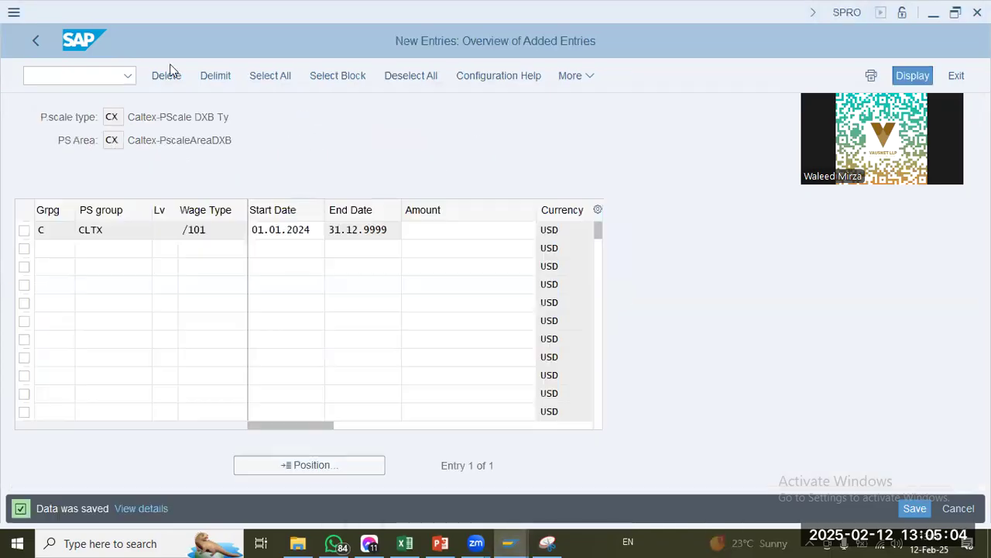
pyautogui.click(33, 42)
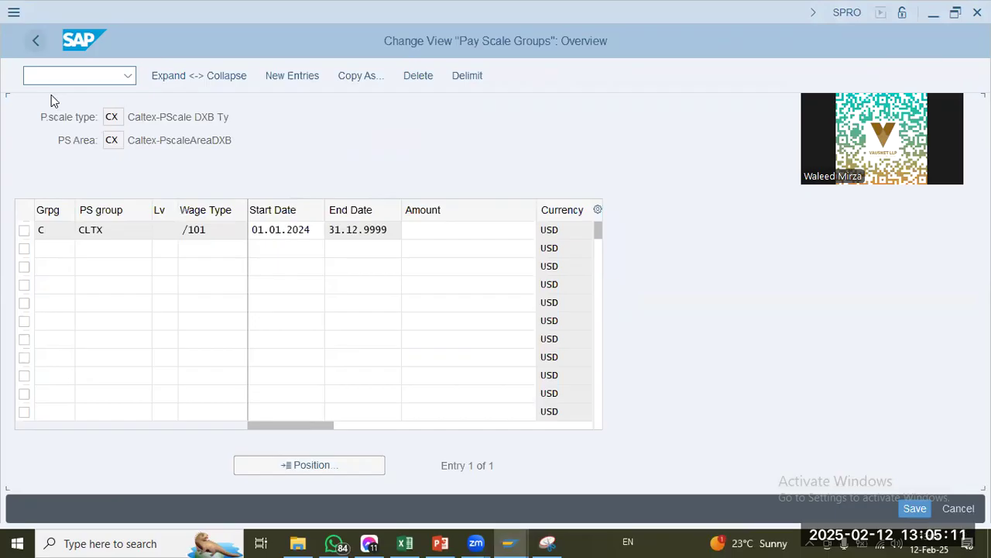
pyautogui.click(36, 42)
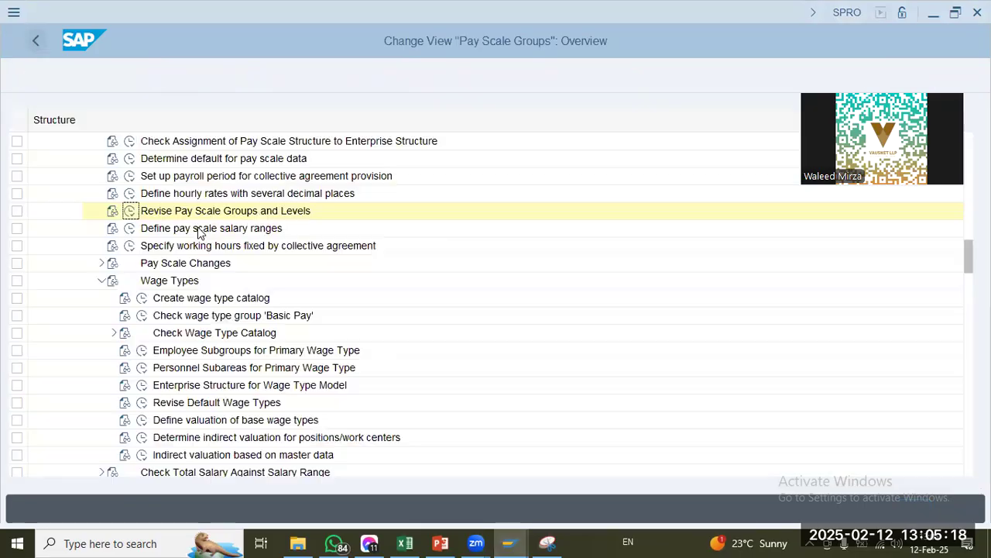
pyautogui.click(199, 229)
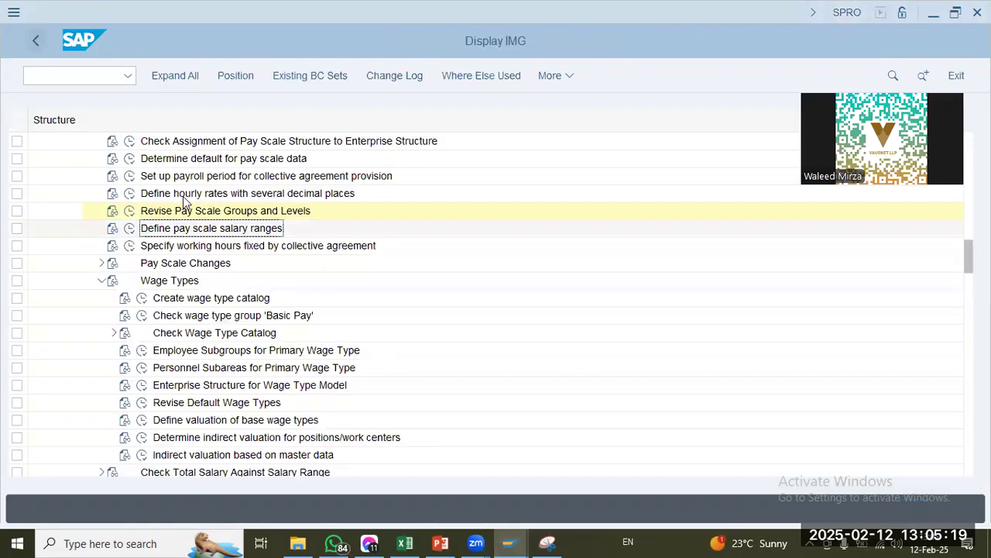
pyautogui.click(180, 302)
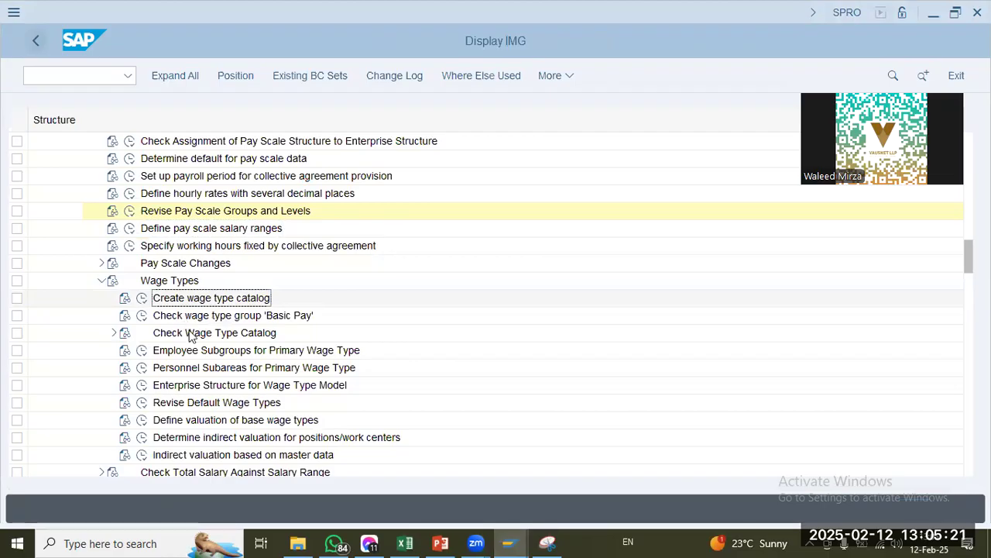
pyautogui.click(189, 321)
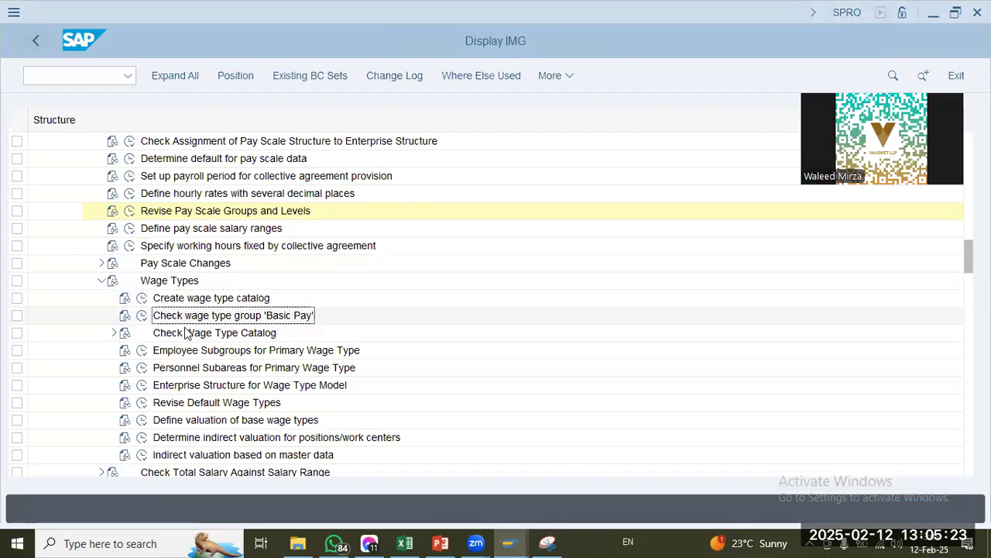
pyautogui.click(143, 317)
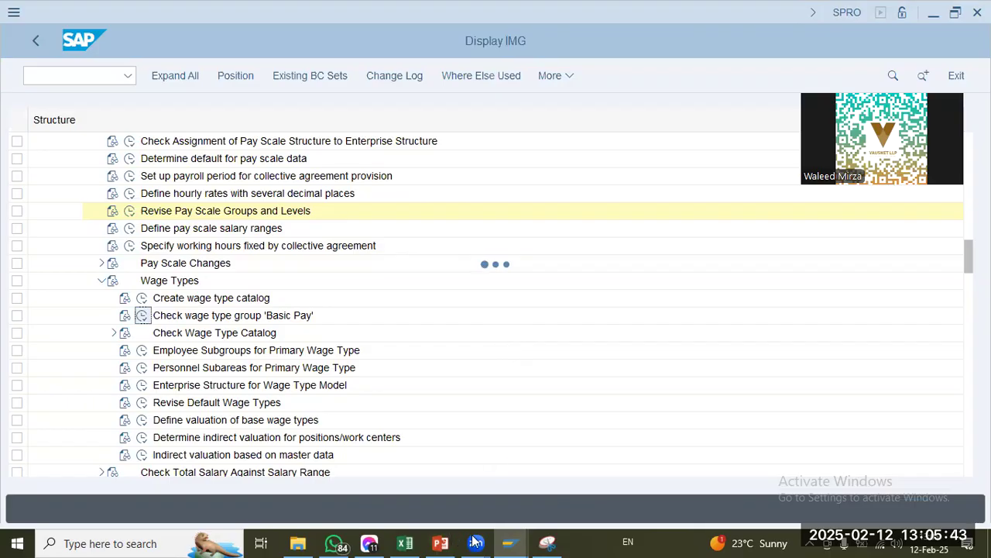
# Step: Switch to the Create Bank Details session and try to save the record with EFT Payment and no bank key or account
pyautogui.click(506, 540)
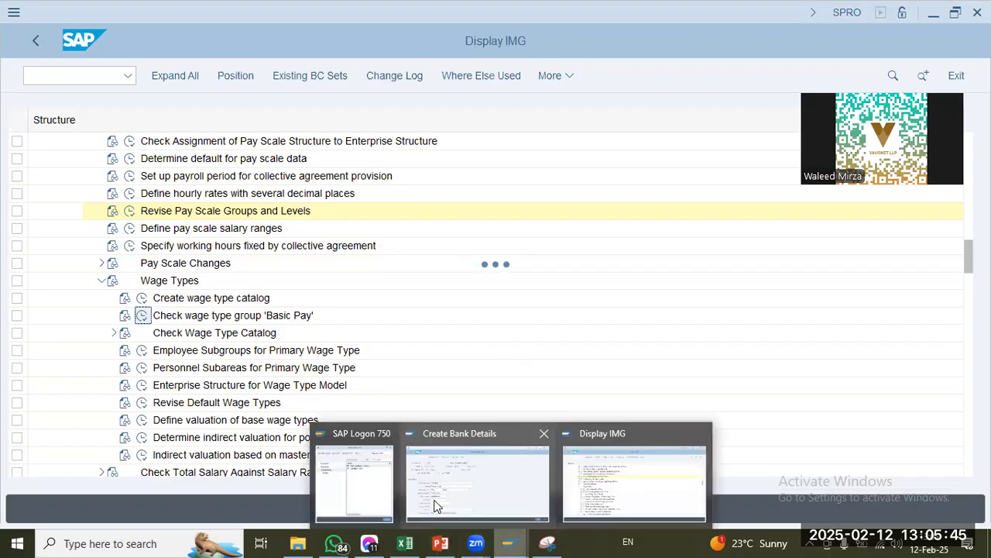
pyautogui.click(487, 457)
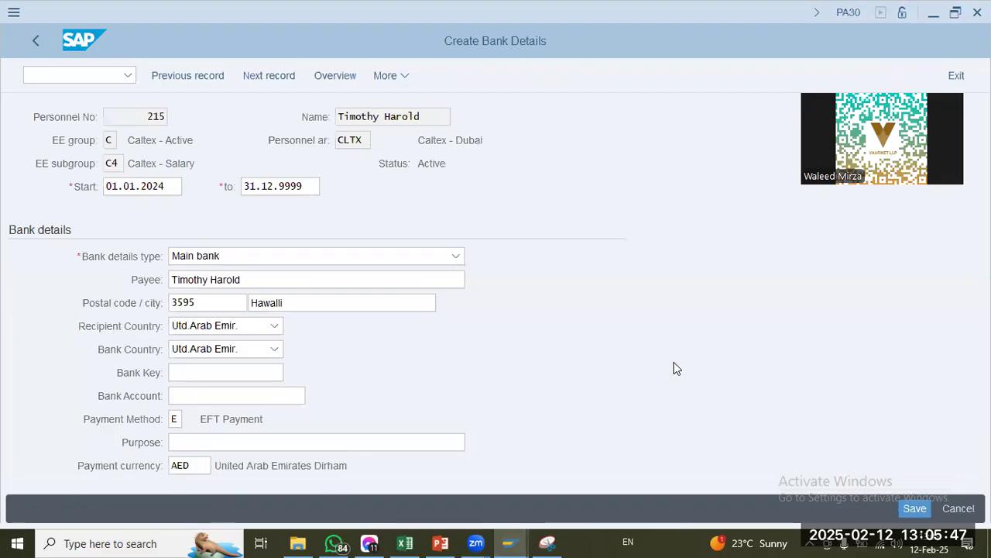
pyautogui.click(219, 383)
pyautogui.click(241, 364)
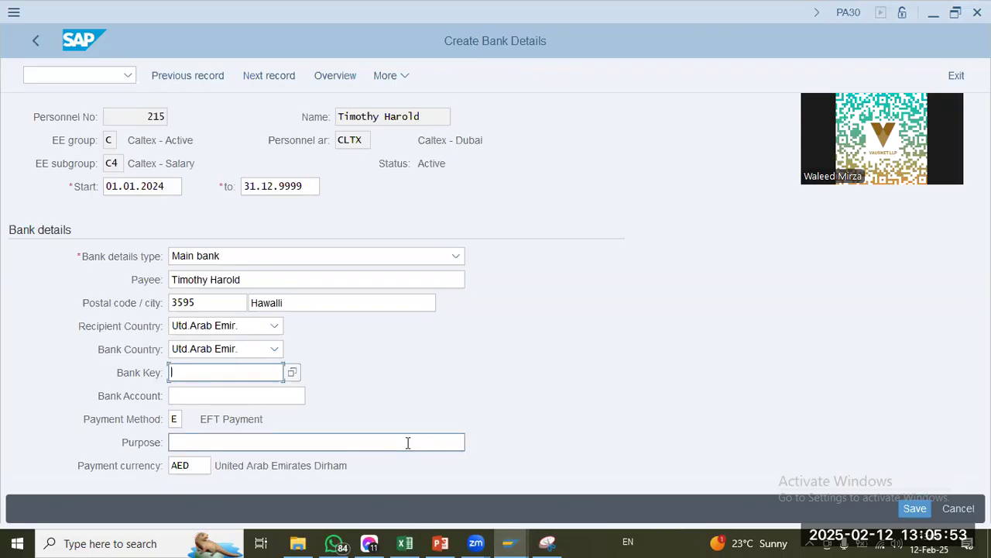
pyautogui.click(251, 442)
pyautogui.click(254, 393)
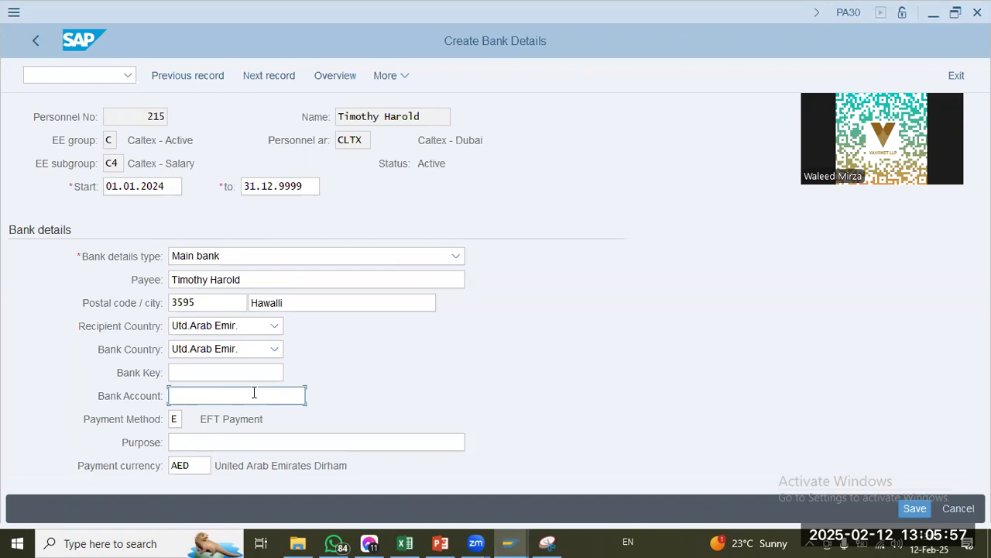
pyautogui.moveTo(203, 417); pyautogui.dragTo(702, 436)
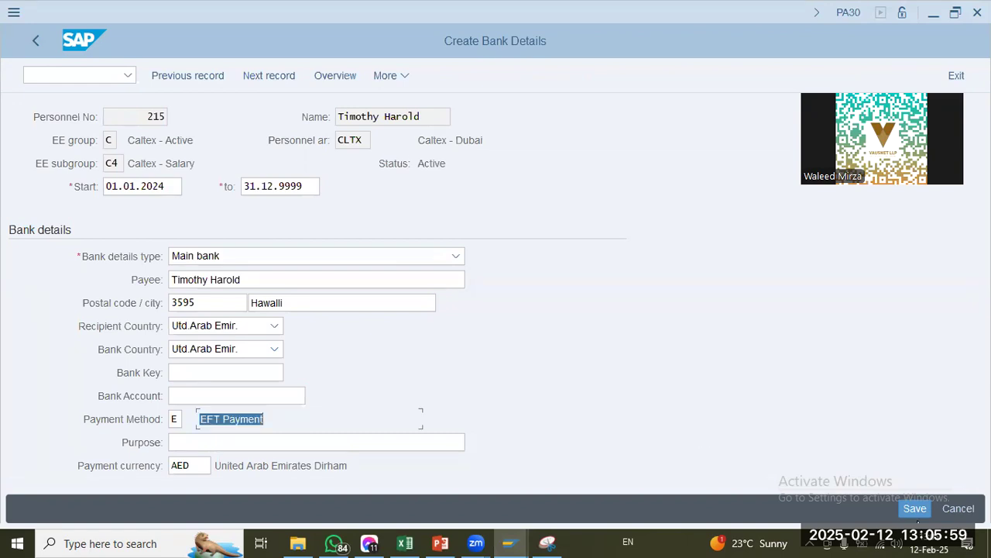
pyautogui.press('Return')
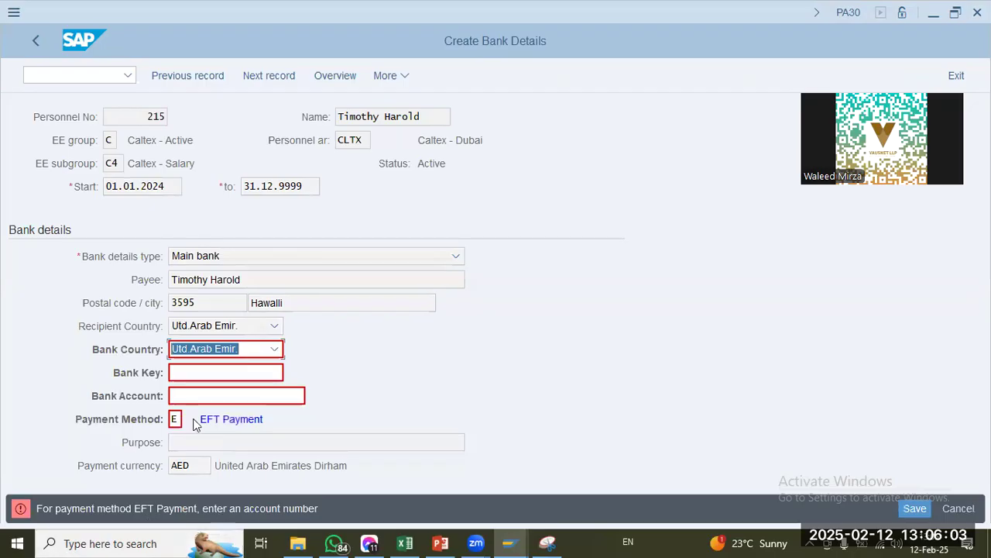
# Step: Set the payment method of the bank details record to Cash Payment and save the record
pyautogui.press('Return')
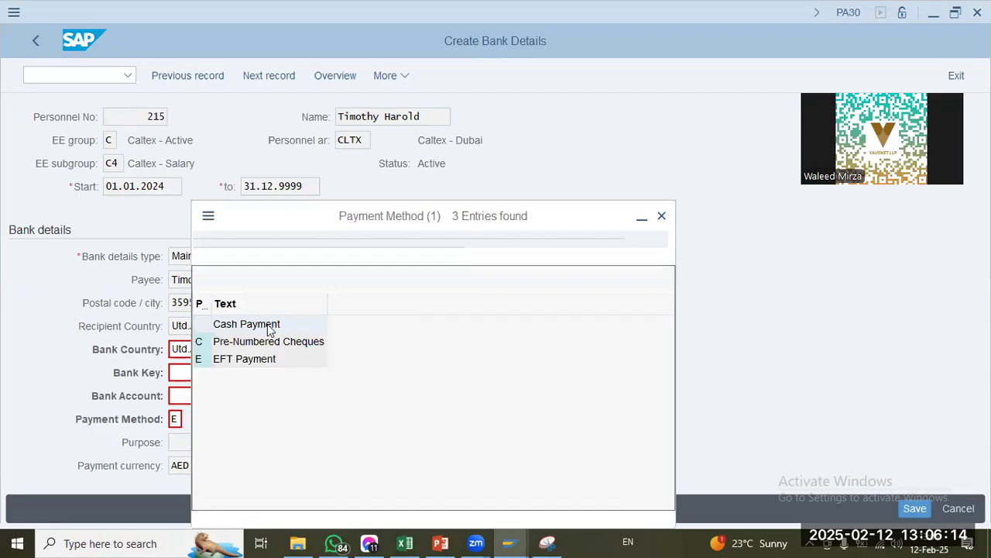
pyautogui.press('Escape')
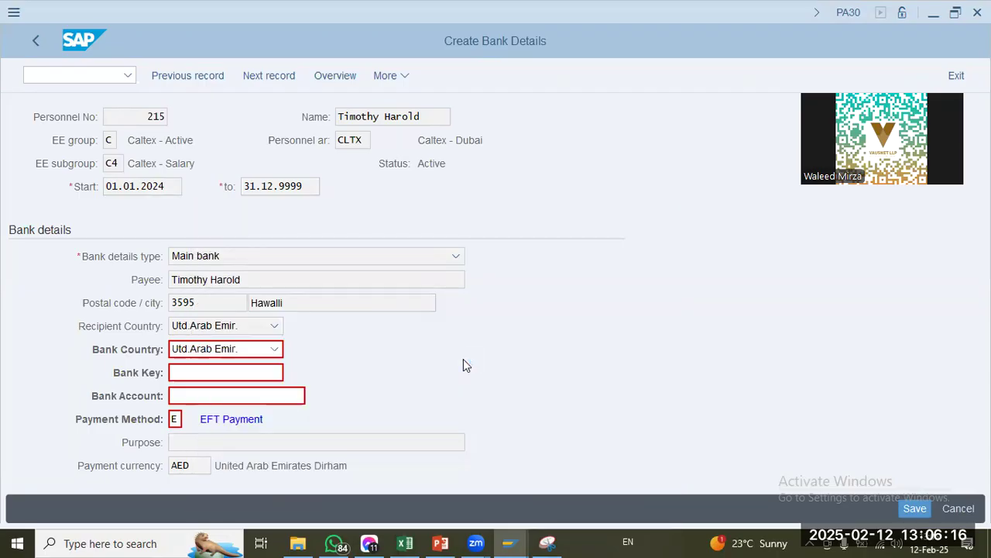
pyautogui.click(913, 510)
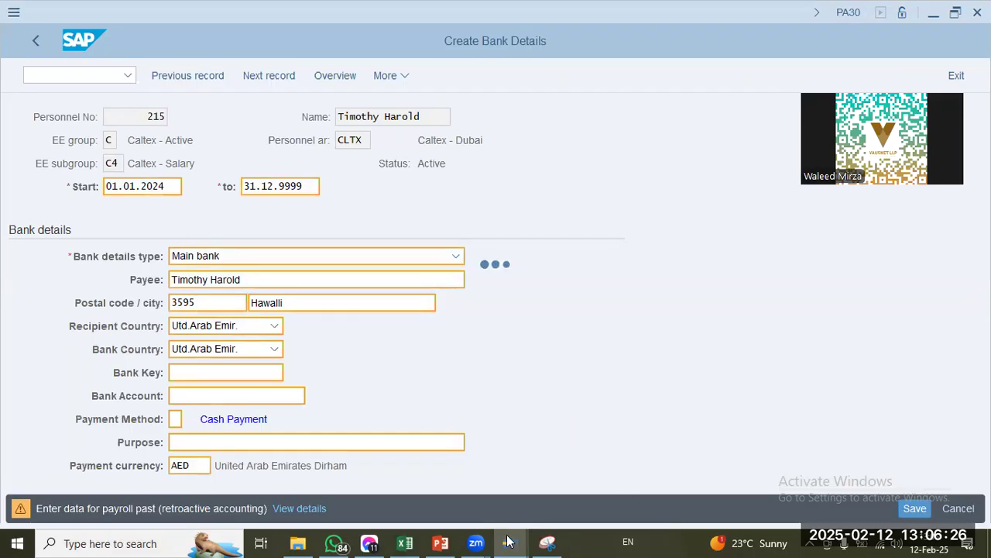
# Step: Switch to the wage type group assignments and find the Payscale Salary-Caltex wage types in group 0008 Basic pay
pyautogui.moveTo(513, 541)
pyautogui.click(646, 478)
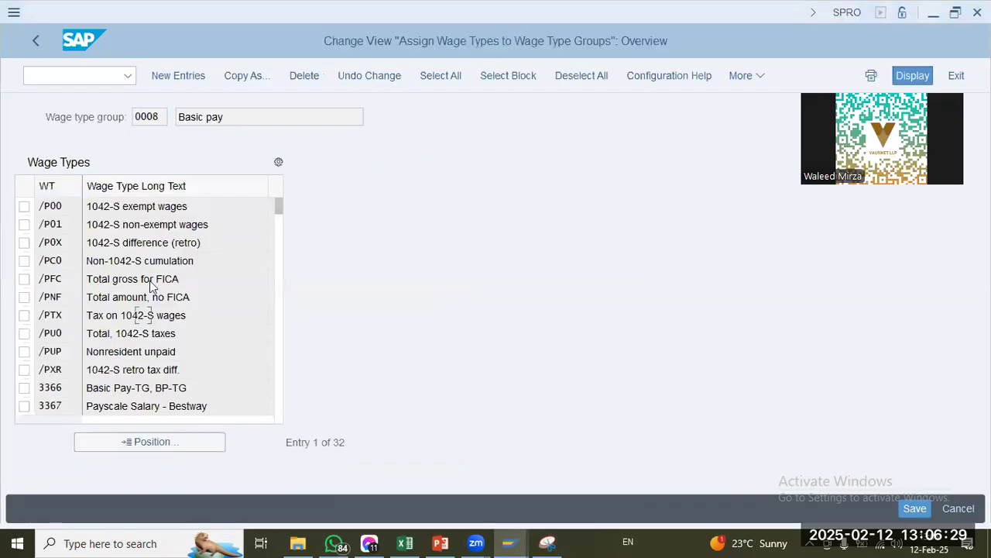
pyautogui.click(134, 441)
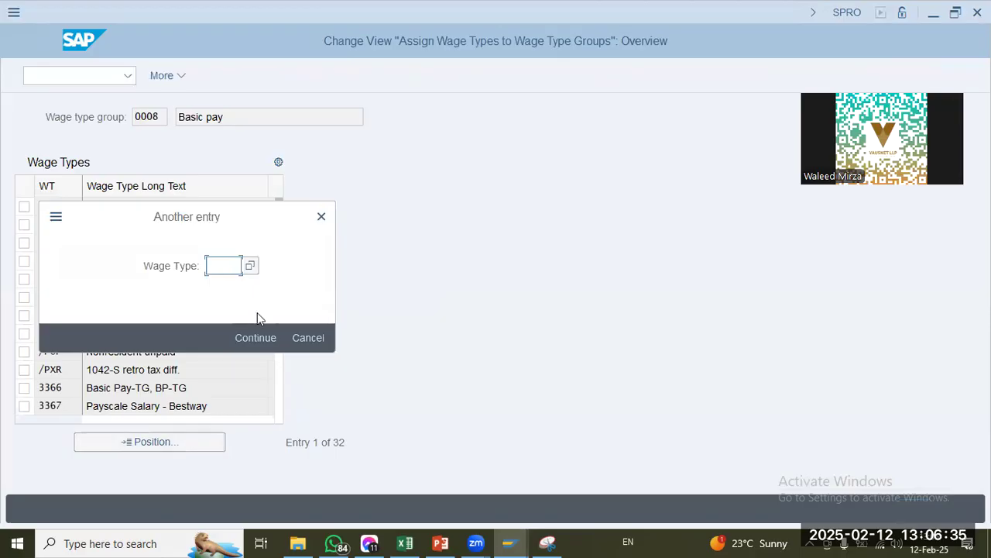
pyautogui.click(316, 339)
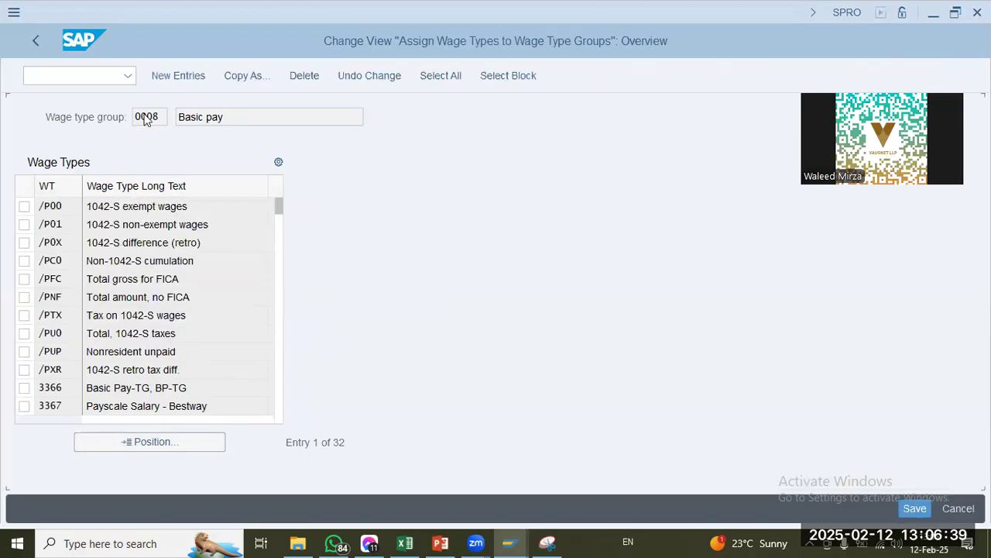
pyautogui.click(120, 368)
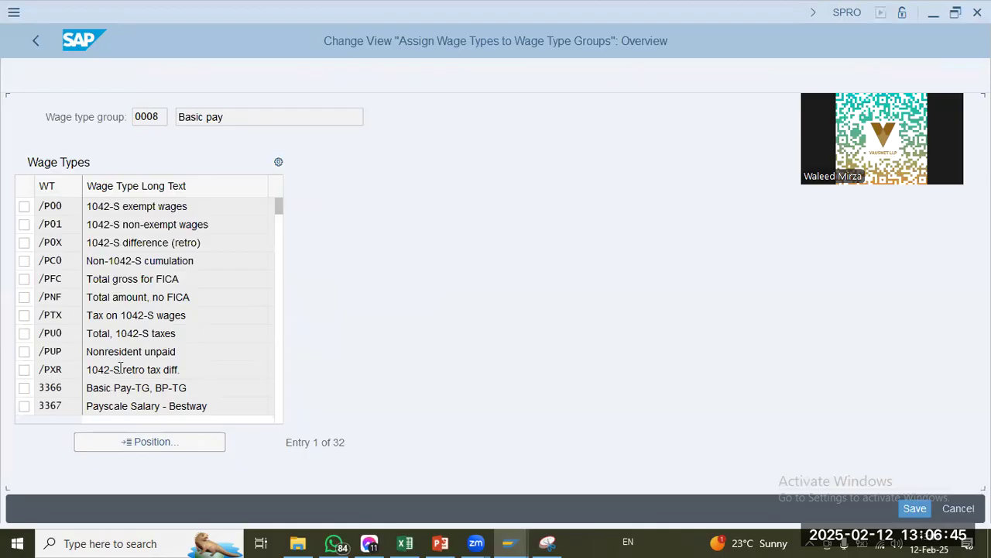
pyautogui.scroll(-4, 120, 367)
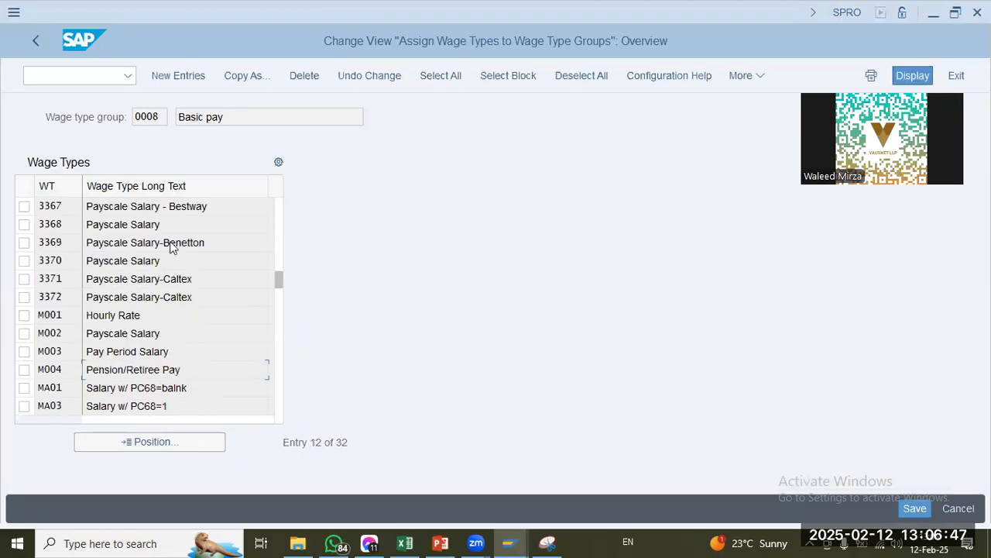
pyautogui.moveTo(217, 280); pyautogui.dragTo(82, 282)
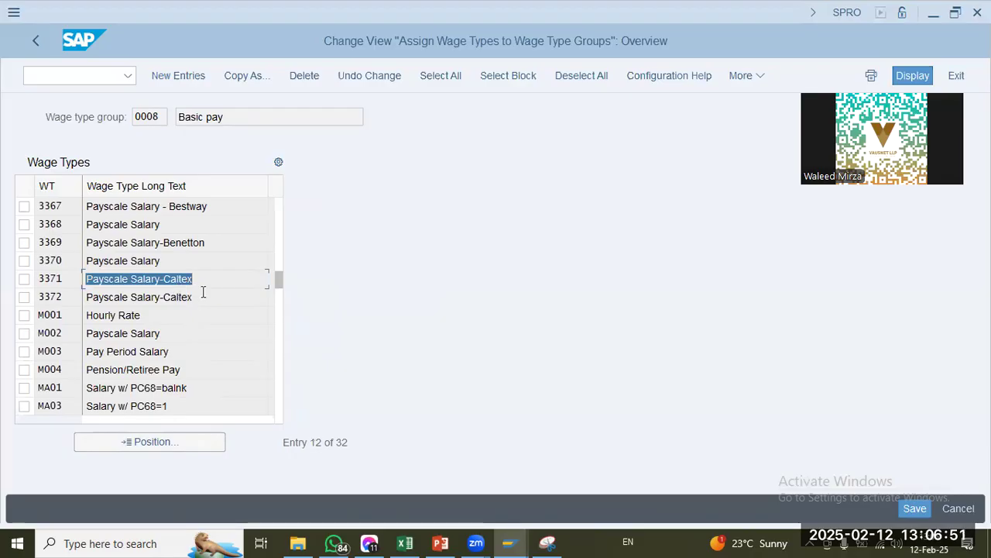
pyautogui.press('Down')
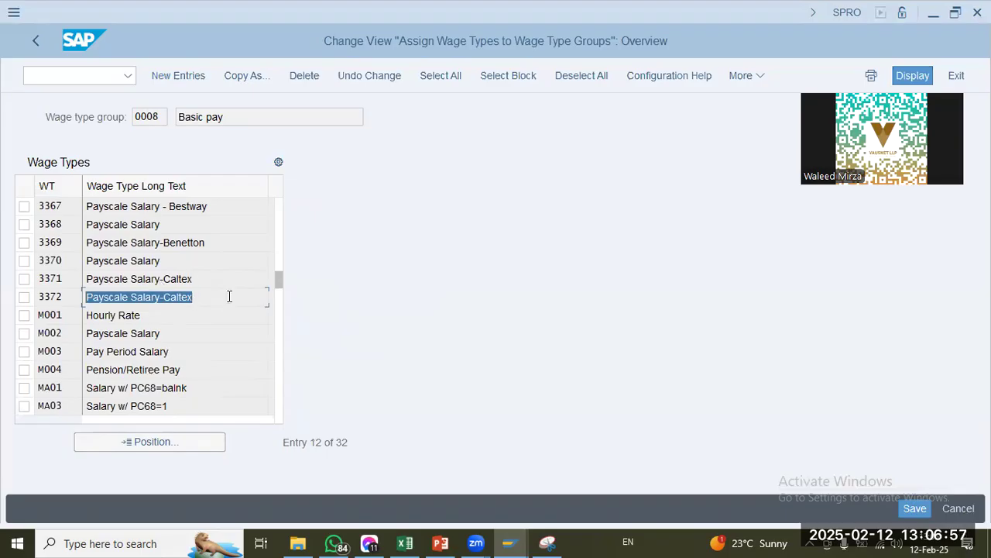
pyautogui.click(230, 297)
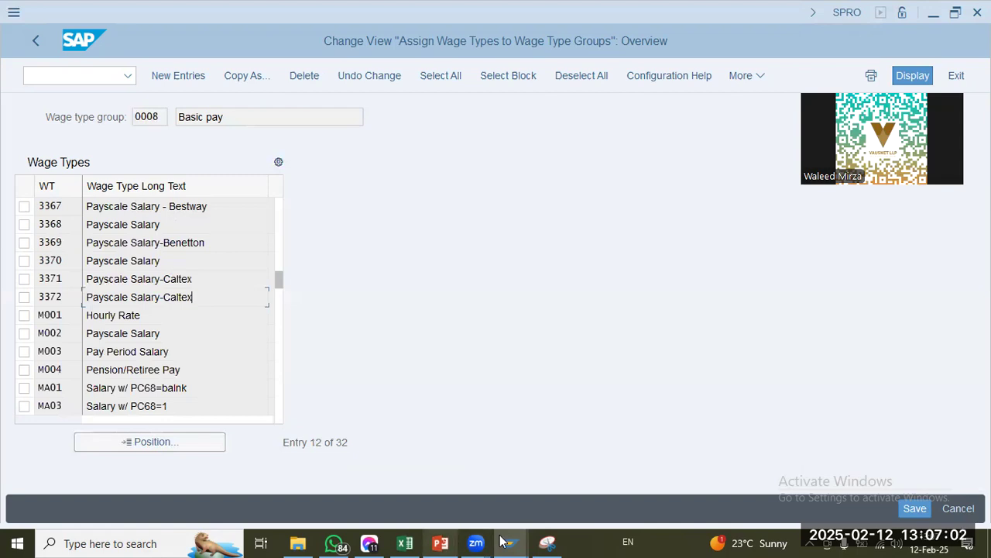
# Step: Switch to the Create Recurring Payments/Deductions session and enter wage type 3372 with an amount of 10000 AED
pyautogui.moveTo(510, 543)
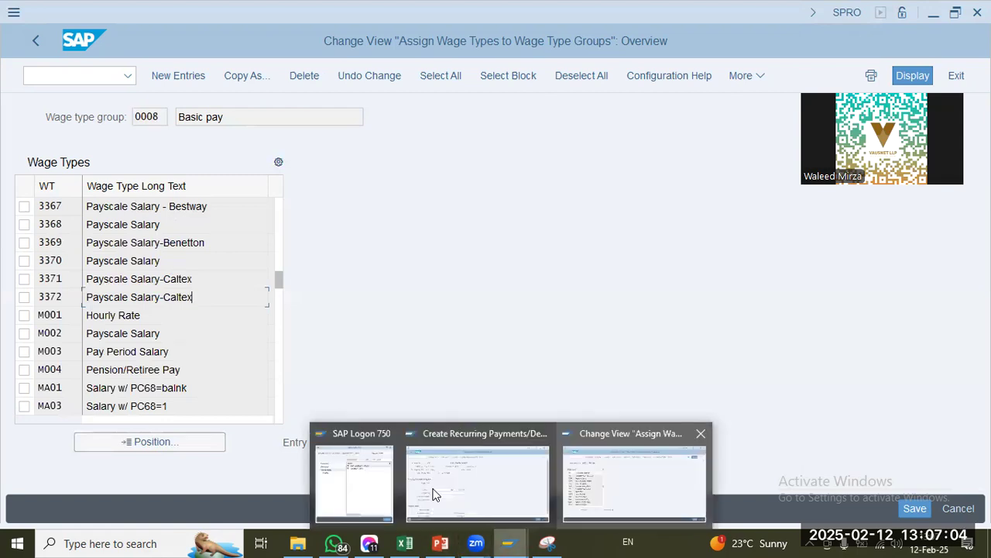
pyautogui.click(433, 494)
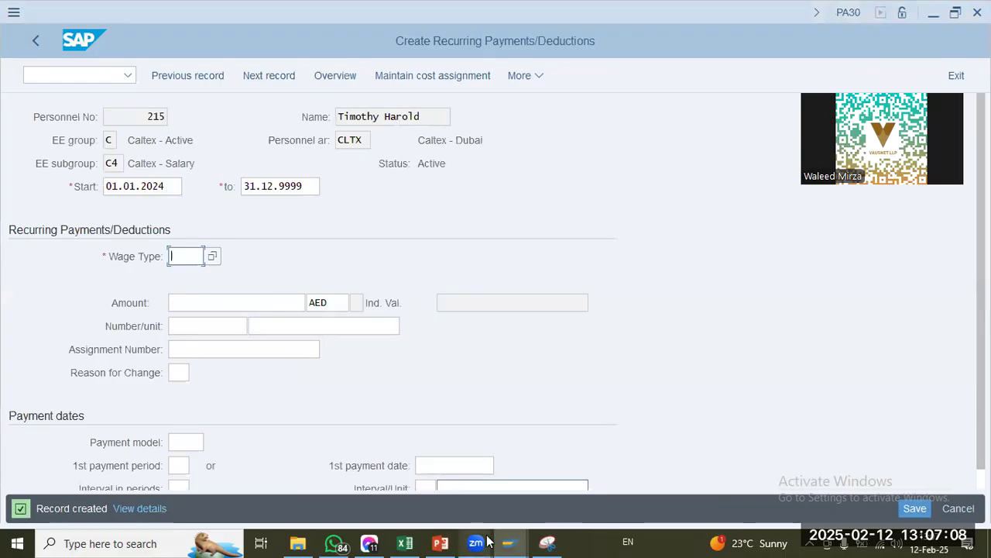
pyautogui.hotkey('alt', 'Tab')
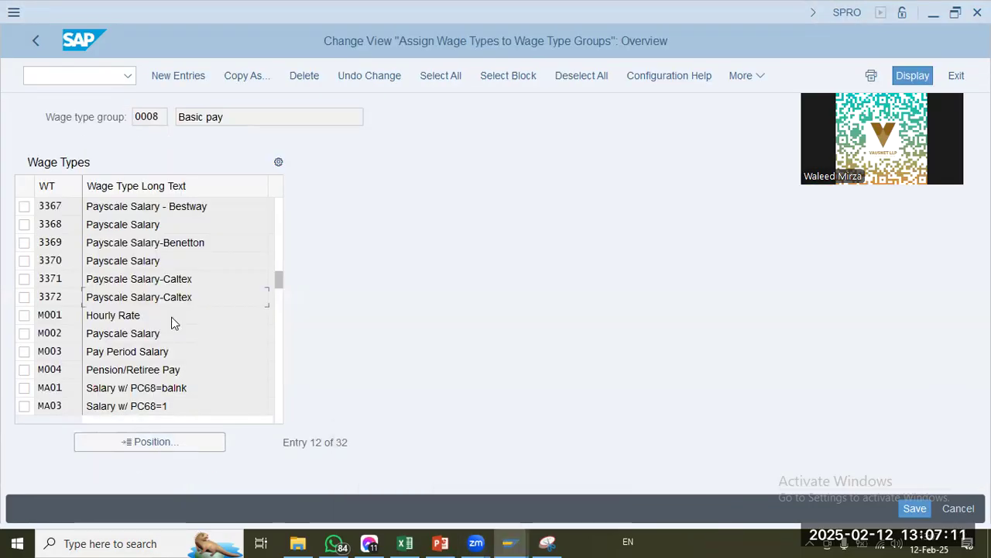
pyautogui.hotkey('alt', 'Tab')
pyautogui.write('33')
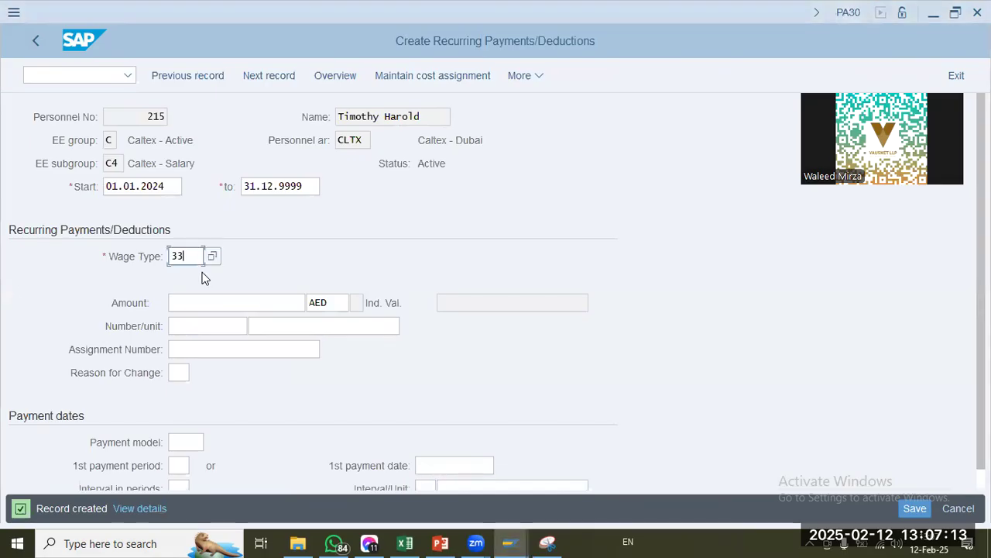
pyautogui.write('72')
pyautogui.press('Tab')
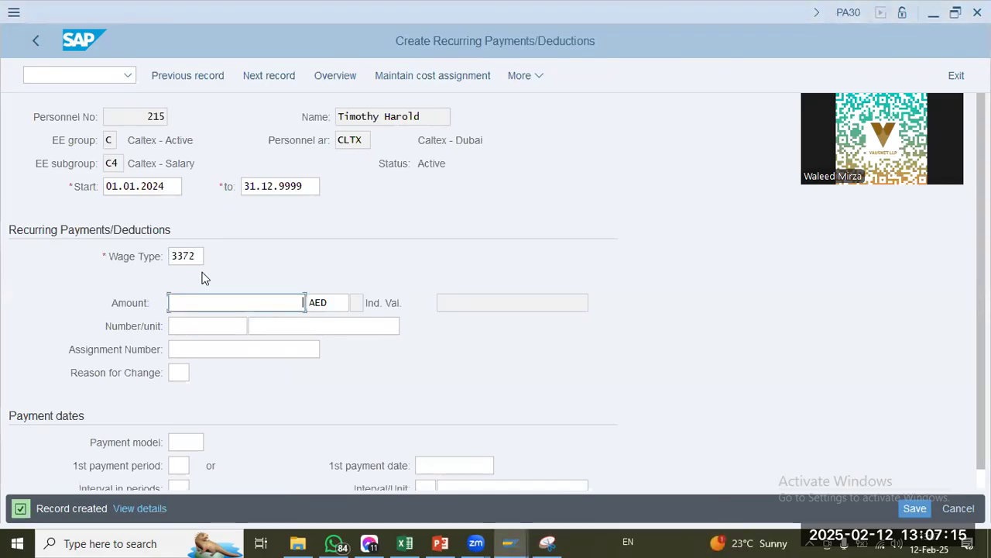
pyautogui.write('10000')
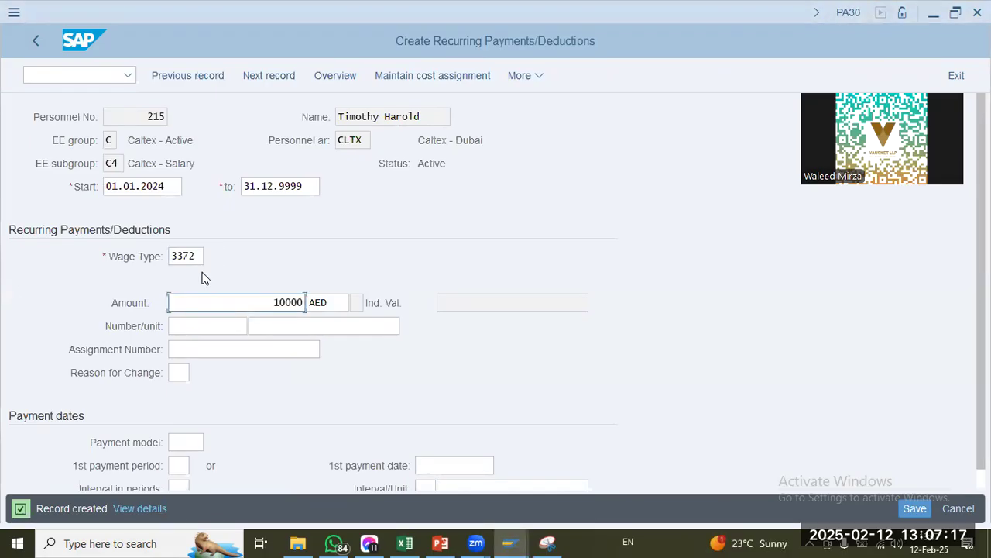
# Step: Check the recurring payment record with wage type 3372, and try to validate it again with the wage type set to 3371
pyautogui.press('Tab')
pyautogui.press('Tab')
pyautogui.press('Tab')
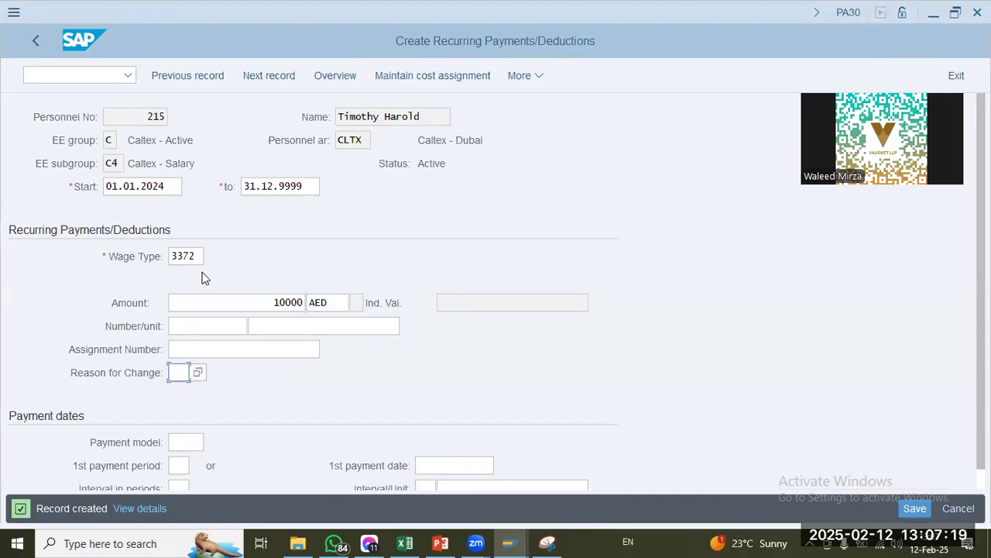
pyautogui.scroll(-1, 204, 372)
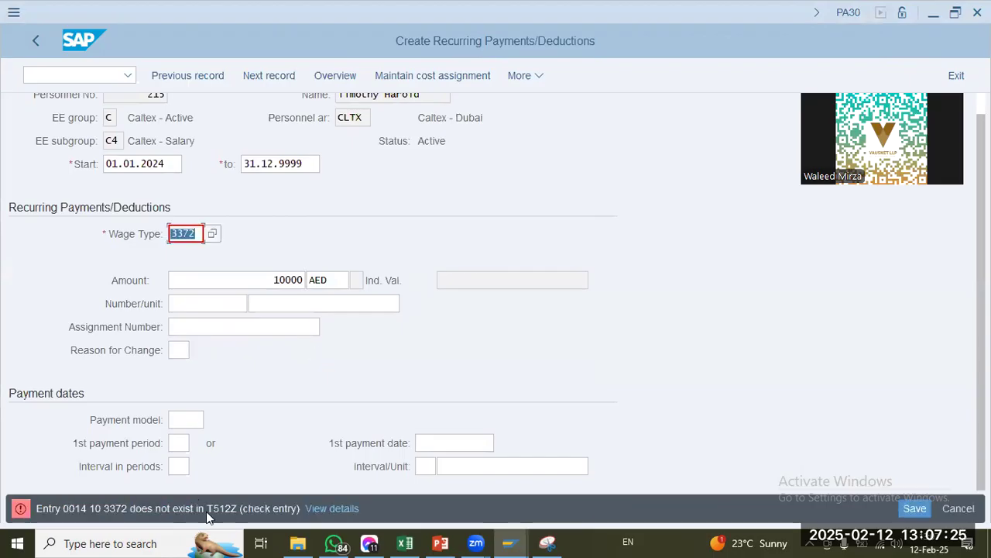
pyautogui.write('3371')
pyautogui.press('Return')
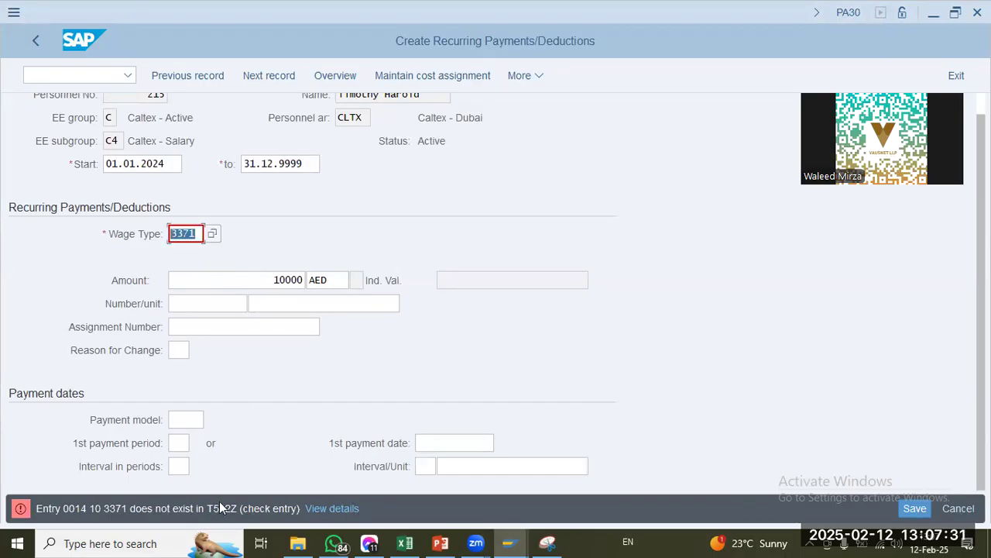
# Step: Open transaction SM30 in a new session and enter T512Z as the table to maintain
pyautogui.doubleClick(222, 508)
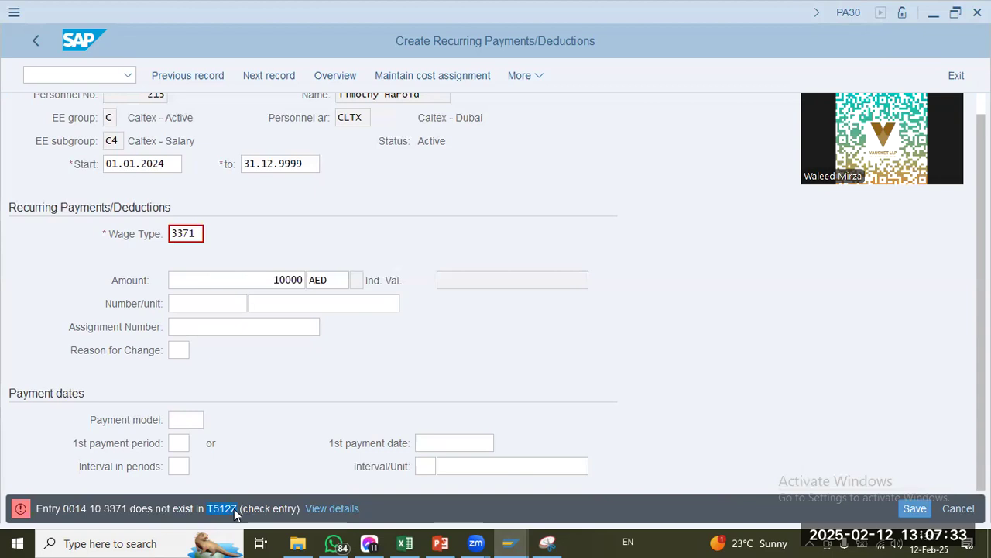
pyautogui.click(76, 74)
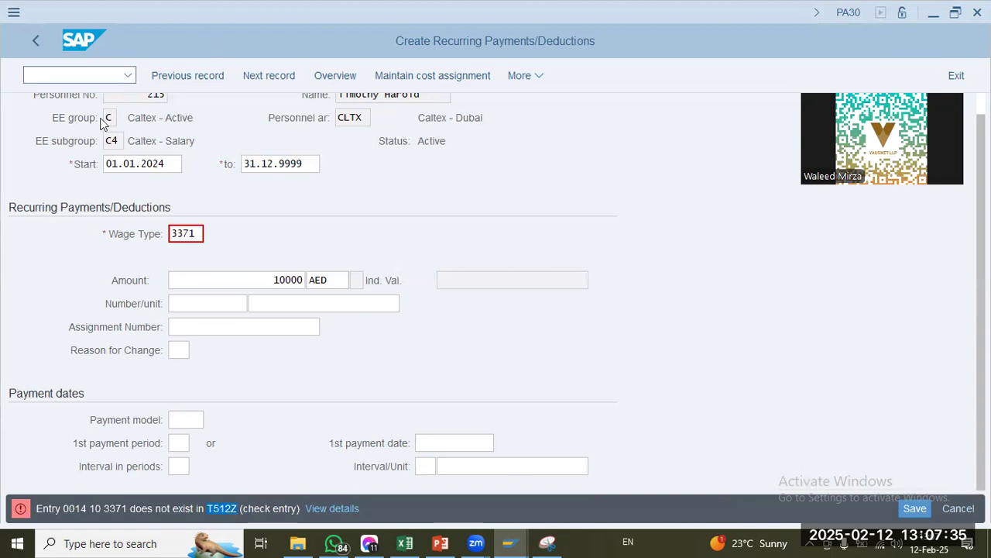
pyautogui.write('/o sm30')
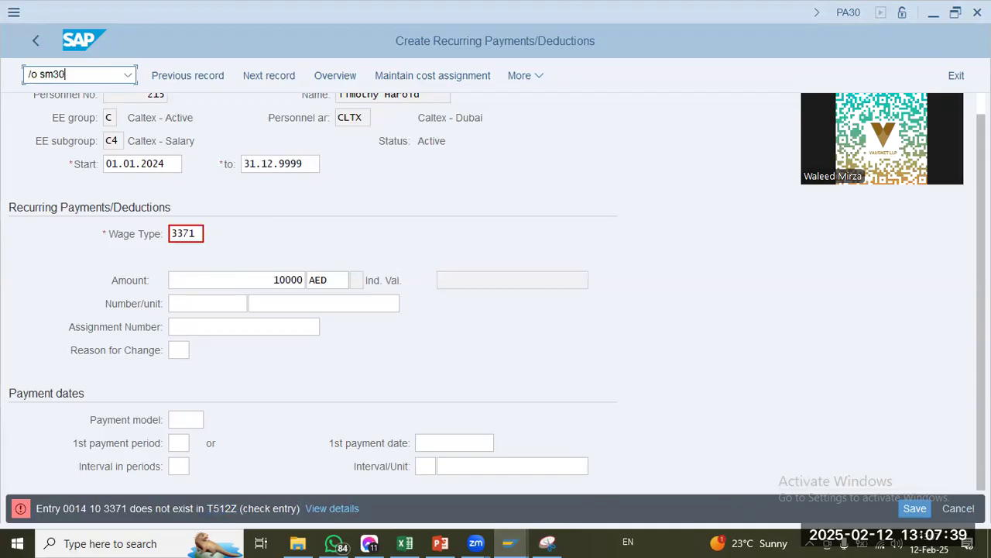
pyautogui.press('Return')
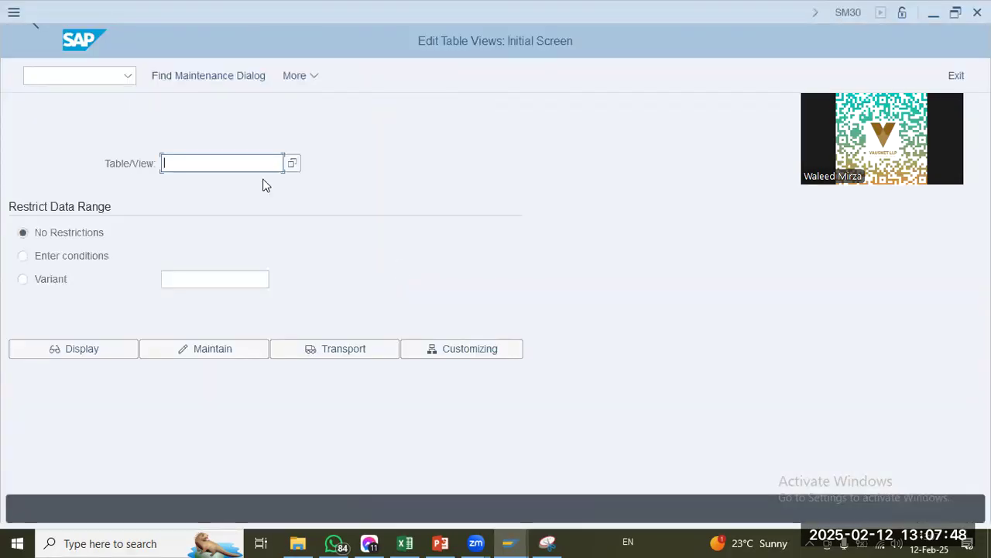
pyautogui.write('T512Z')
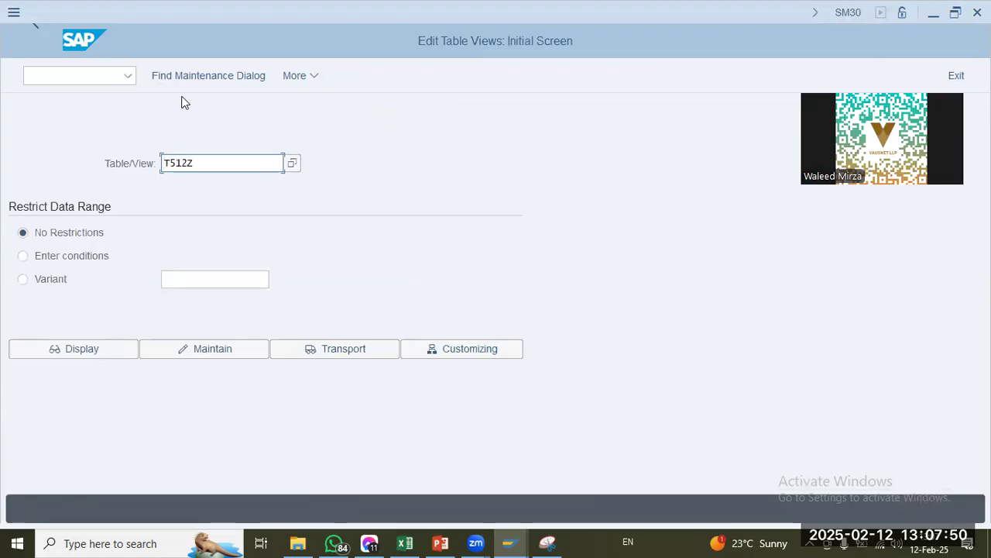
# Step: Find the maintenance objects of table T512Z and open V_T512Z (Permitted Wage Types) for maintenance
pyautogui.press('Return')
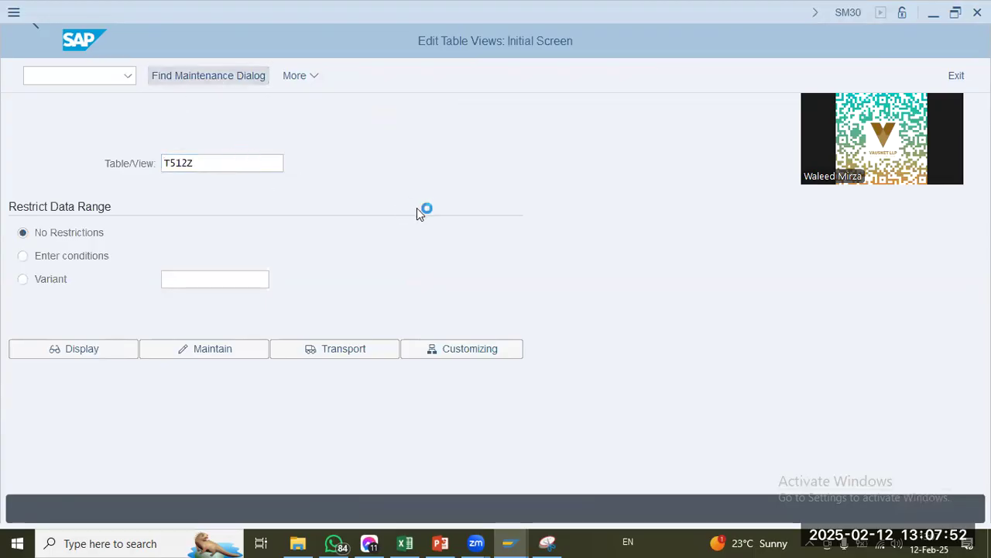
pyautogui.click(455, 338)
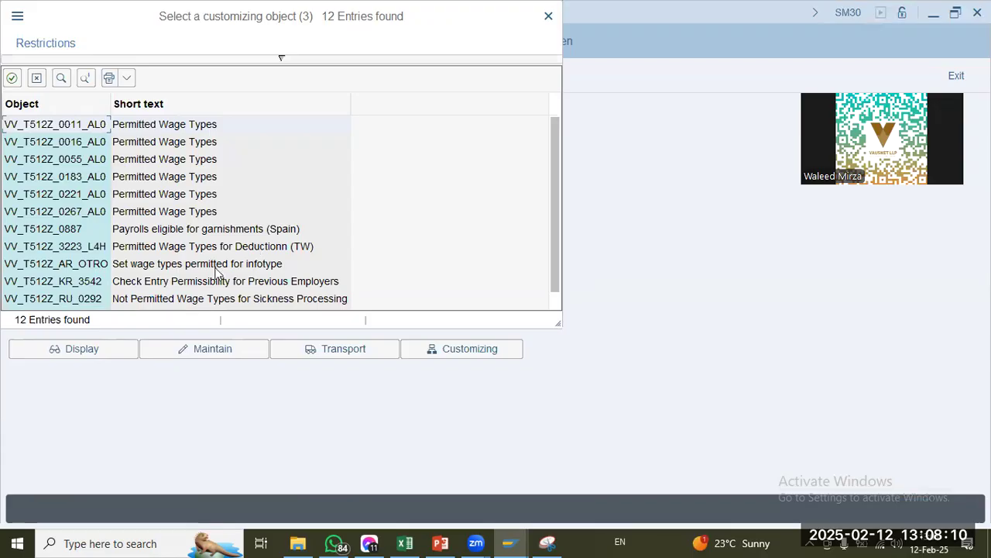
pyautogui.scroll(-1, 183, 302)
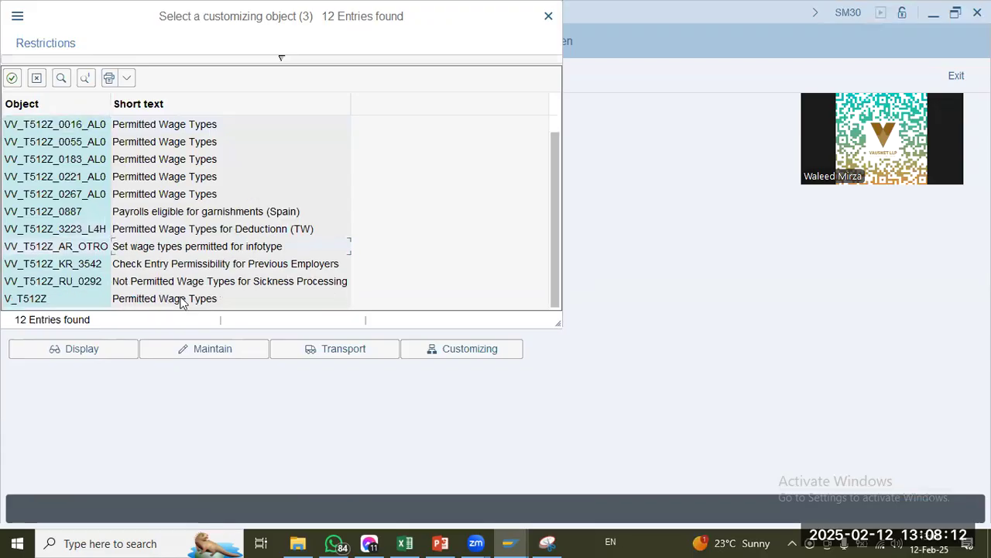
pyautogui.click(181, 300)
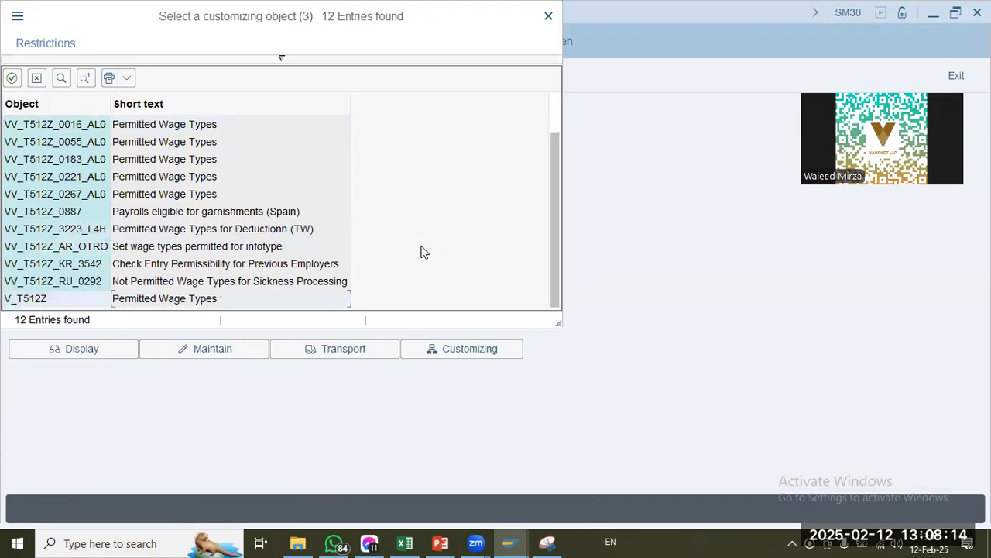
pyautogui.click(213, 350)
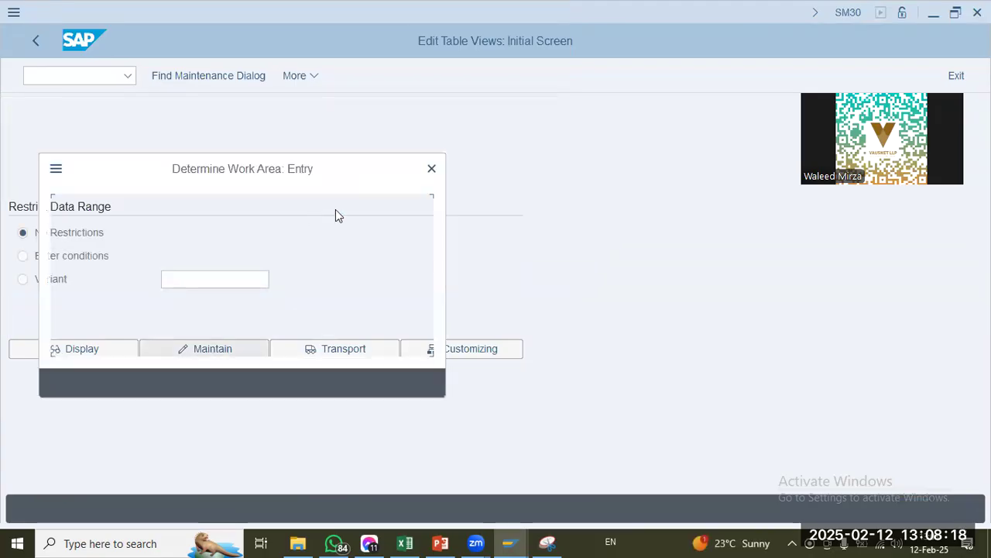
# Step: Browse the infotype value list for the work area and search it for "payro"
pyautogui.click(367, 243)
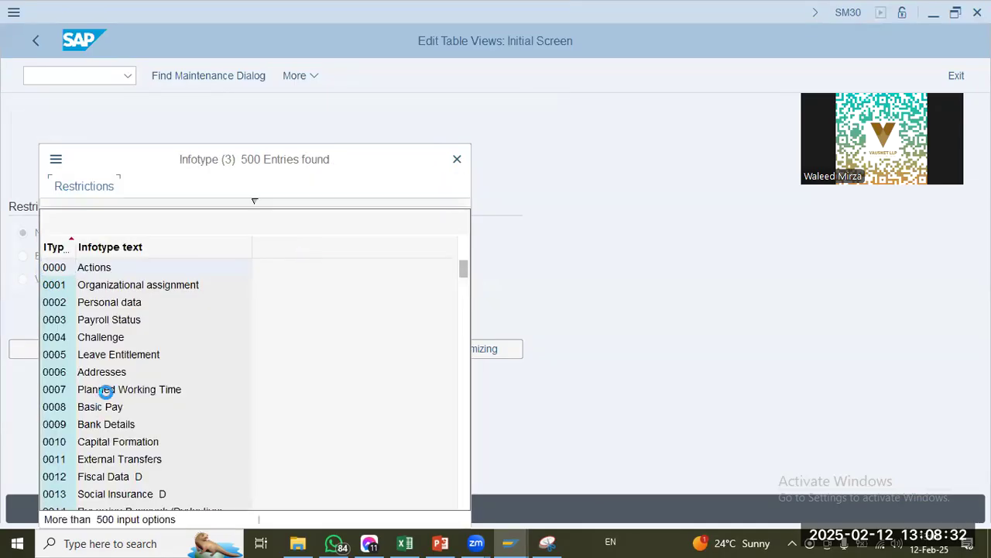
pyautogui.scroll(-2, 99, 304)
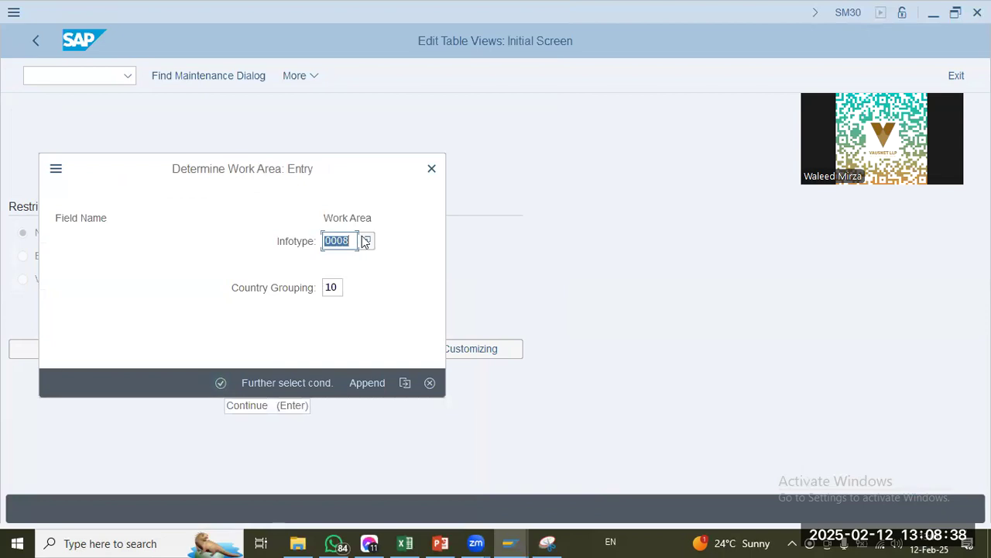
pyautogui.press('Return')
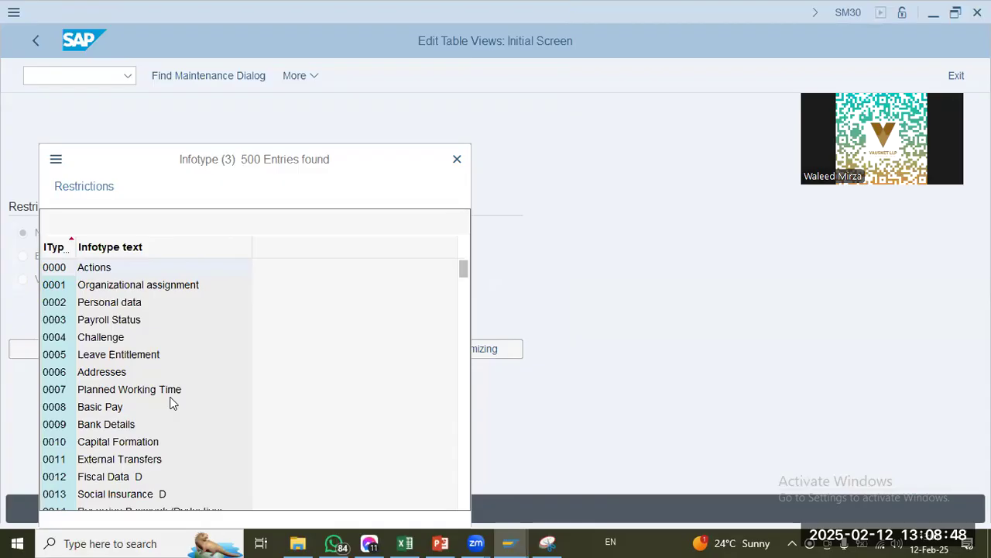
pyautogui.scroll(-5, 131, 404)
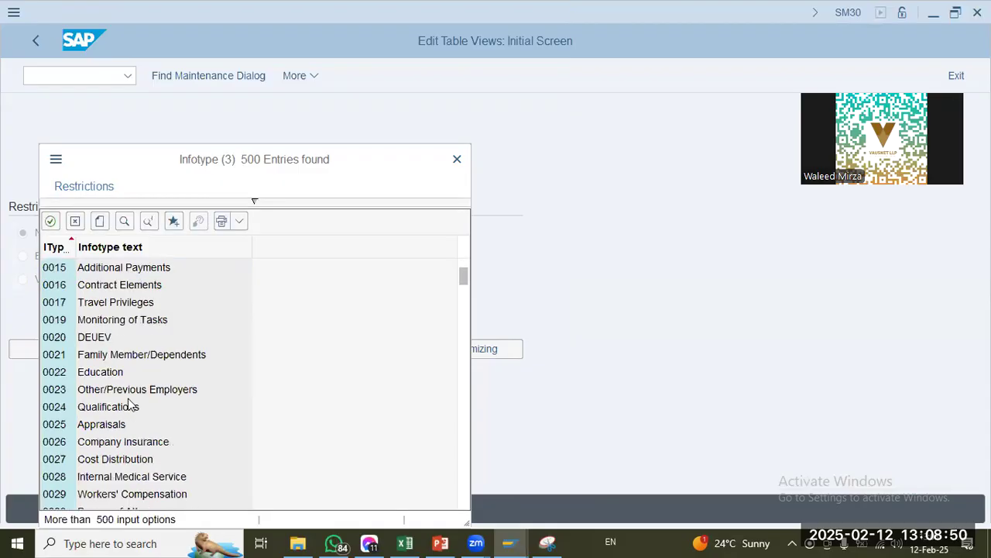
pyautogui.scroll(-7, 130, 404)
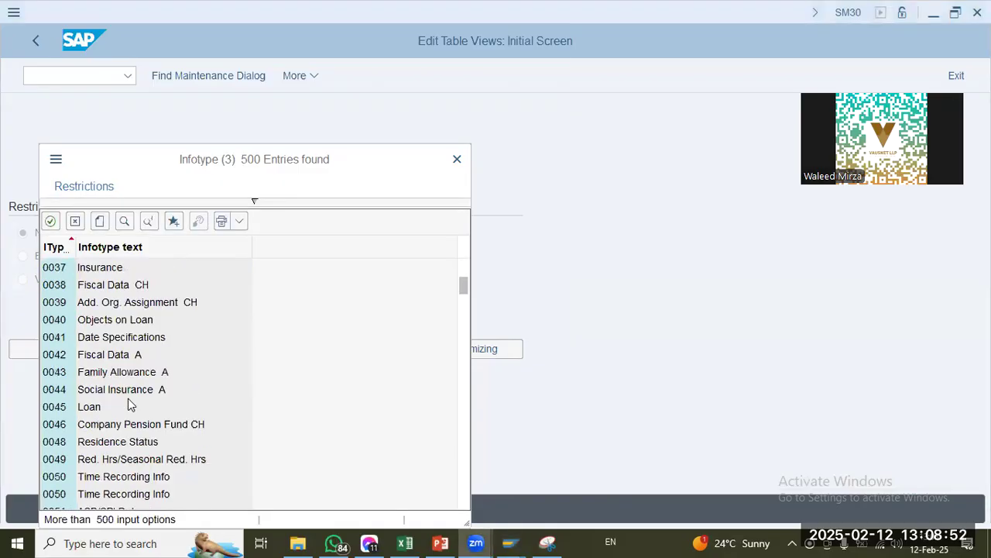
pyautogui.scroll(-5, 130, 404)
pyautogui.scroll(-4, 130, 404)
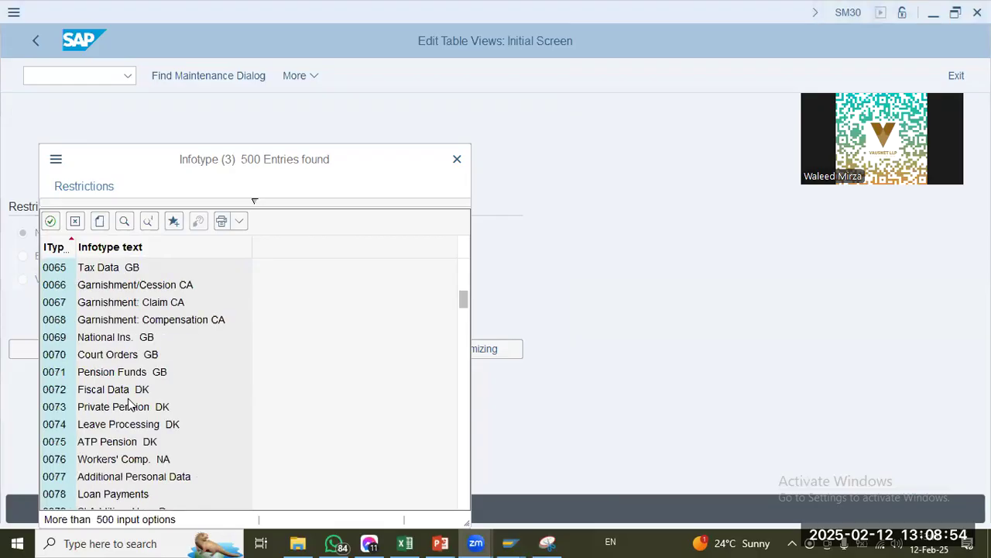
pyautogui.scroll(-3, 130, 403)
pyautogui.scroll(-5, 131, 403)
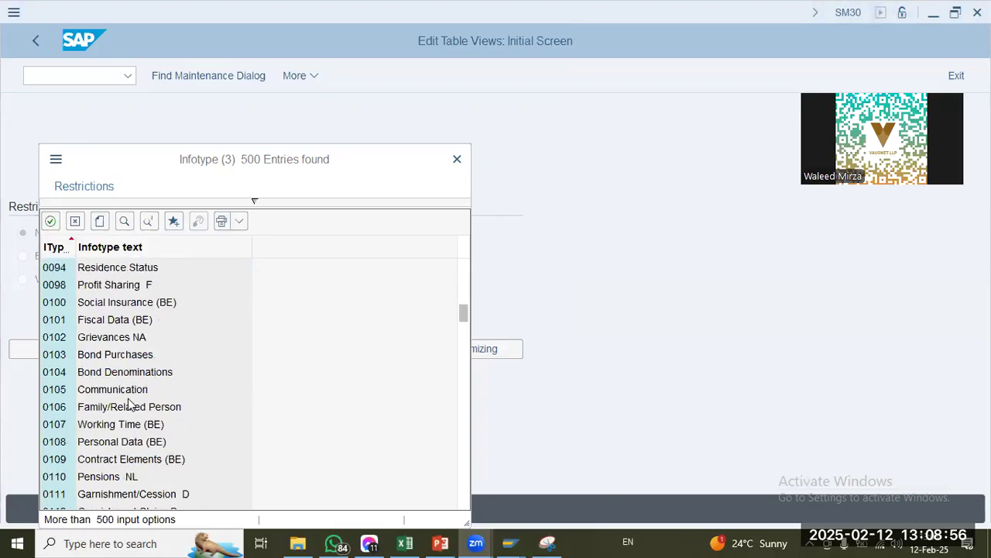
pyautogui.scroll(-6, 130, 403)
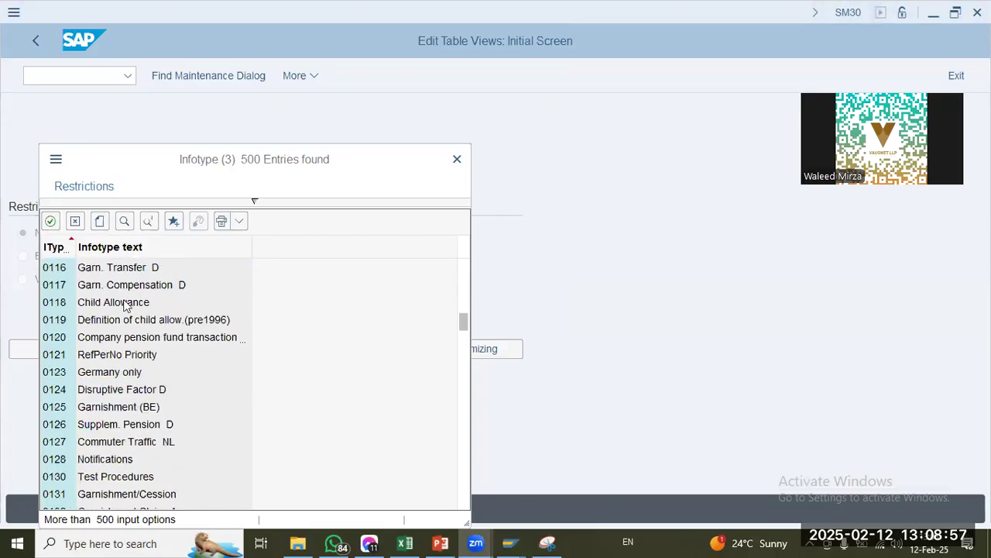
pyautogui.click(221, 353)
pyautogui.hotkey('ctrl', 'f')
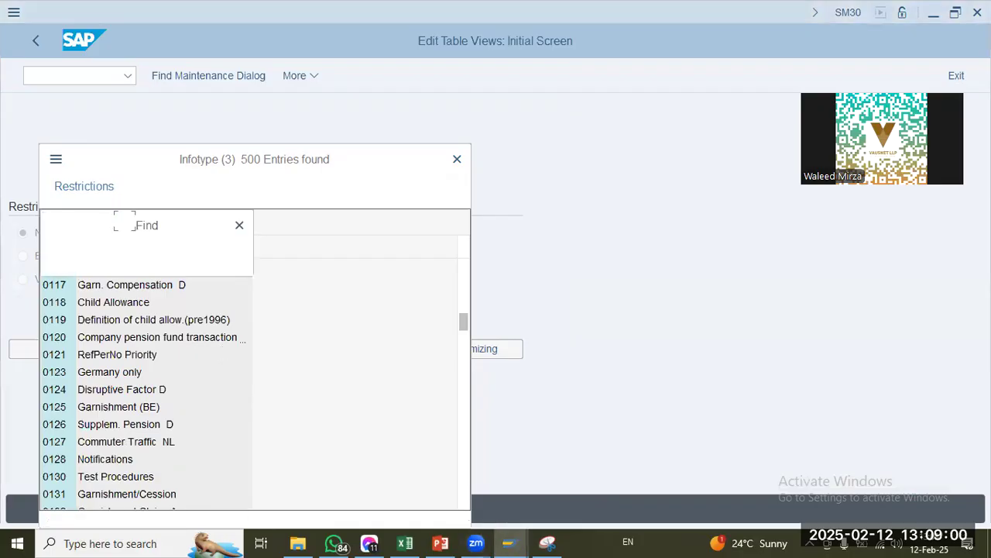
pyautogui.write('payro')
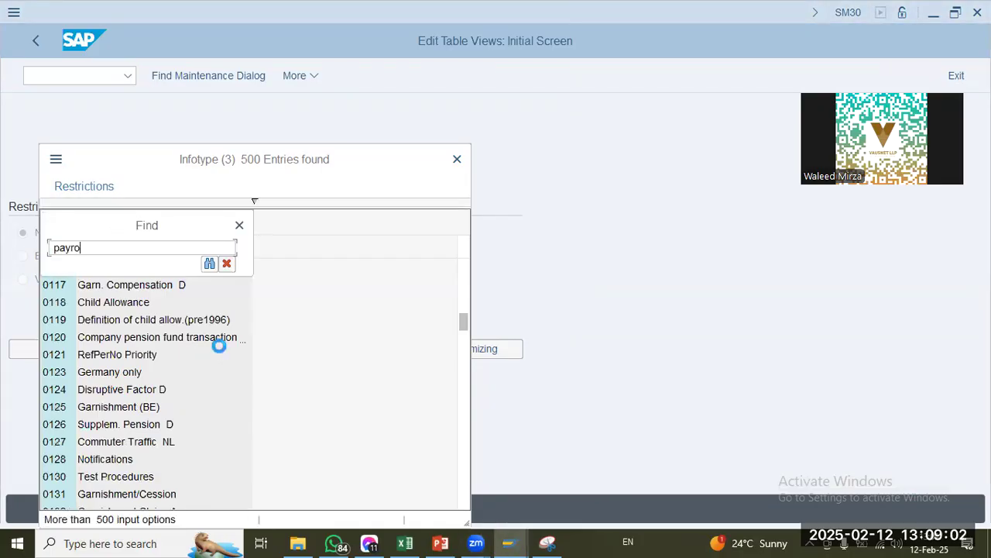
pyautogui.press('Return')
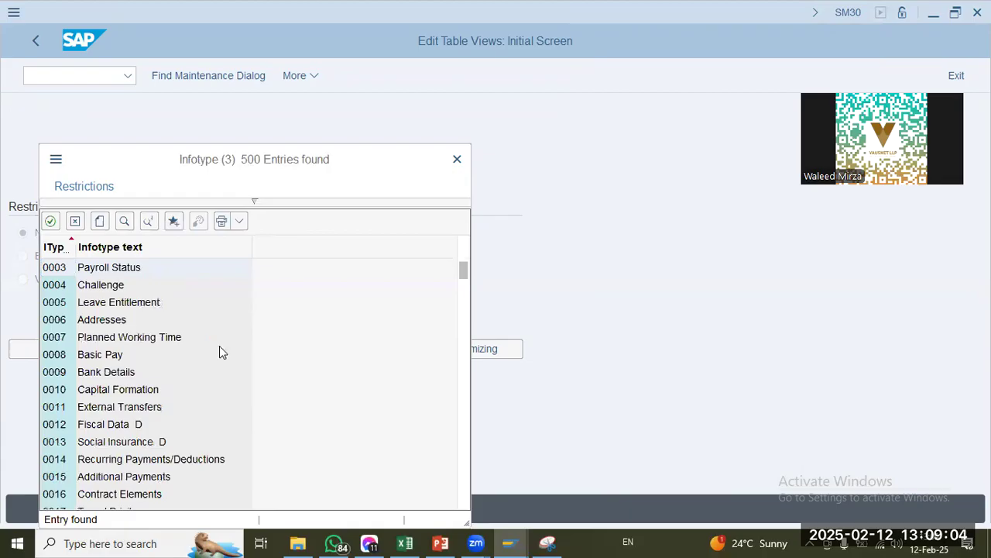
pyautogui.scroll(1, 219, 352)
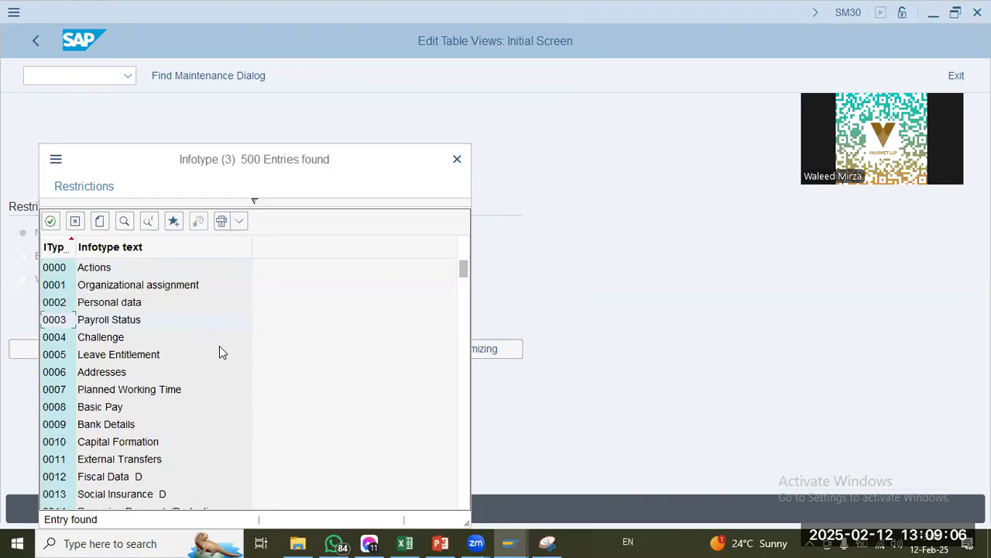
pyautogui.scroll(-1, 203, 355)
pyautogui.scroll(-2, 100, 304)
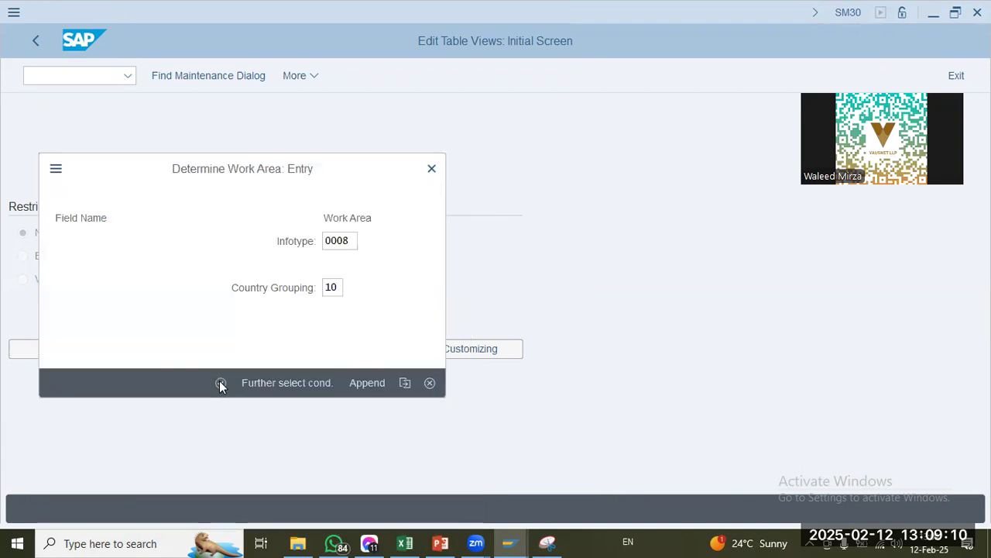
# Step: Open the permitted wage types for infotype 0008 with country grouping 10 and locate the Payscale Salary-Caltex entries 3371 and 3372
pyautogui.click(221, 385)
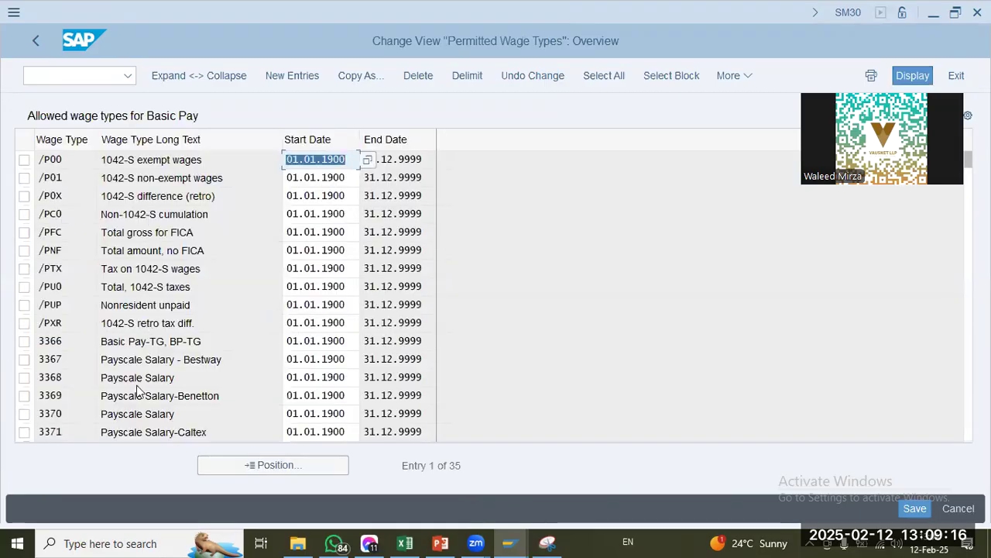
pyautogui.click(226, 433)
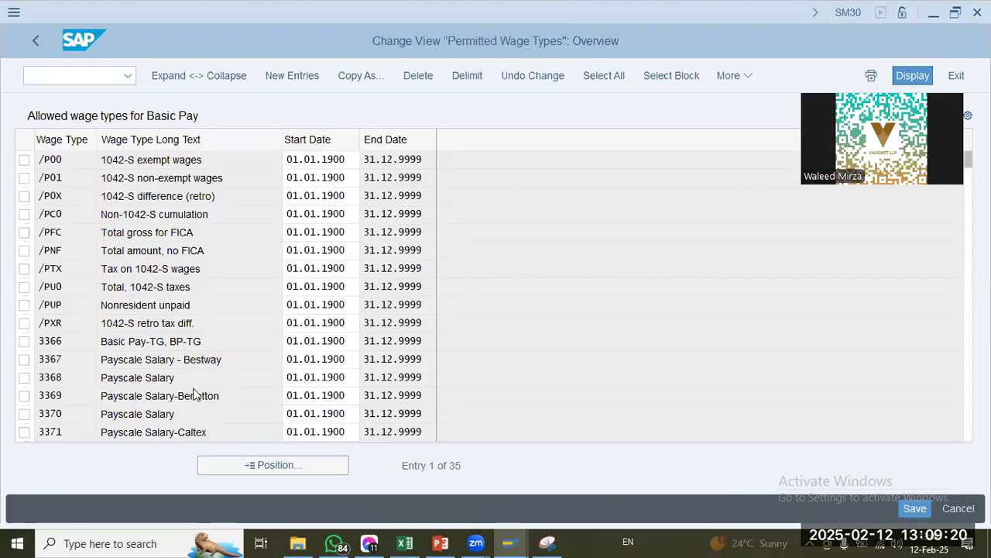
pyautogui.scroll(-1, 192, 399)
pyautogui.click(228, 400)
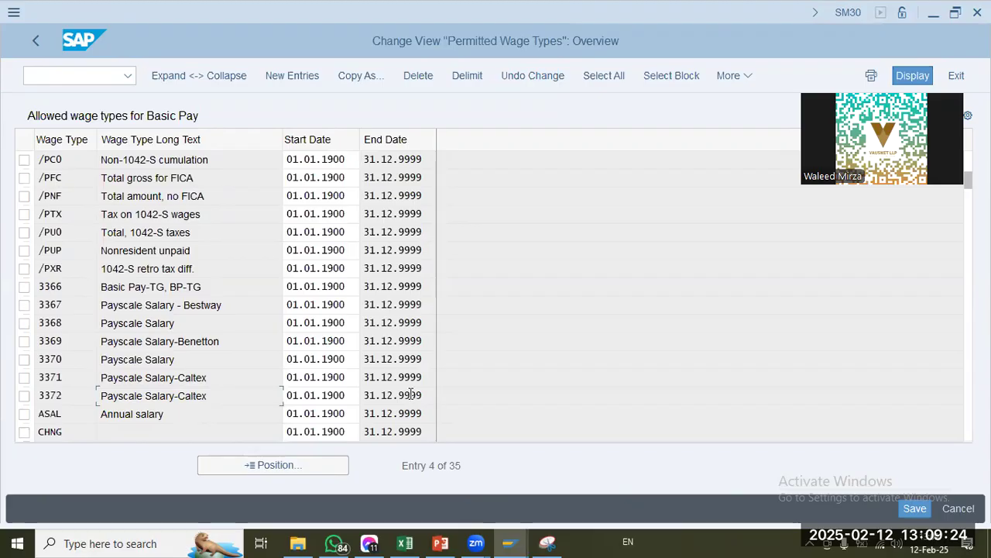
pyautogui.moveTo(223, 395); pyautogui.dragTo(67, 394)
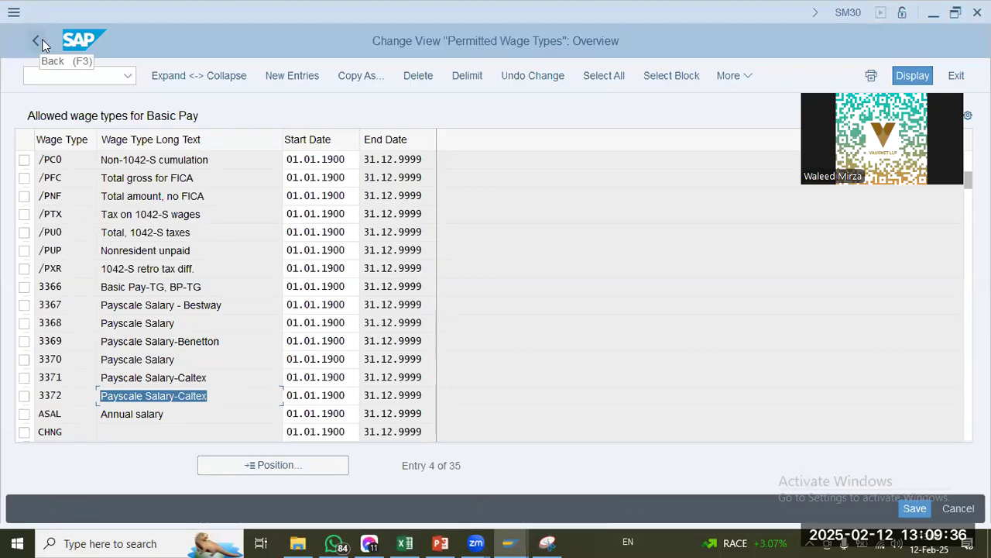
# Step: Set the start date of wage type 3371 Payscale Salary-Caltex to 01.01.2024
pyautogui.click(285, 377)
pyautogui.click(285, 378)
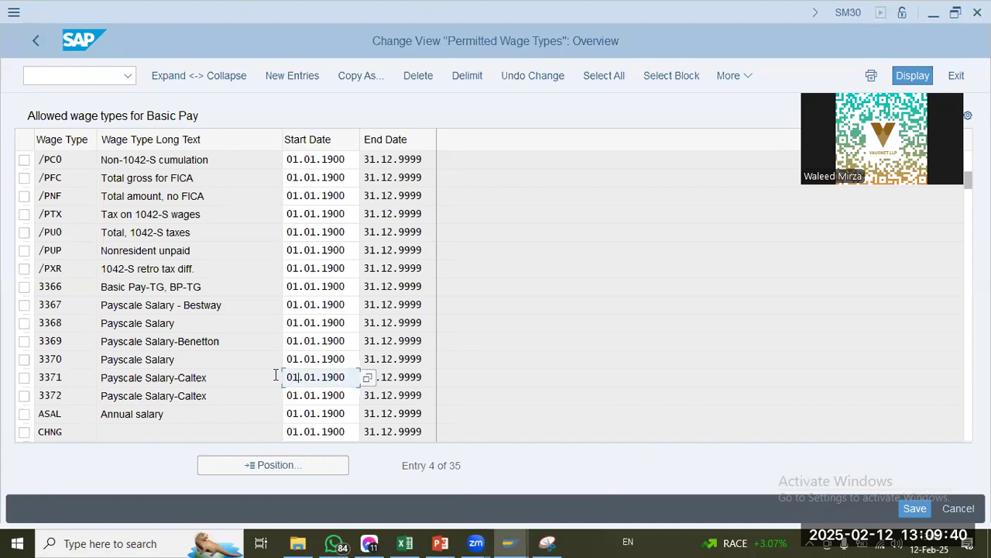
pyautogui.press('Right')
pyautogui.press('Right')
pyautogui.press('Right')
pyautogui.press('Right')
pyautogui.press('Right')
pyautogui.press('Right')
pyautogui.press('Right')
pyautogui.press('Right')
pyautogui.press('Left')
pyautogui.press('Left')
pyautogui.hotkey('shift', 'End')
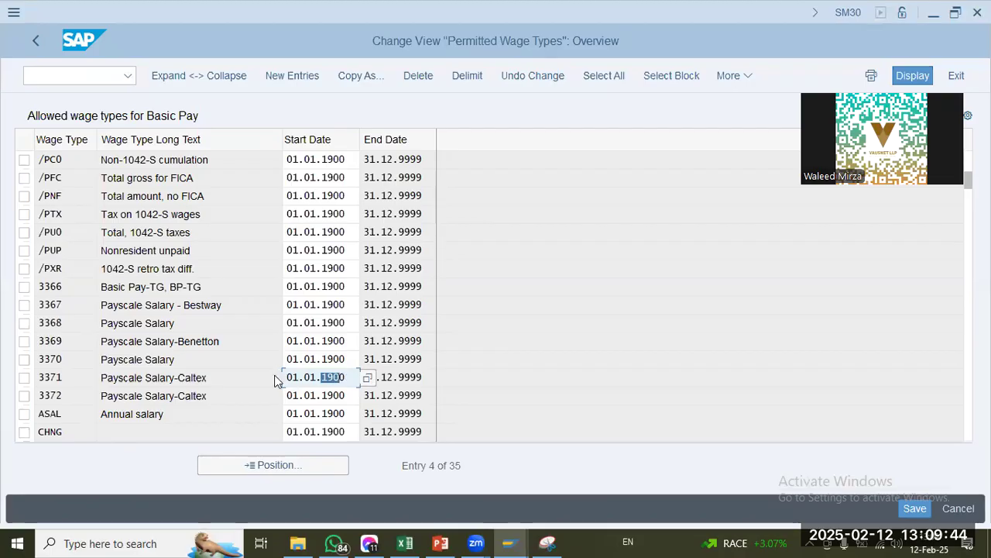
pyautogui.press('BackSpace')
pyautogui.write('2024')
# Step: Set the start date of wage type 3372 Payscale Salary-Caltex to 01.01.2024, save under the customizing request and leave the view
pyautogui.press('Down')
pyautogui.hotkey('shift', 'Left')
pyautogui.hotkey('shift', 'Left')
pyautogui.hotkey('shift', 'Left')
pyautogui.hotkey('shift', 'Left')
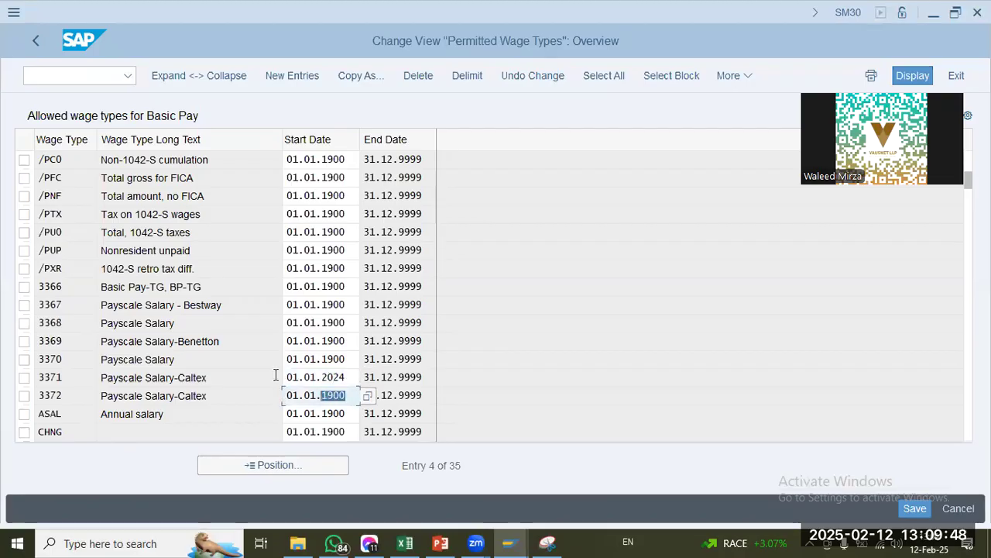
pyautogui.press('BackSpace')
pyautogui.write('2024')
pyautogui.press('Return')
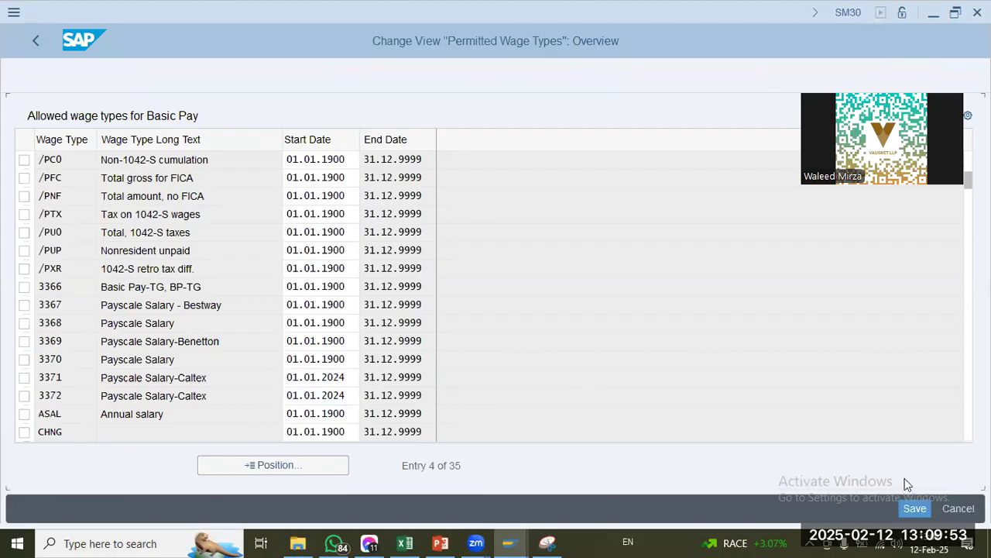
pyautogui.click(915, 508)
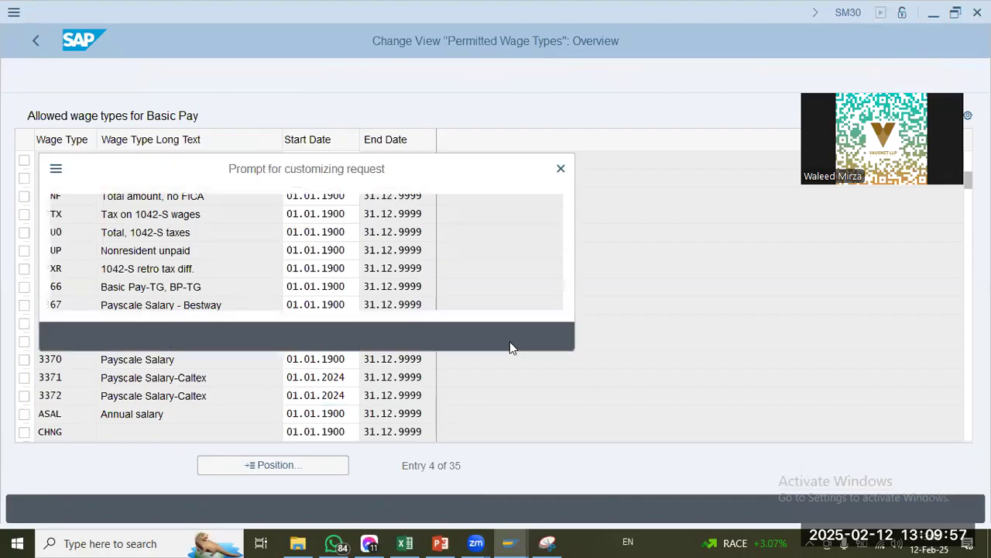
pyautogui.click(328, 338)
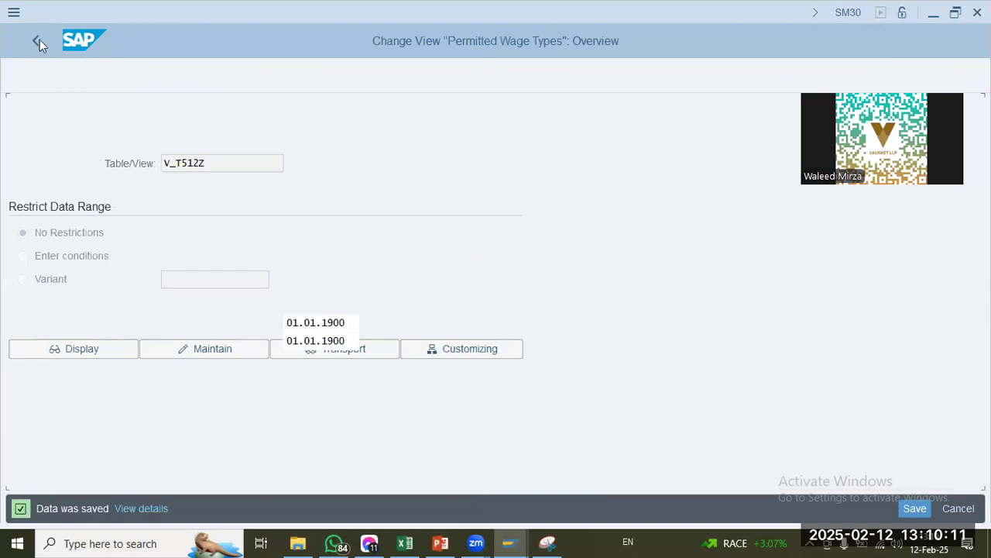
pyautogui.click(37, 41)
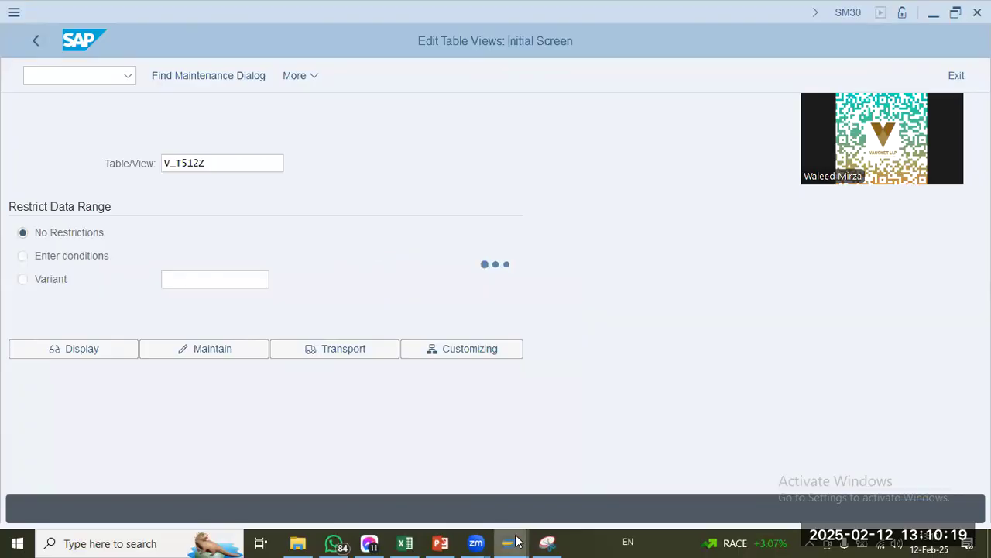
# Step: Return to the employee's recurring payments/deductions entry, set its wage type to 3372 and validate it
pyautogui.moveTo(517, 541)
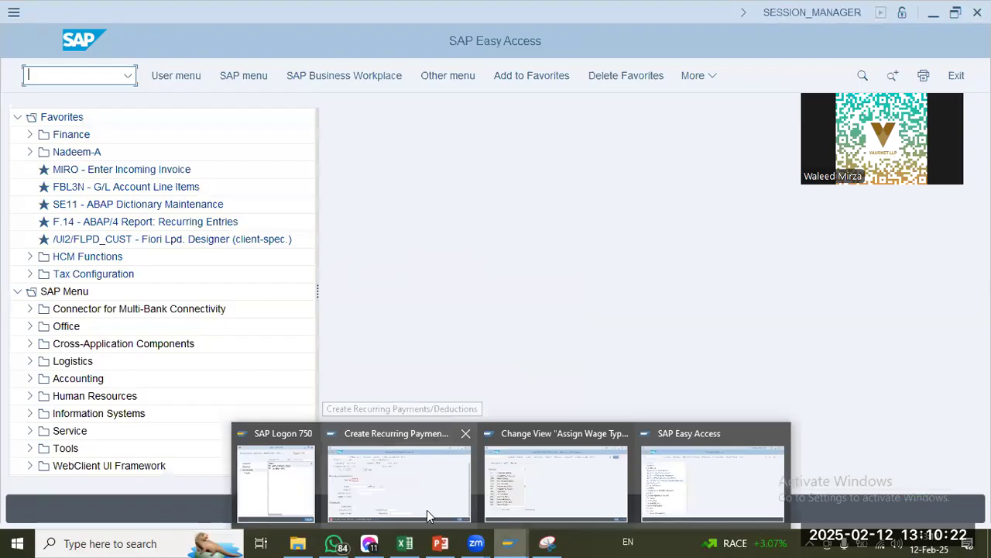
pyautogui.click(427, 510)
pyautogui.hotkey('shift', 'Left')
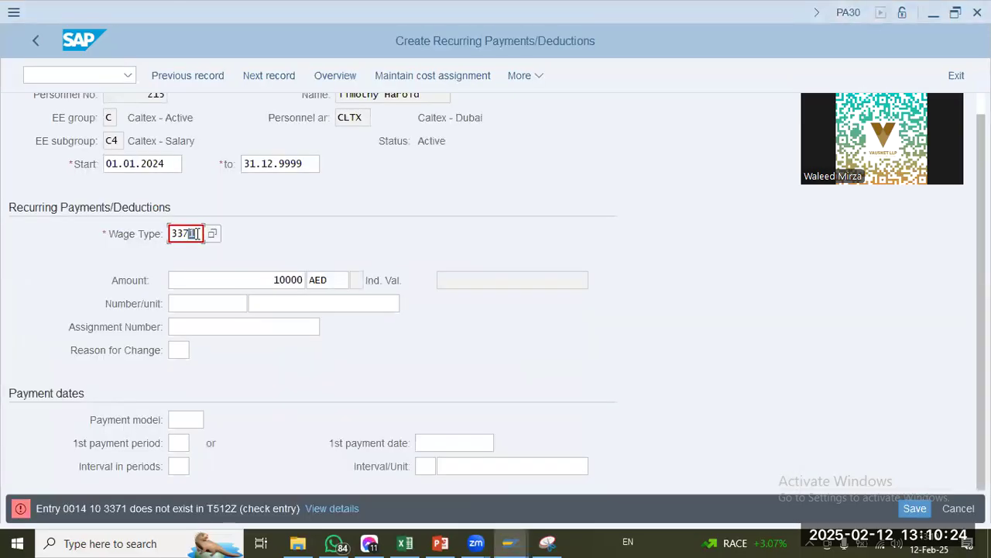
pyautogui.press('BackSpace')
pyautogui.write('2')
pyautogui.press('Return')
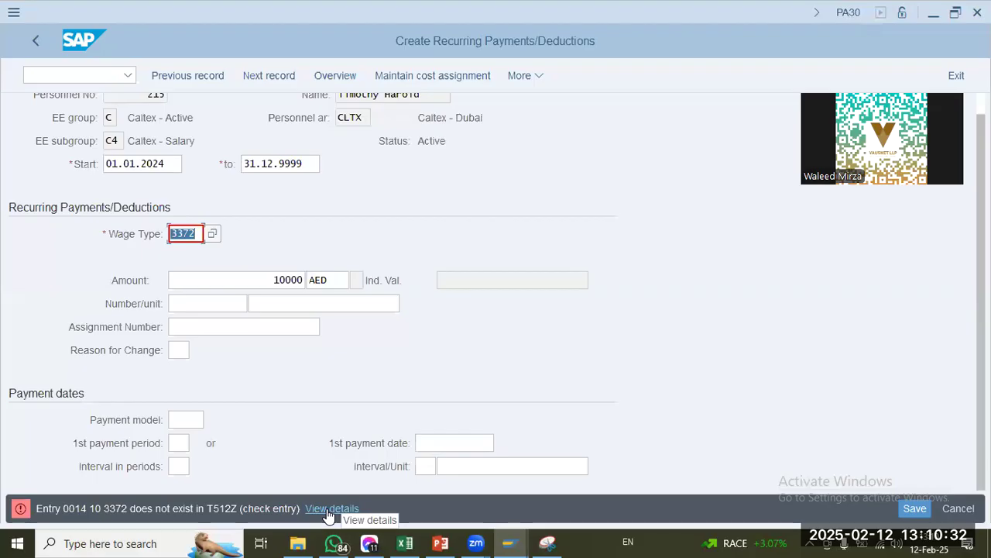
pyautogui.click(488, 336)
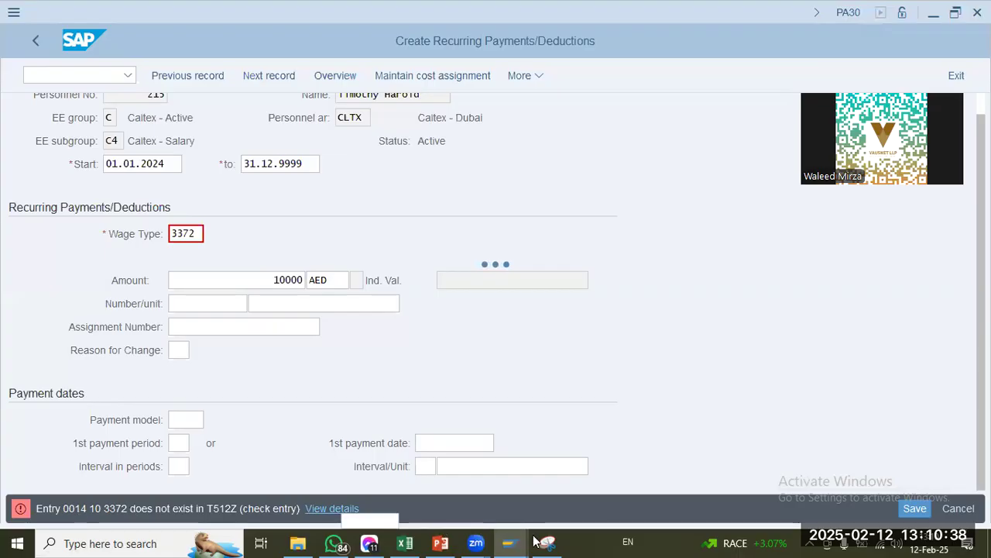
# Step: Open table maintenance (SM30) in the free session and find the maintenance objects of V_T512Z
pyautogui.moveTo(478, 541)
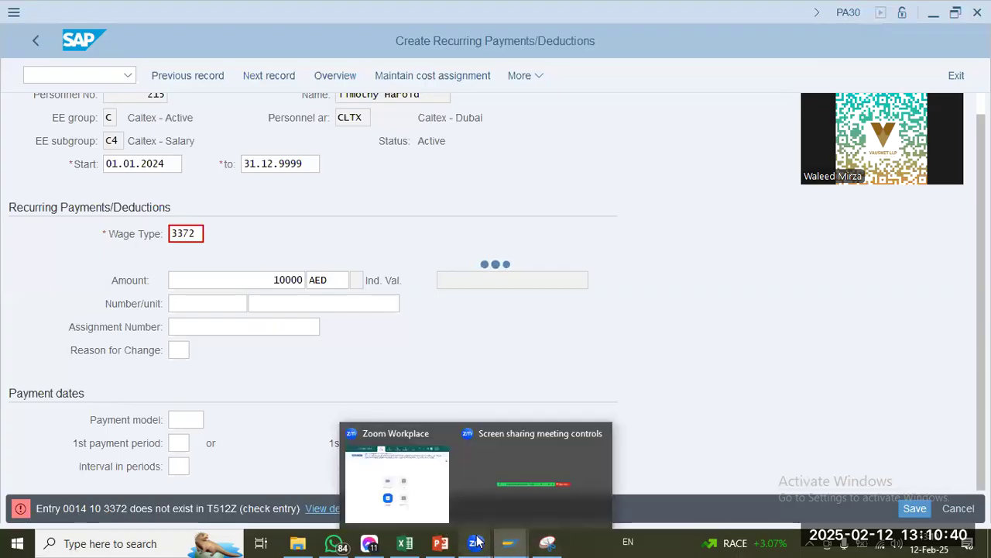
pyautogui.moveTo(509, 542)
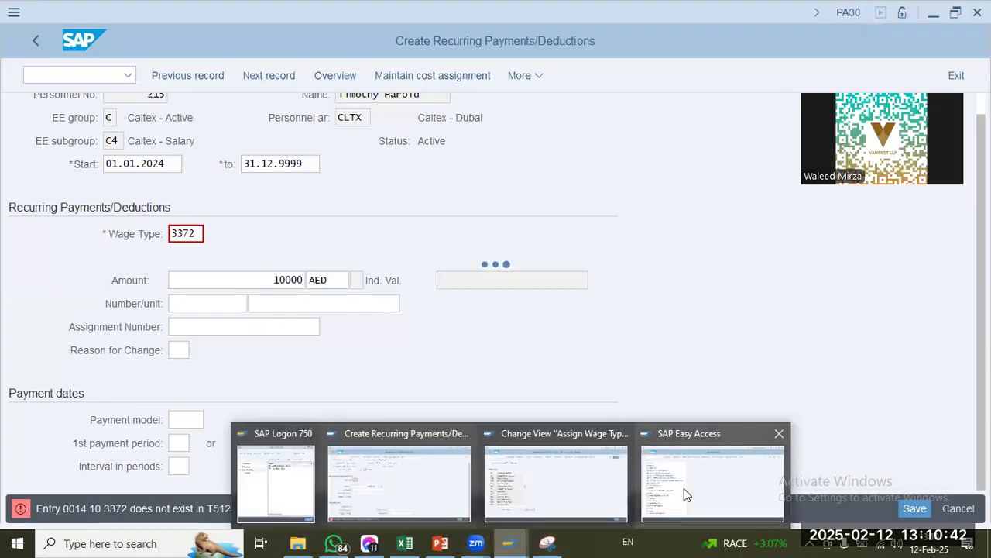
pyautogui.click(684, 488)
pyautogui.write('sm30')
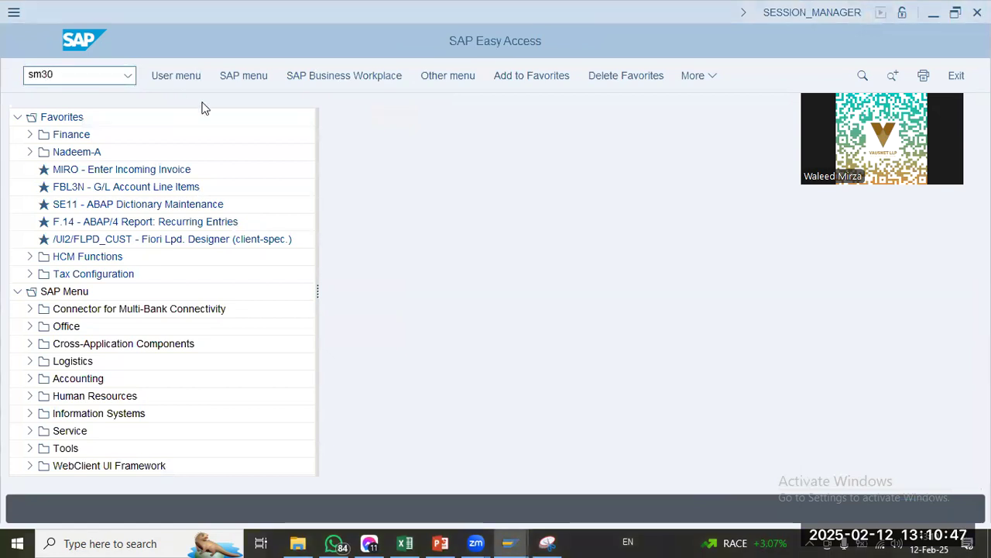
pyautogui.press('Return')
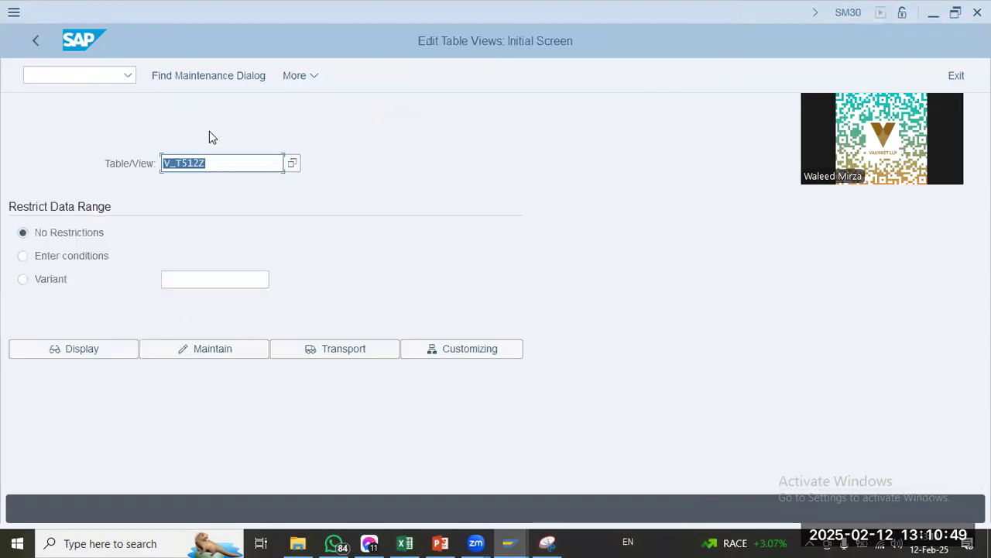
pyautogui.click(196, 75)
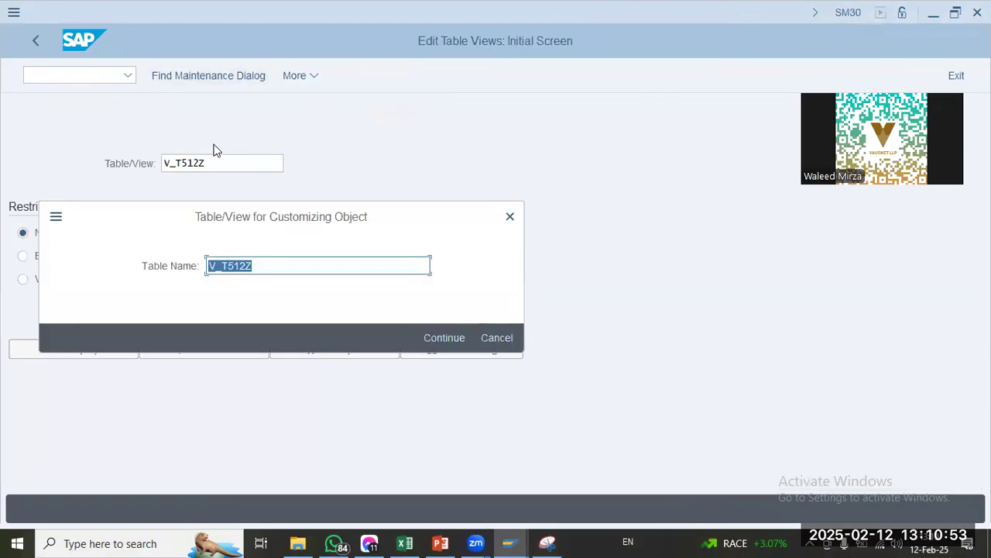
pyautogui.click(452, 337)
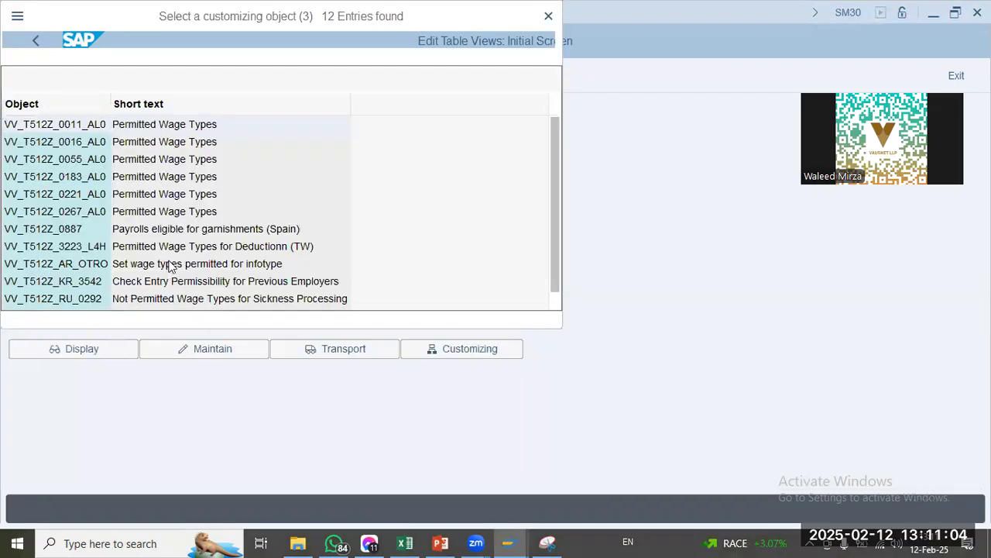
# Step: Open the permitted wage types view V_T512Z for maintenance with infotype 0014 as the work area
pyautogui.click(244, 286)
pyautogui.scroll(-1, 245, 287)
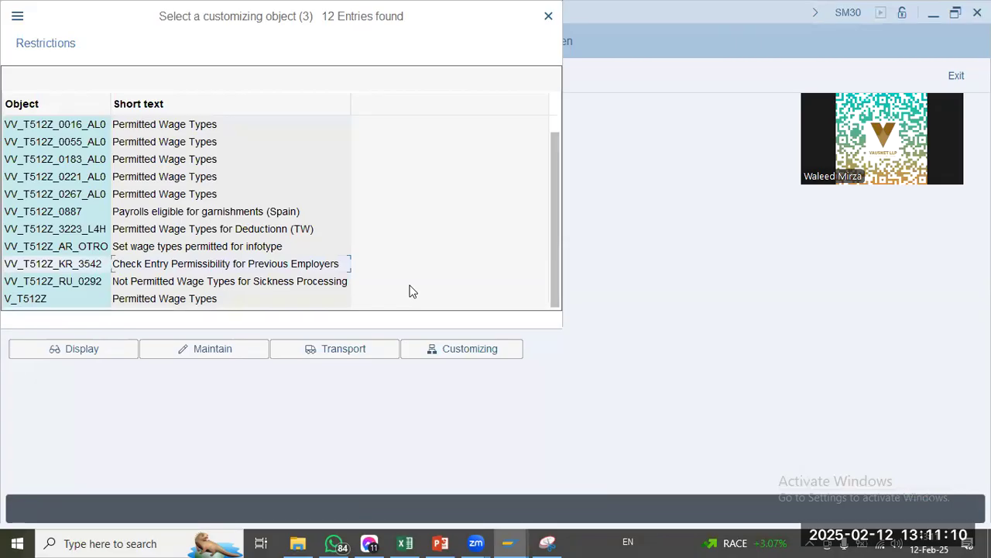
pyautogui.doubleClick(215, 282)
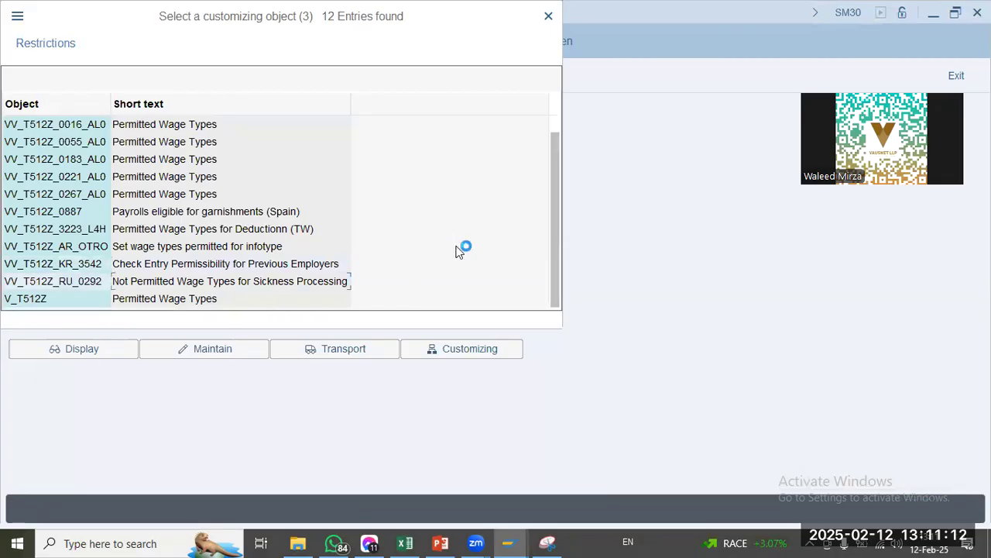
pyautogui.click(239, 348)
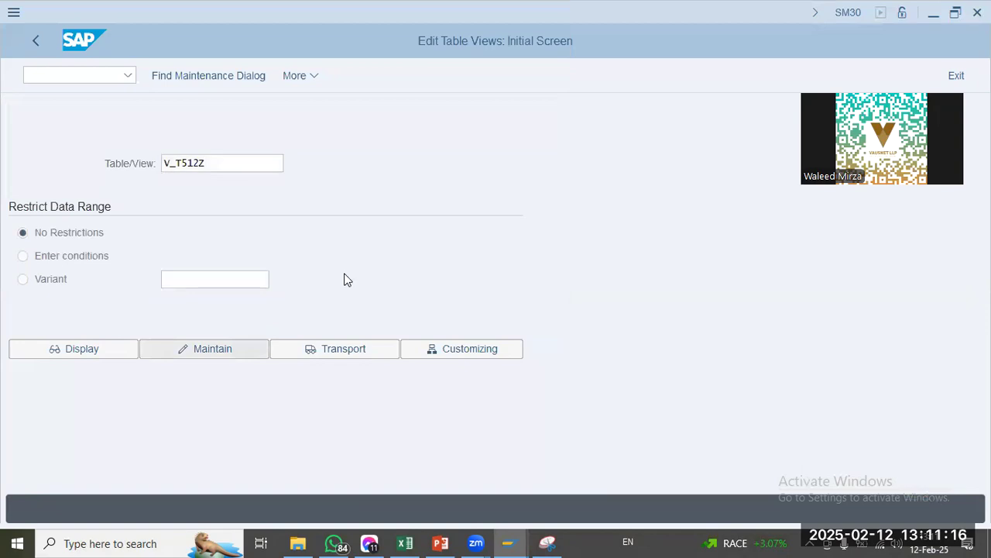
pyautogui.write('0014')
pyautogui.press('Return')
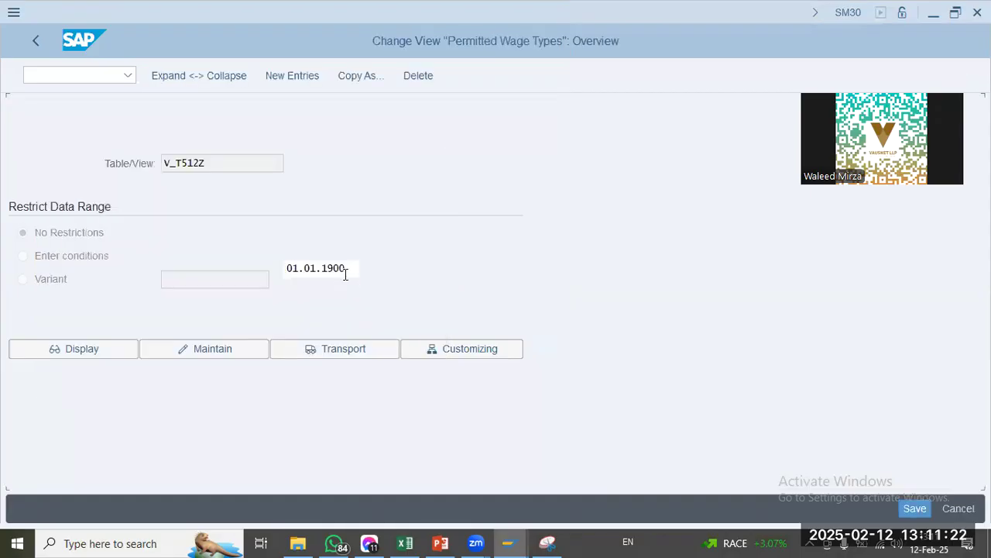
# Step: Look through the allowed wage types for Recurring Payments/Deductions for the Caltex salary wage type
pyautogui.click(285, 462)
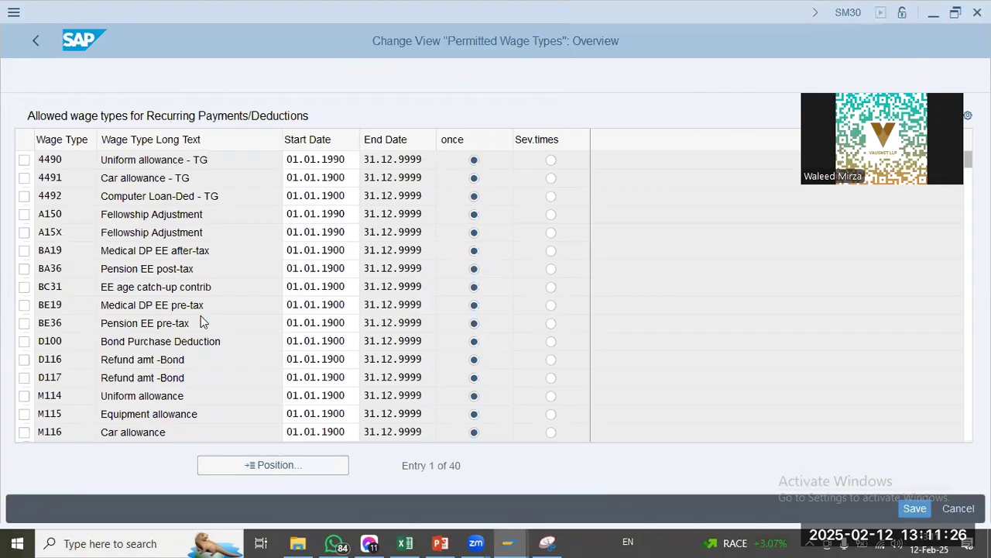
pyautogui.scroll(-1, 203, 321)
pyautogui.scroll(-1, 200, 319)
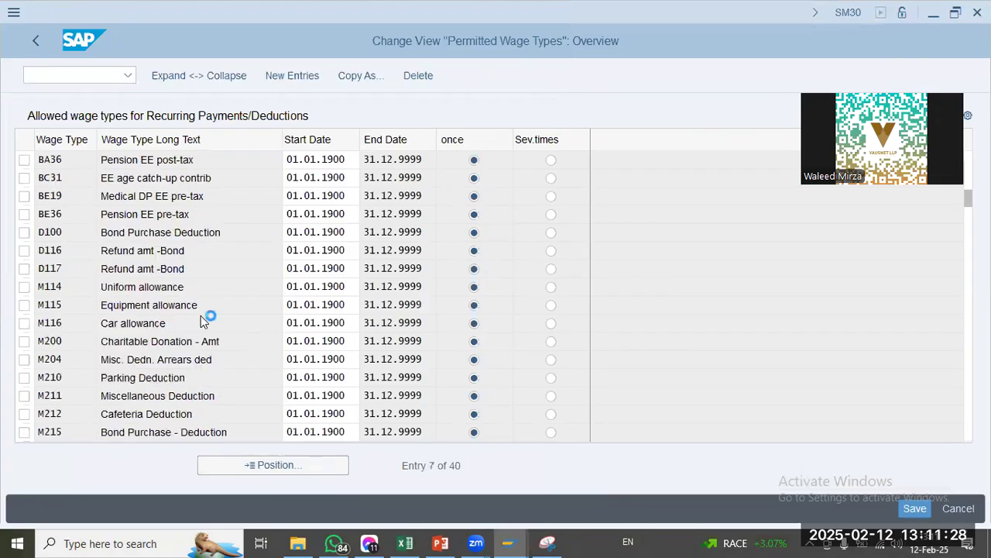
pyautogui.scroll(-1, 203, 321)
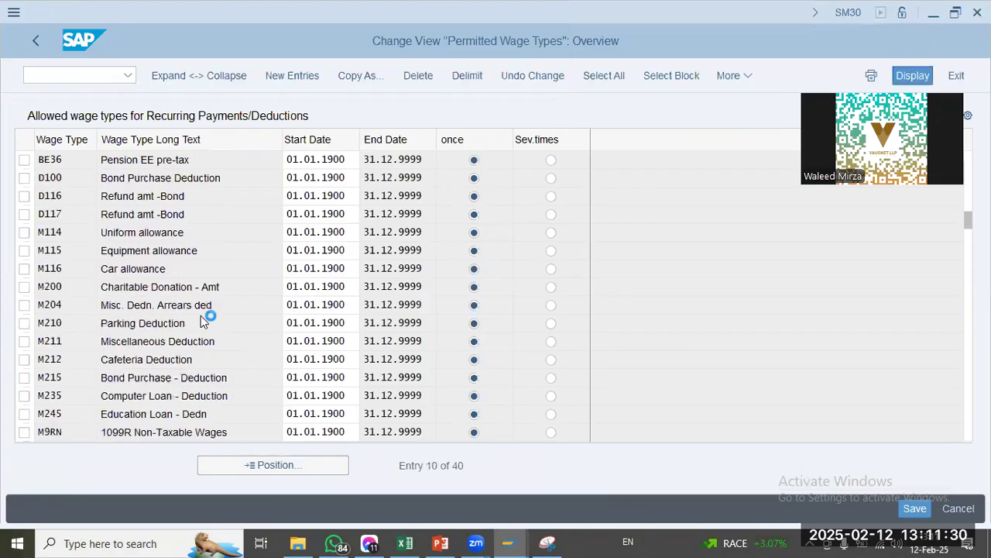
pyautogui.scroll(-1, 201, 315)
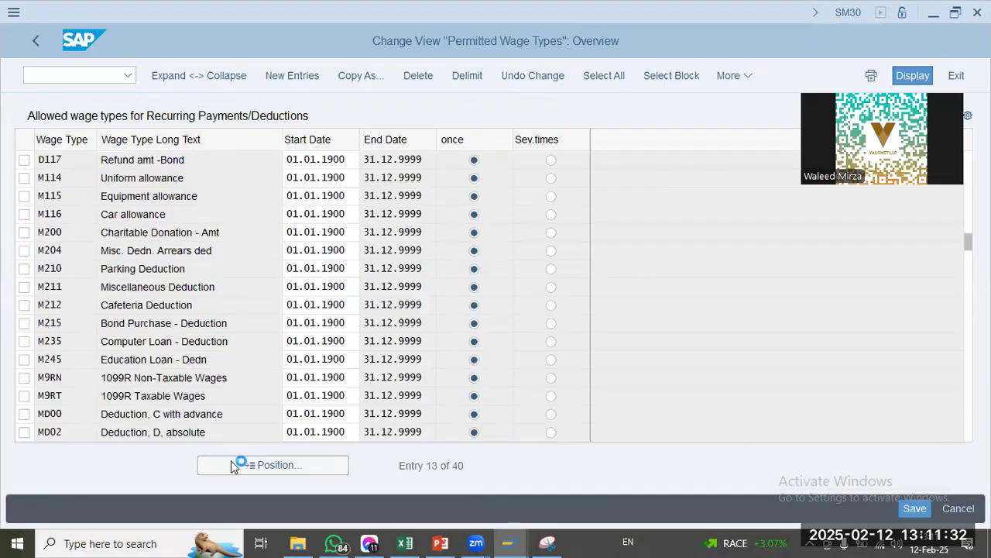
pyautogui.scroll(-1, 484, 327)
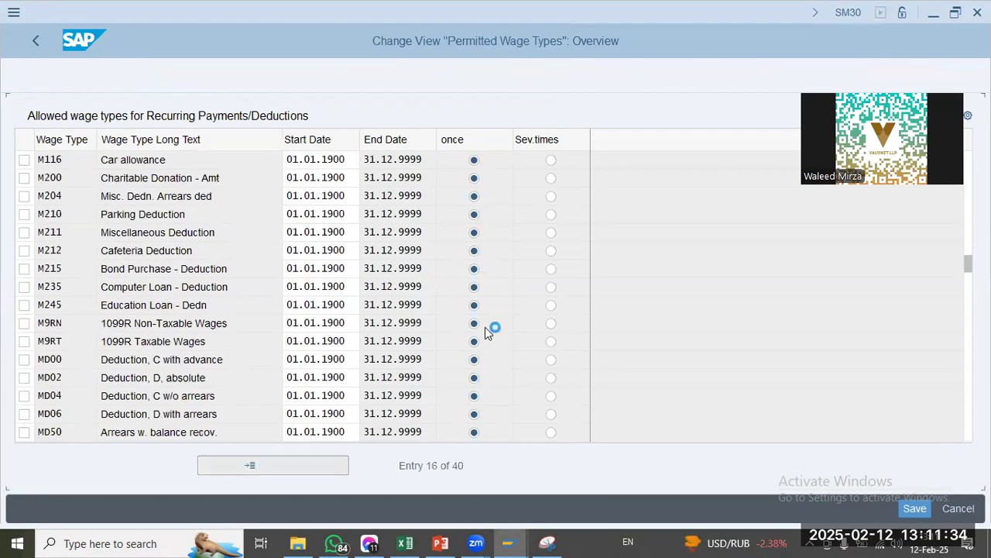
pyautogui.hotkey('ctrl', 'f')
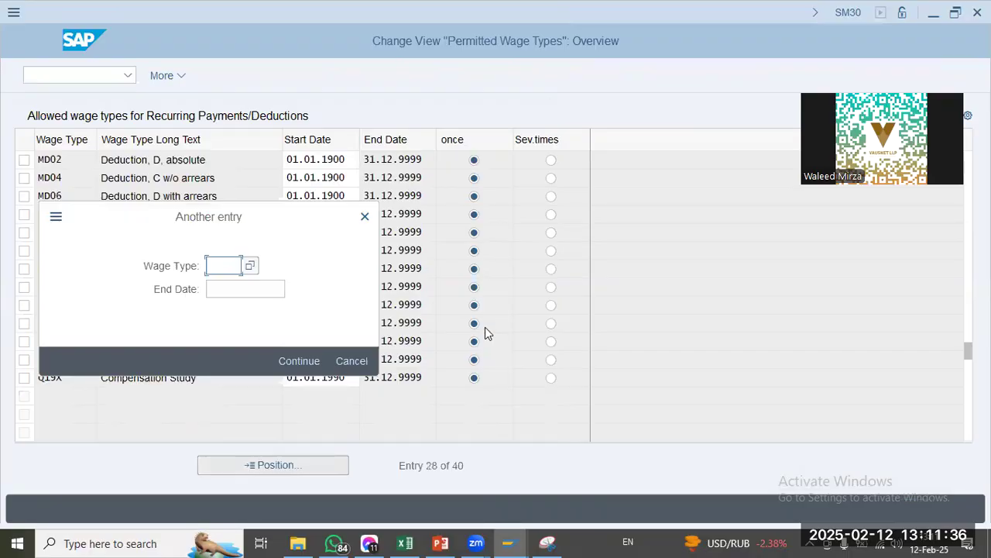
pyautogui.press('Escape')
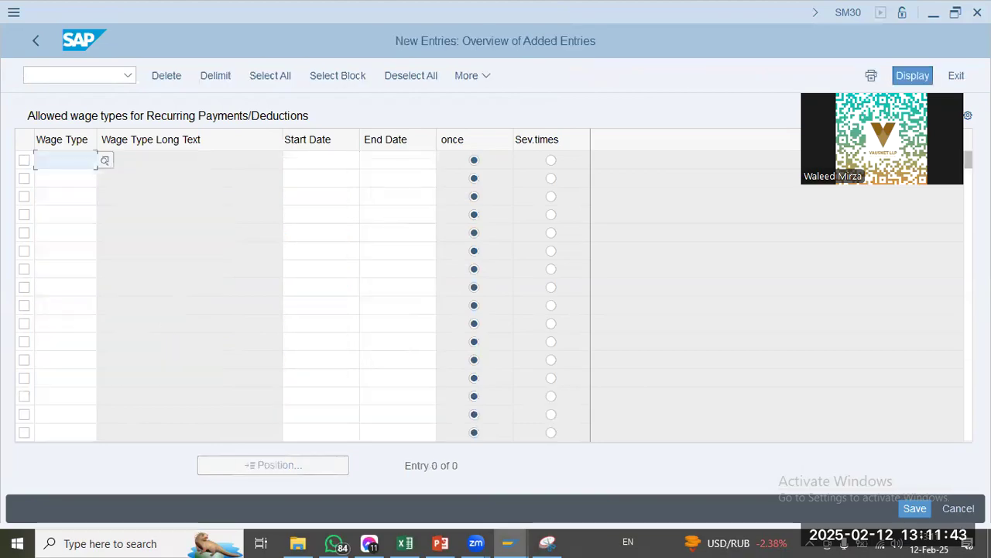
# Step: Add a new permitted entry for wage type 3372 with start date 01.01.2024 and end date 31.12.999, and save
pyautogui.write('3372')
pyautogui.press('Tab')
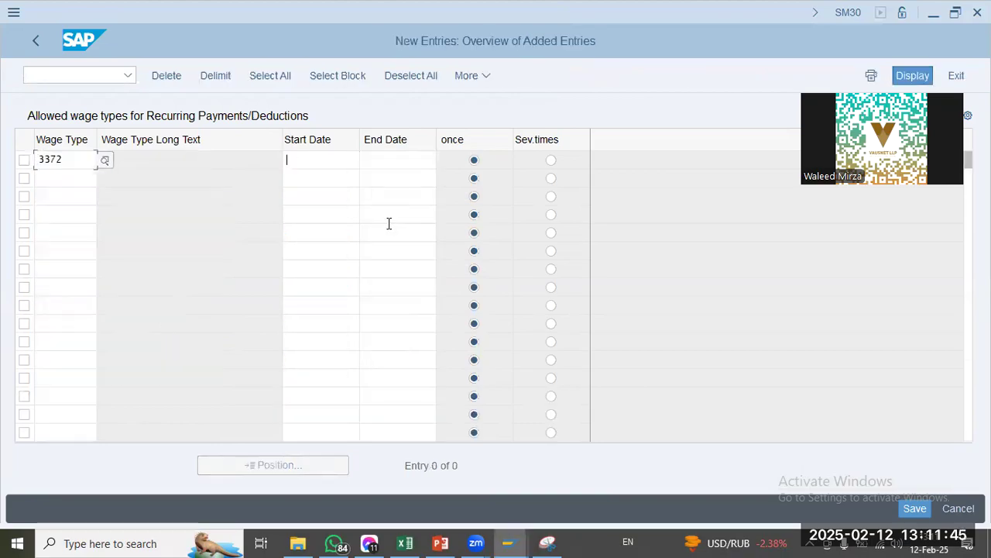
pyautogui.write('01')
pyautogui.press('Down')
pyautogui.press('Return')
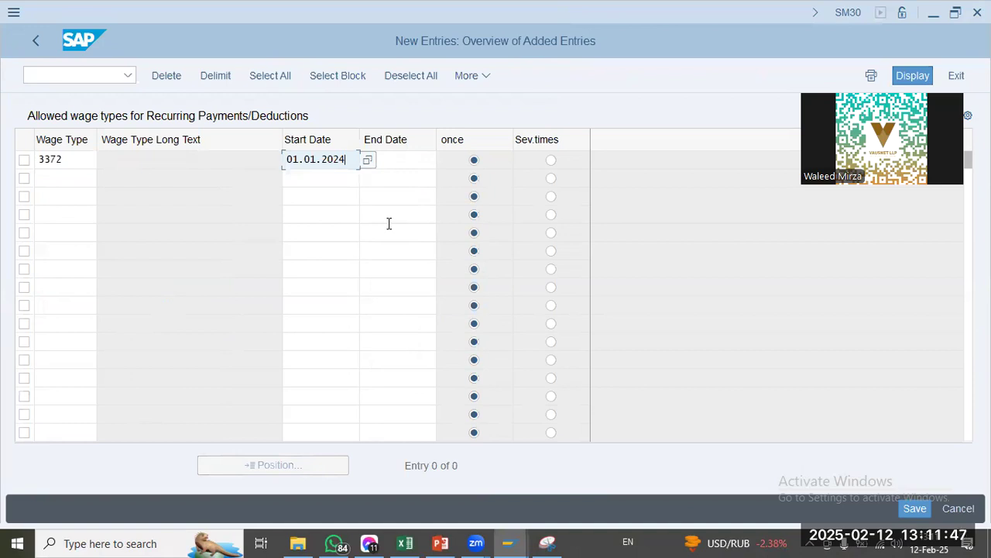
pyautogui.press('Tab')
pyautogui.write('31.12.999')
pyautogui.press('Tab')
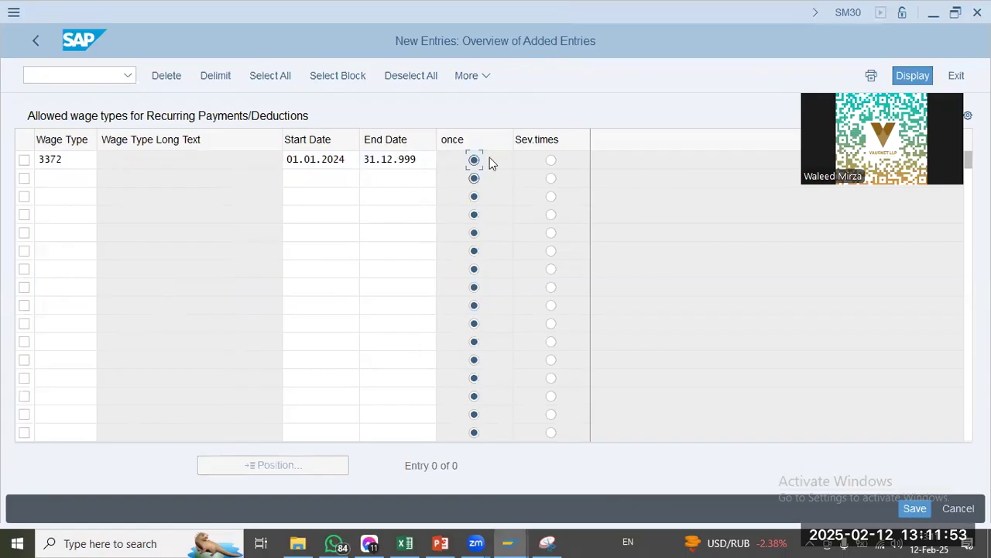
pyautogui.click(912, 508)
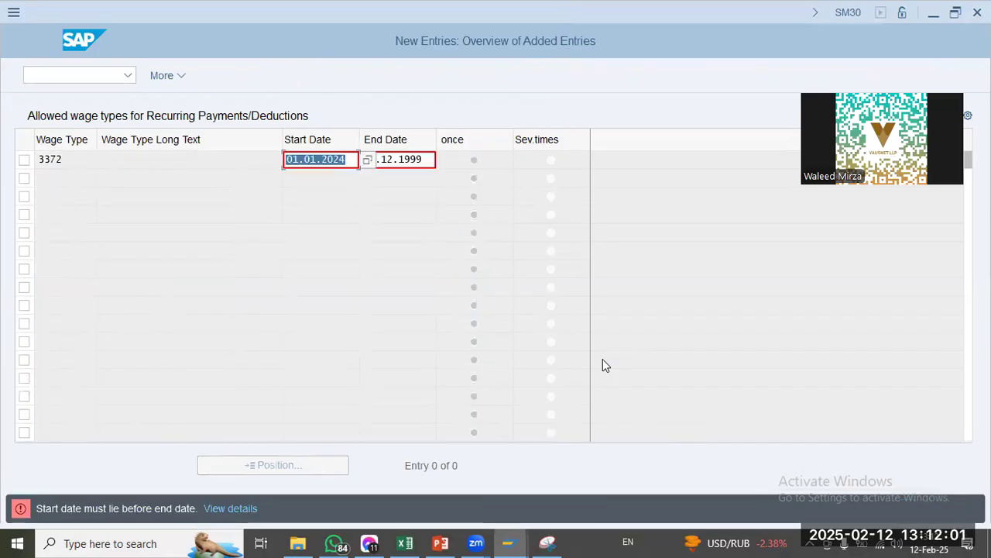
# Step: Correct the end date of the new 3372 entry to 31.12.9999 and save it under the customizing request
pyautogui.press('Tab')
pyautogui.press('End')
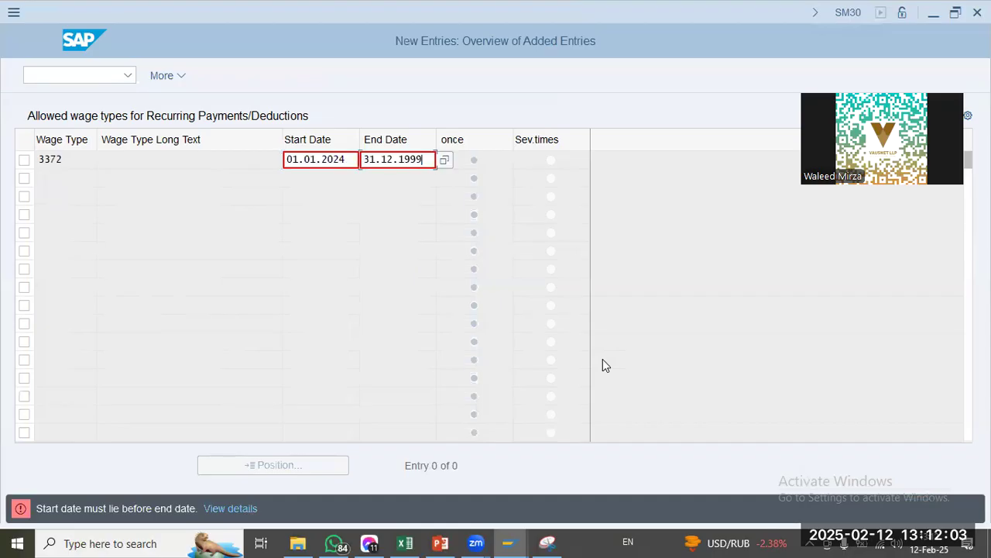
pyautogui.press('Left')
pyautogui.press('Left')
pyautogui.press('Left')
pyautogui.press('Left')
pyautogui.write('9')
pyautogui.press('Return')
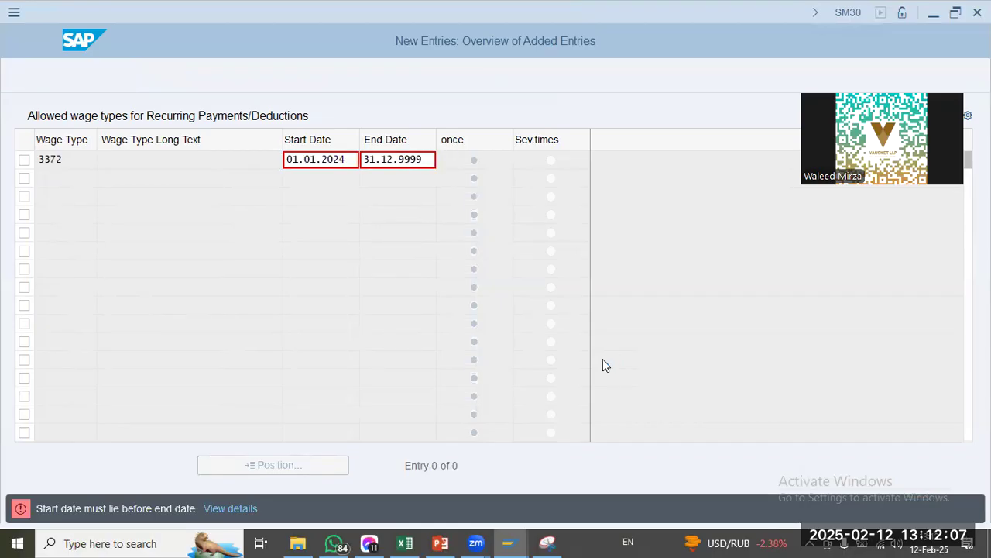
pyautogui.click(326, 336)
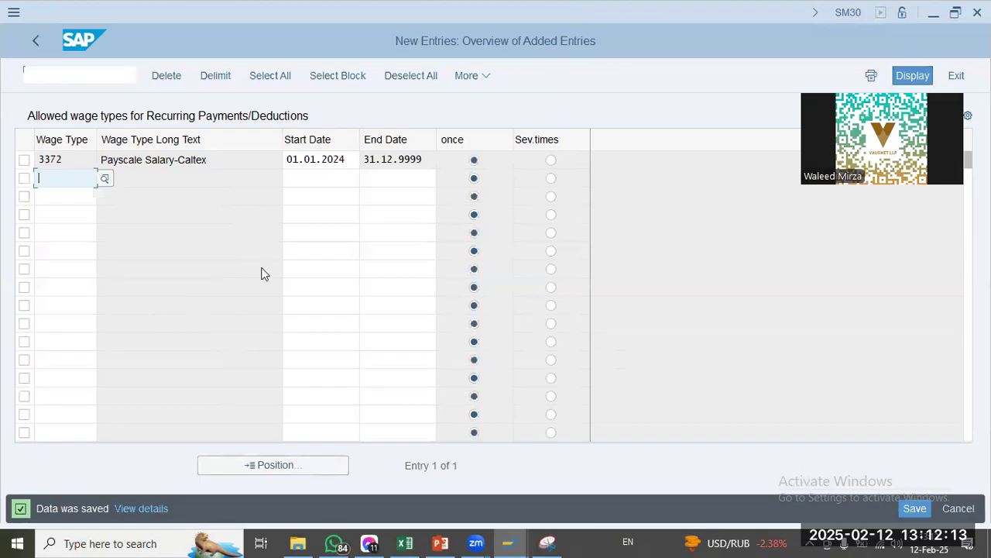
# Step: Return to the employee's recurring payments/deductions entry and validate wage type 3372 again
pyautogui.hotkey('alt', 'Tab')
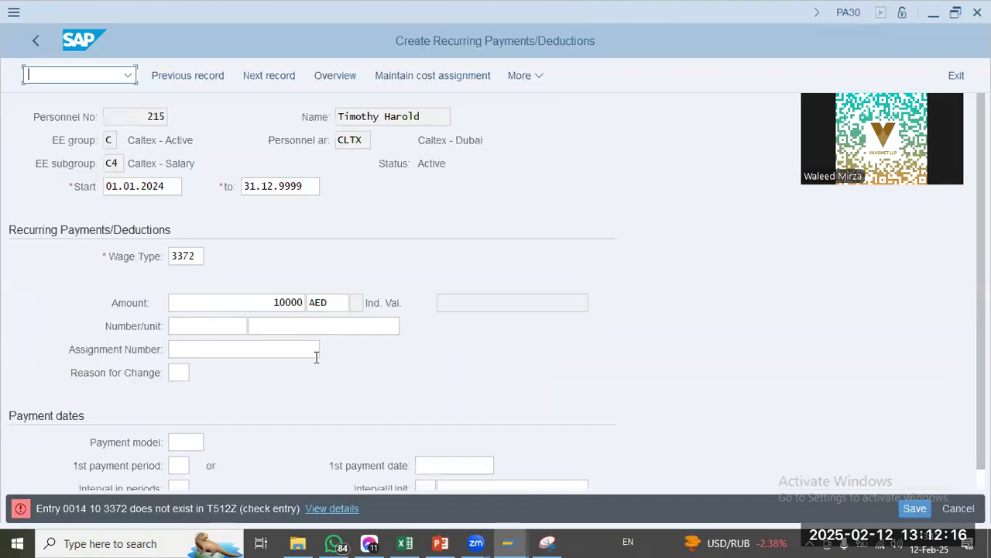
pyautogui.press('Return')
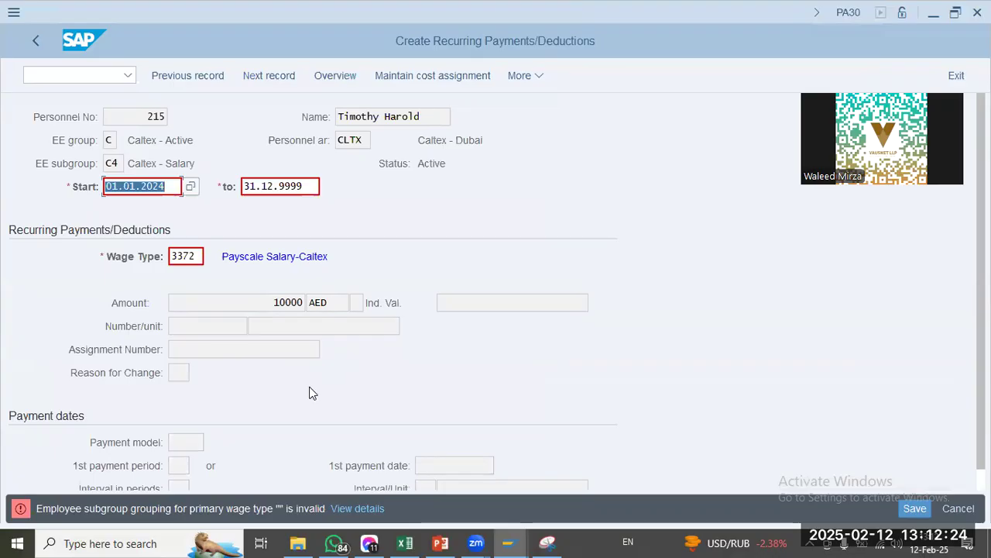
# Step: Open the details of the employee subgroup grouping error and read the explanation referring to view V_503_G
pyautogui.scroll(-1, 309, 393)
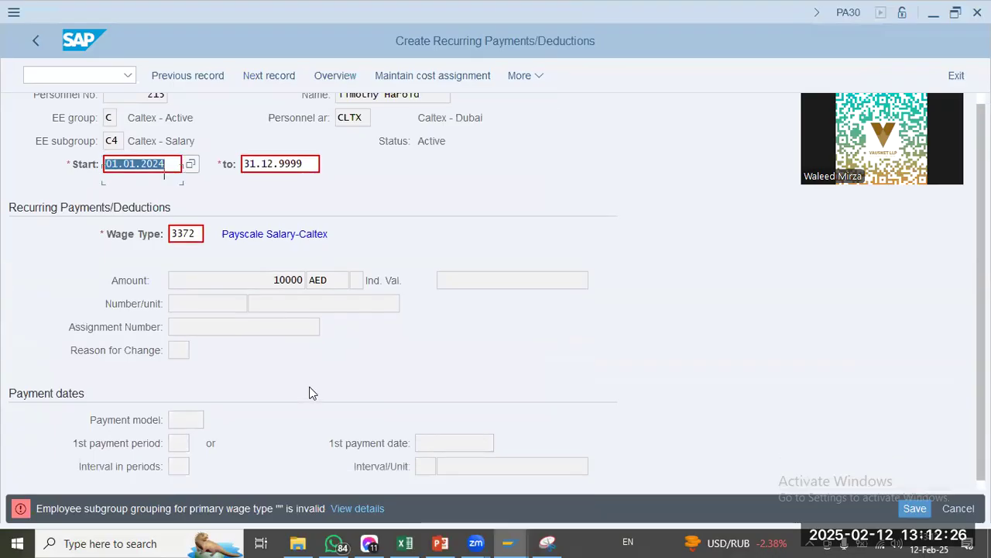
pyautogui.scroll(1, 310, 394)
pyautogui.click(367, 512)
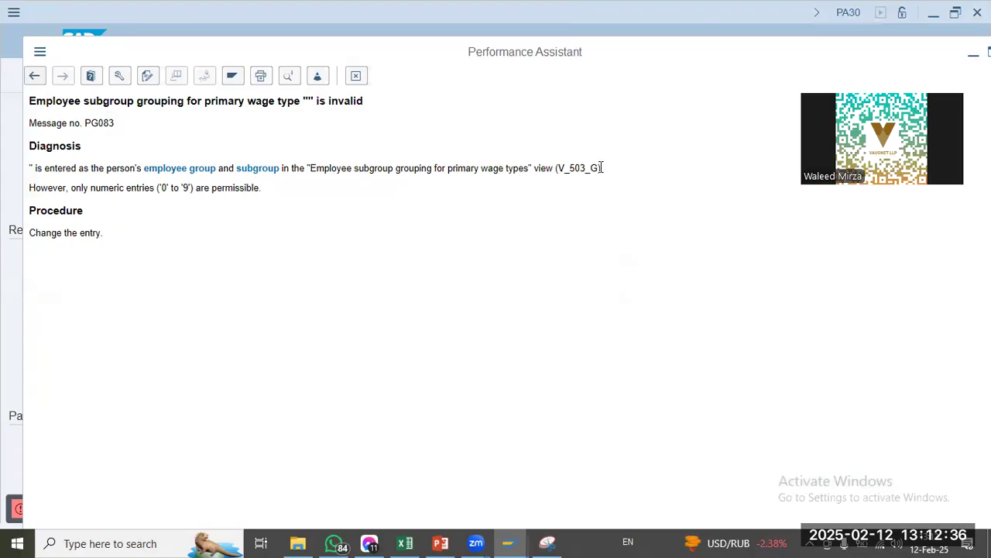
pyautogui.moveTo(599, 168); pyautogui.dragTo(559, 168)
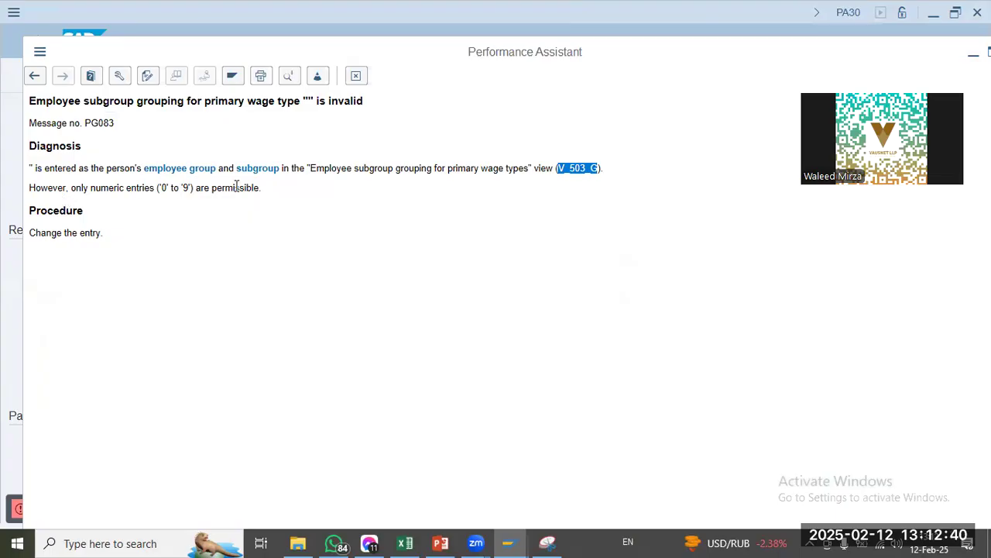
pyautogui.click(94, 222)
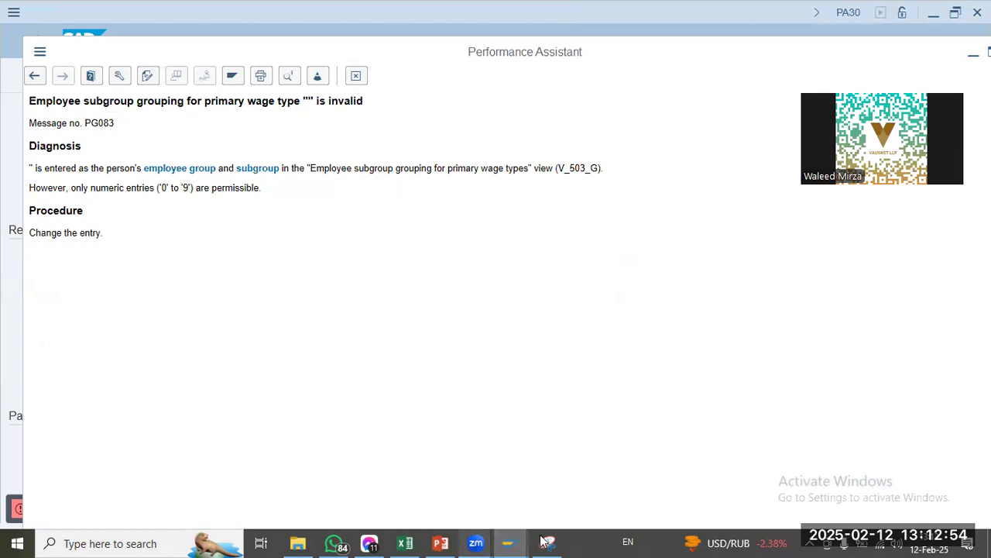
# Step: Switch to the permitted wage types session, leave the new entries and start transaction SPRO there
pyautogui.moveTo(546, 541)
pyautogui.moveTo(509, 540)
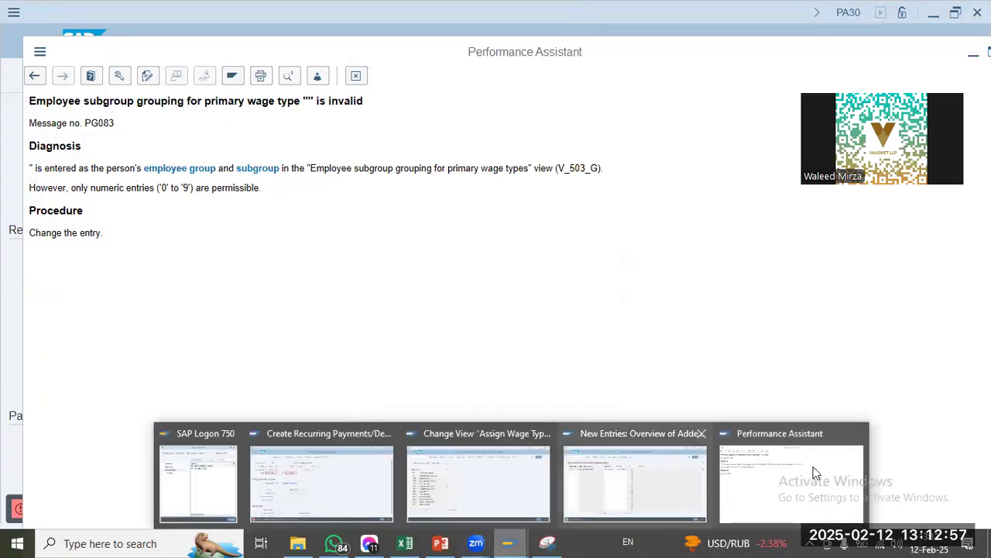
pyautogui.click(668, 478)
pyautogui.click(39, 42)
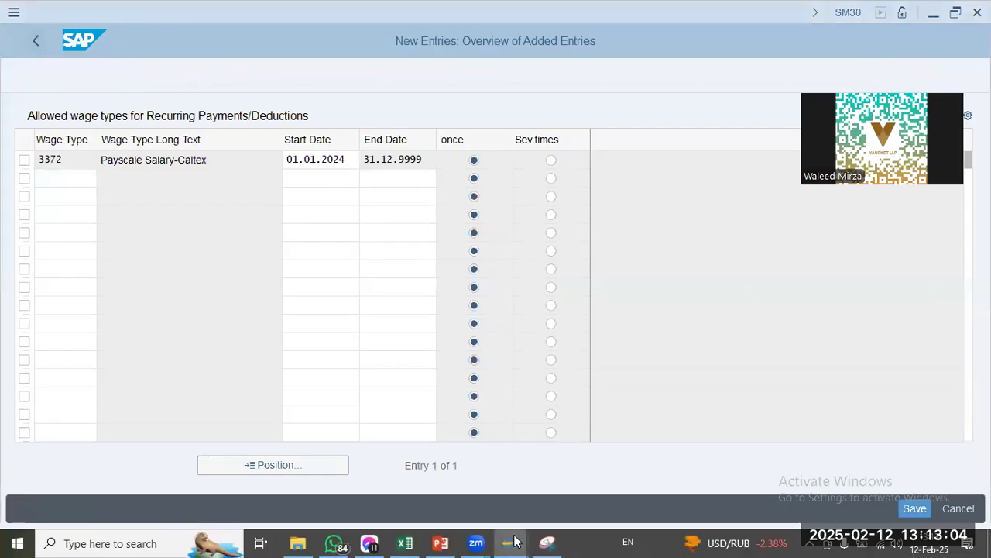
pyautogui.moveTo(511, 543)
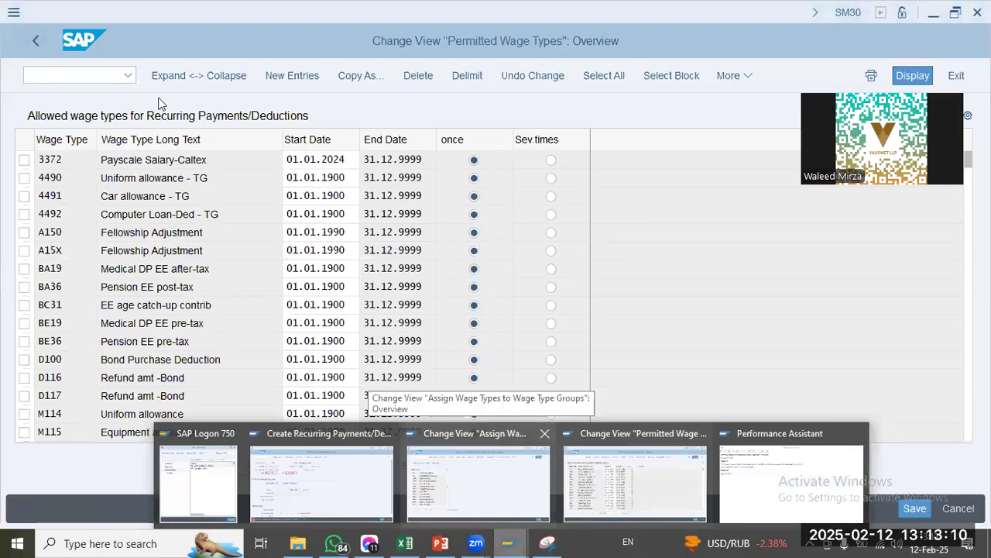
pyautogui.click(59, 75)
pyautogui.write('/n spro')
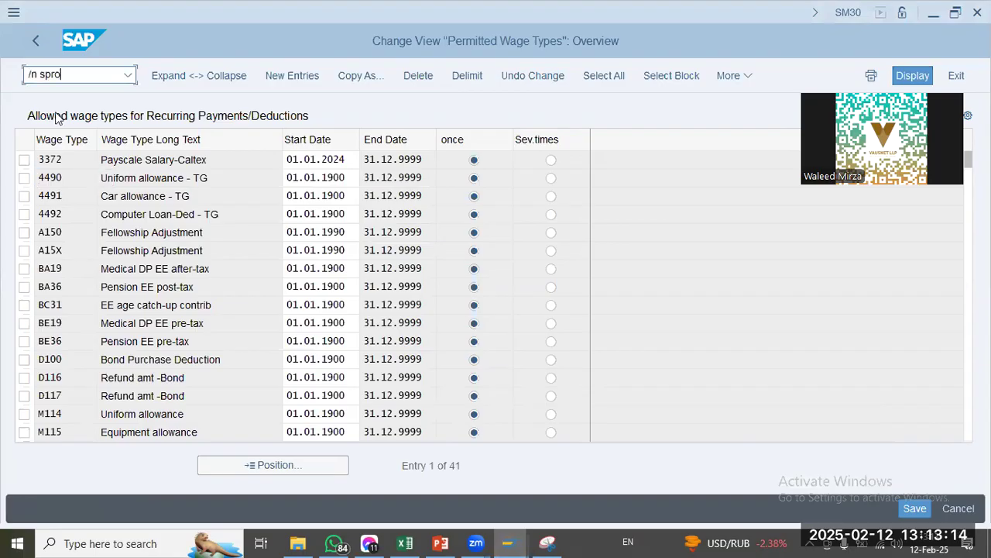
pyautogui.press('Return')
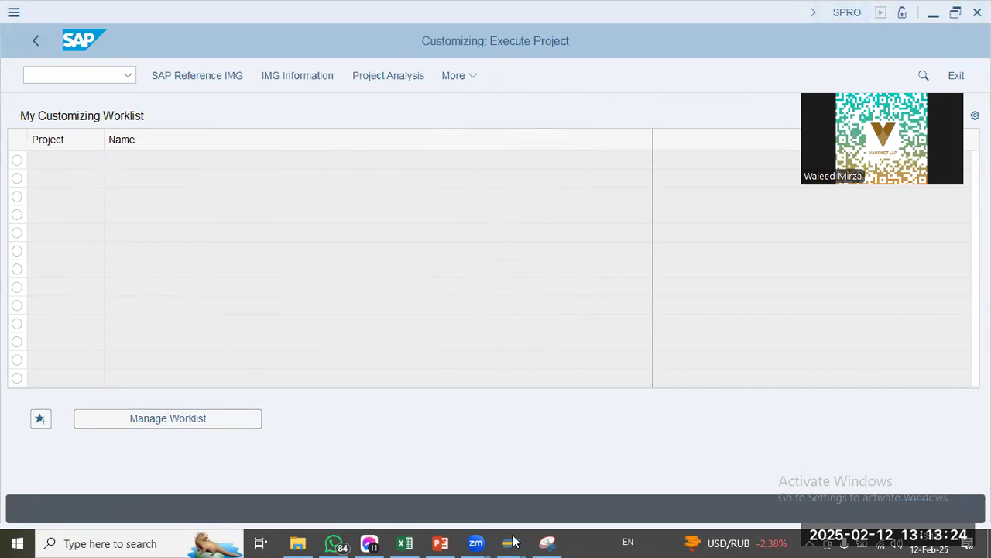
# Step: Recheck and close the grouping error details, and open the SAP Reference IMG
pyautogui.moveTo(510, 543)
pyautogui.click(766, 486)
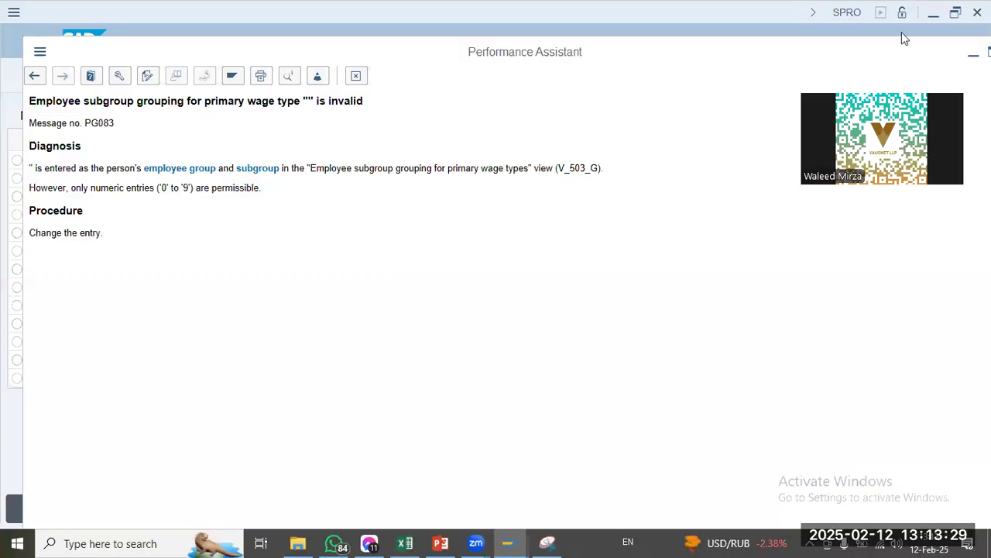
pyautogui.click(357, 76)
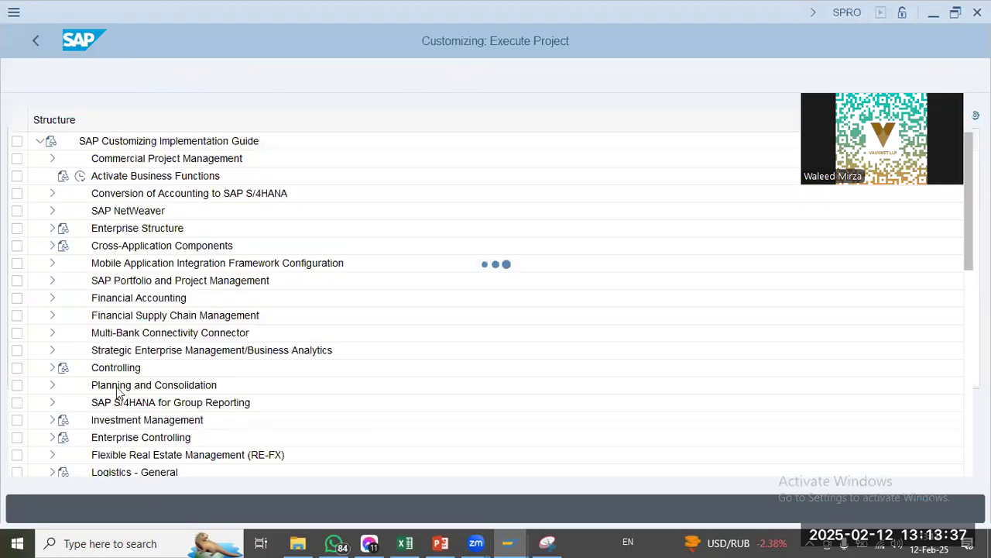
# Step: Expand the Implementation Guide through Personnel Management, Personnel Administration and Payroll Data down to Basic Pay
pyautogui.click(117, 390)
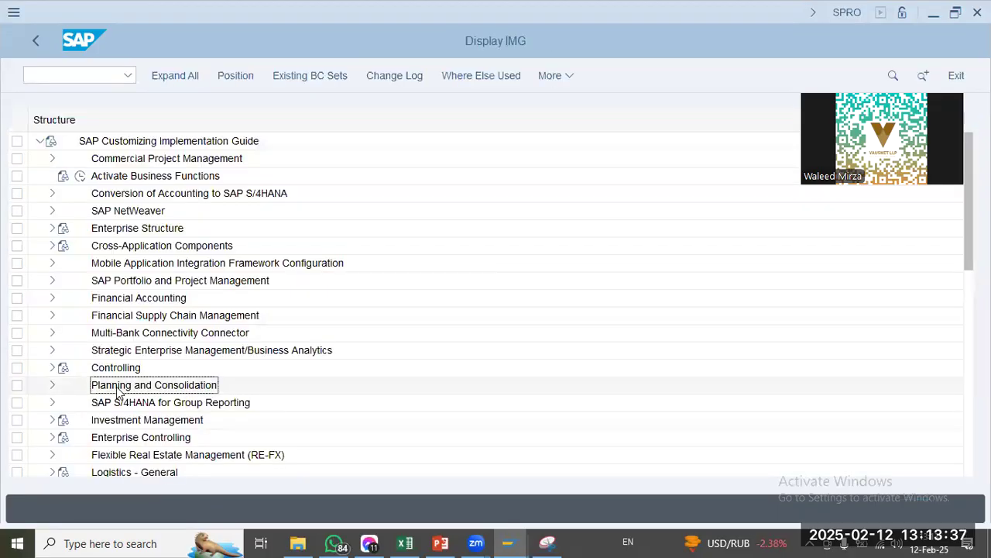
pyautogui.scroll(-1, 117, 394)
pyautogui.scroll(-1, 117, 393)
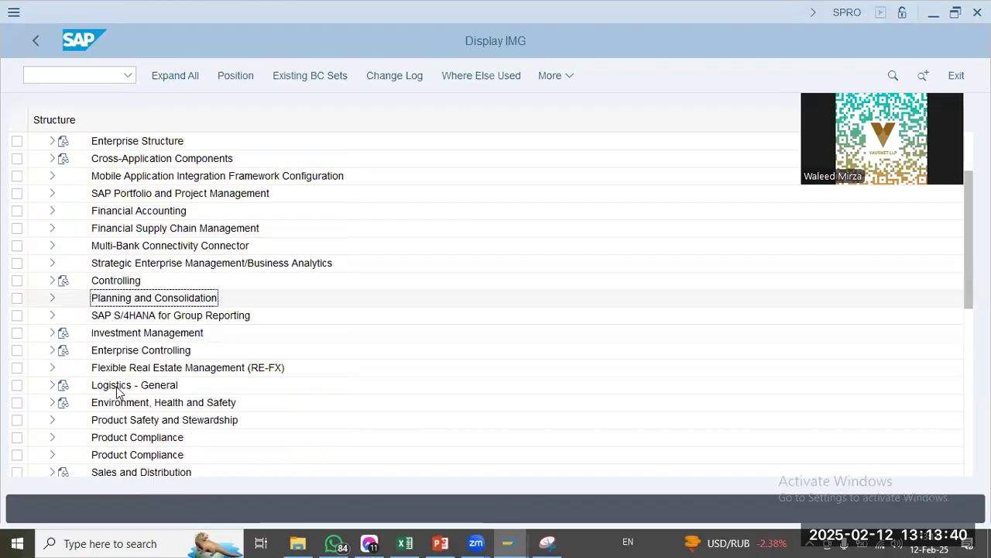
pyautogui.scroll(-1, 120, 418)
pyautogui.scroll(-1, 121, 446)
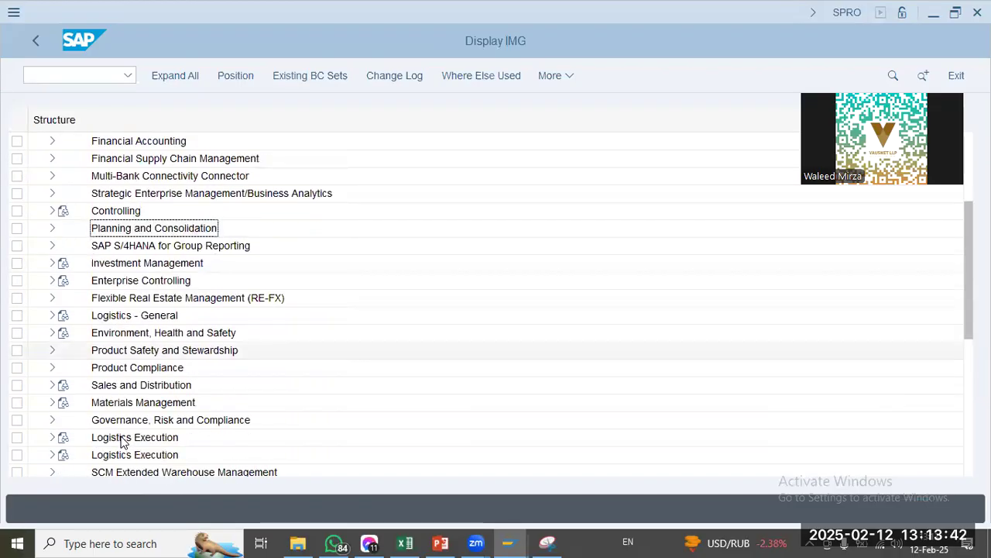
pyautogui.scroll(-1, 122, 442)
pyautogui.scroll(-1, 121, 442)
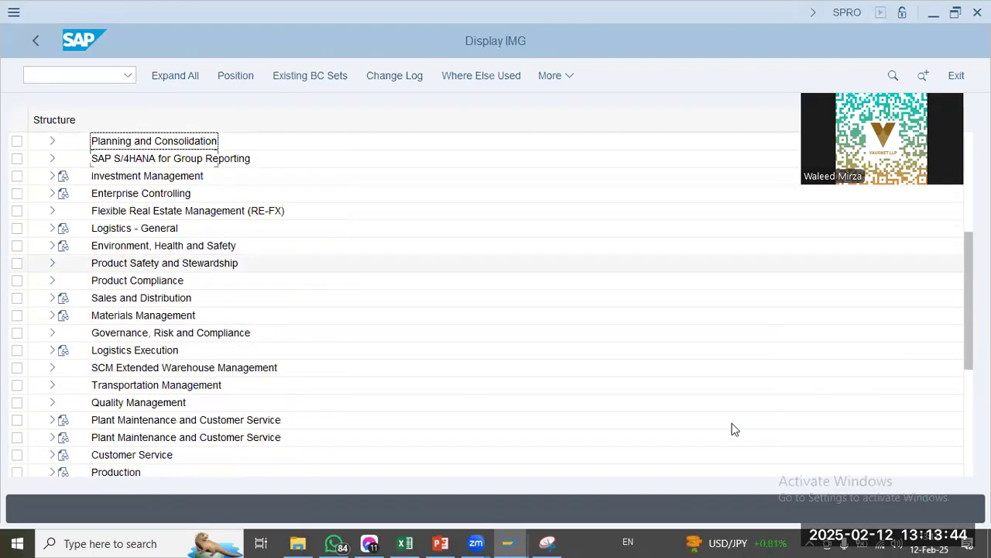
pyautogui.scroll(-1, 733, 427)
pyautogui.scroll(-1, 960, 411)
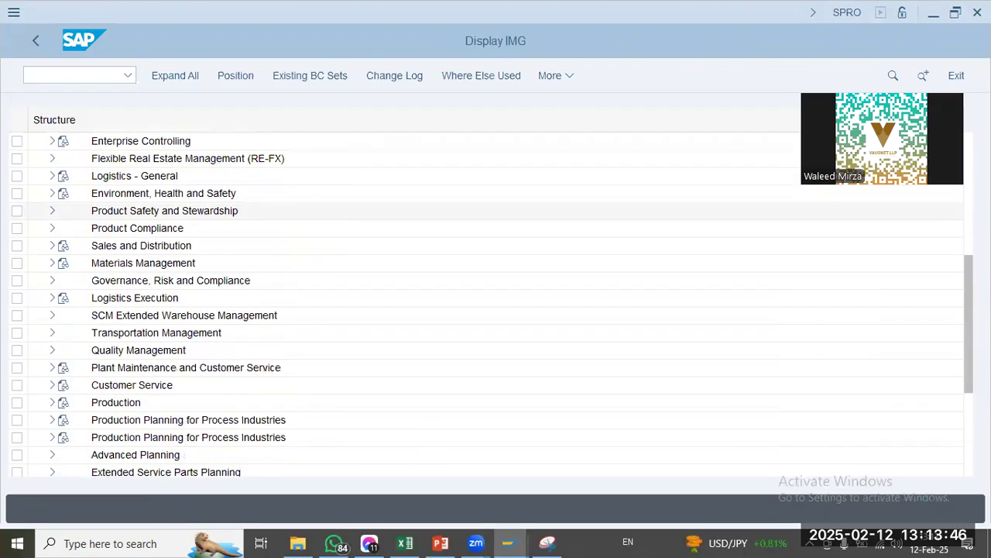
pyautogui.scroll(-1, 178, 439)
pyautogui.scroll(-3, 378, 411)
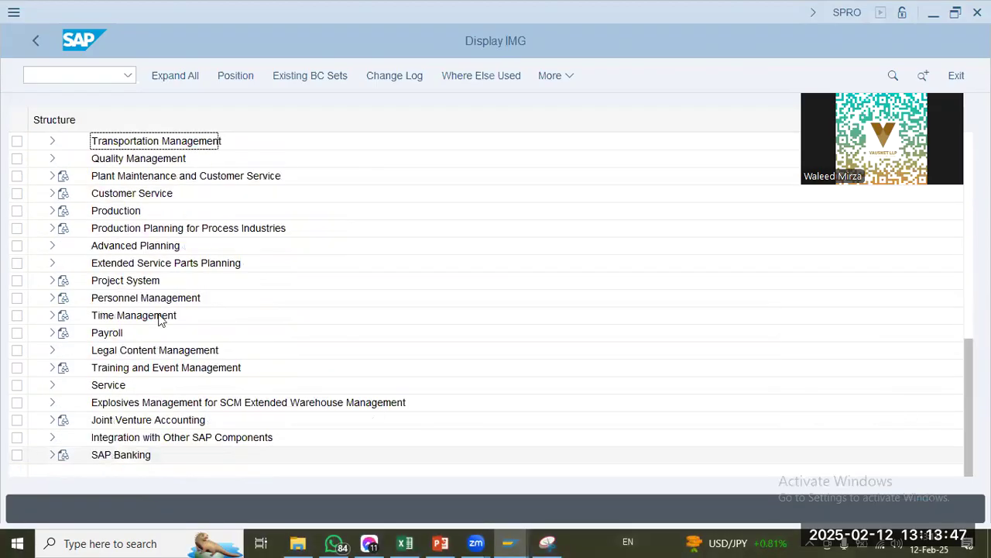
pyautogui.click(53, 298)
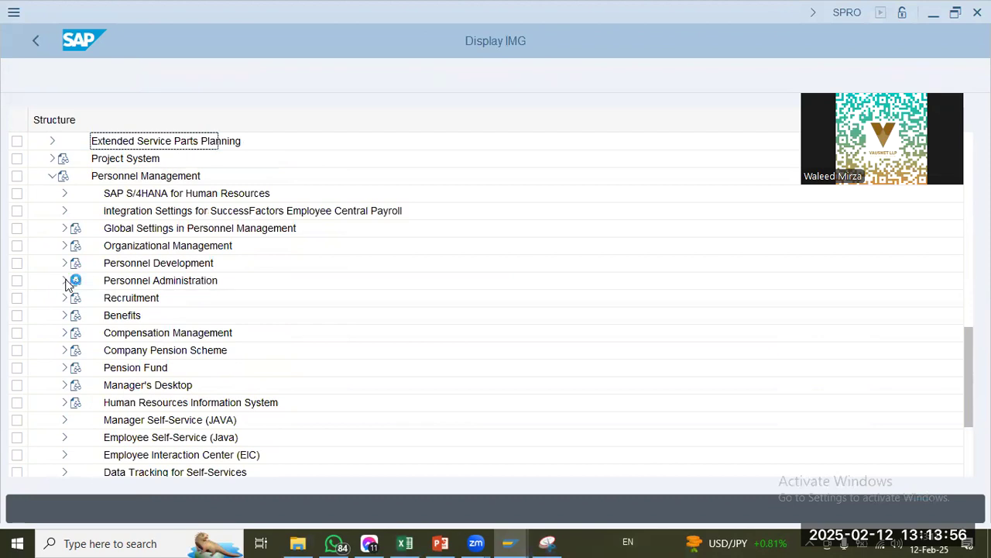
pyautogui.click(65, 282)
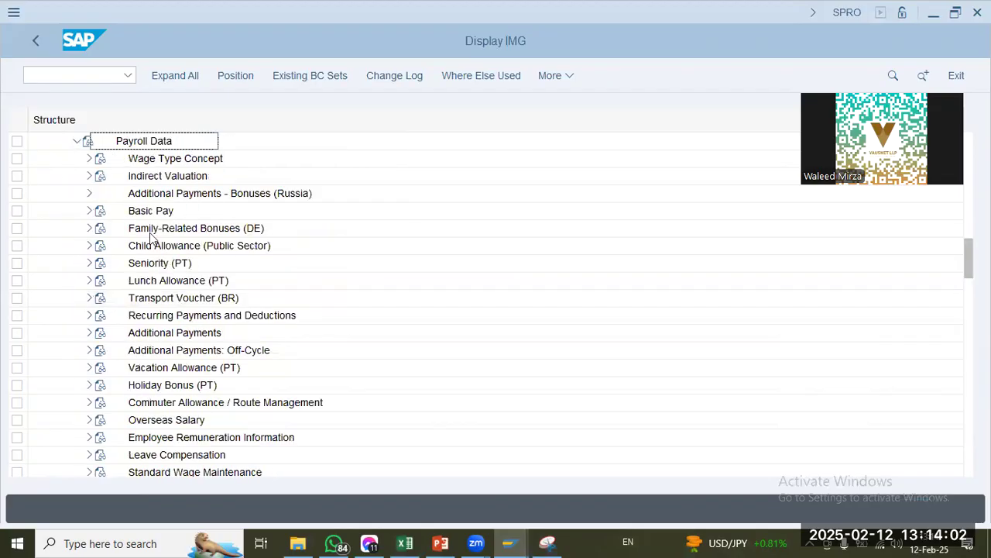
pyautogui.click(88, 212)
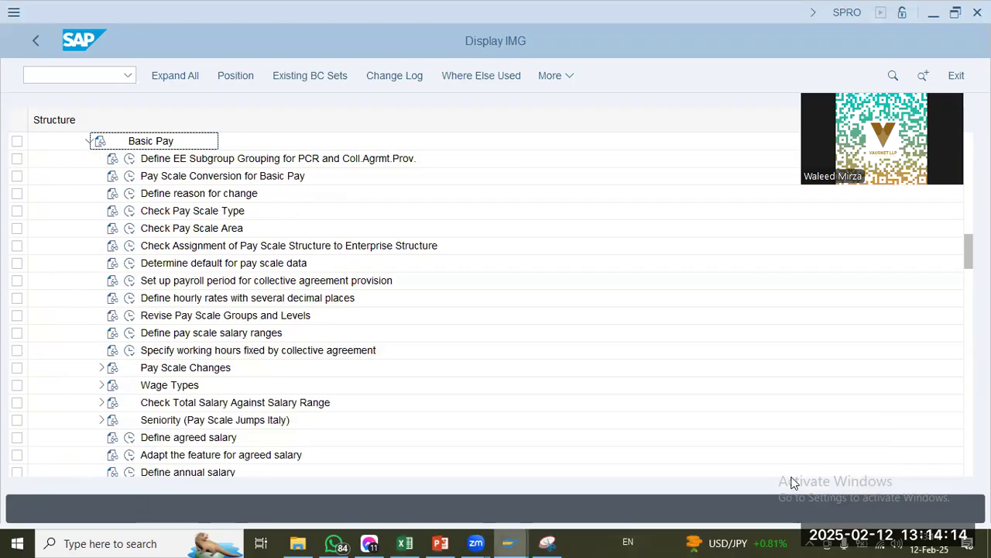
# Step: Reread the grouping error and open the activity for Employee Subgroup Grouping for Primary Wage Type under Basic Pay's Wage Types
pyautogui.press('F1')
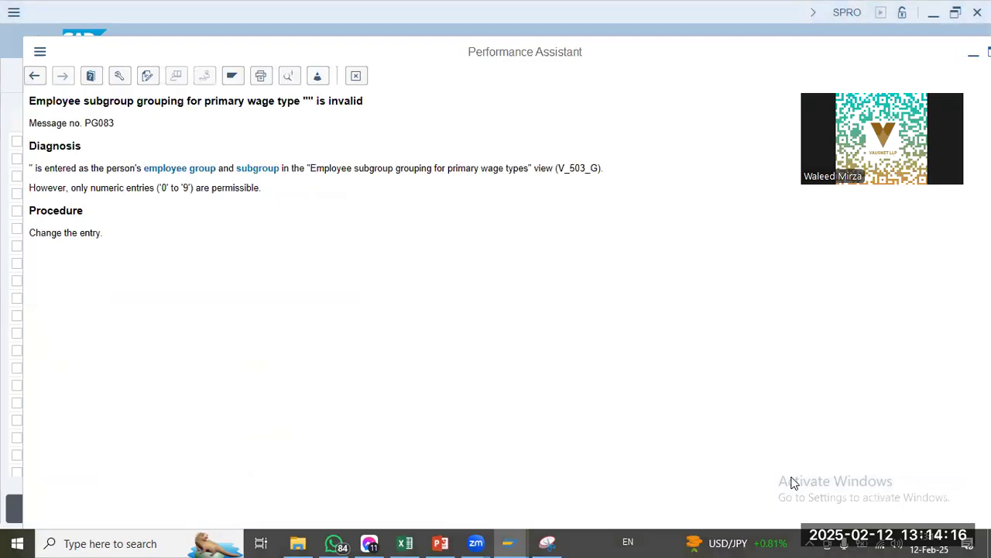
pyautogui.press('Escape')
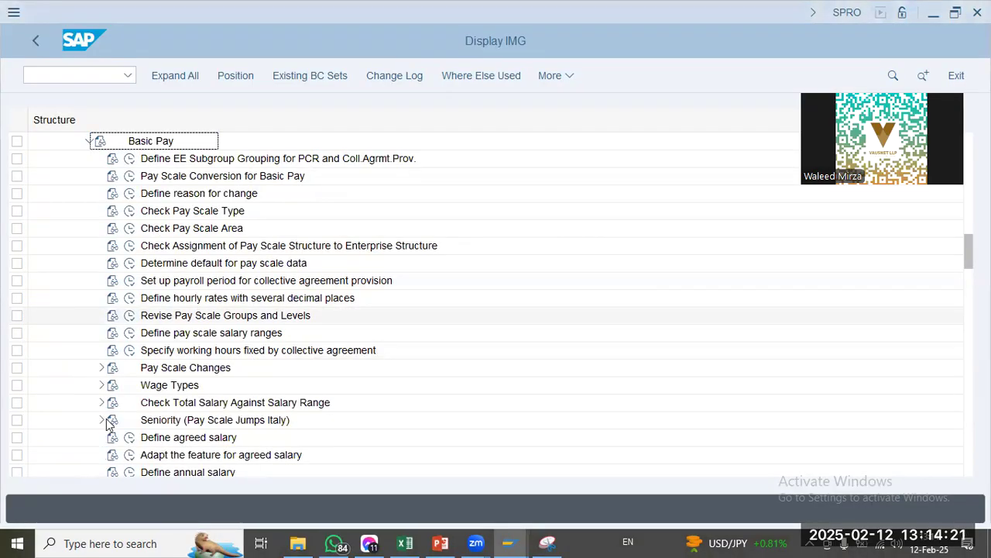
pyautogui.scroll(1, 104, 433)
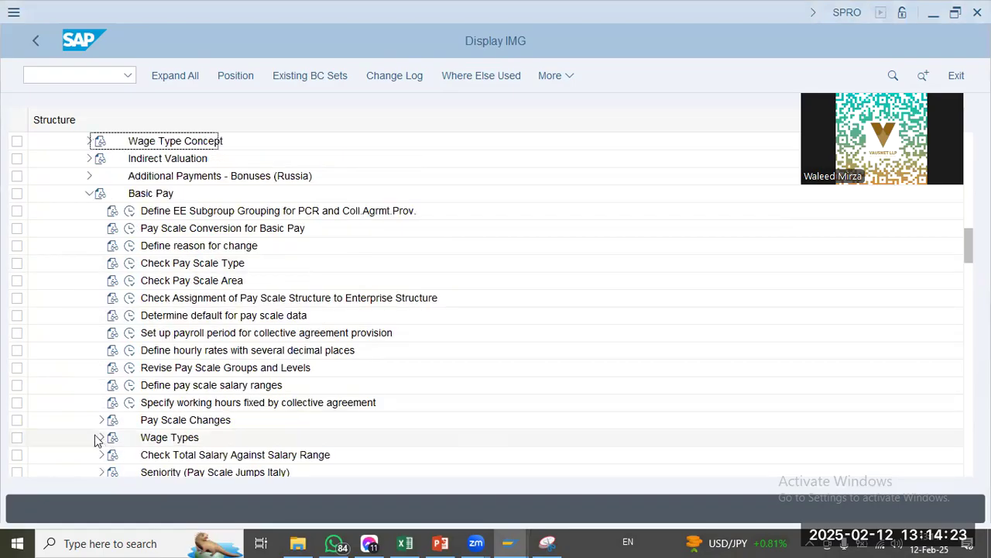
pyautogui.click(101, 437)
pyautogui.click(145, 353)
pyautogui.click(143, 353)
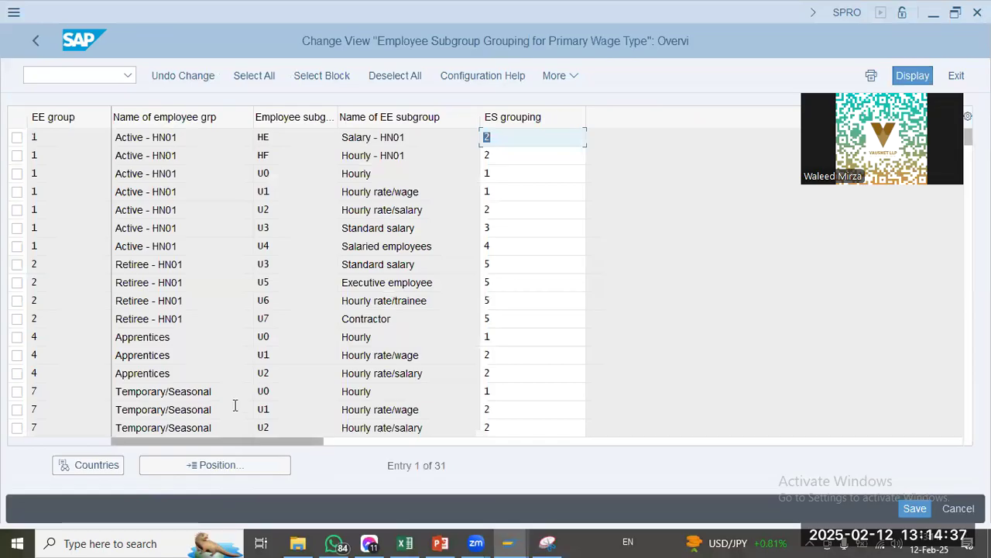
# Step: Position the grouping table at employee group C to reach the Caltex hourly and salary subgroups
pyautogui.click(206, 467)
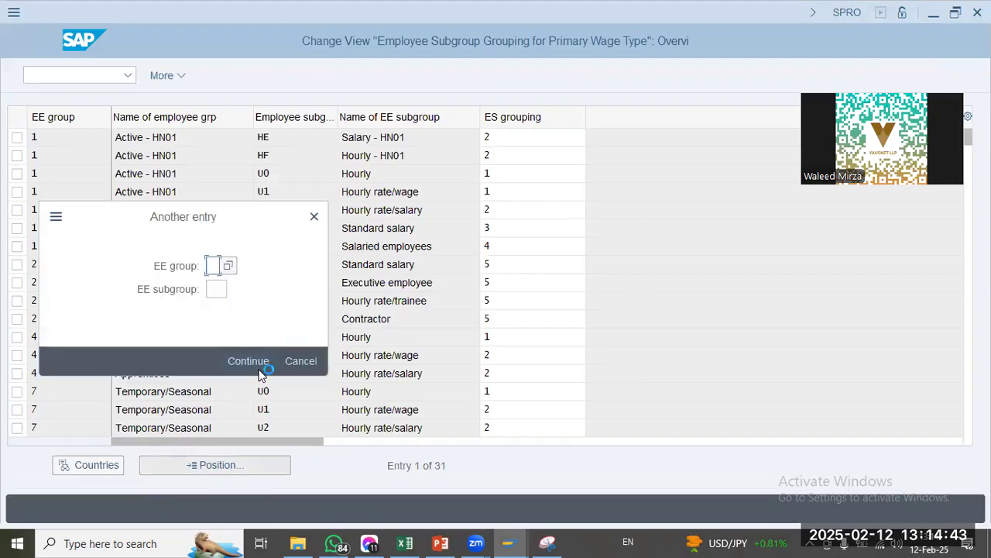
pyautogui.click(260, 372)
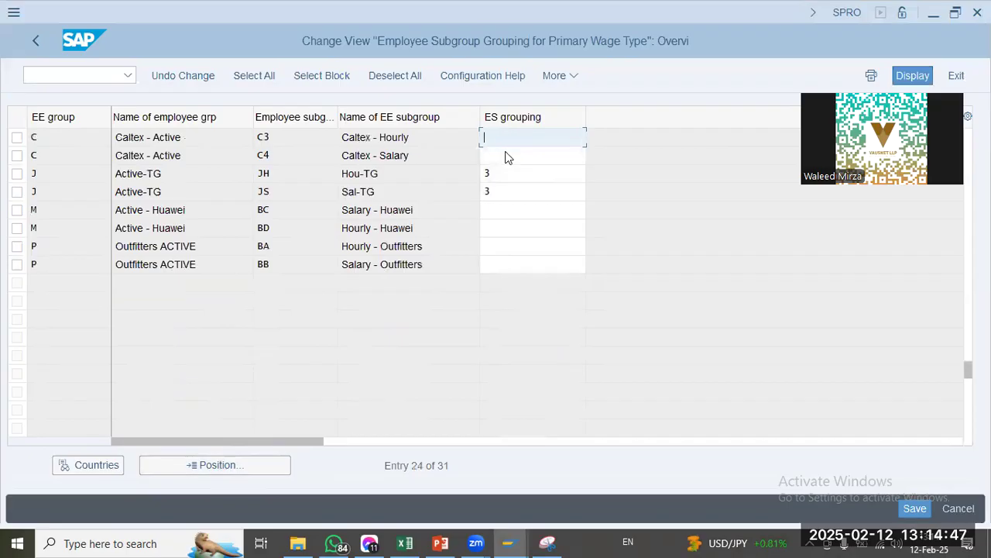
pyautogui.click(491, 162)
pyautogui.click(424, 180)
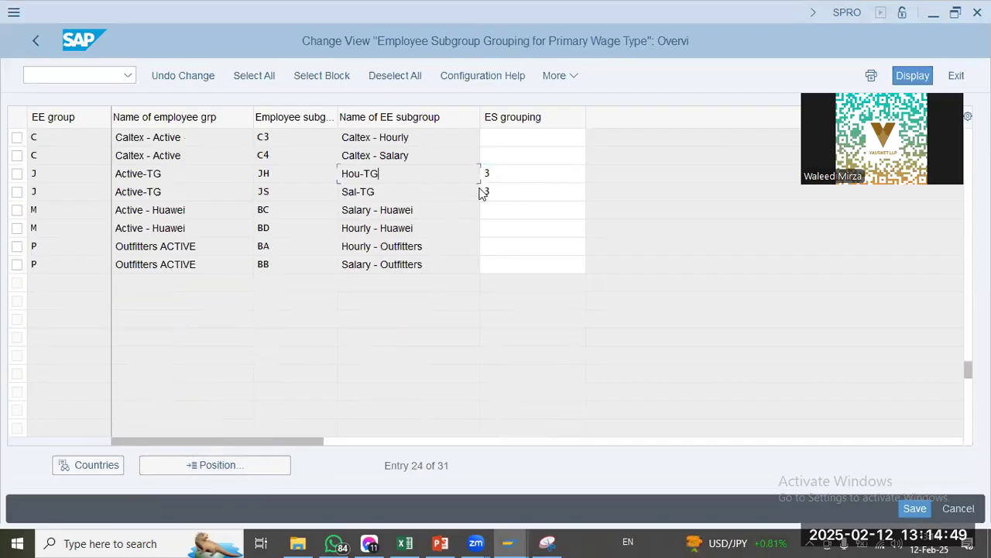
# Step: Read the field help on employee subgroup grouping for primary wage types and close it
pyautogui.press('Return')
pyautogui.press('F1')
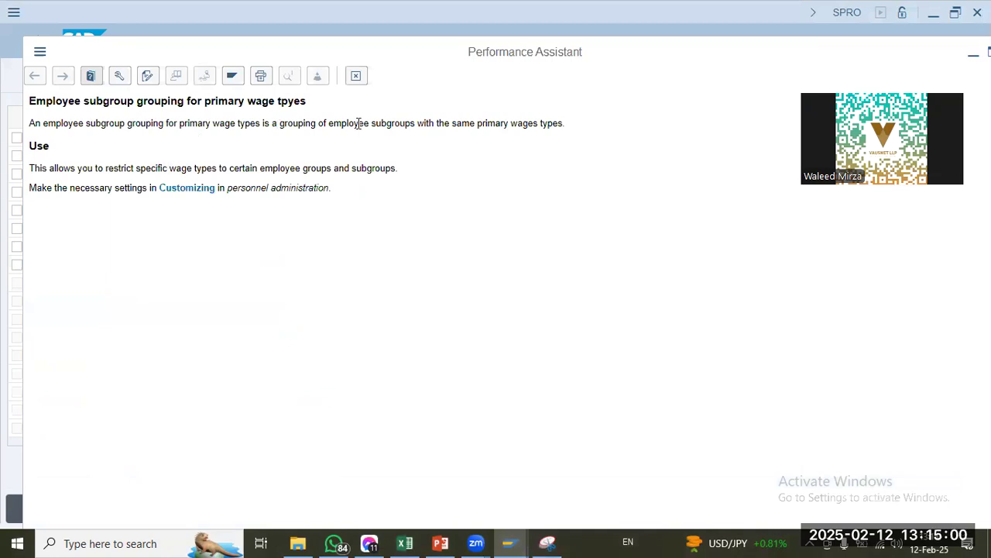
pyautogui.moveTo(148, 124); pyautogui.dragTo(400, 170)
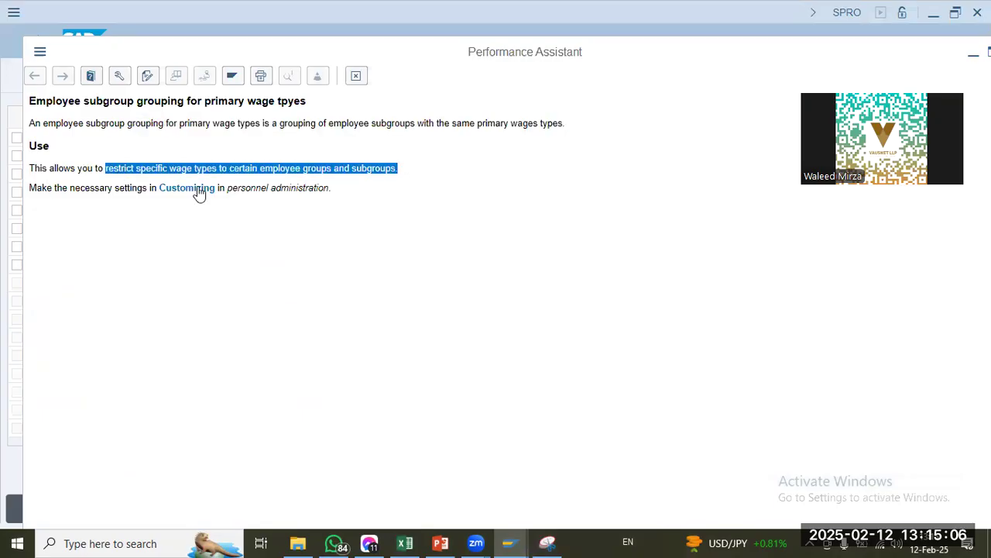
pyautogui.click(348, 81)
pyautogui.click(974, 53)
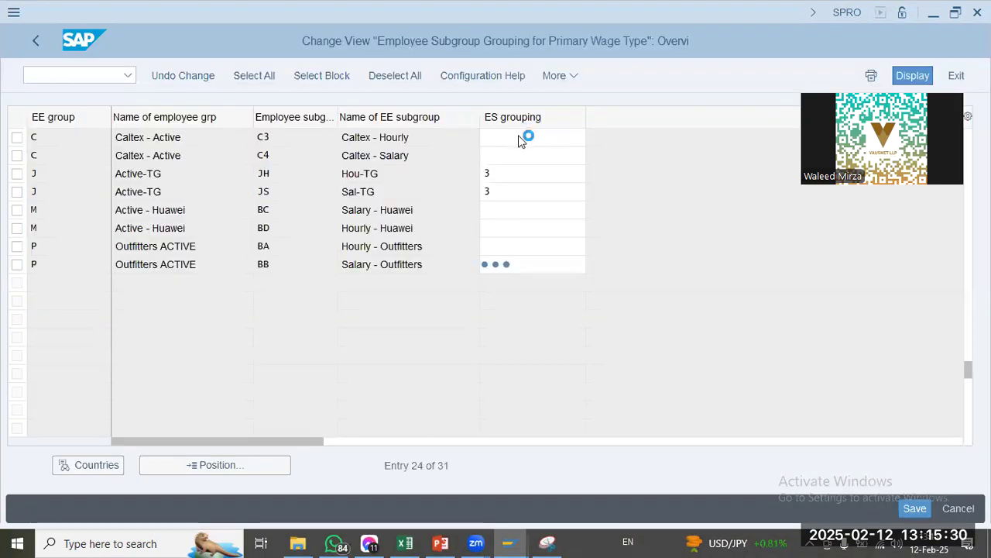